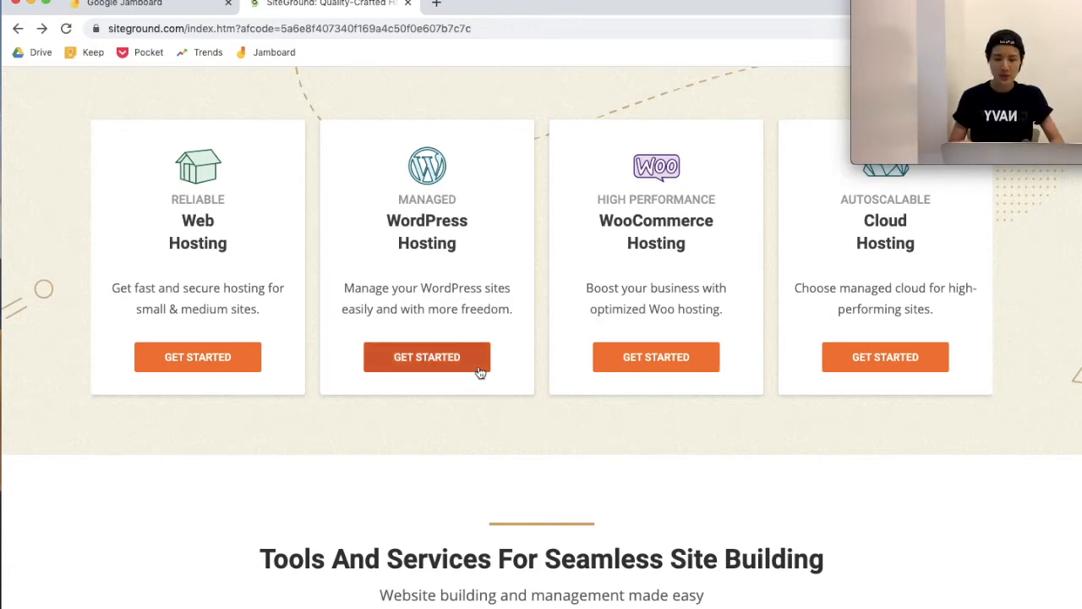
Step: Open the Managed WordPress Hosting page and scroll to the StartUp, GrowBig and GoGeek pricing
left_click(478, 370)
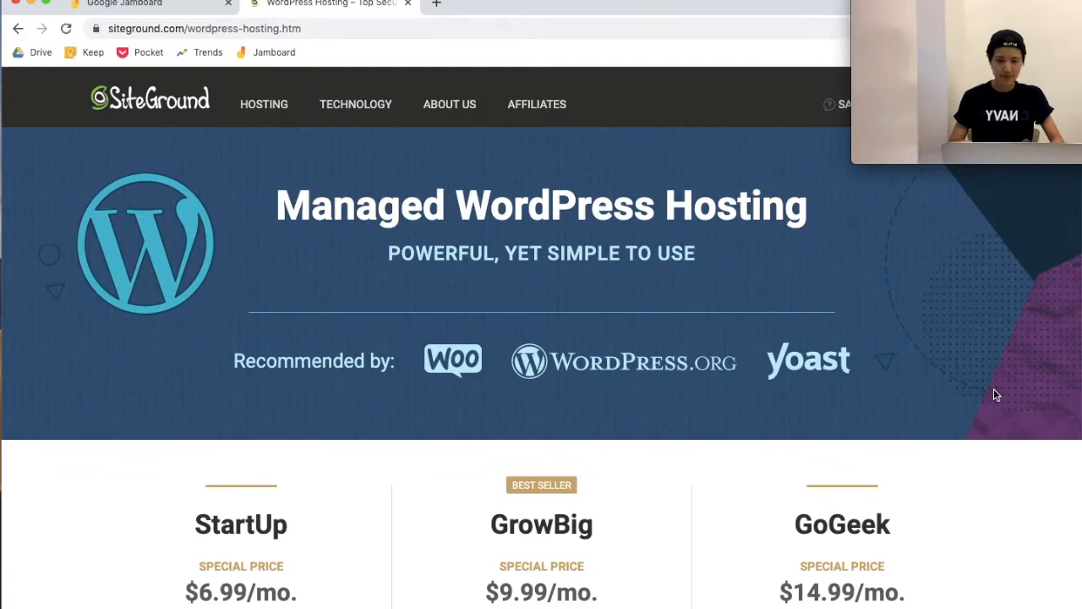
scroll(995, 394, "down", 5)
scroll(995, 395, "down", 3)
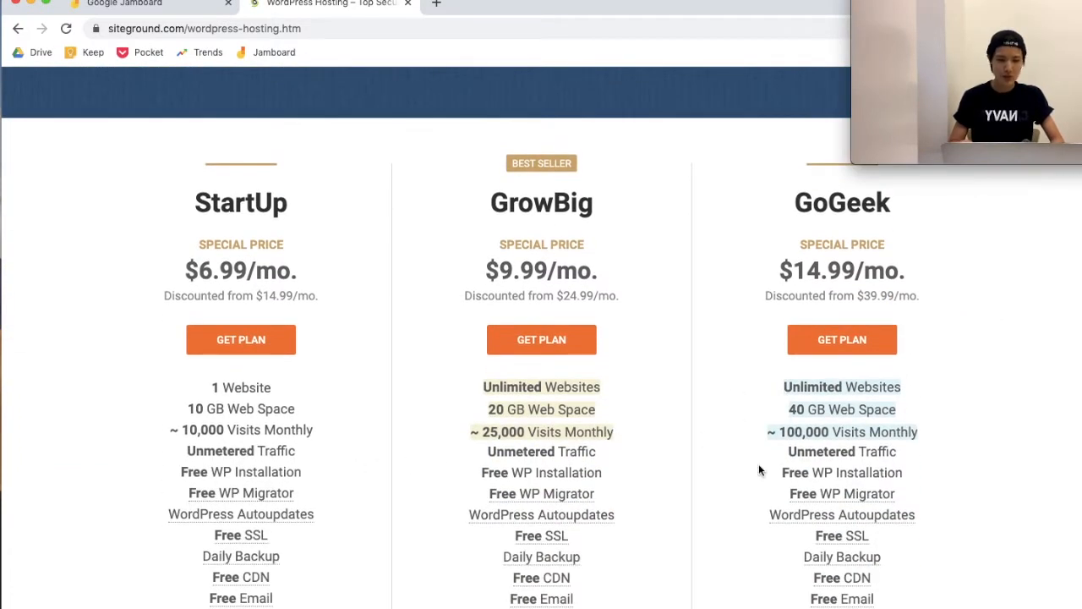
scroll(719, 486, "down", 1)
scroll(720, 487, "up", 1)
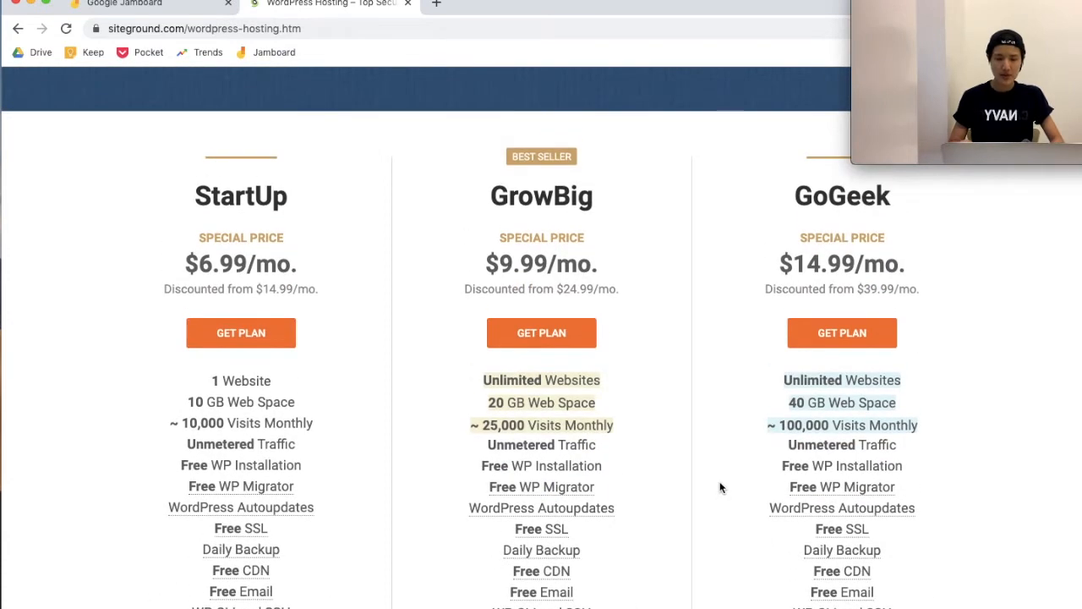
Step: Highlight the GrowBig name and discount line, then select its $9.99 monthly price
left_click_drag(491, 197, 610, 202)
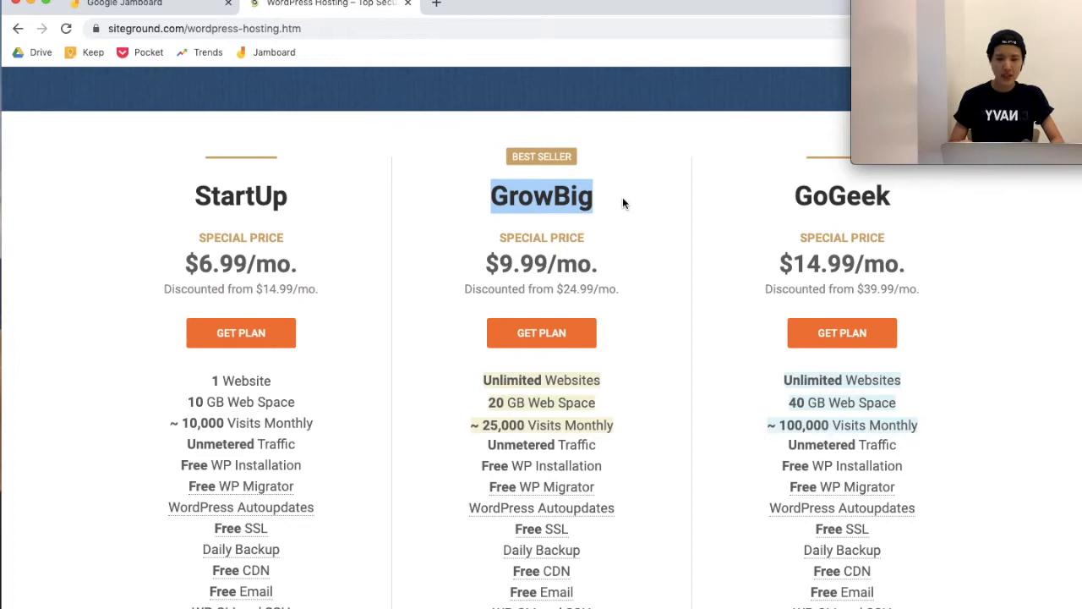
left_click(623, 297)
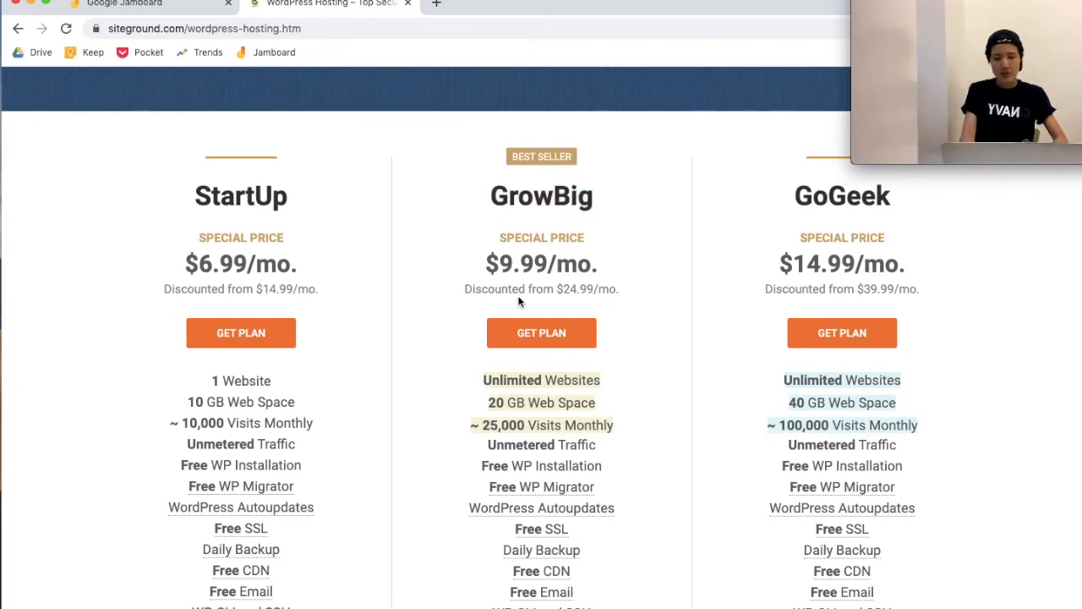
left_click_drag(487, 283, 638, 286)
left_click(638, 285)
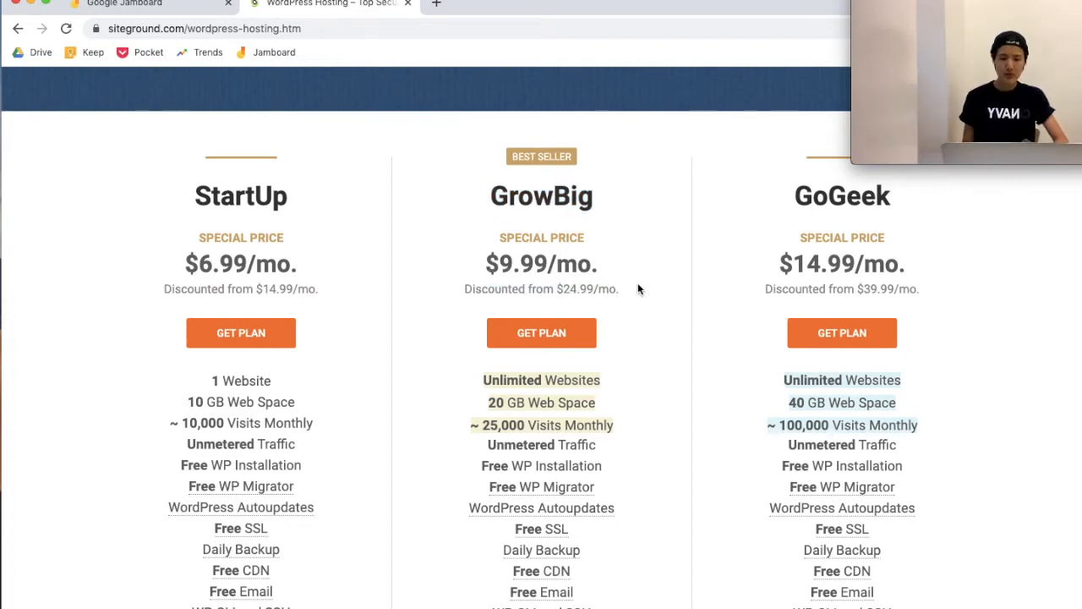
left_click_drag(485, 264, 638, 259)
left_click_drag(551, 264, 485, 267)
key("super+c")
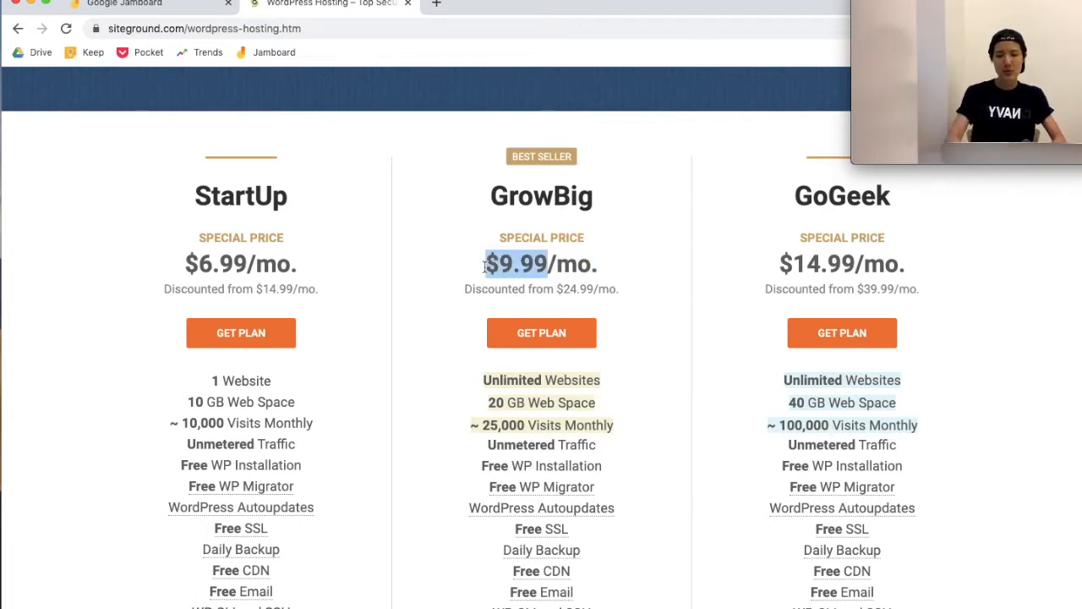
Step: Search Spotlight for "$9.99 to krw" to convert the GrowBig price
key("super+space")
key("super+v")
type("to ")
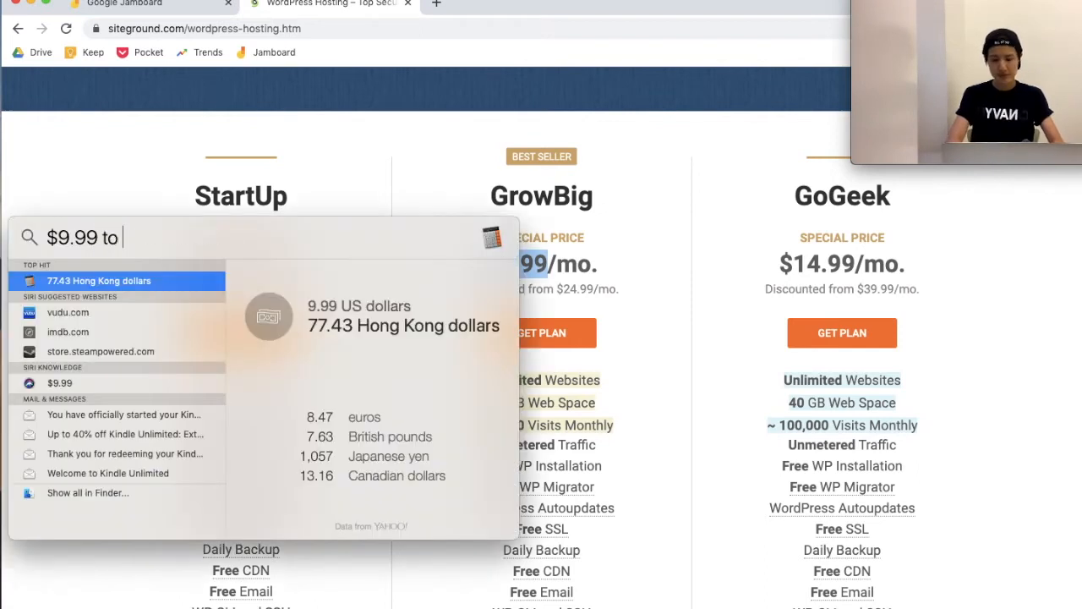
type("krw")
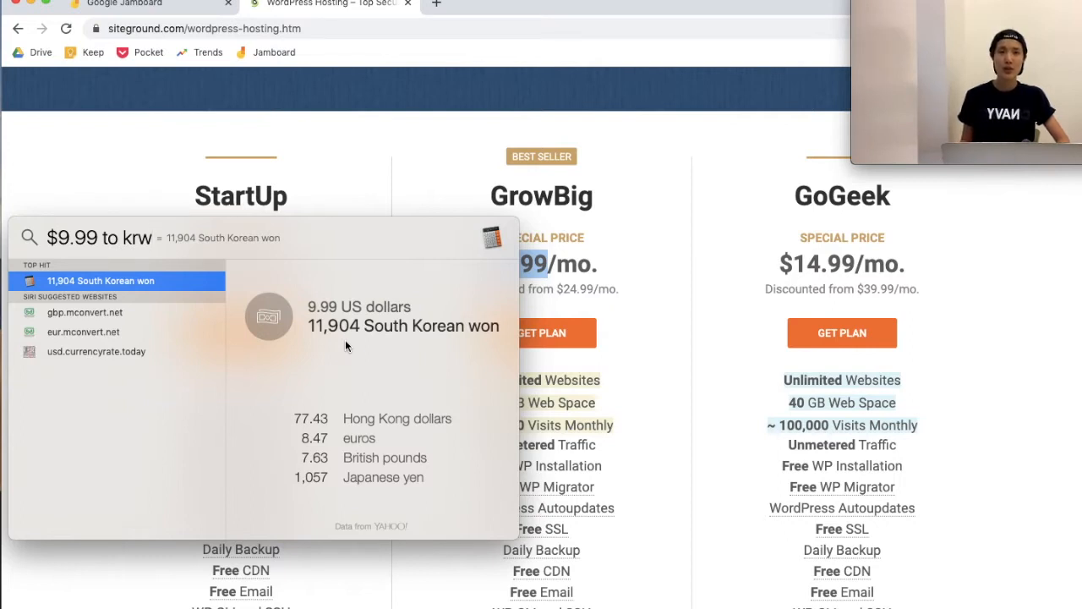
Step: Close the won conversion and return to the GrowBig plan details
key("Escape")
scroll(617, 434, "down", 3)
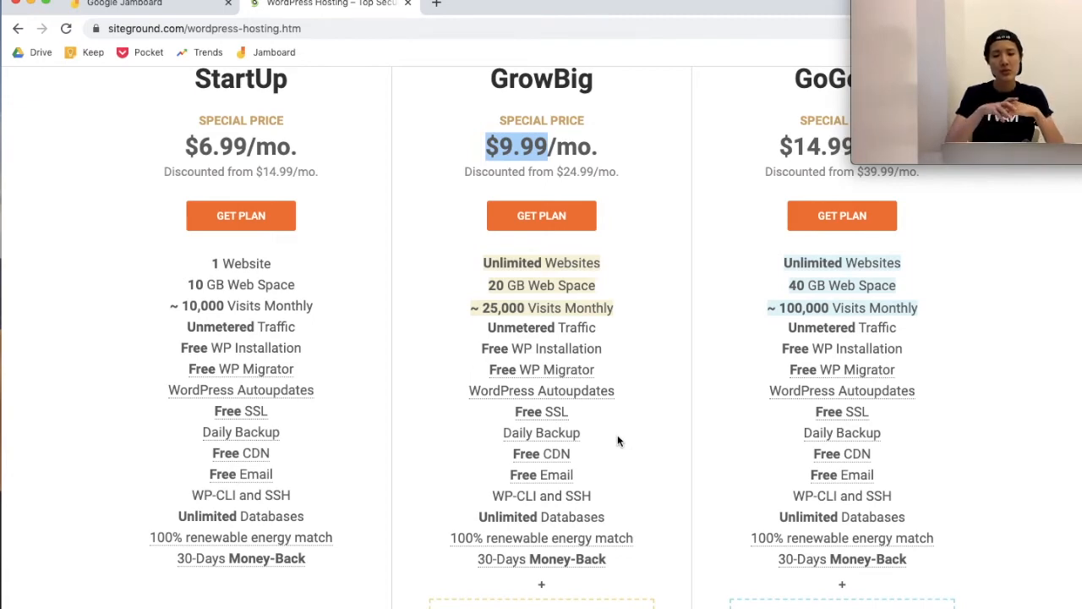
scroll(493, 427, "down", 3)
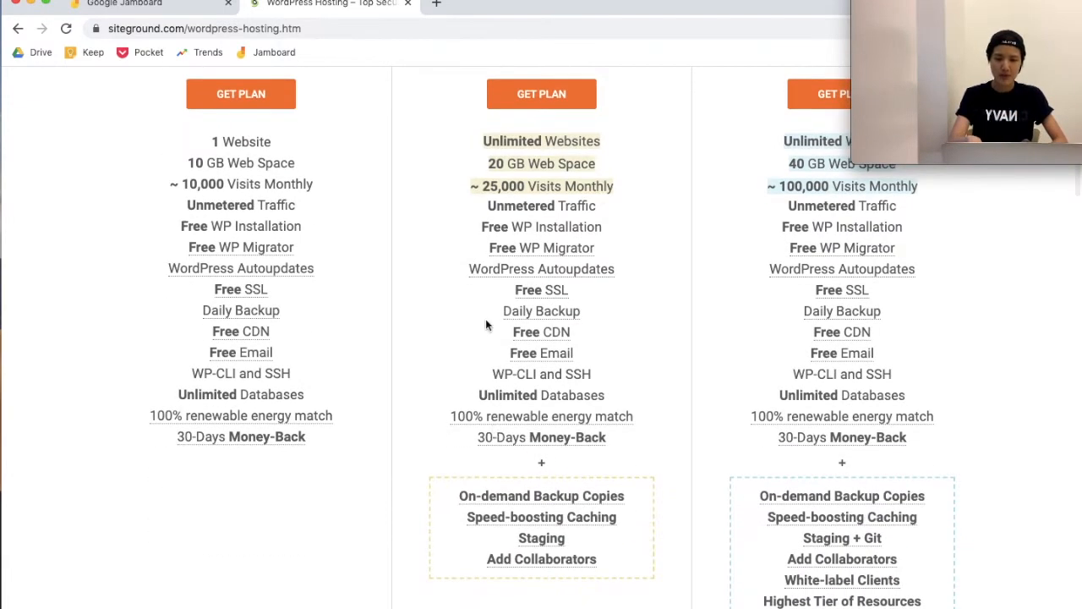
scroll(643, 390, "up", 2)
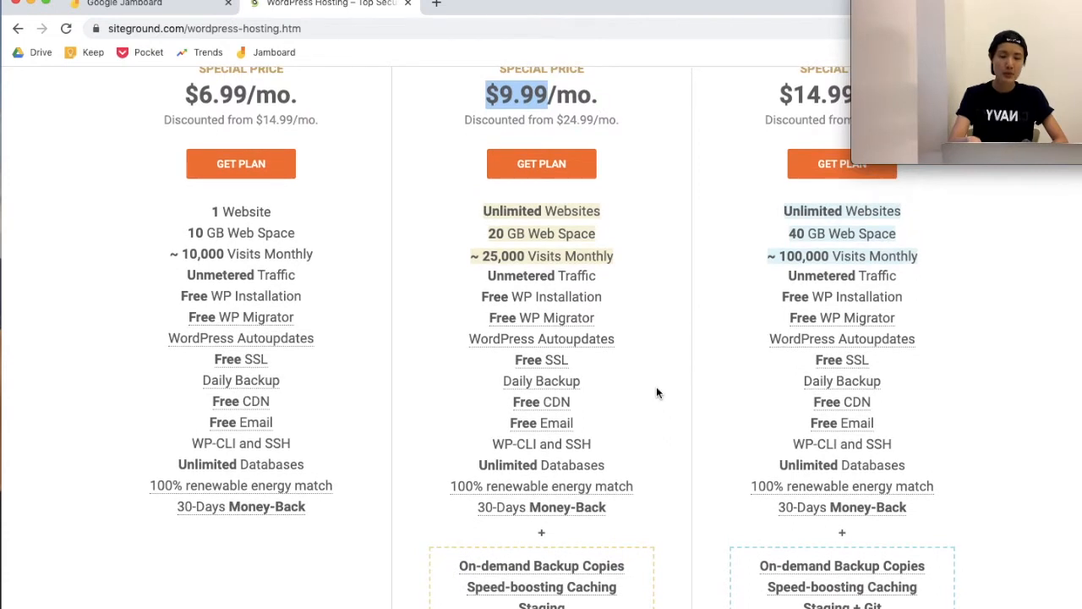
scroll(656, 387, "up", 1)
scroll(656, 387, "down", 1)
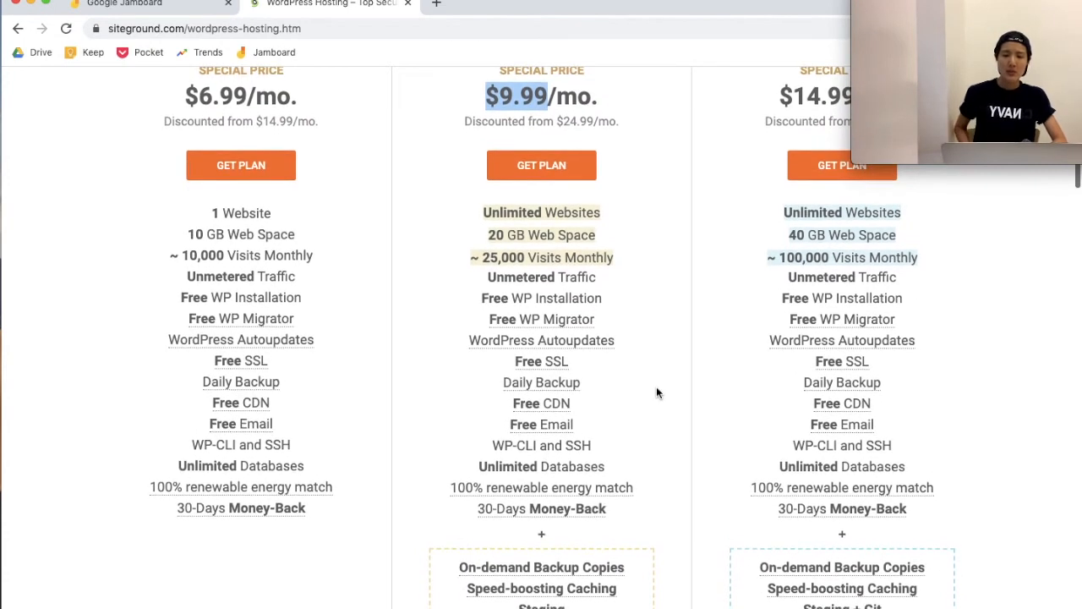
scroll(656, 386, "down", 1)
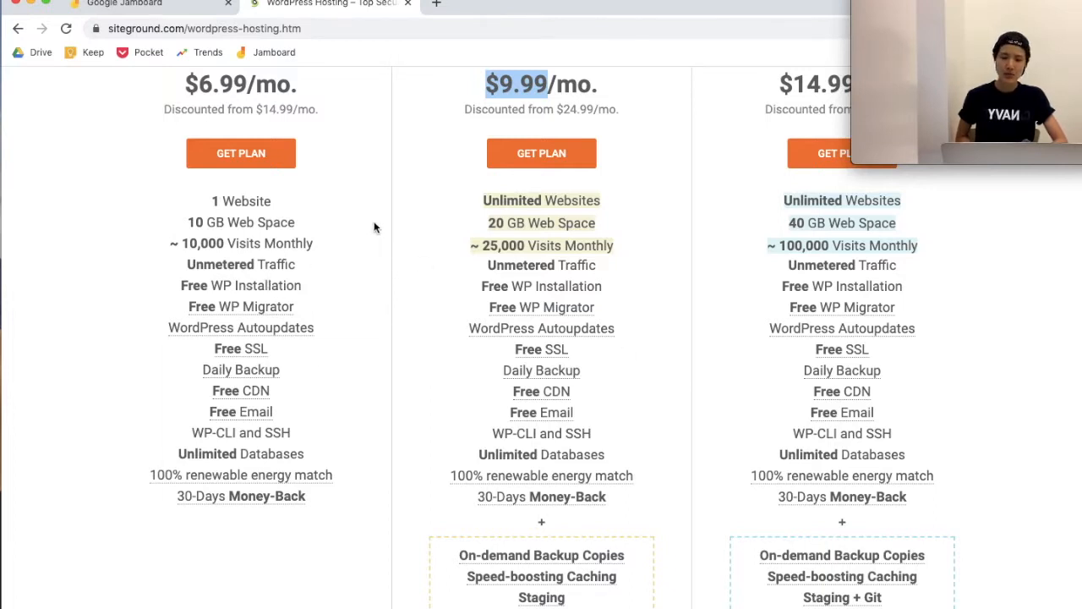
scroll(374, 226, "up", 5)
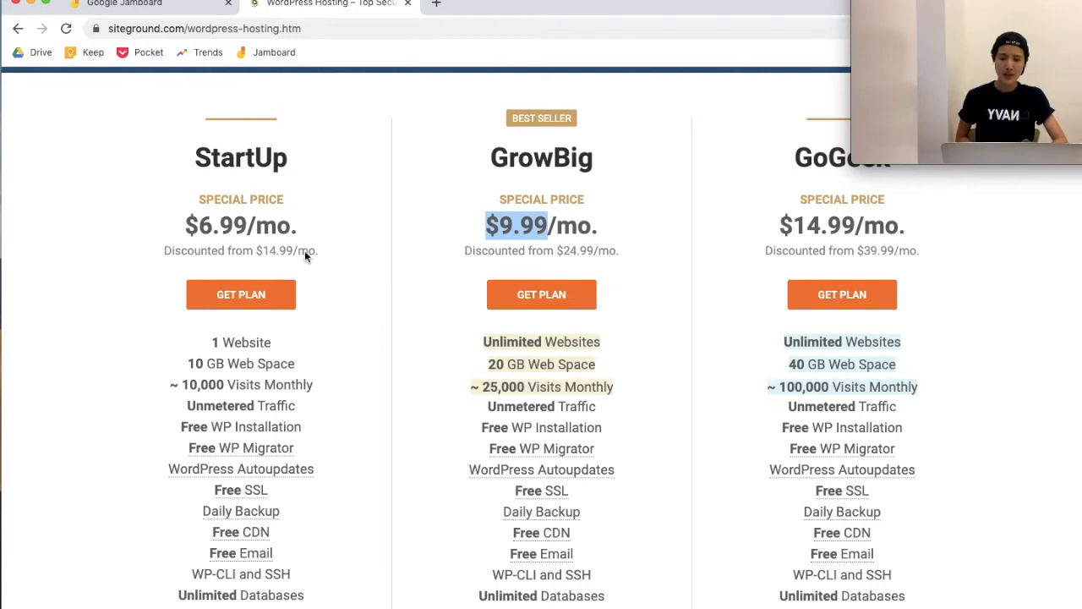
left_click_drag(304, 237, 180, 219)
left_click(346, 208)
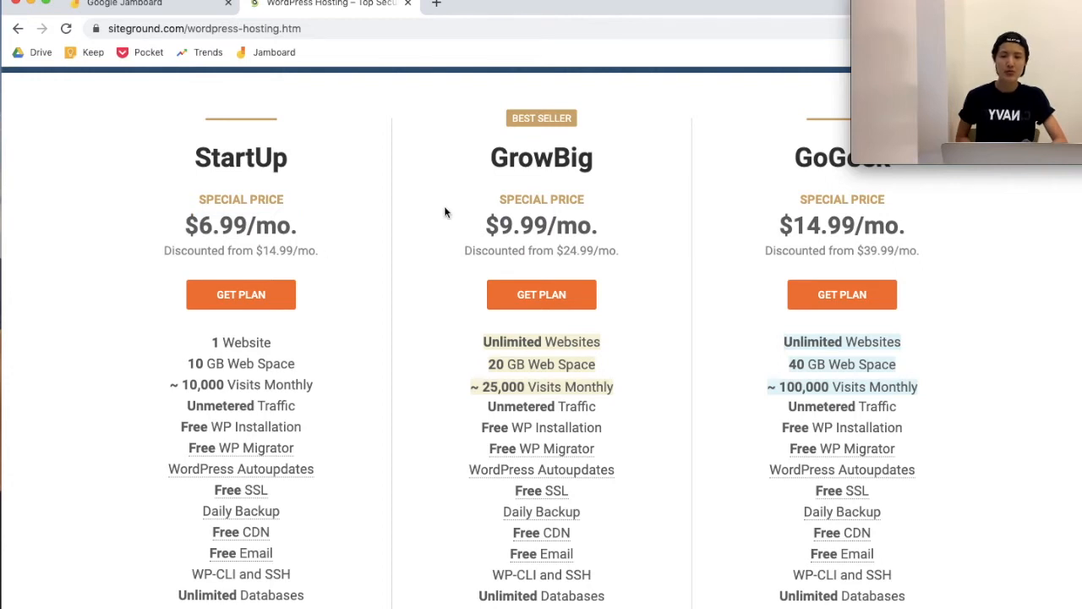
left_click_drag(474, 229, 596, 230)
left_click(652, 250)
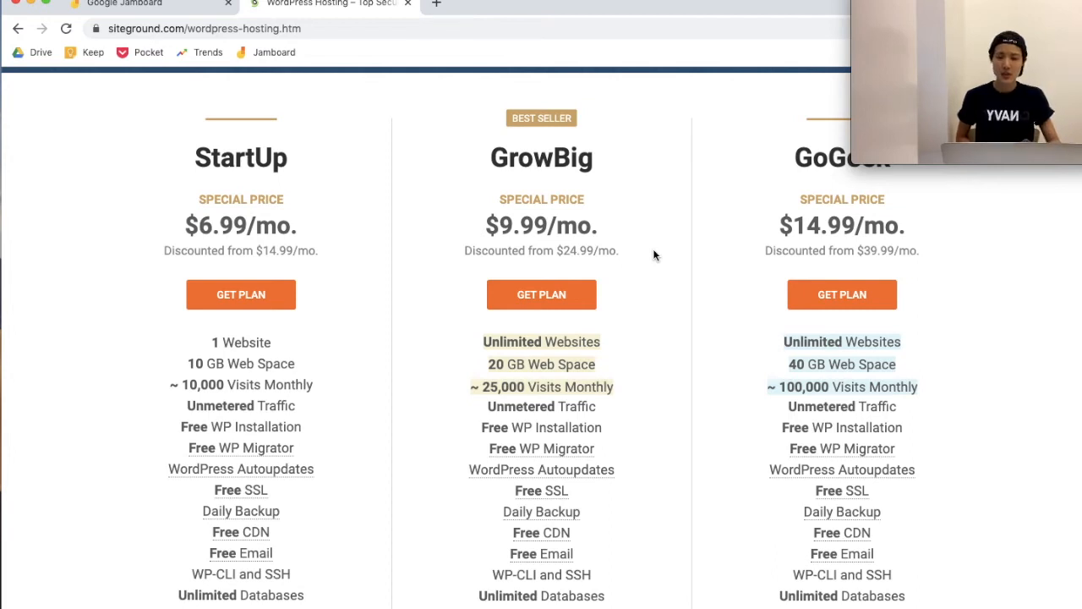
scroll(459, 270, "down", 3)
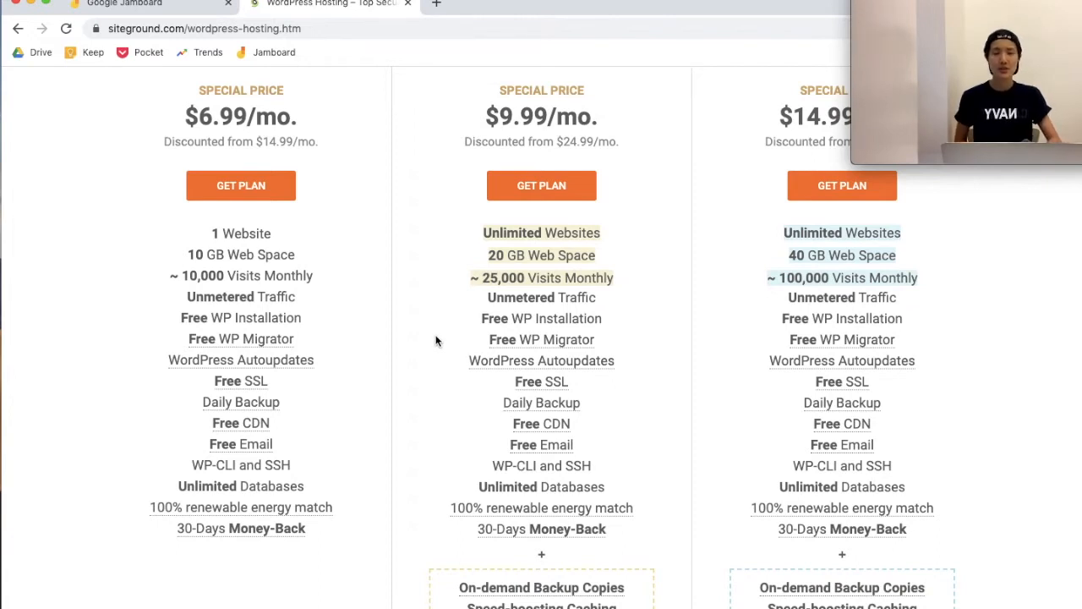
scroll(435, 341, "up", 2)
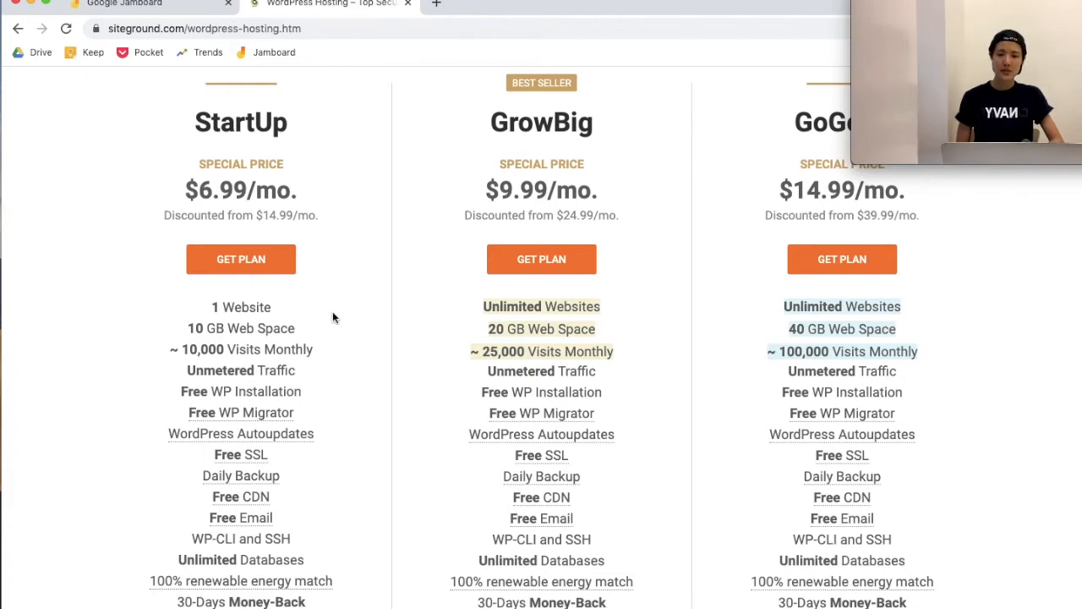
left_click_drag(481, 307, 643, 310)
left_click(643, 310)
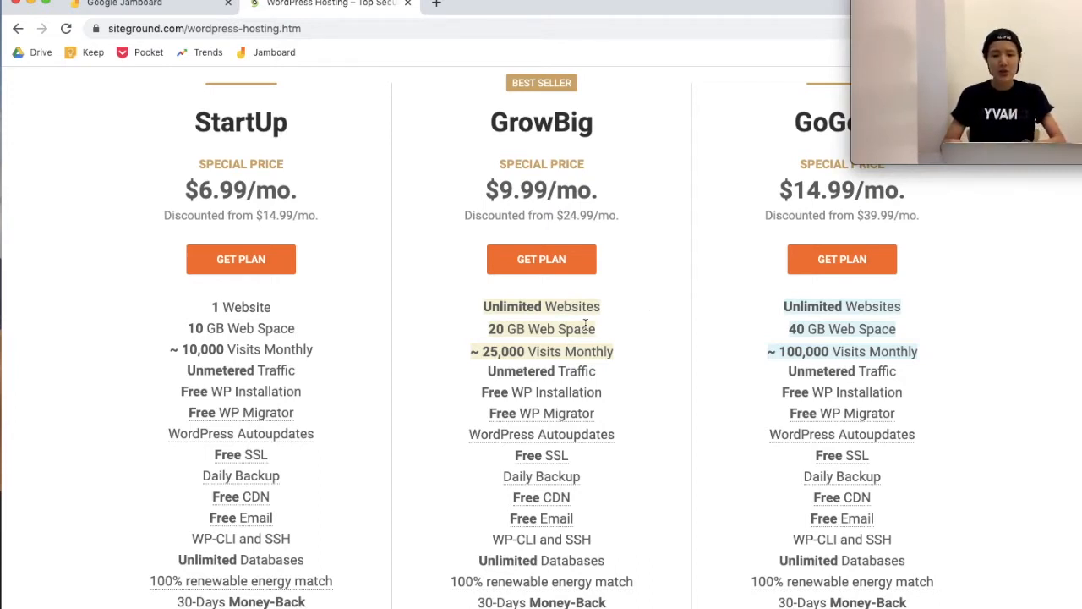
scroll(498, 341, "down", 2)
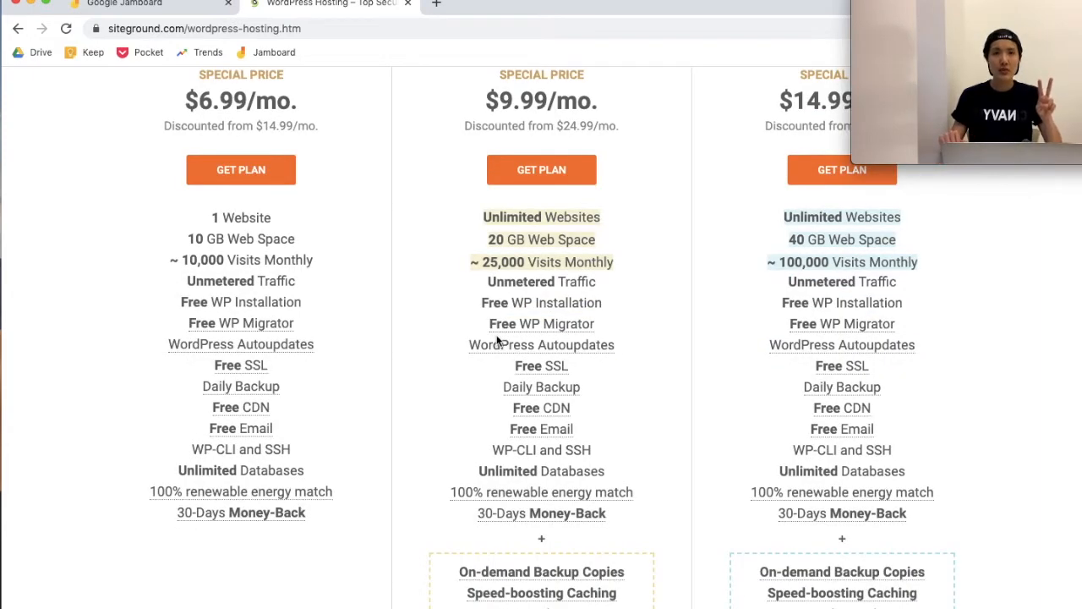
left_click_drag(483, 217, 597, 217)
left_click(561, 282)
scroll(561, 281, "down", 1)
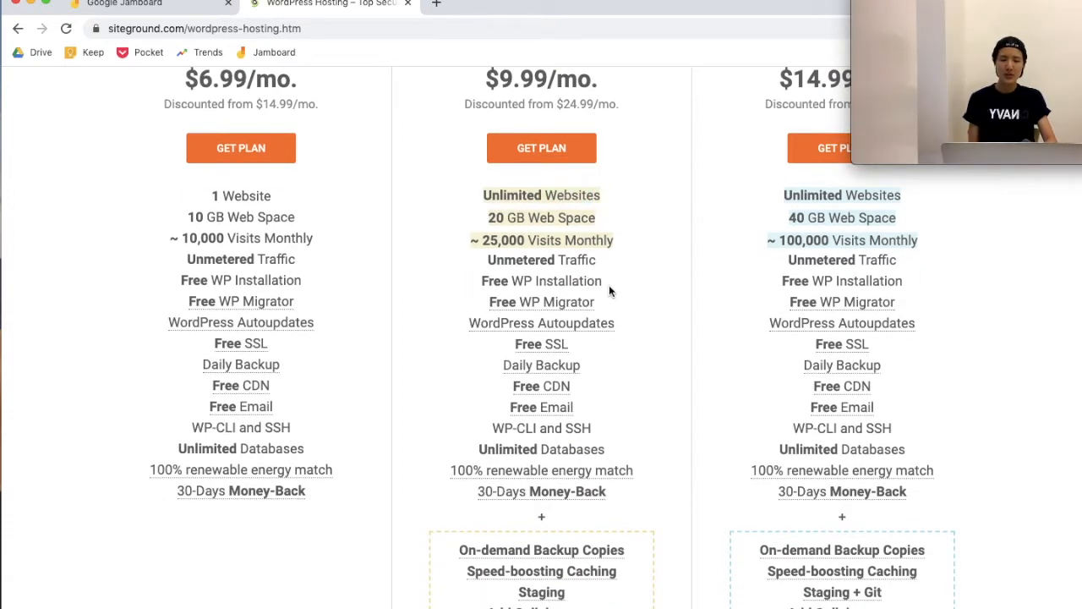
left_click_drag(609, 285, 466, 274)
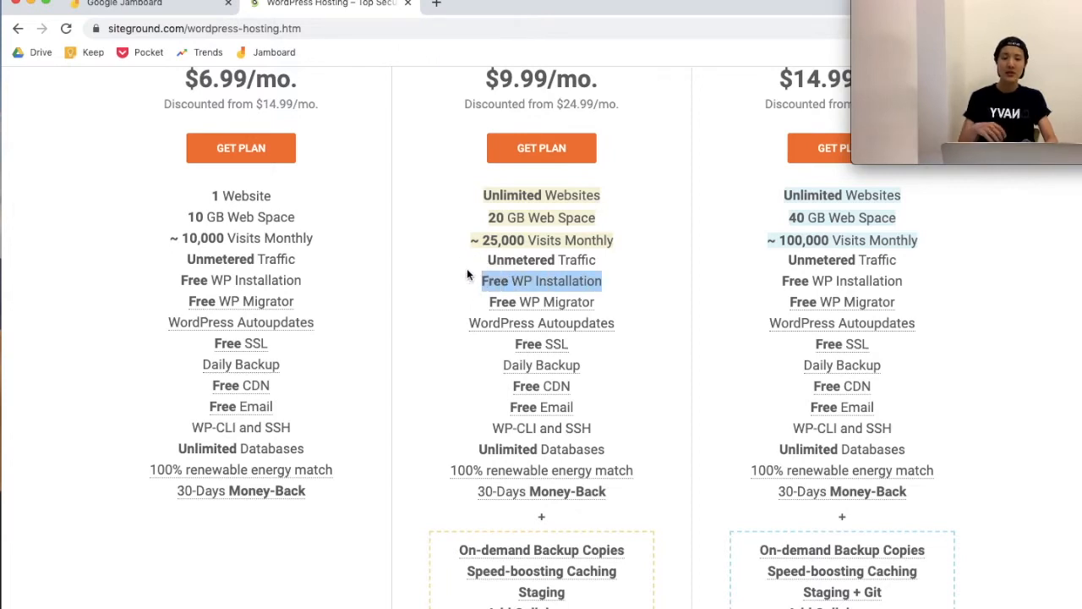
left_click(613, 286)
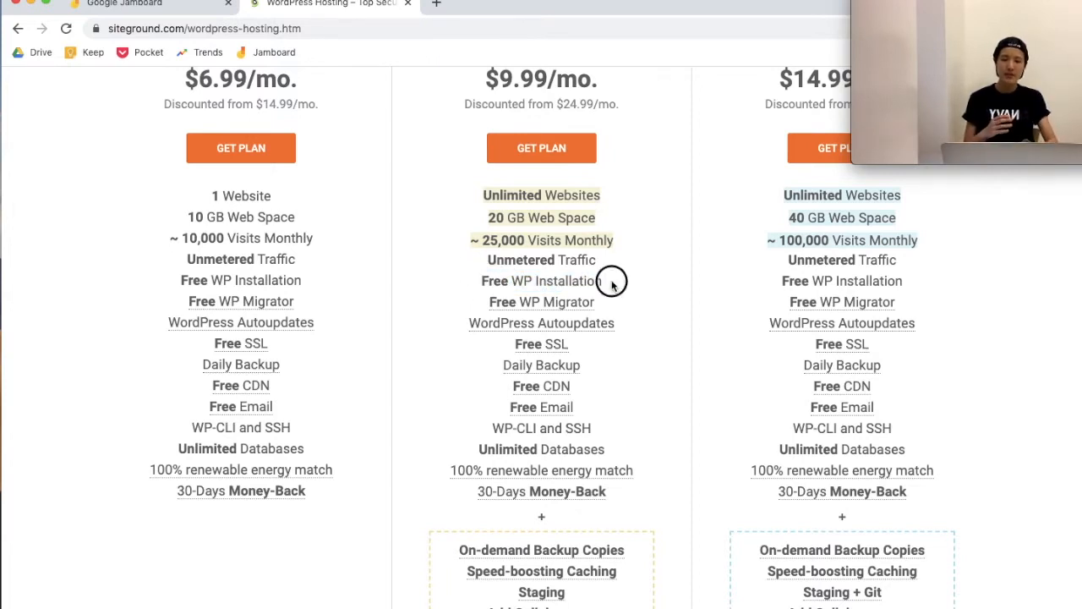
mouse_move(589, 309)
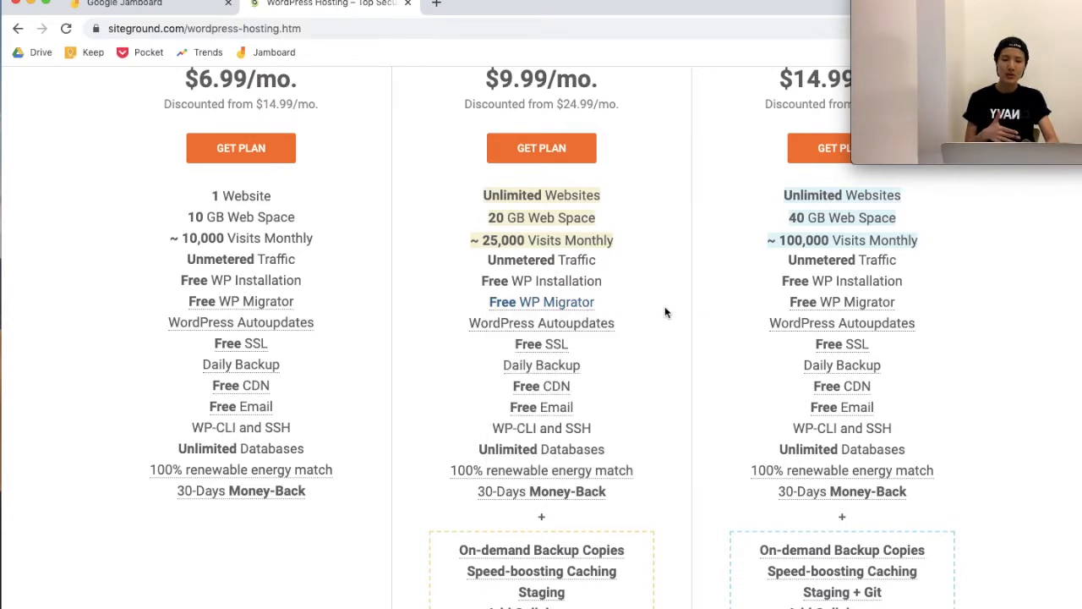
mouse_move(608, 333)
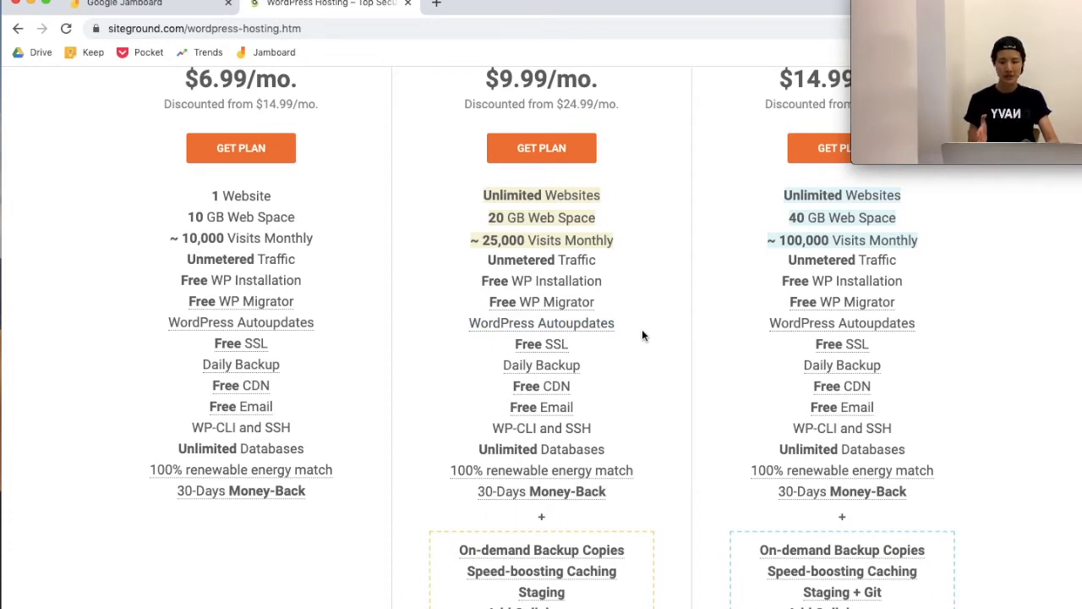
mouse_move(550, 349)
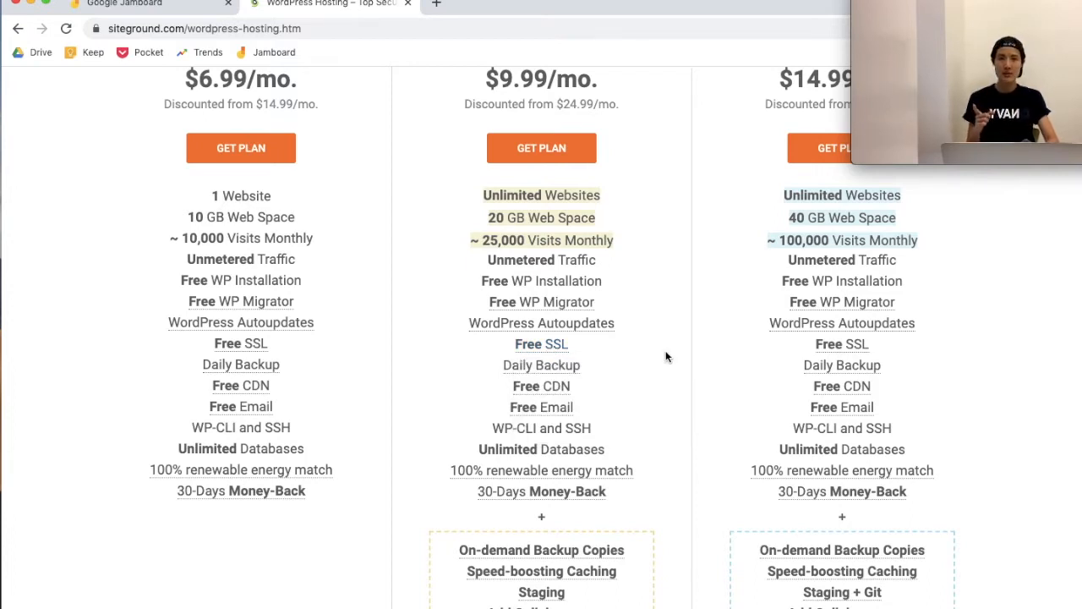
scroll(665, 356, "down", 1)
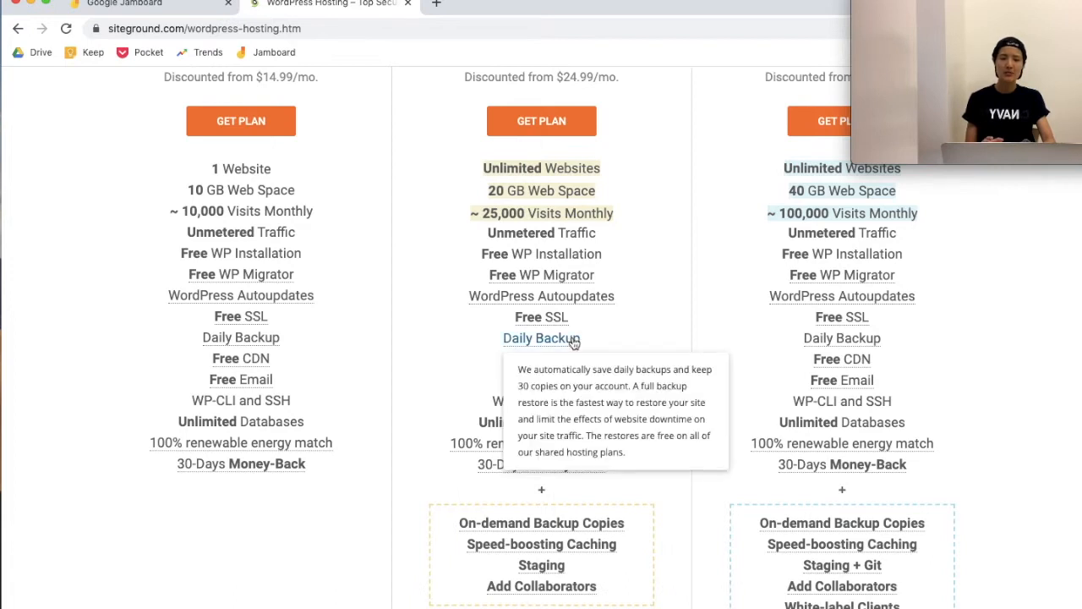
scroll(659, 349, "down", 1)
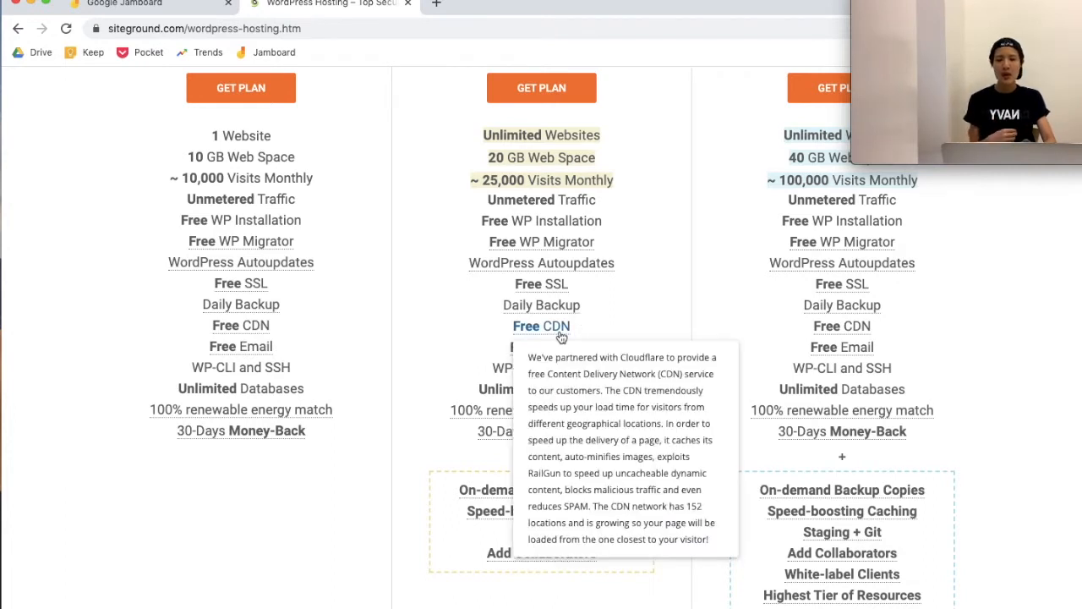
scroll(614, 325, "down", 1)
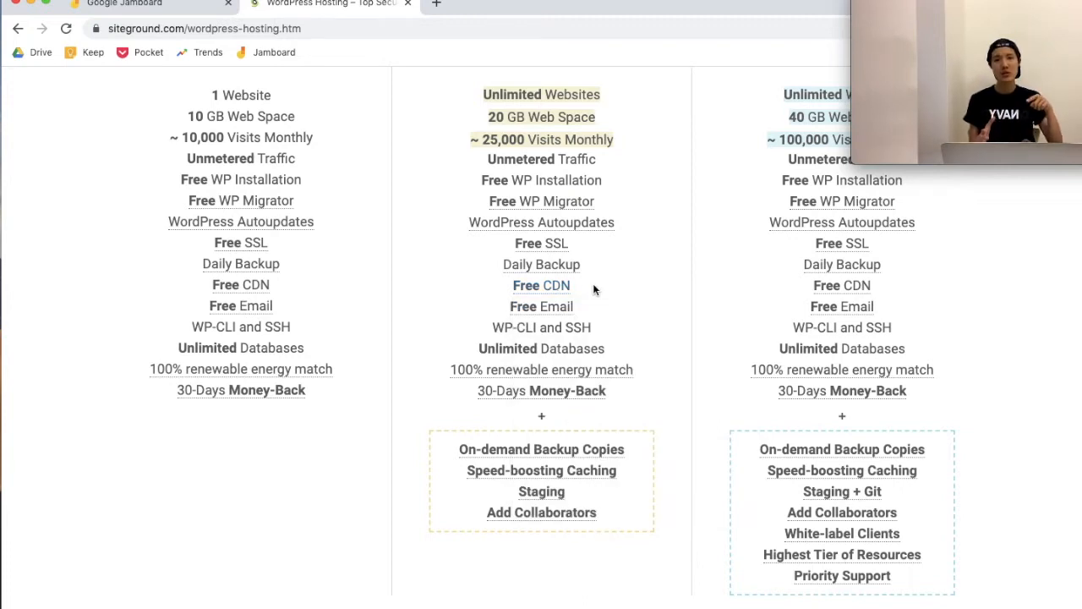
mouse_move(565, 312)
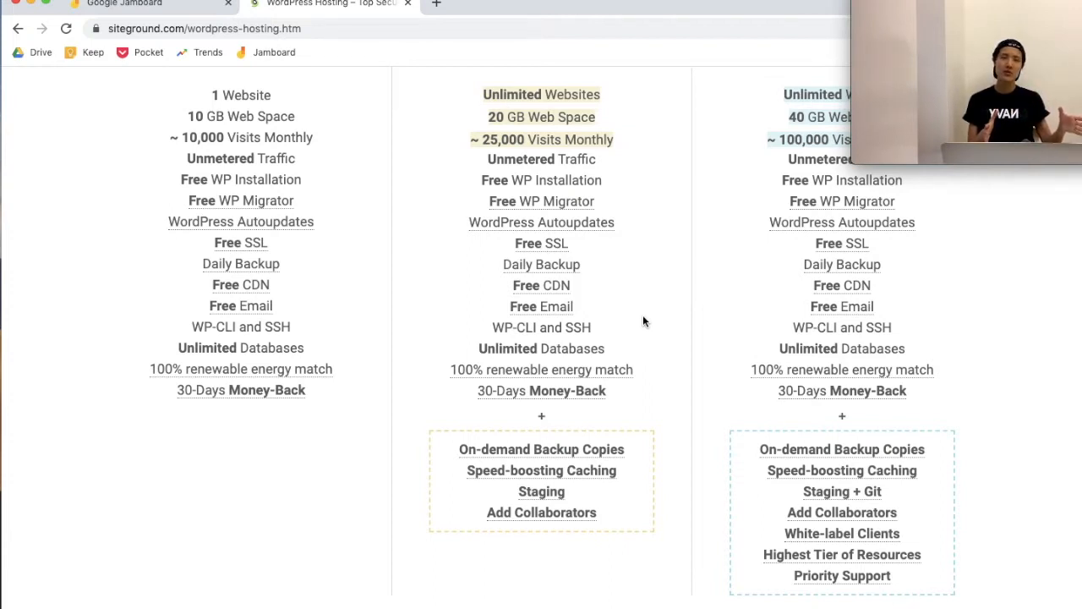
Step: Review the GrowBig plan's feature list on the WordPress hosting page
scroll(642, 322, "down", 1)
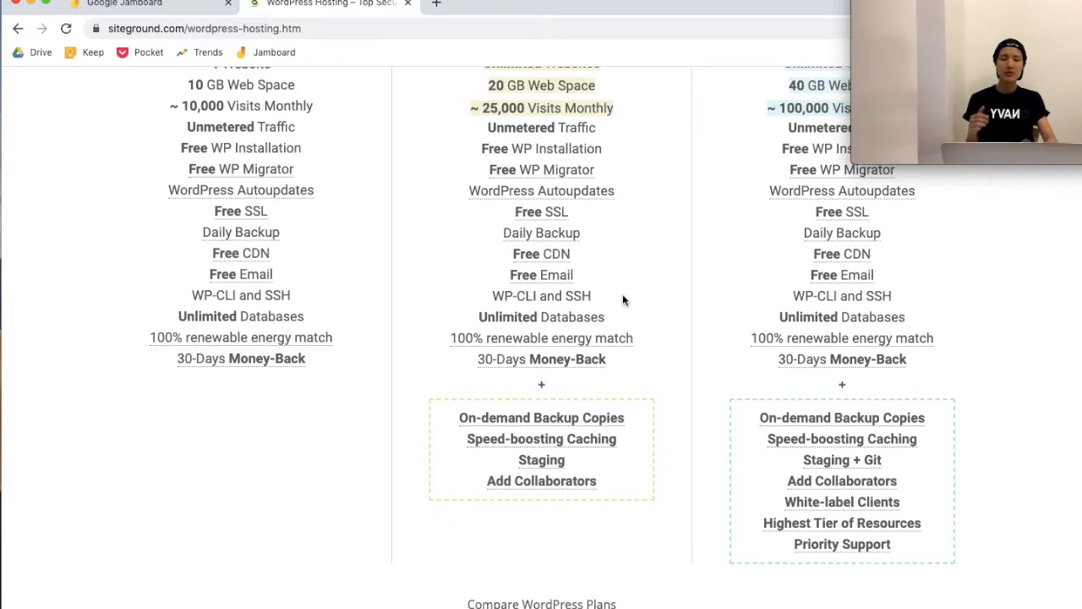
scroll(622, 300, "down", 1)
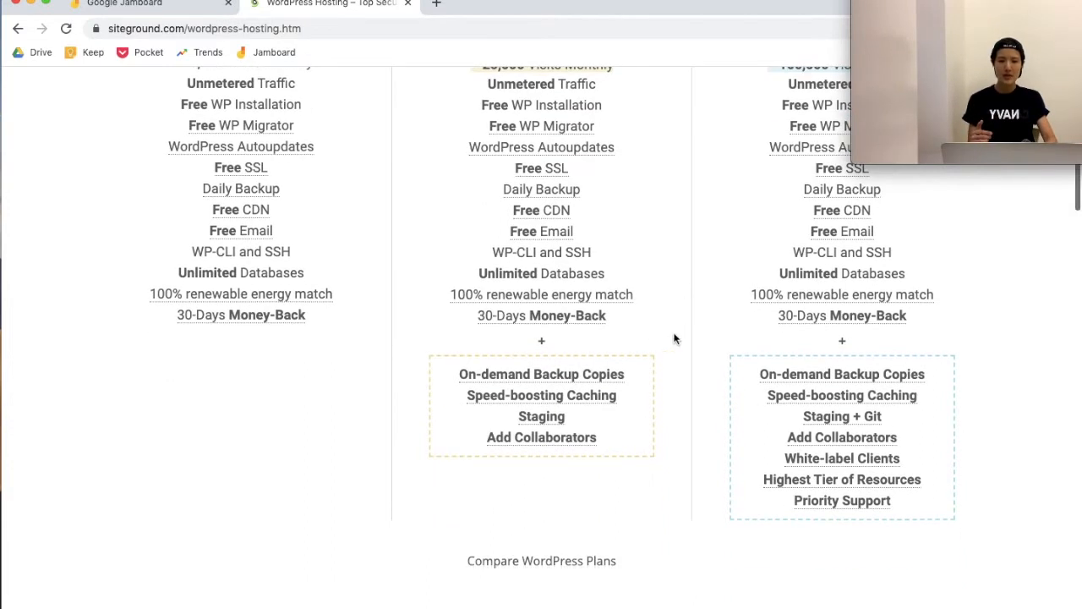
mouse_move(590, 325)
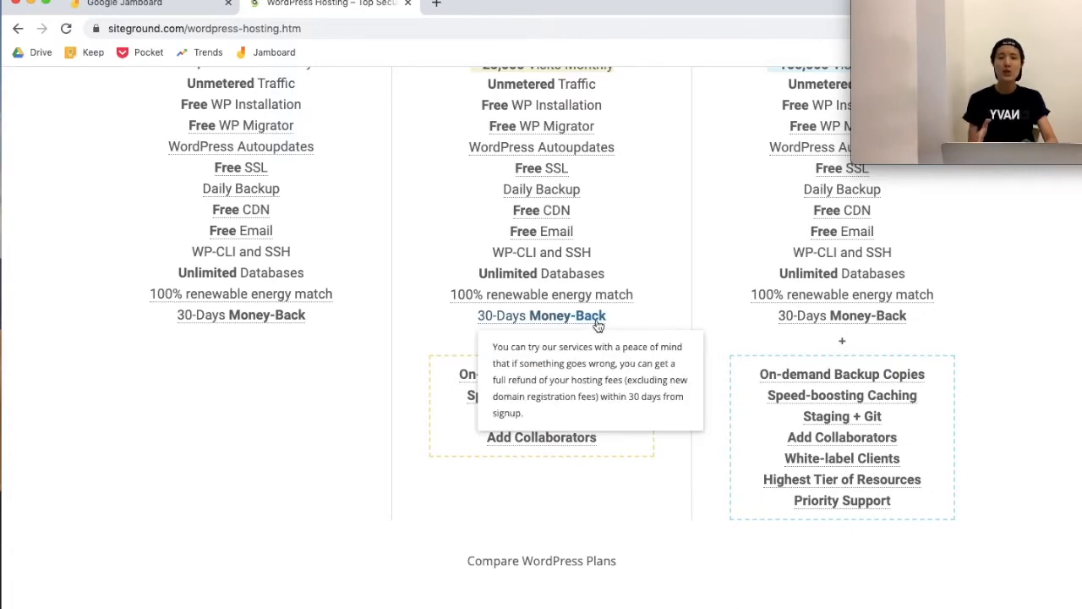
scroll(685, 493, "up", 5)
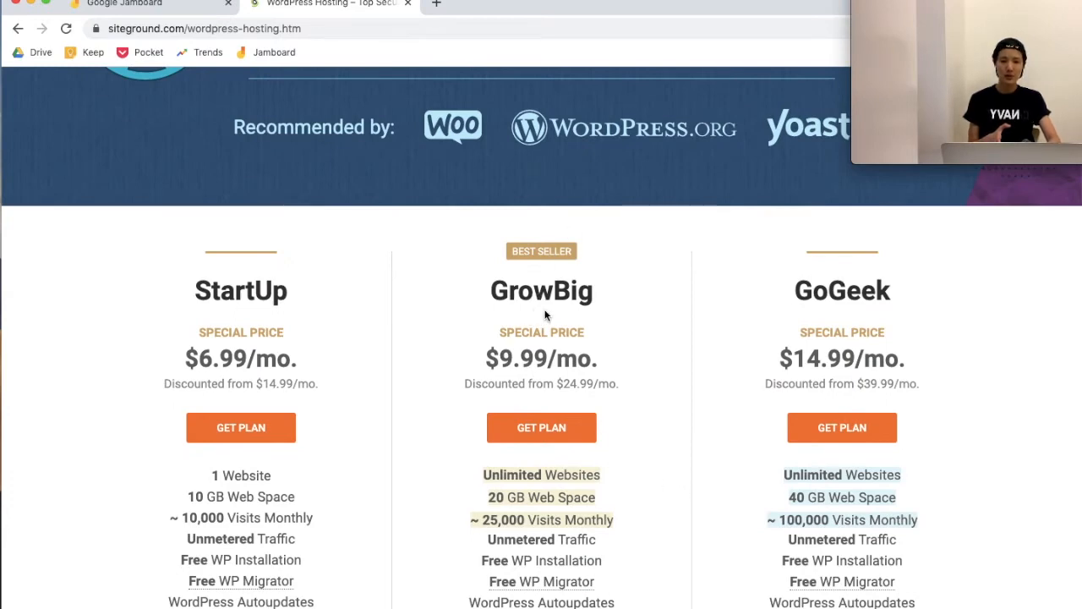
left_click_drag(633, 314, 645, 256)
left_click(645, 256)
scroll(644, 385, "down", 5)
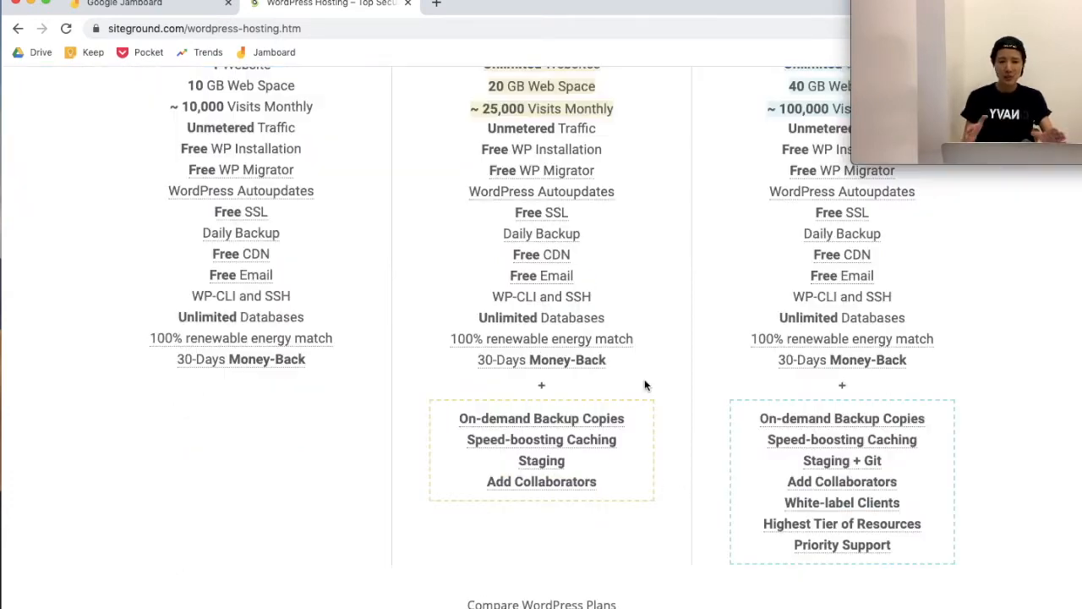
scroll(559, 380, "down", 2)
scroll(553, 211, "up", 4)
Step: Choose GrowBig and submit the typed name for registration as a new .com domain
left_click(544, 203)
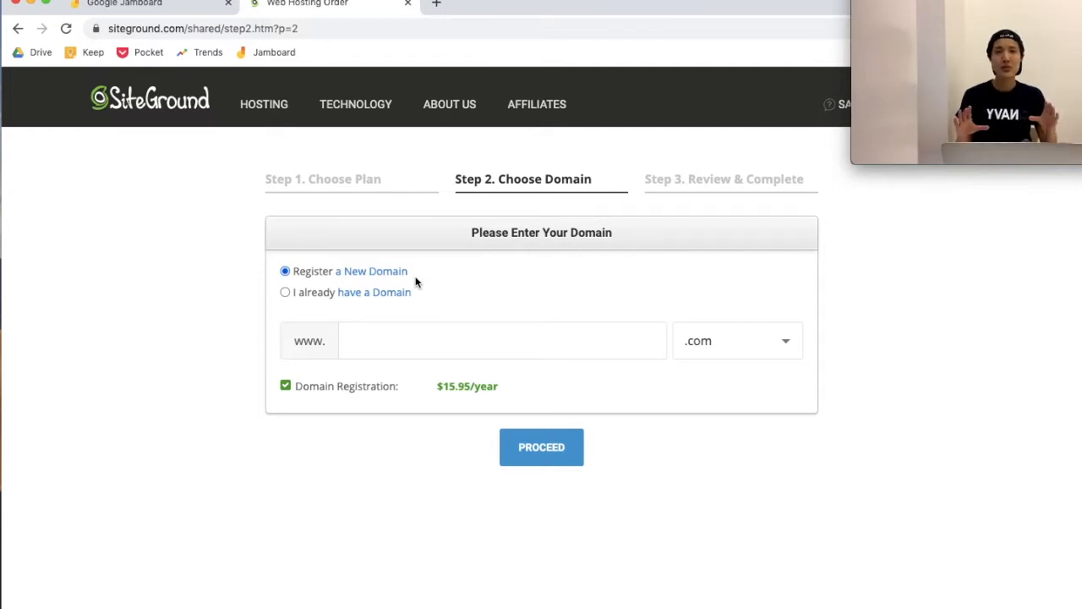
type("jianryu")
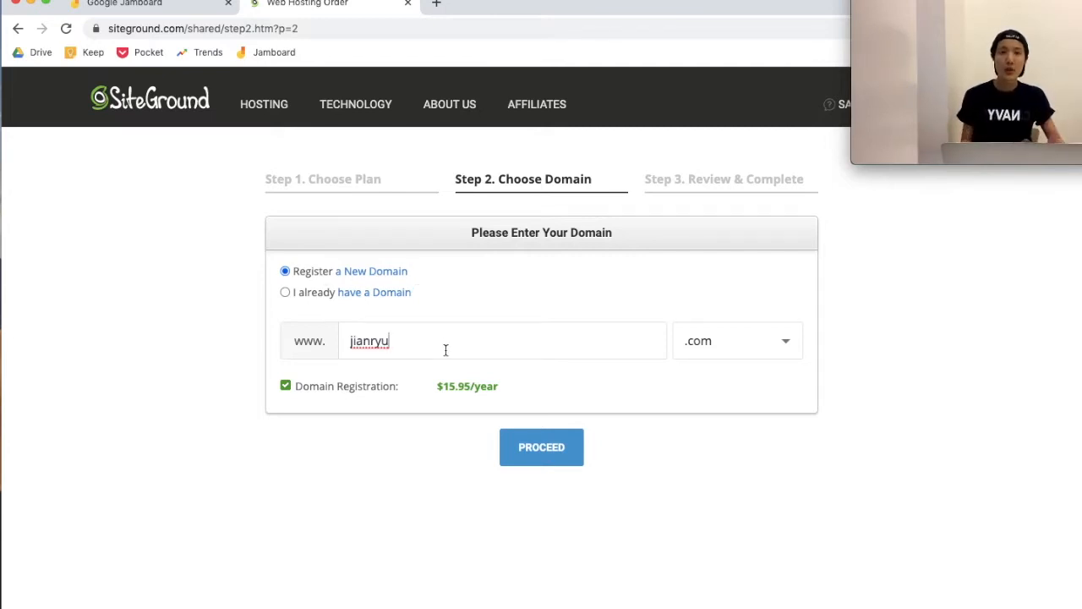
left_click(350, 343)
left_click_drag(350, 342, 438, 345)
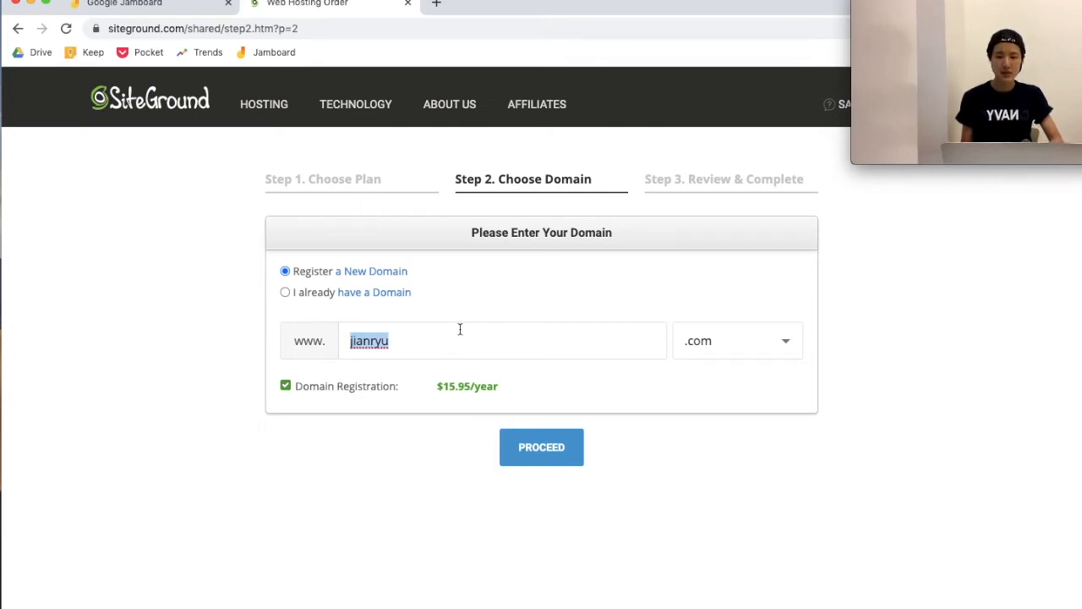
left_click(454, 332)
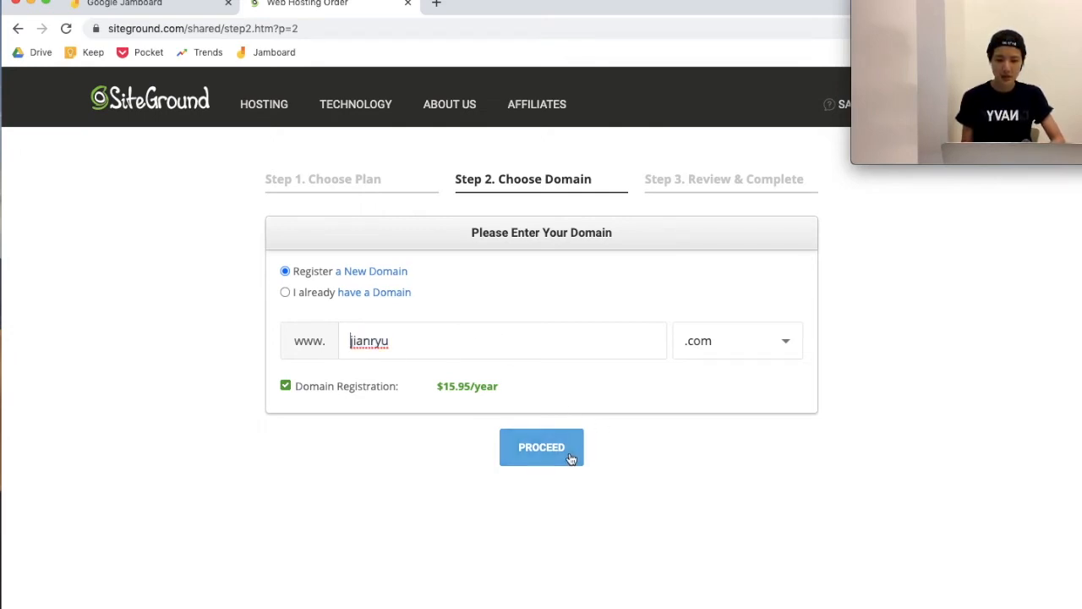
left_click_drag(423, 341, 321, 341)
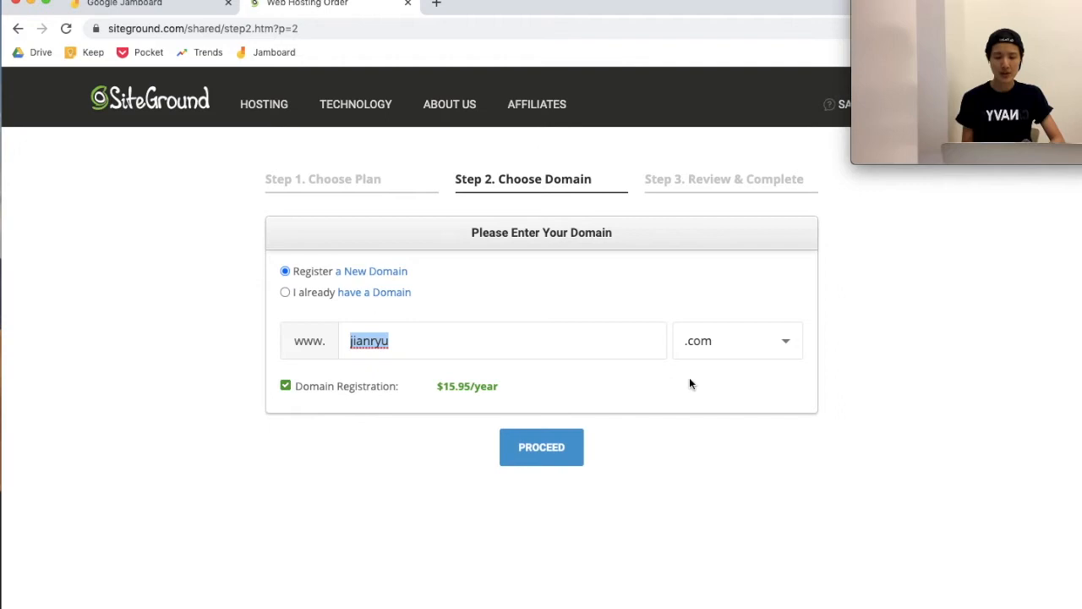
left_click(564, 459)
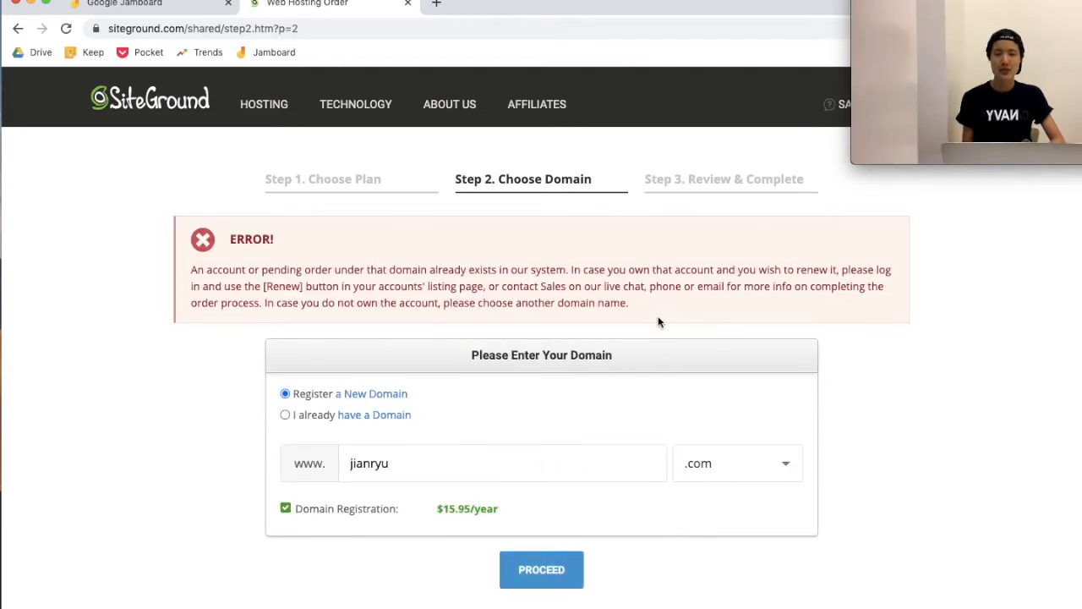
Step: Check the new-domain option and its $15.95/year registration fee
scroll(658, 315, "down", 2)
scroll(647, 336, "up", 1)
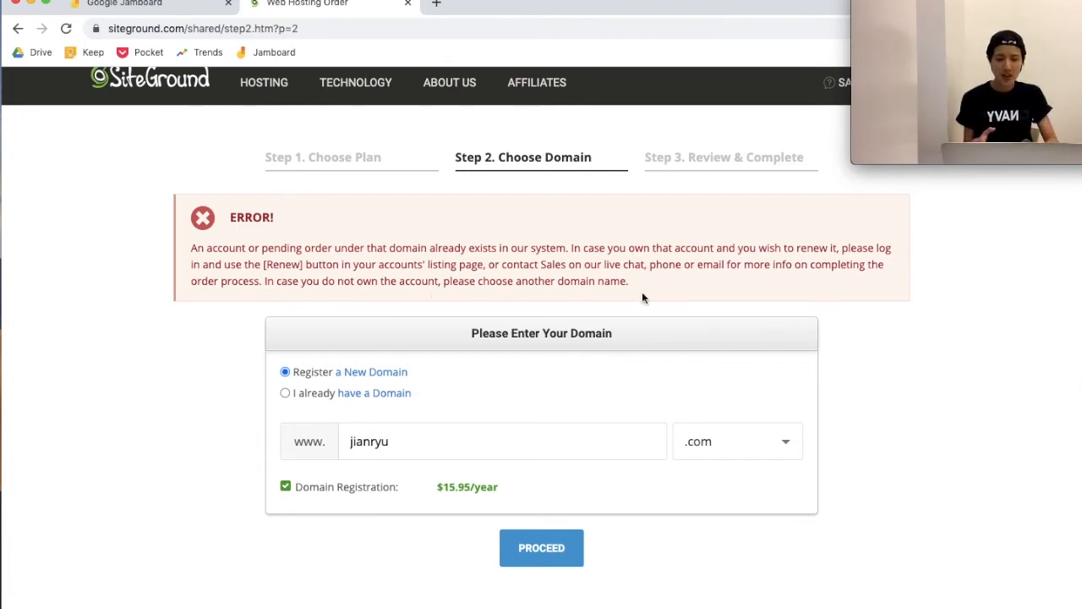
scroll(641, 292, "down", 1)
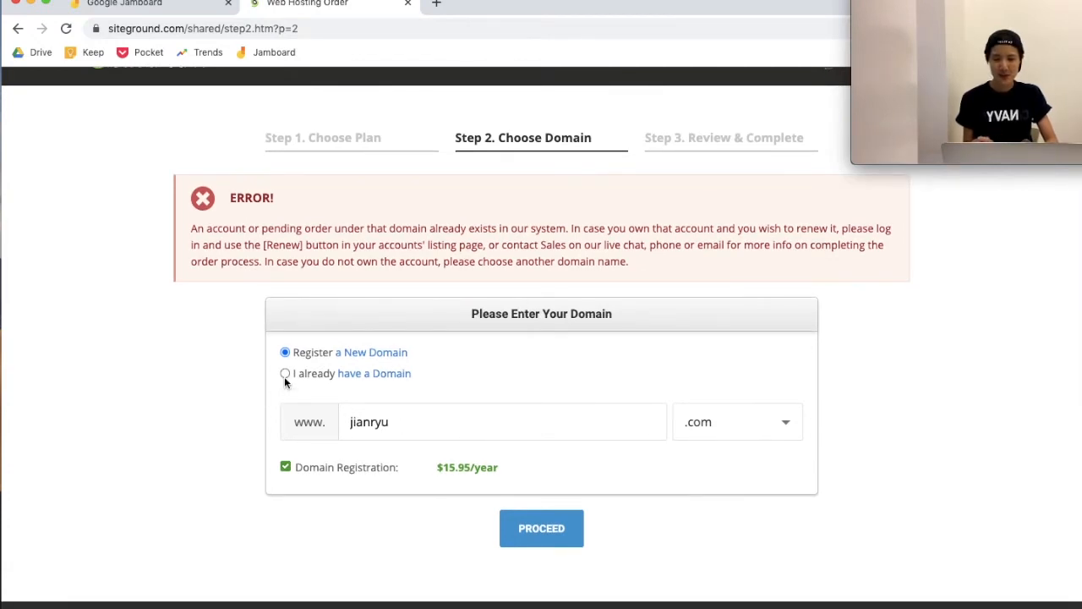
scroll(419, 329, "down", 3)
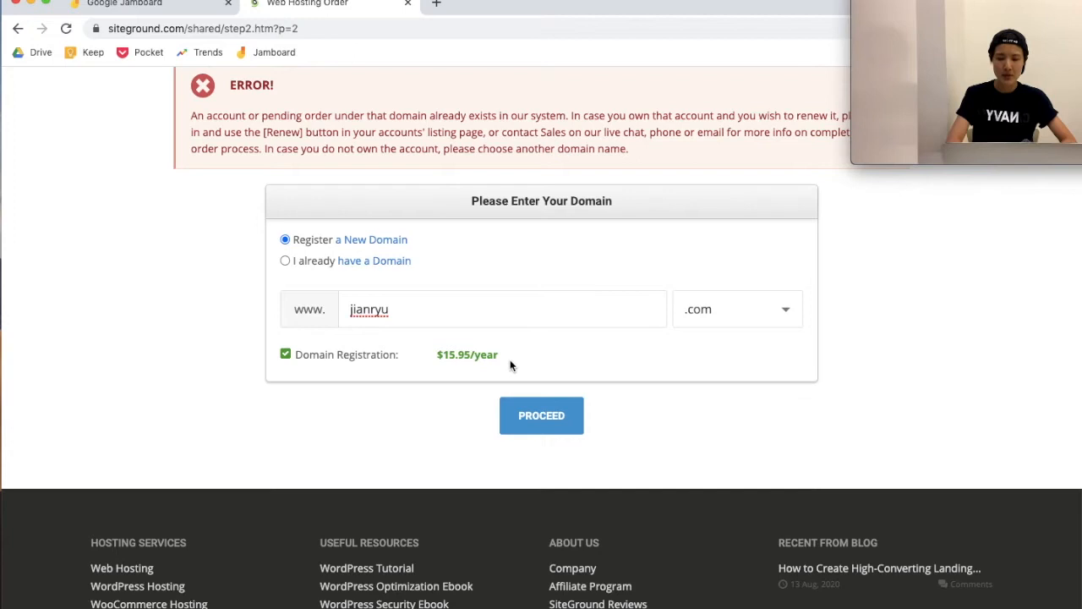
left_click(286, 356)
left_click(286, 356)
left_click_drag(503, 358, 438, 352)
left_click(438, 352)
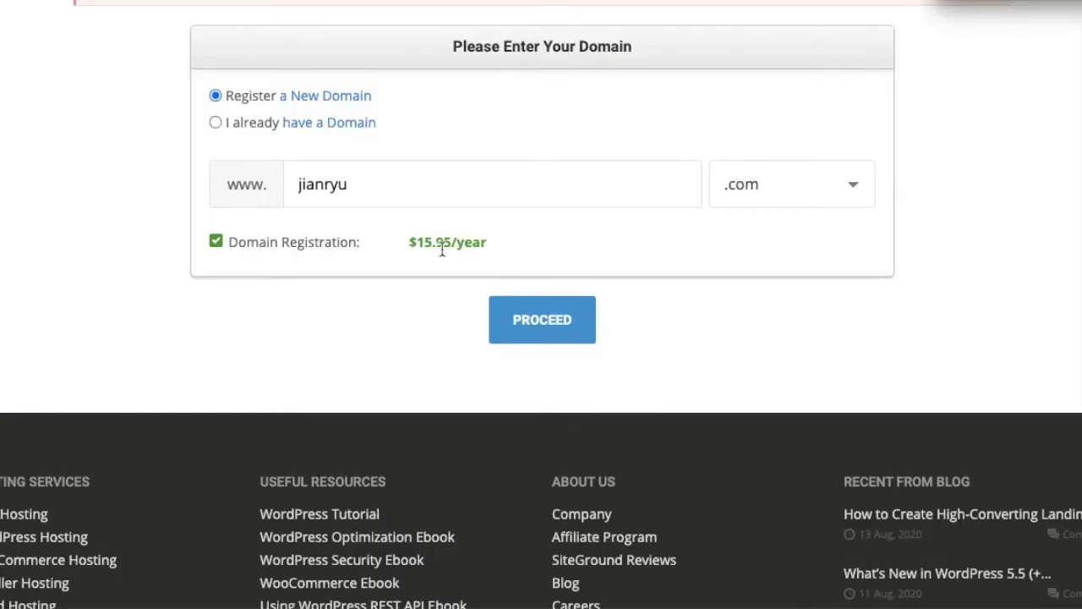
Step: Switch to 'I already have a Domain' and submit the existing domain
left_click(217, 123)
left_click(487, 198)
key("ctrl+a")
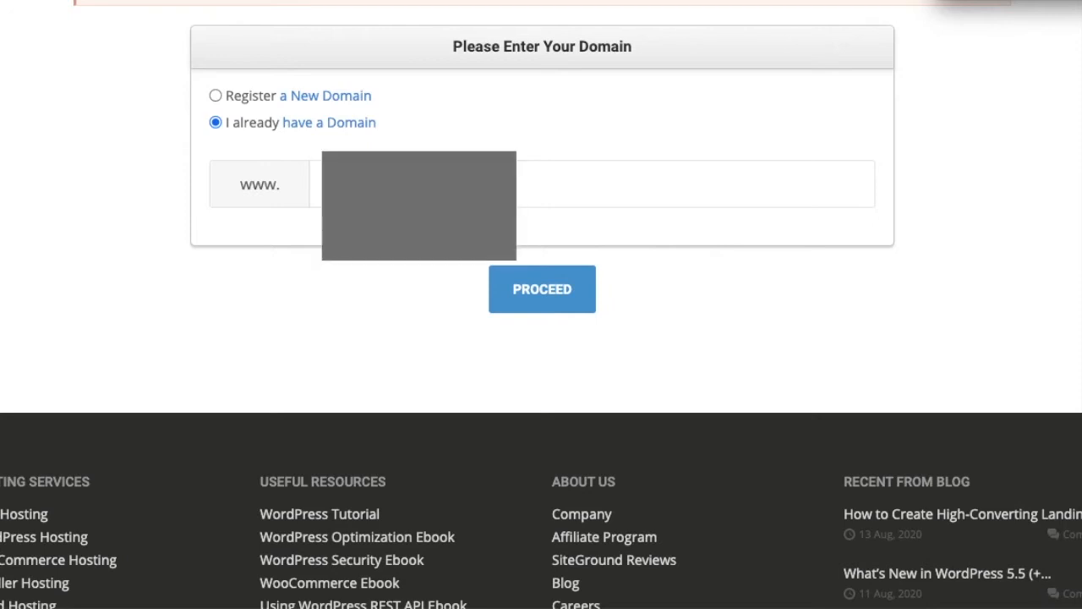
left_click(547, 288)
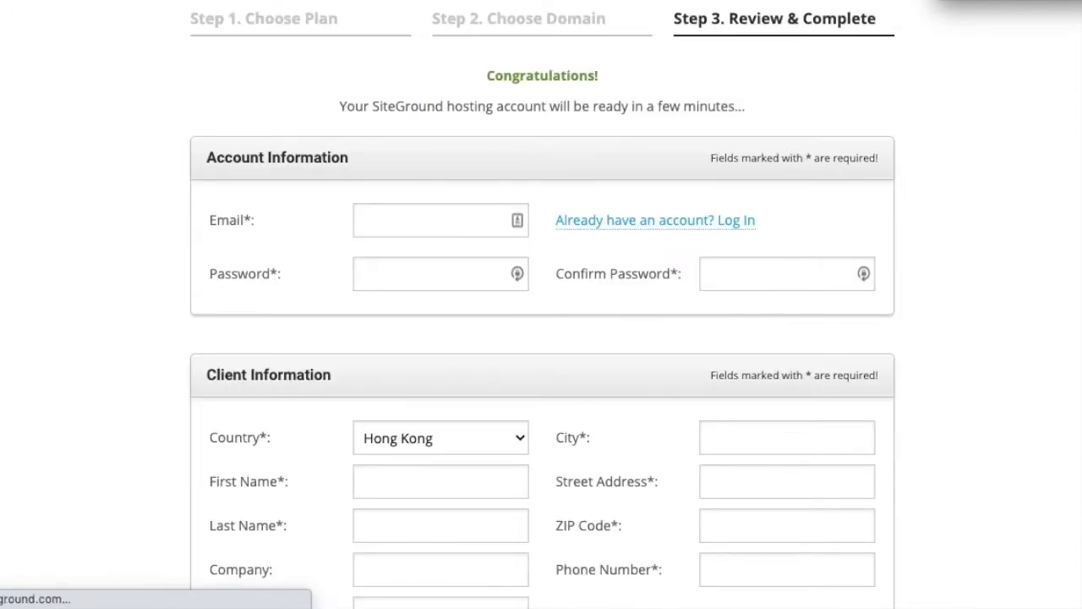
Step: Enter the account e-mail and password, then repeat the password in Confirm Password
scroll(1001, 272, "down", 2)
left_click(452, 136)
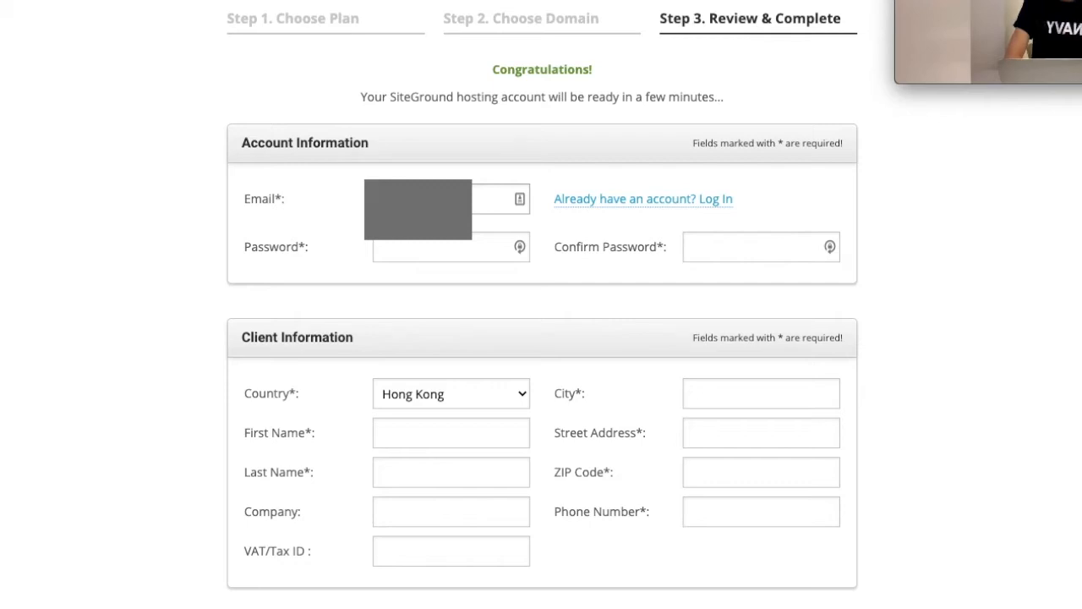
type("m")
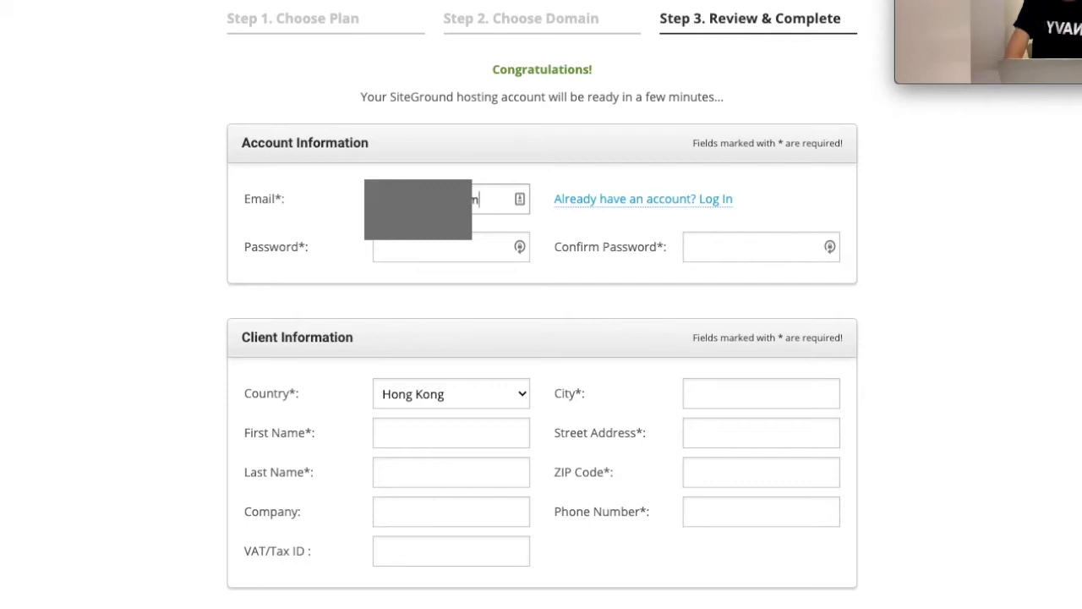
left_click(468, 254)
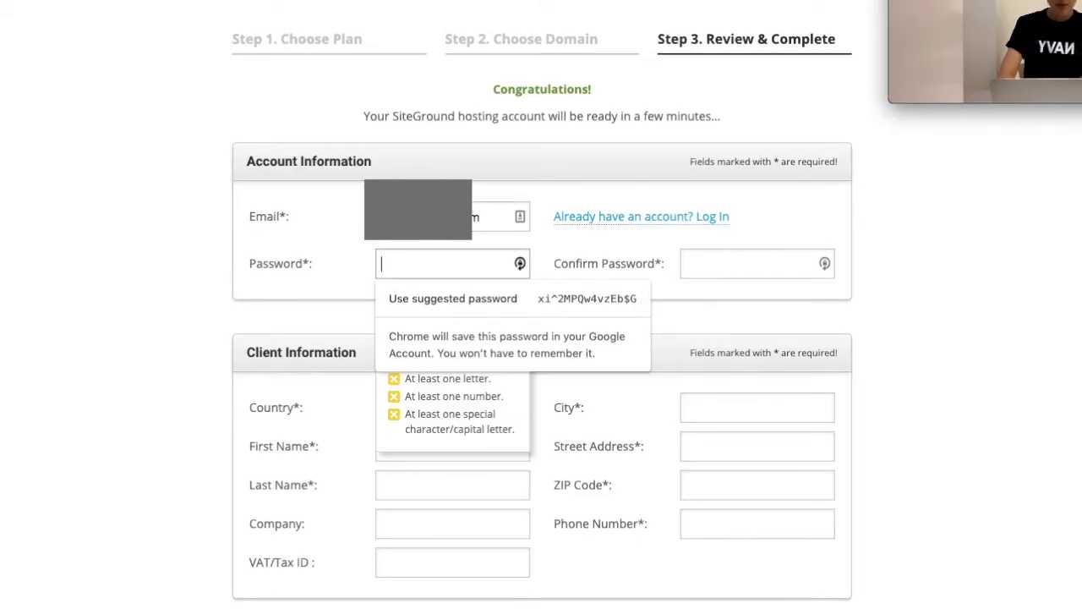
left_click(437, 321)
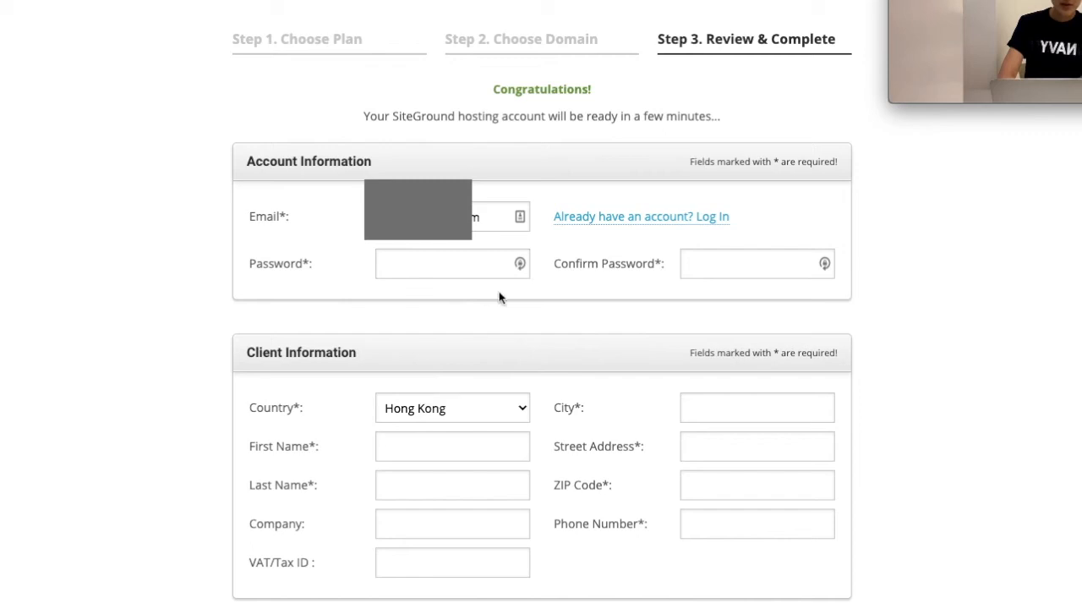
left_click(414, 267)
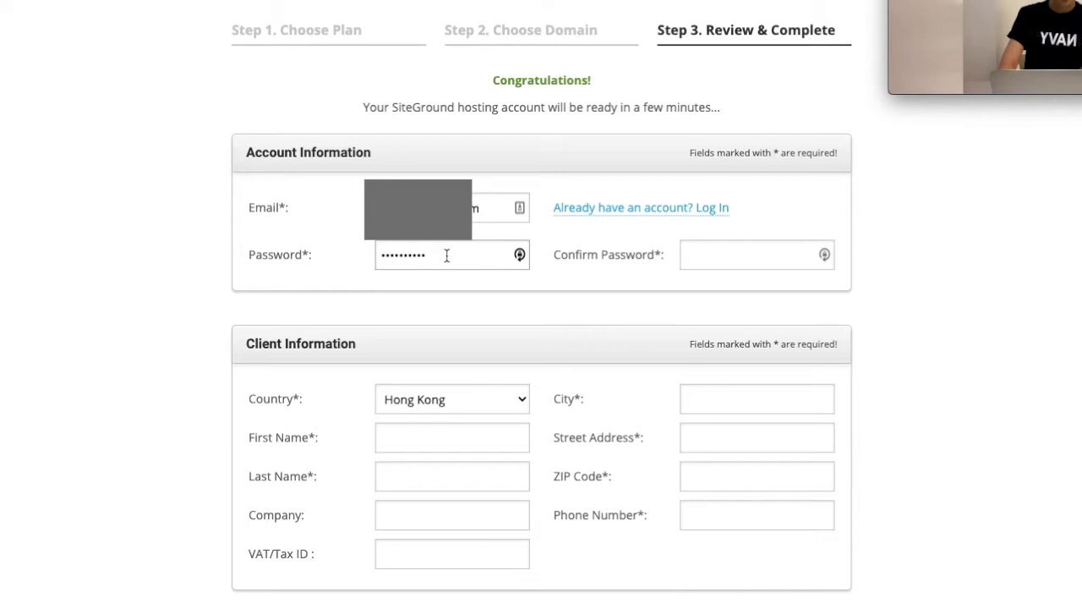
left_click(720, 249)
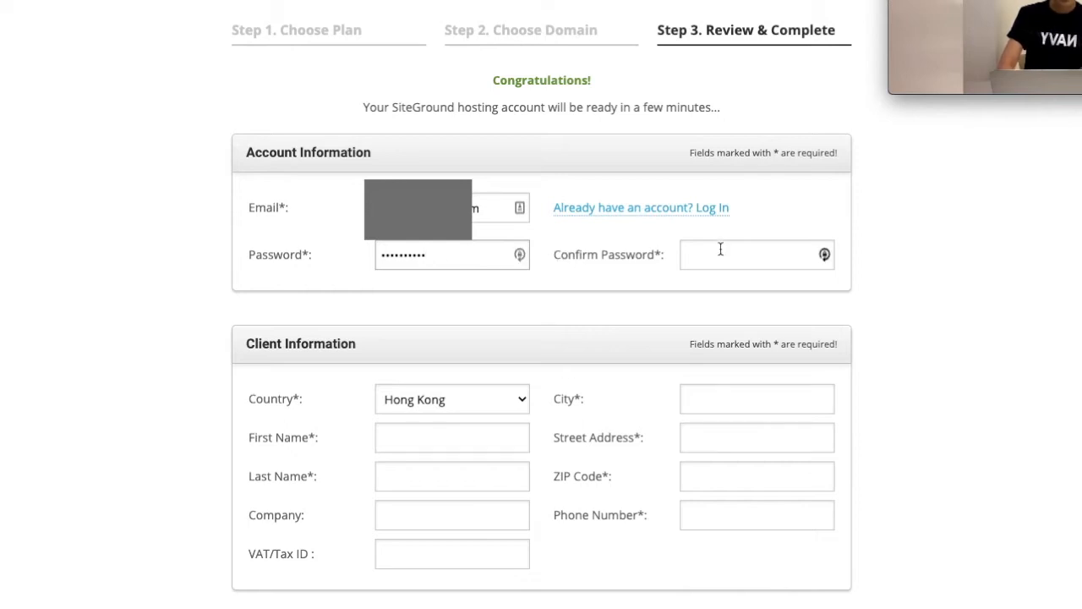
type("•••")
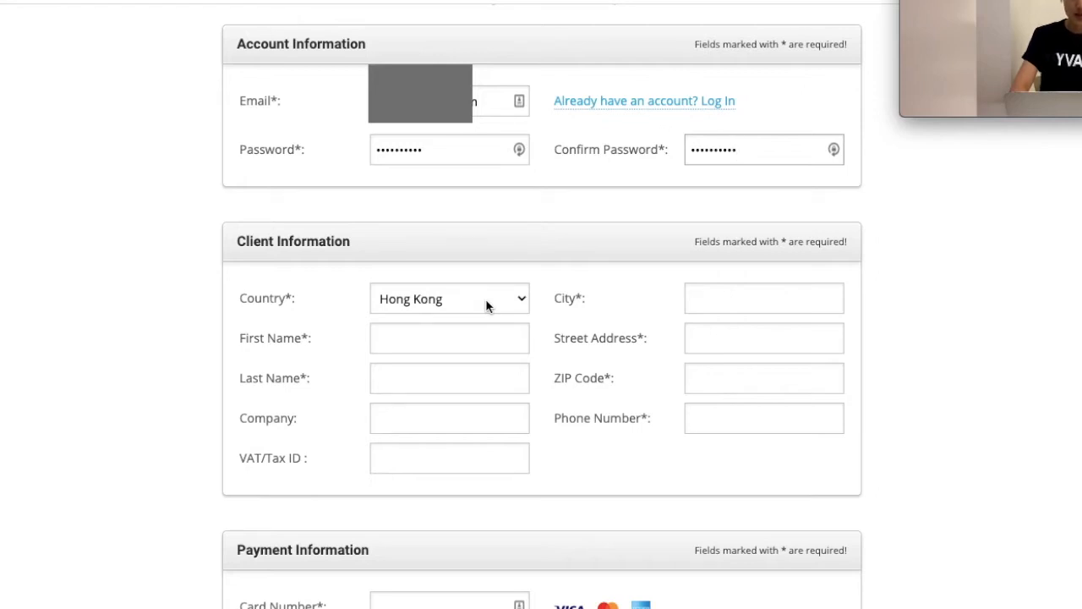
Step: Set the client's country to Korea, South
left_click(485, 302)
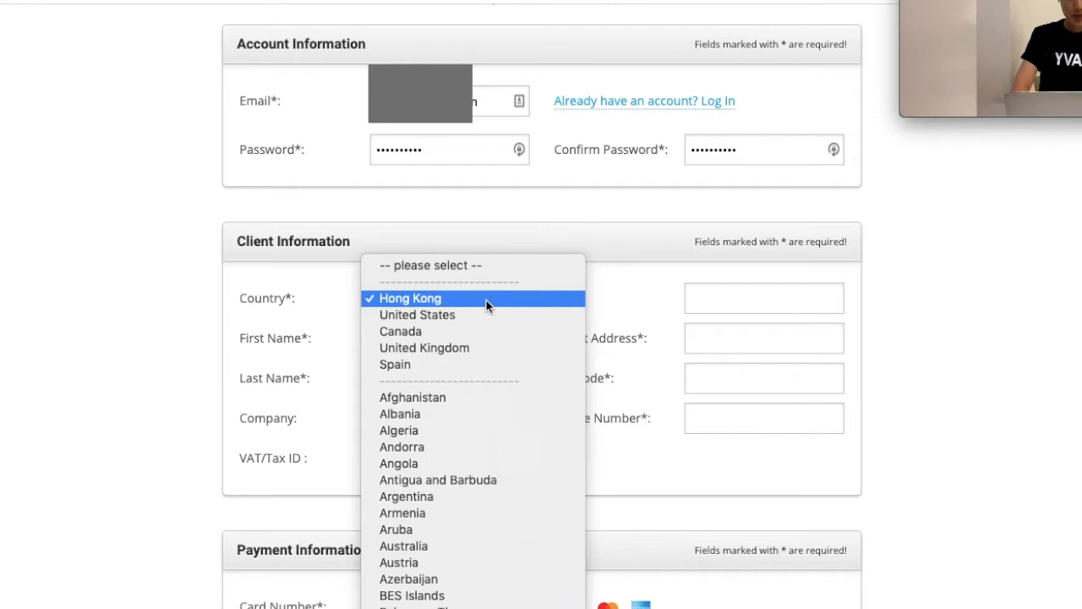
key("s")
key("w")
key("Down")
key("Down")
key("Down")
key("Down")
key("Down")
key("Down")
key("Down")
key("Down")
key("Down")
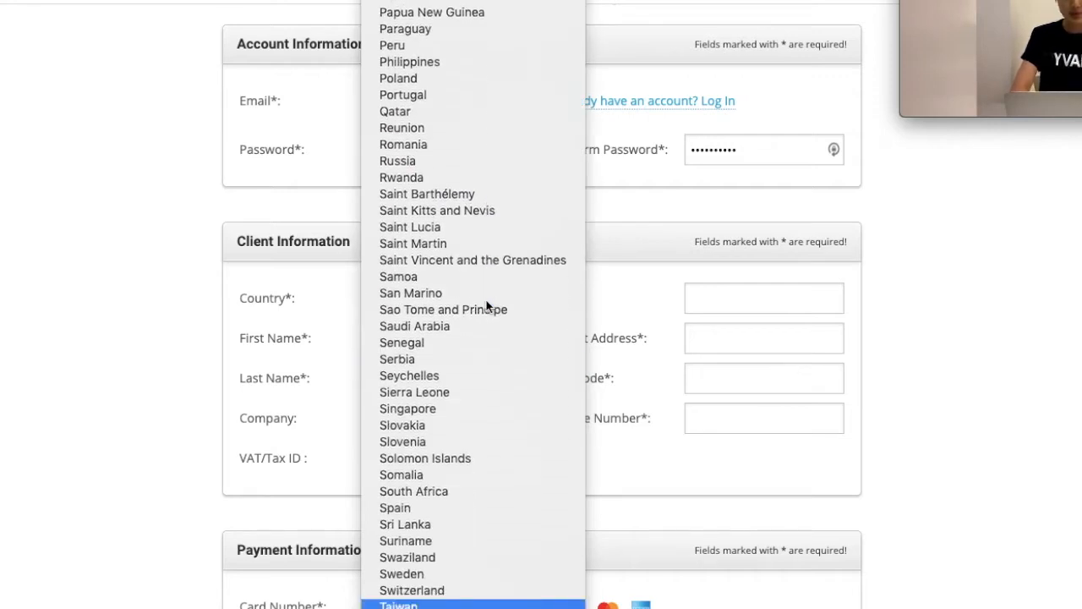
scroll(487, 304, "up", 10)
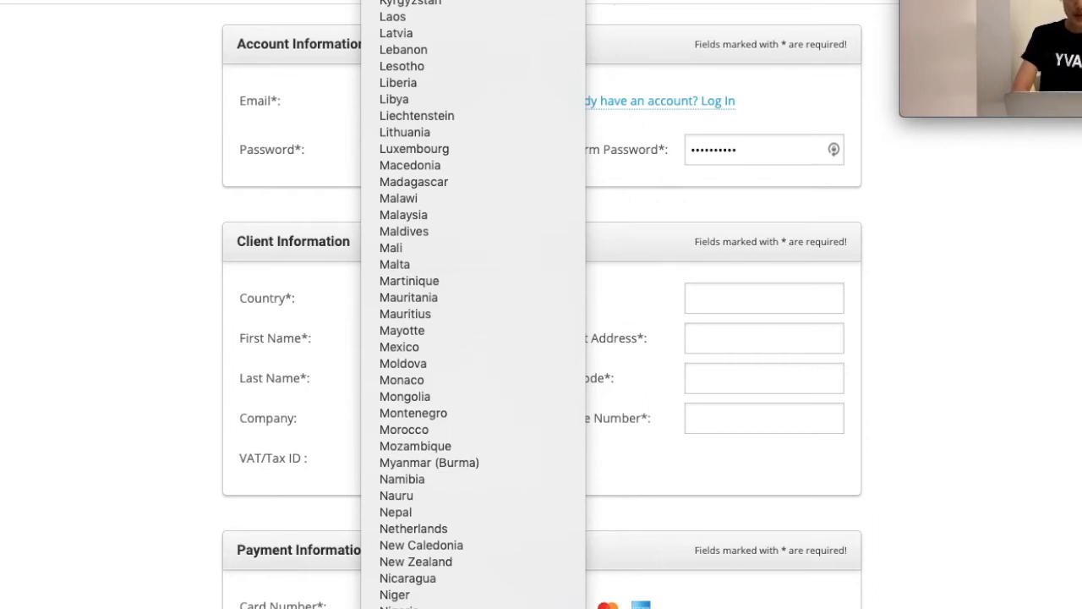
left_click(410, 1)
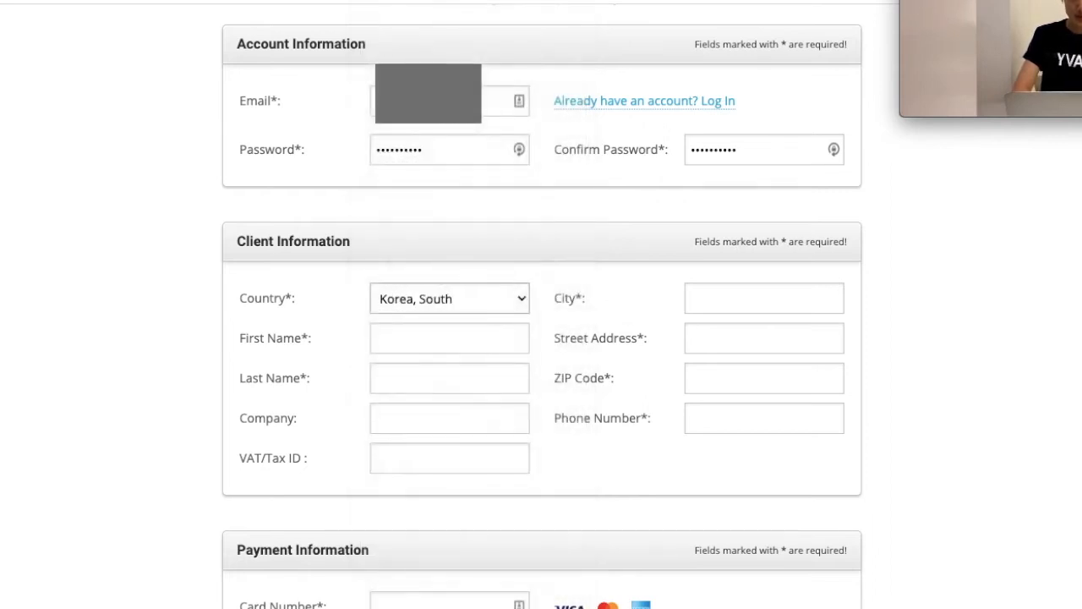
Step: Fill in the client's city, first name and last name
left_click(756, 296)
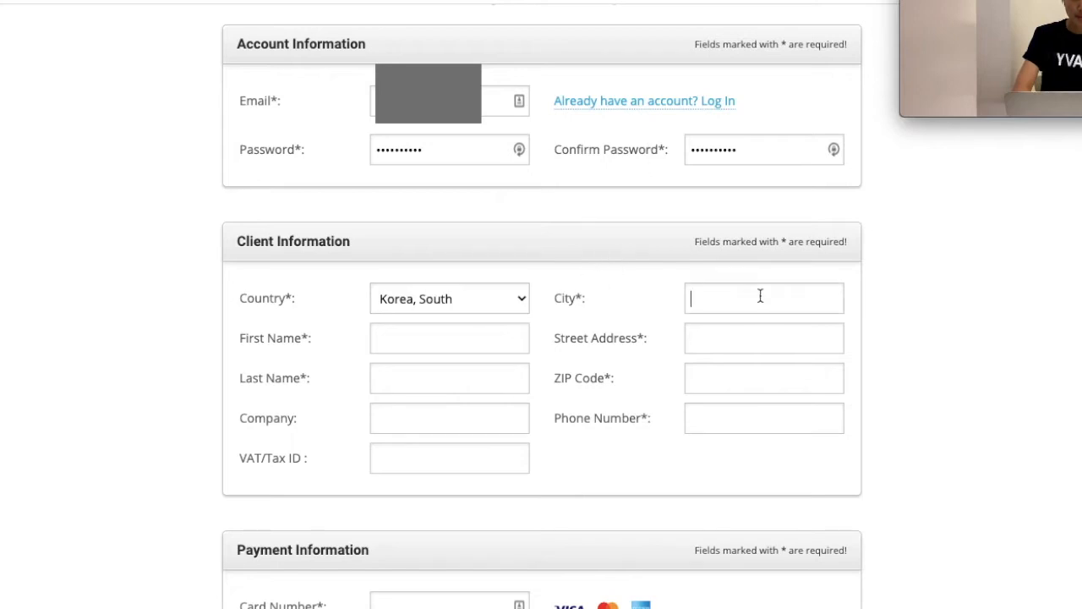
type("Seoul")
left_click(486, 338)
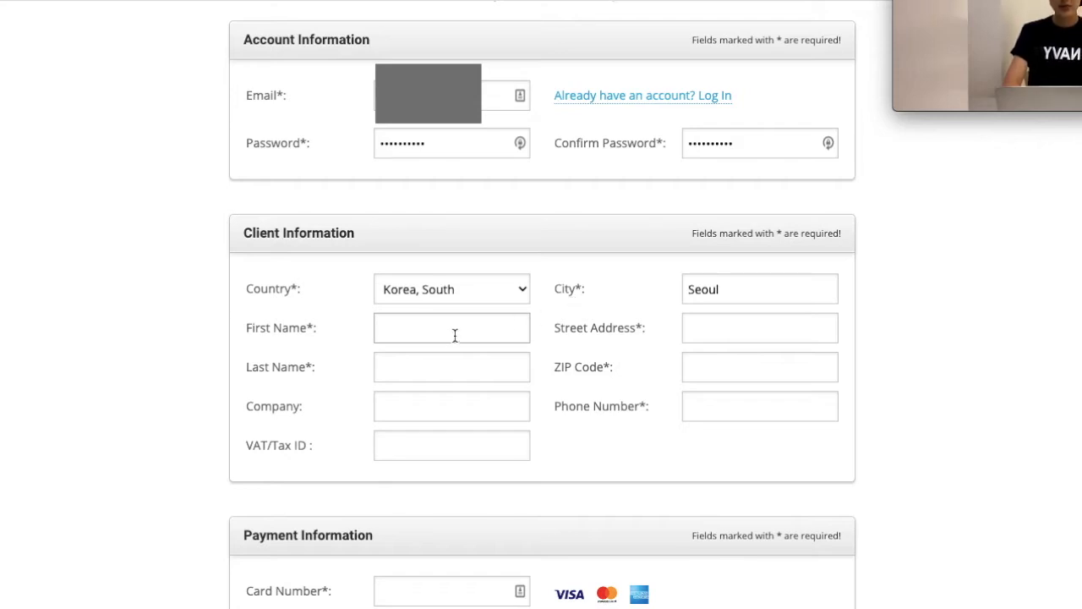
type("Jian")
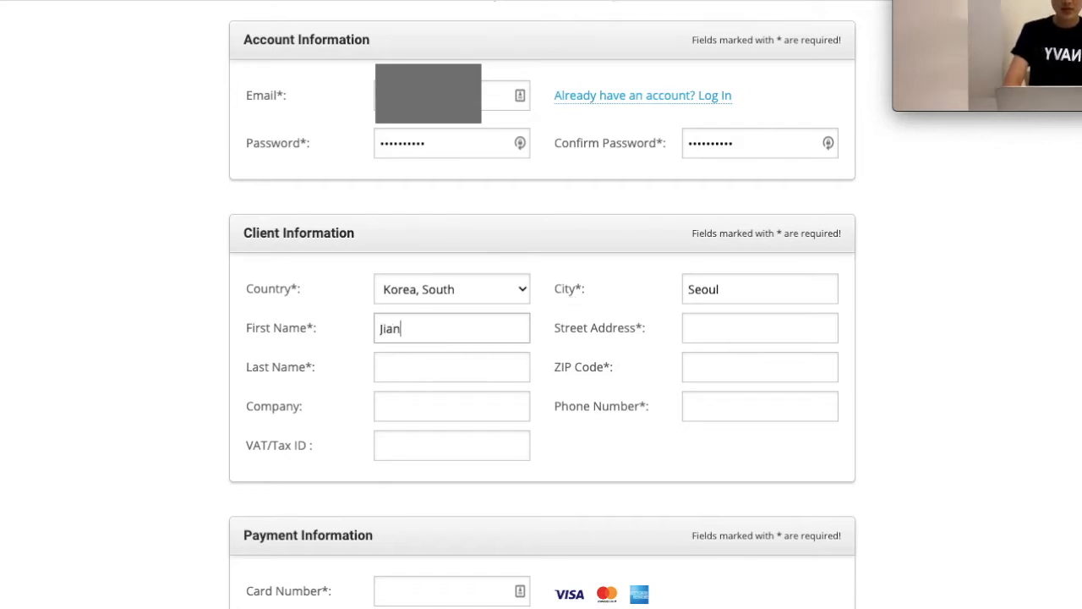
left_click(476, 368)
type("Ryu")
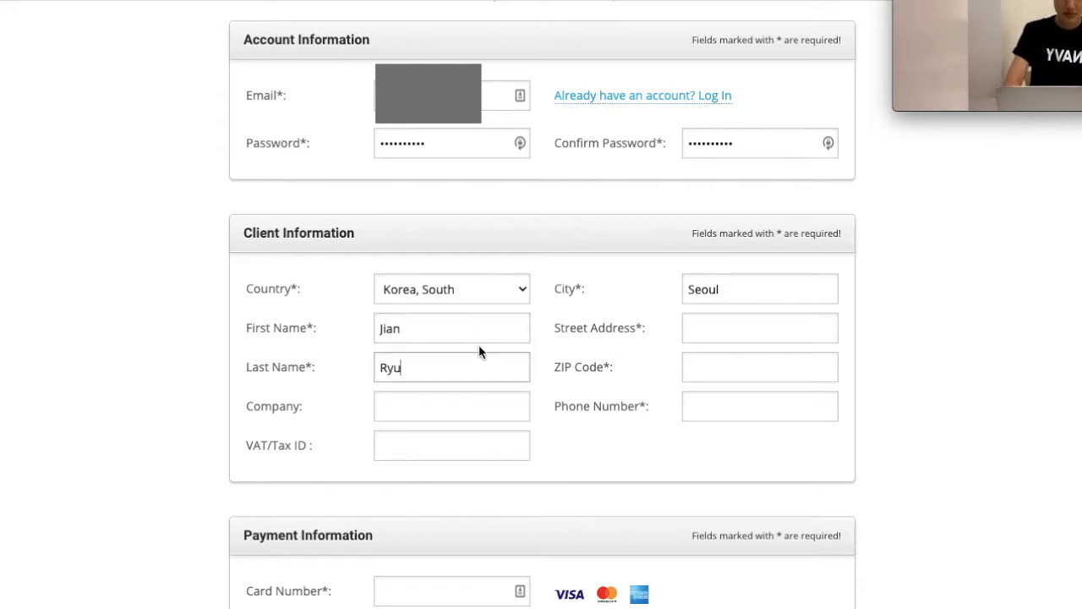
Step: Start a new-tab search for a Korean-to-English address converter (변화ㄴ)
left_click(749, 329)
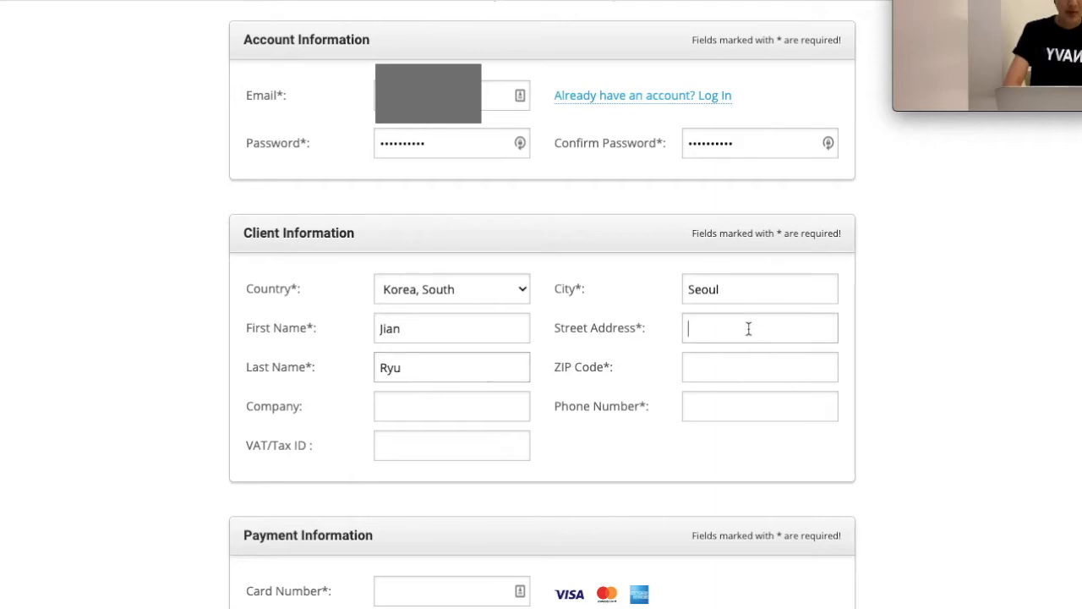
scroll(749, 329, "down", 1)
left_click(736, 283)
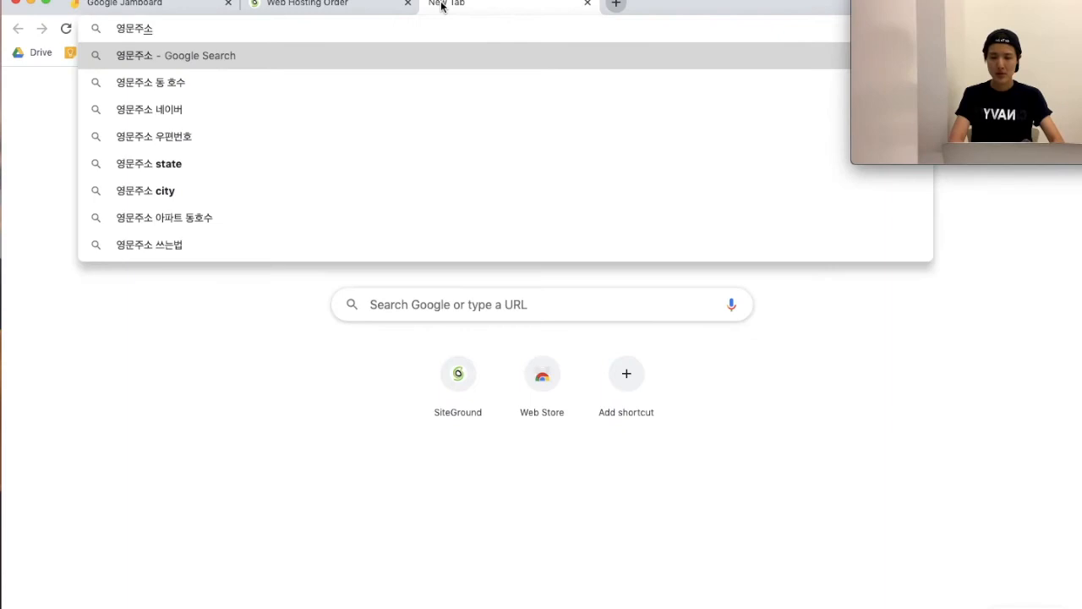
type("변화")
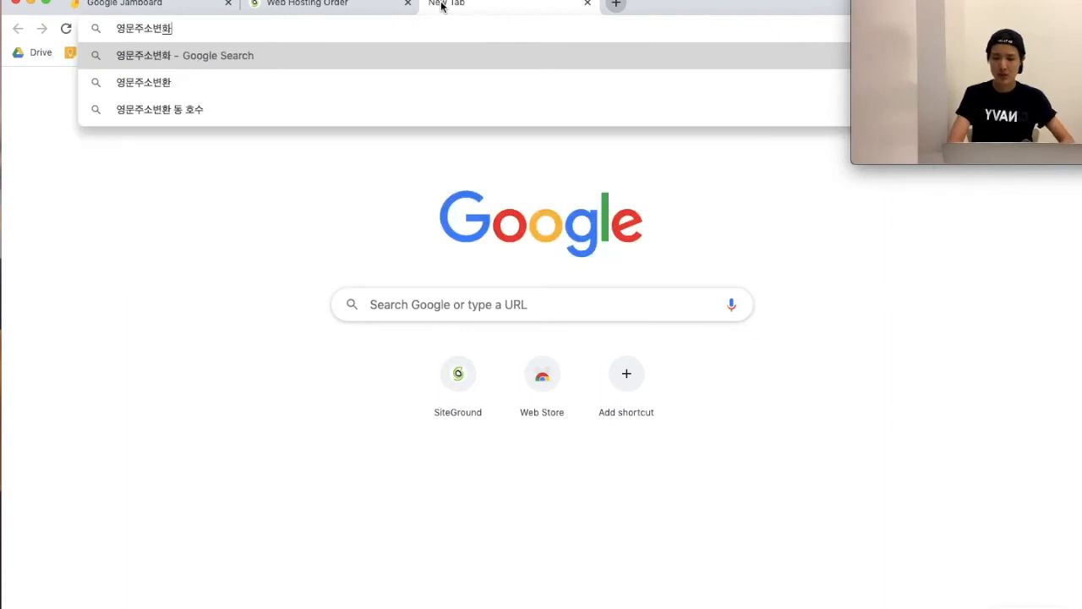
type("ㄴ")
Step: Open jusoen.com from the search results and look up a recent sample address
key("Return")
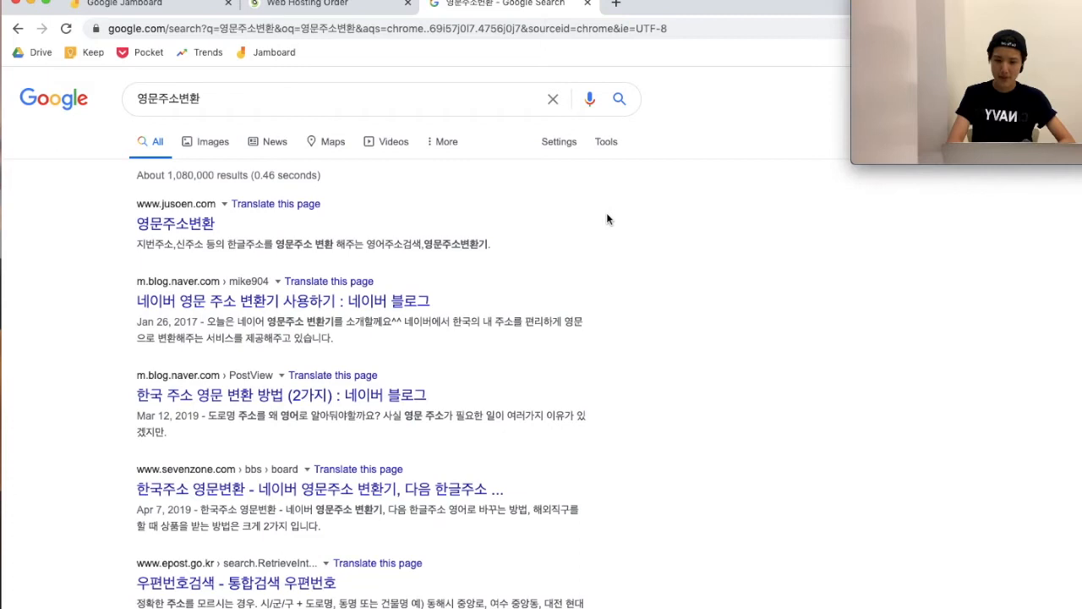
left_click(170, 227)
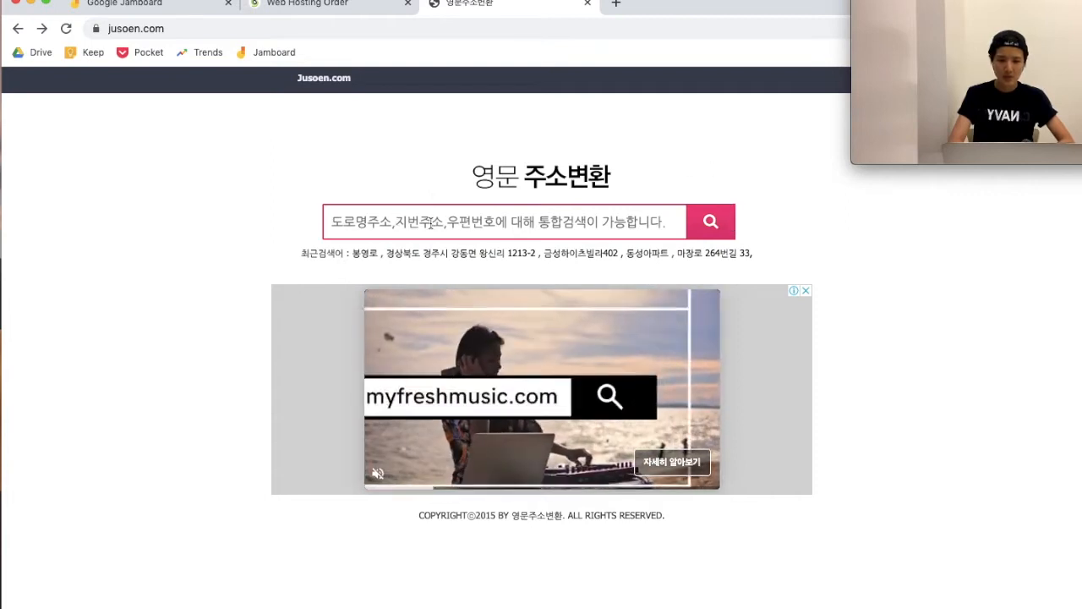
left_click(605, 258)
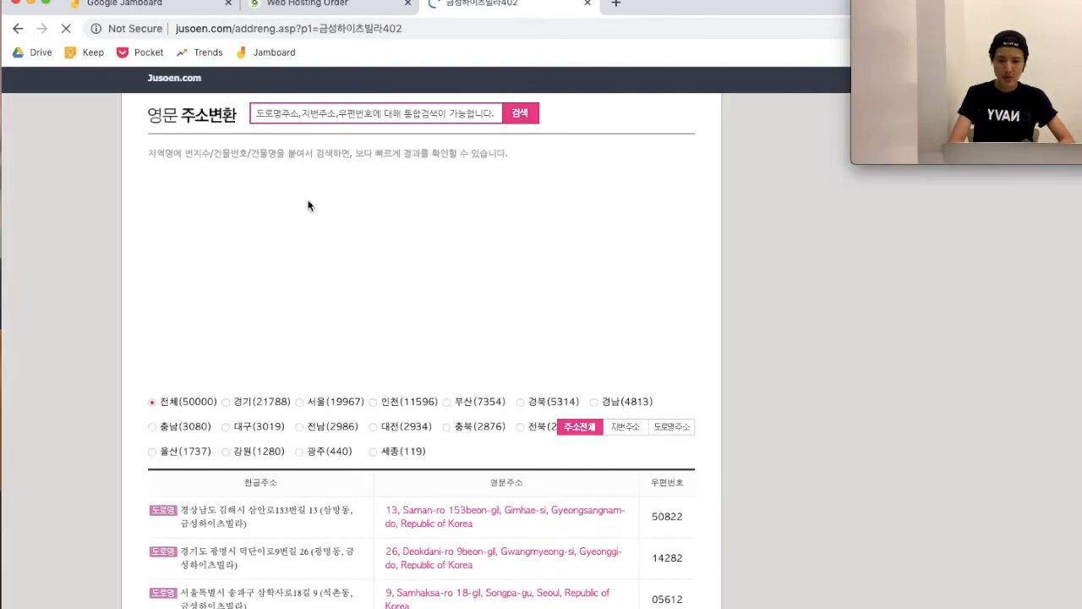
scroll(308, 206, "down", 5)
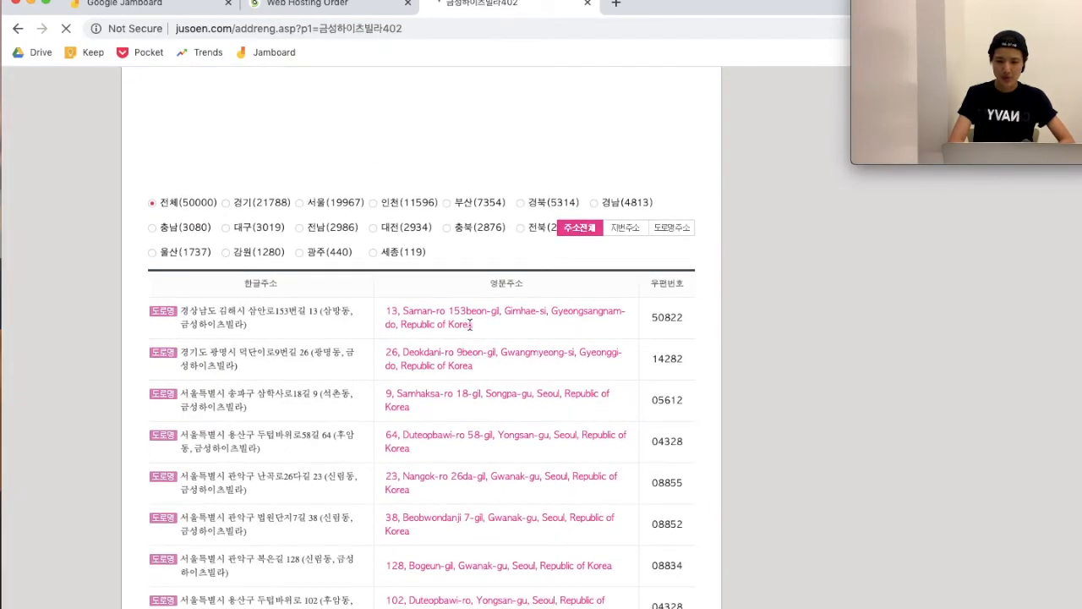
scroll(512, 316, "down", 3)
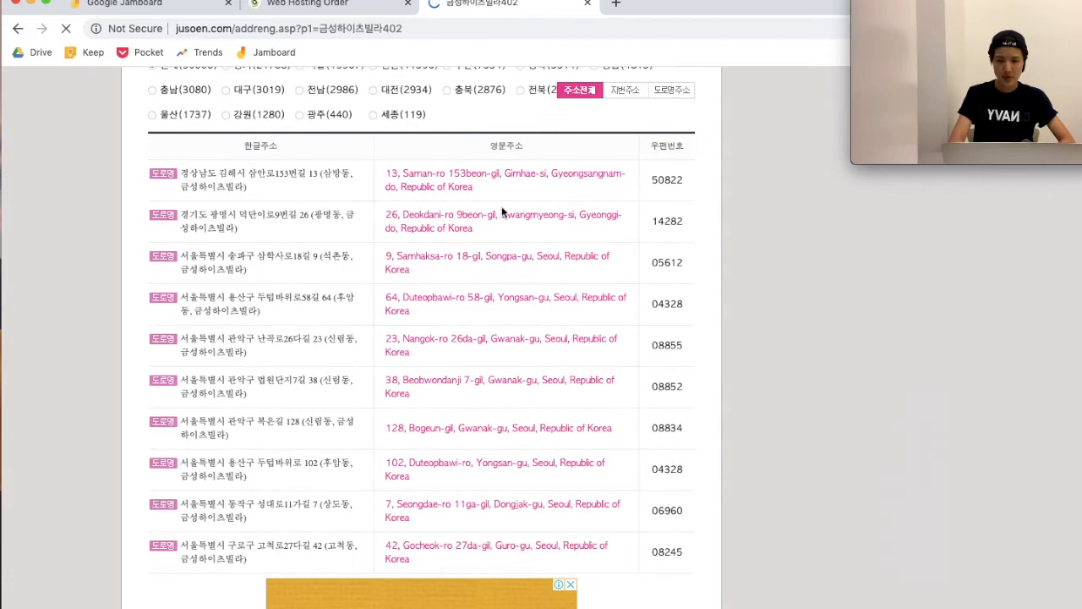
Step: Select the first English address and return to the order form's Street Address
left_click_drag(474, 187, 387, 173)
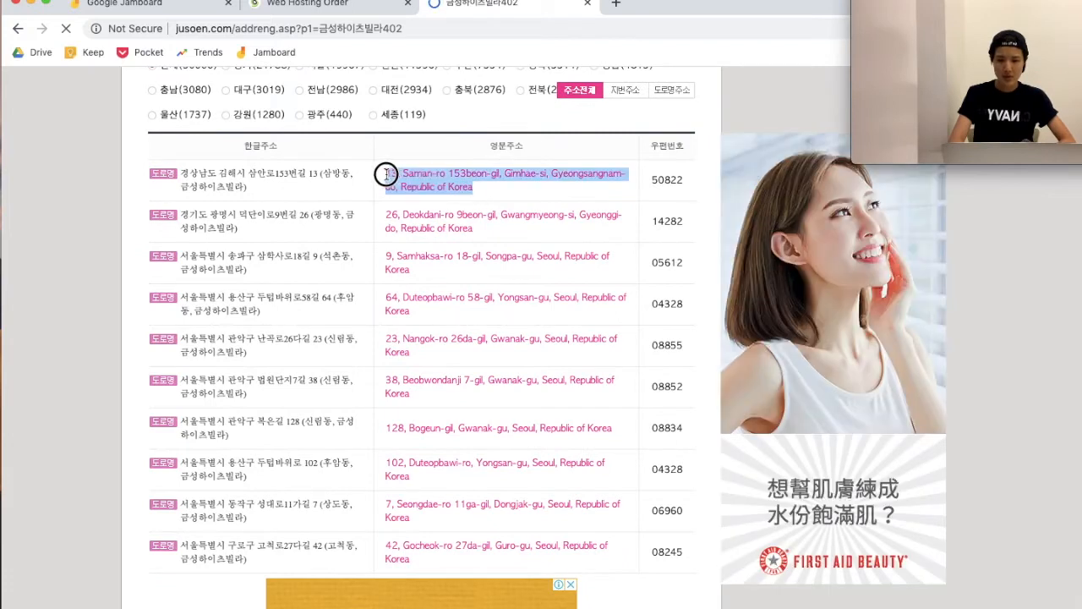
left_click(525, 215)
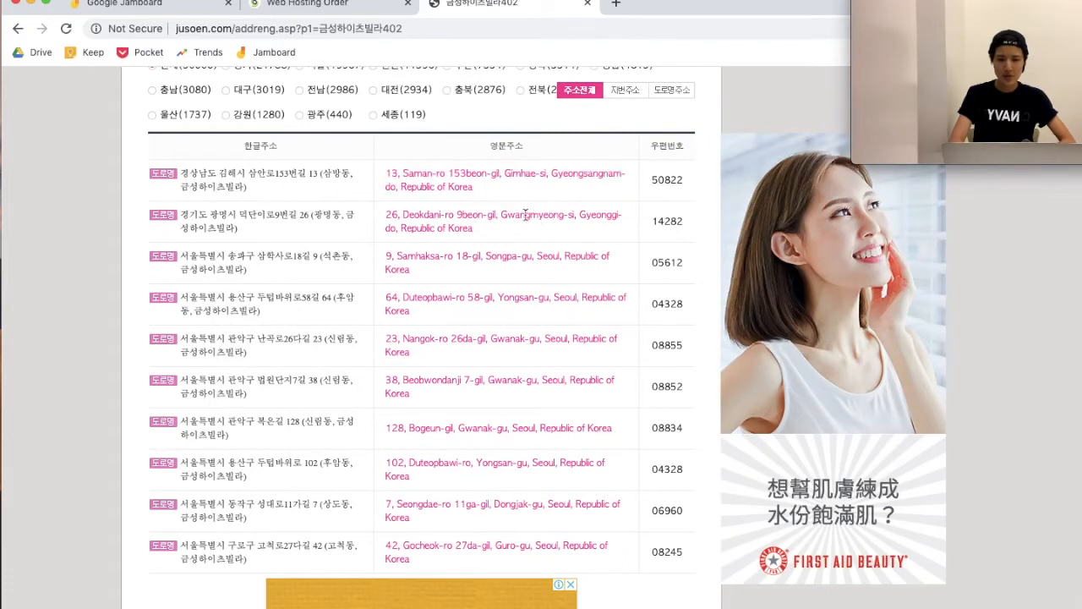
left_click(313, 8)
left_click(708, 357)
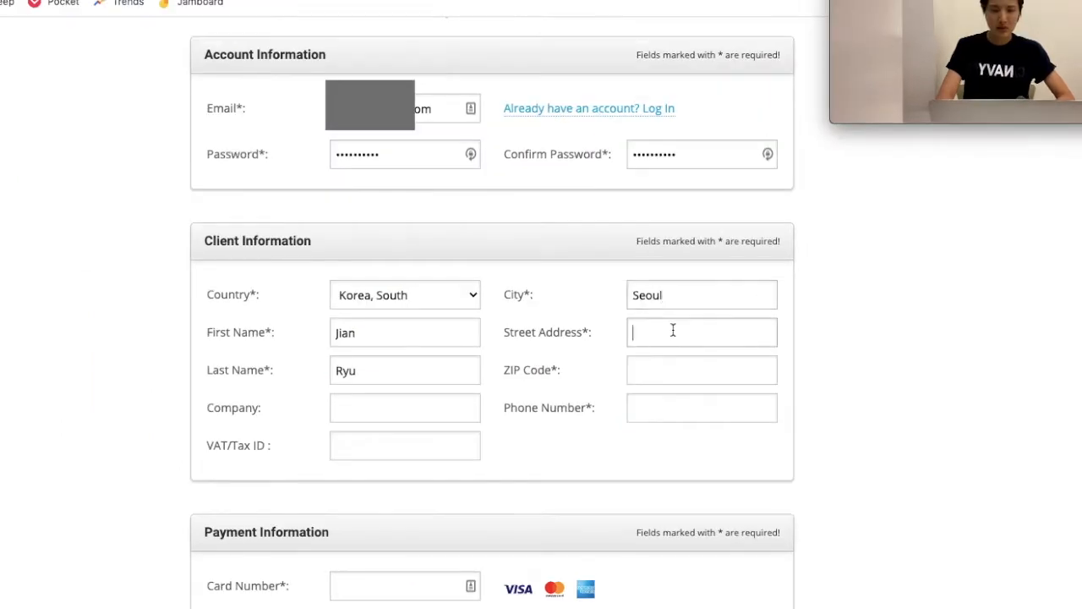
Step: Paste the English address into Street Address, removing the trailing 'Republic of Korea'
key("ctrl+v")
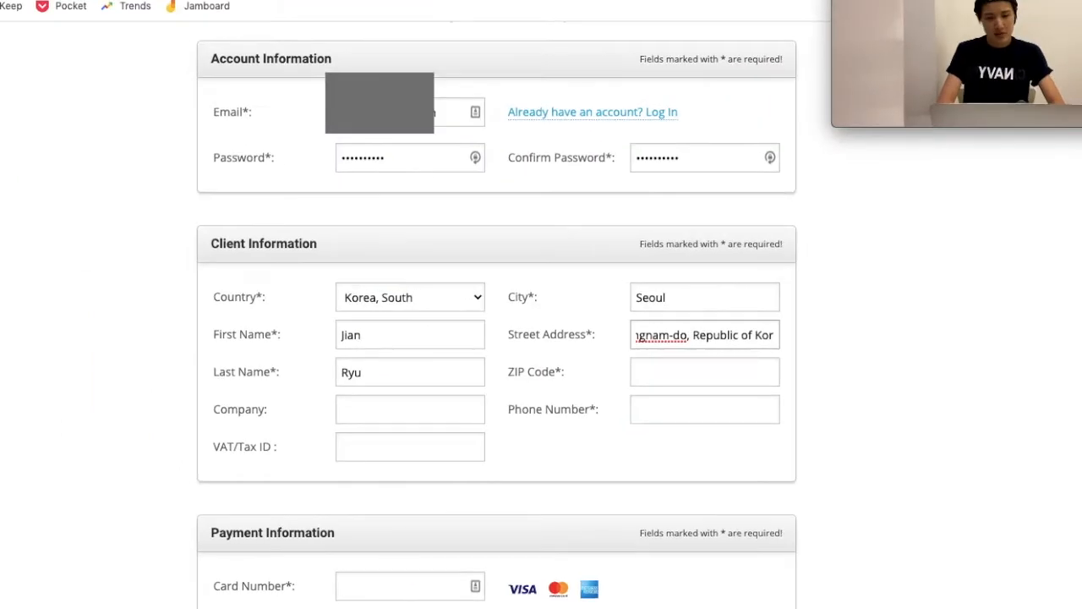
key("BackSpace")
key("BackSpace")
key("BackSpace")
key("BackSpace")
key("BackSpace")
key("BackSpace")
key("BackSpace")
key("BackSpace")
key("BackSpace")
key("BackSpace")
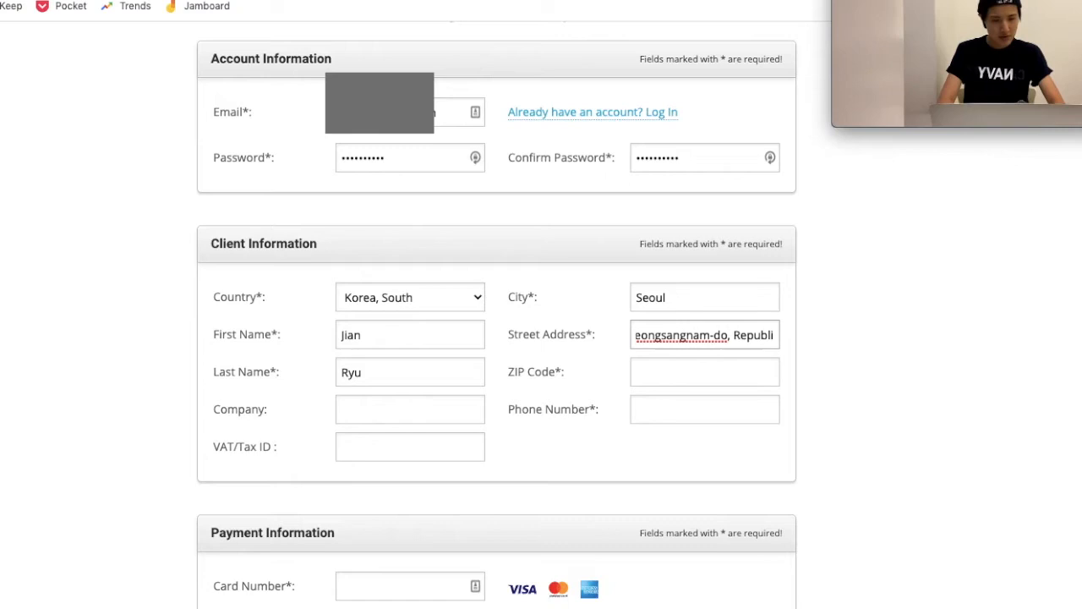
key("BackSpace")
key("BackSpace")
key("BackSpace")
key("BackSpace")
key("BackSpace")
key("BackSpace")
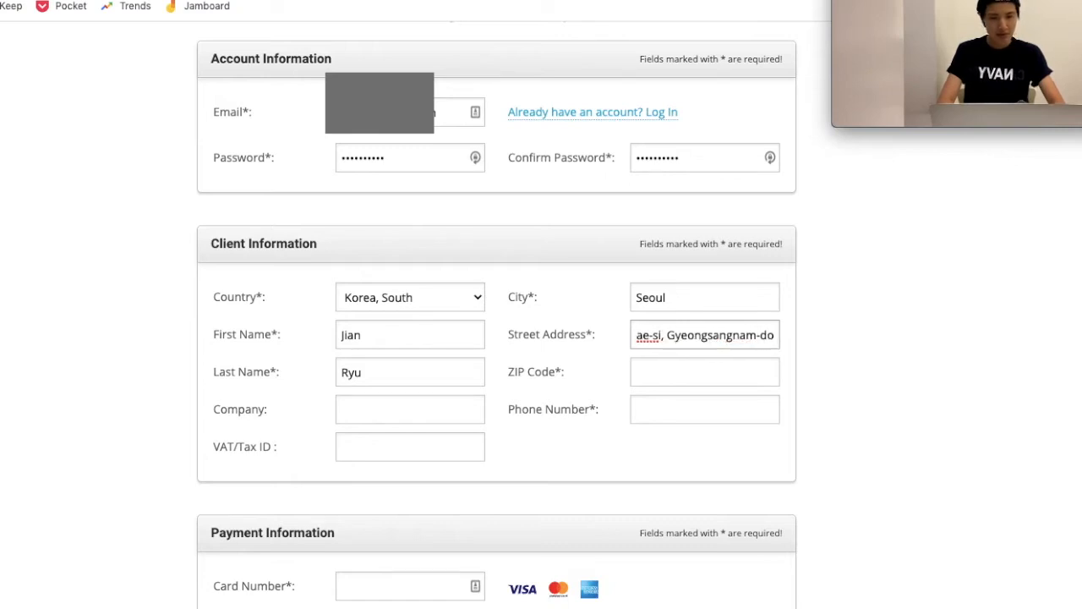
Step: Copy the first address's postal code from jusoen into ZIP Code
left_click(699, 374)
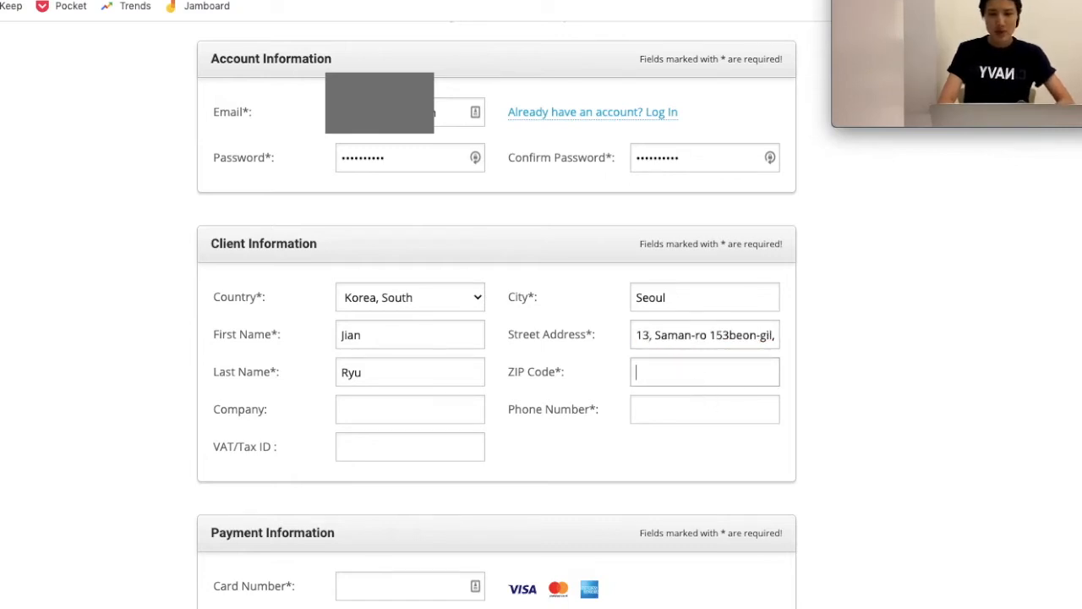
key("ctrl+Tab")
double_click(642, 141)
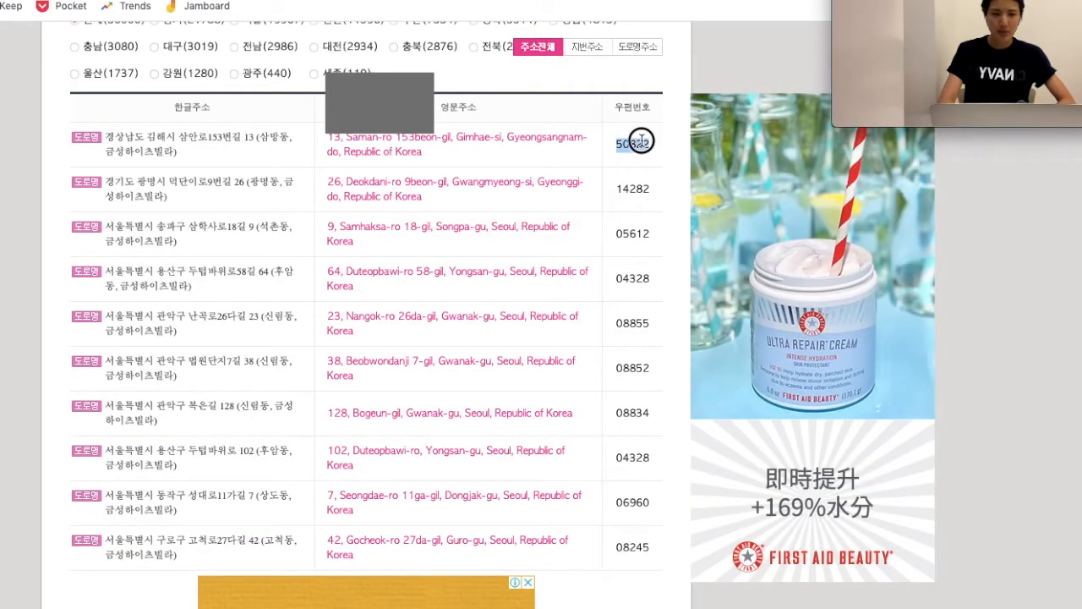
key("ctrl+c")
key("ctrl+shift+Tab")
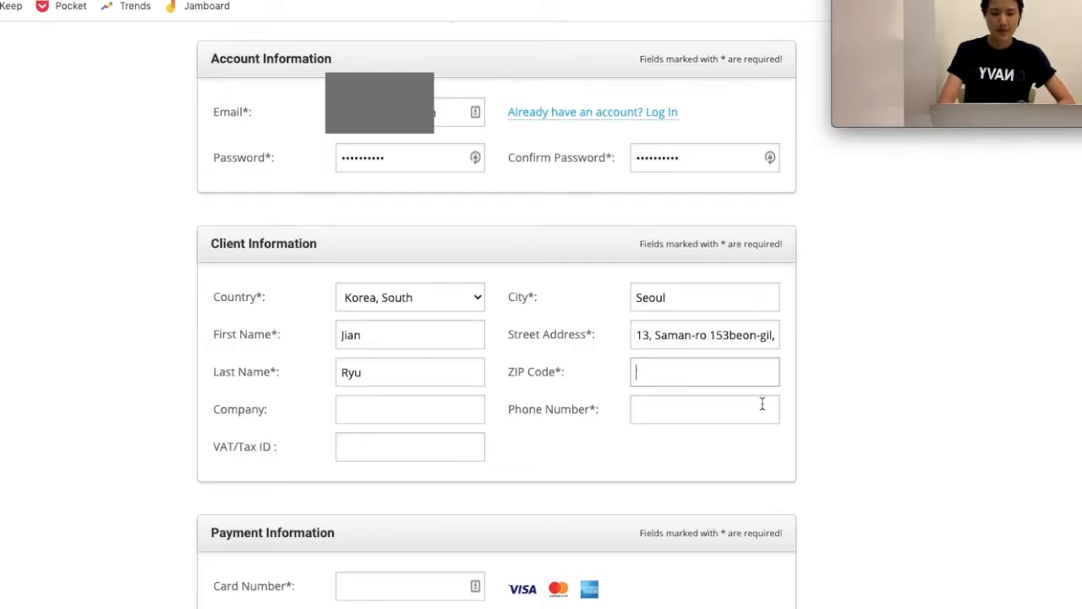
key("ctrl+v")
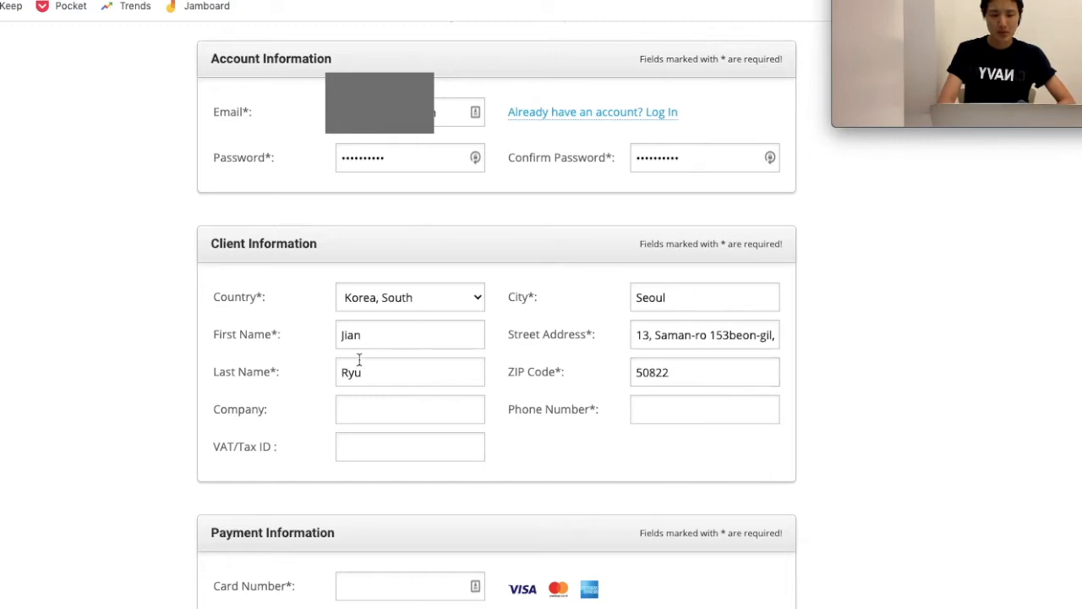
Step: Begin entering the client's phone number
left_click(433, 404)
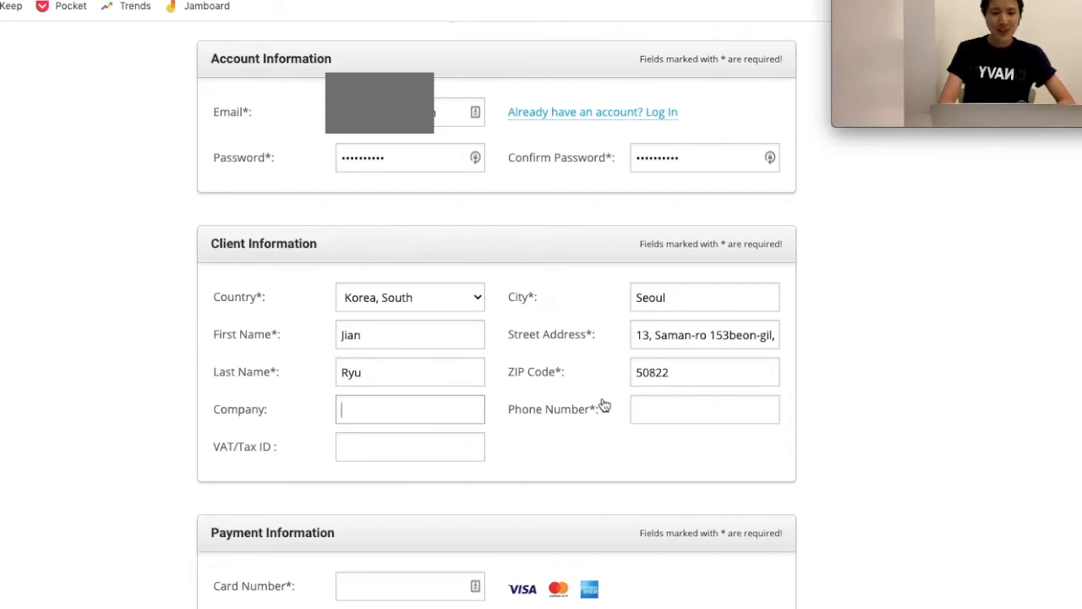
left_click(681, 410)
type("98237681")
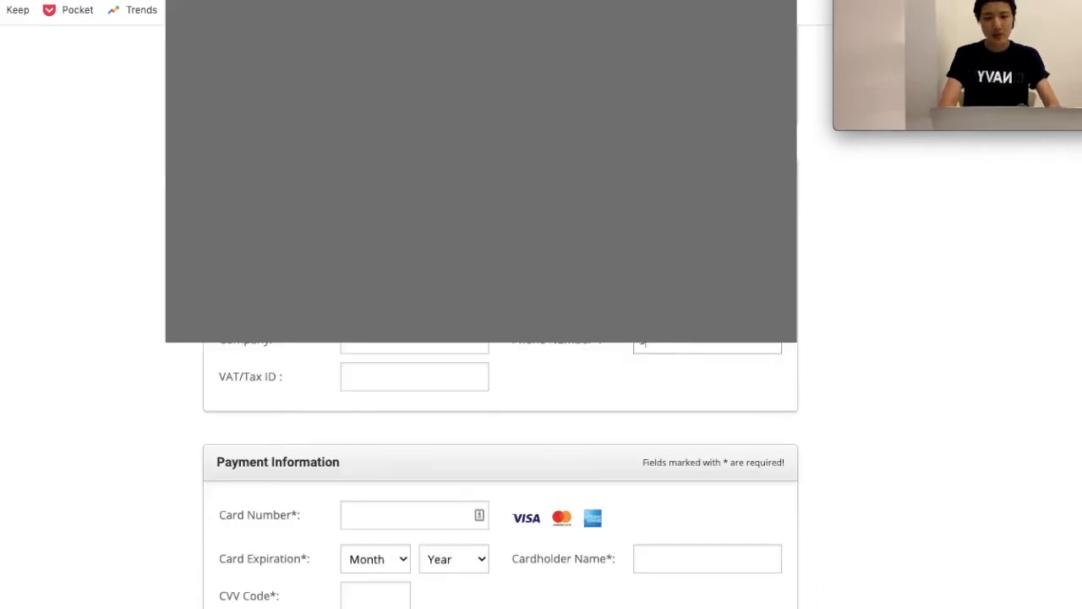
Step: Scroll to Purchase Information: GrowBig, Asia data center, 12 months, 119.88 USD total
scroll(541, 474, "down", 5)
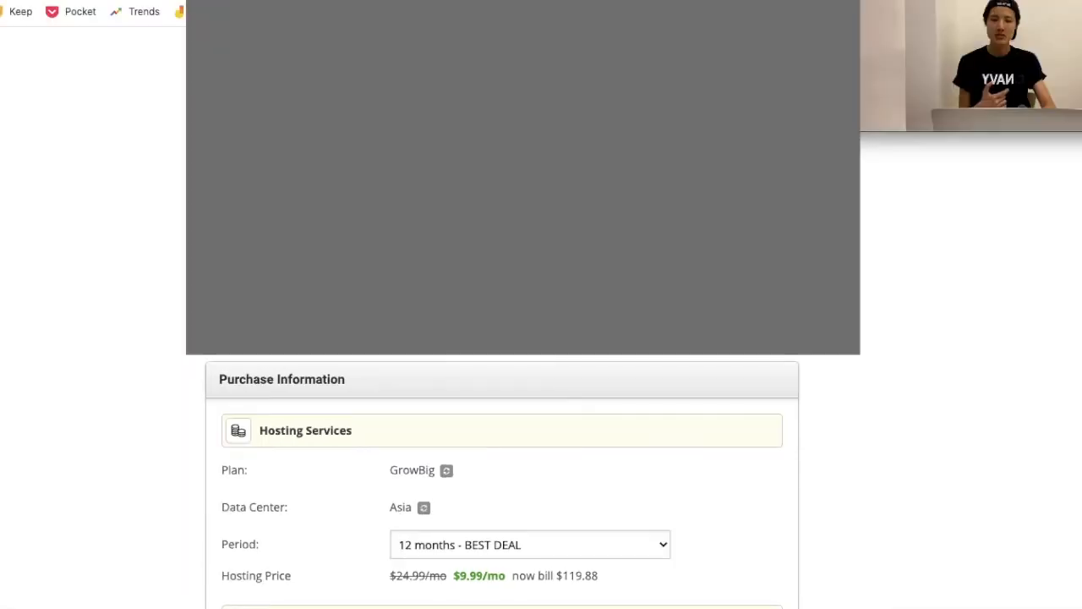
scroll(500, 193, "down", 3)
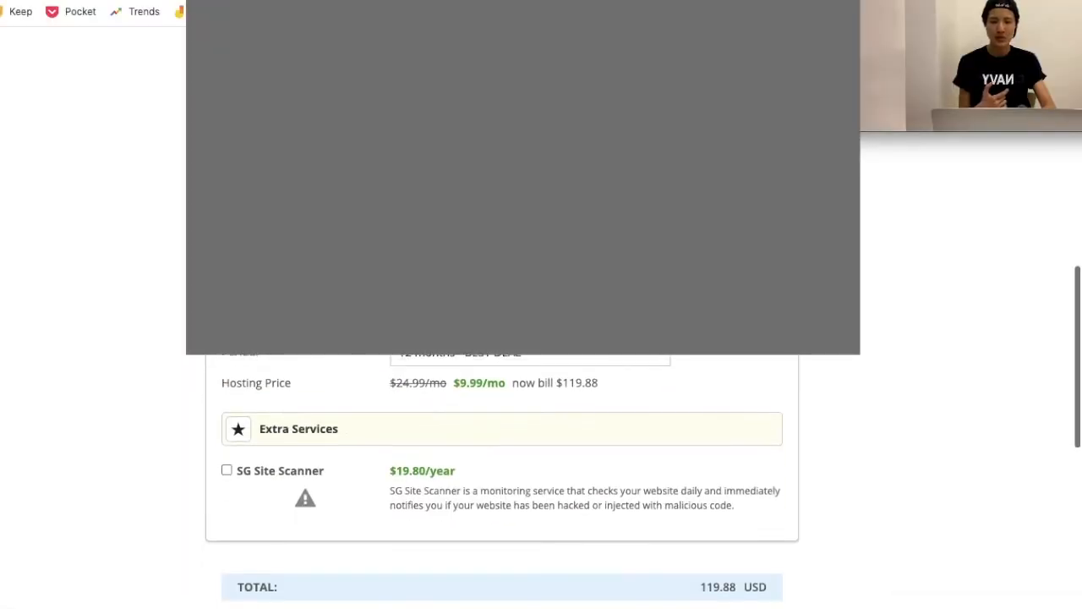
scroll(499, 193, "down", 1)
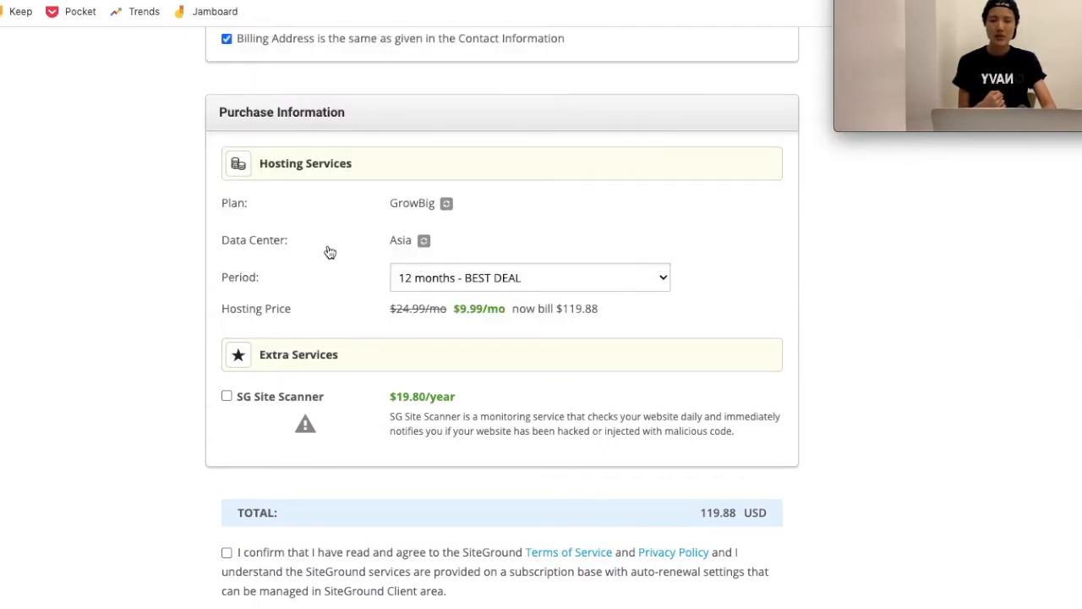
Step: Switch the hosting data center from Asia, Singapore to USA, Iowa, then bring up the billing period choices
left_click(423, 240)
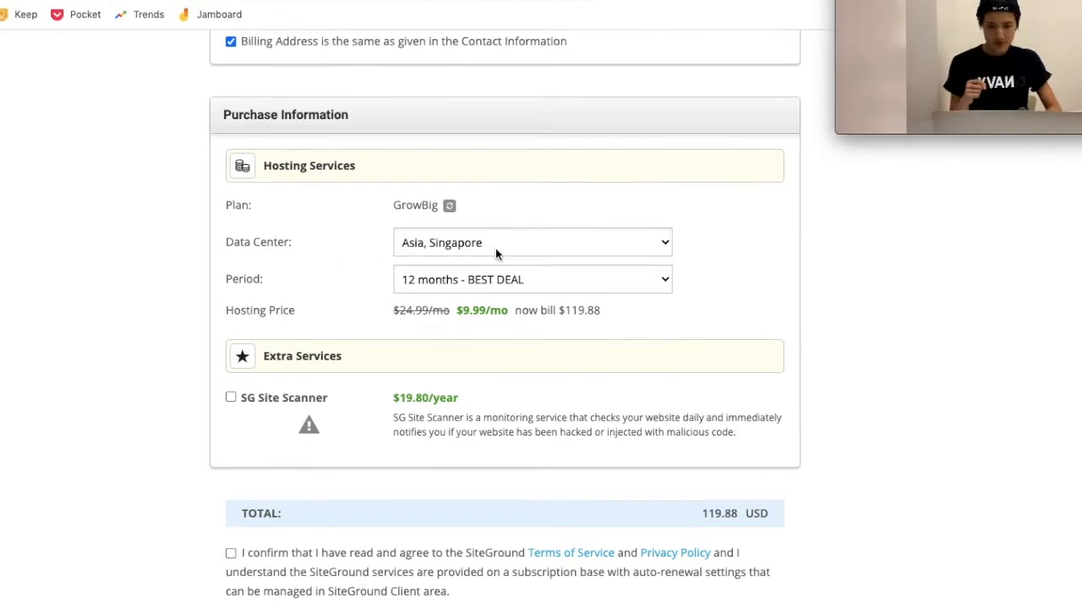
left_click(496, 248)
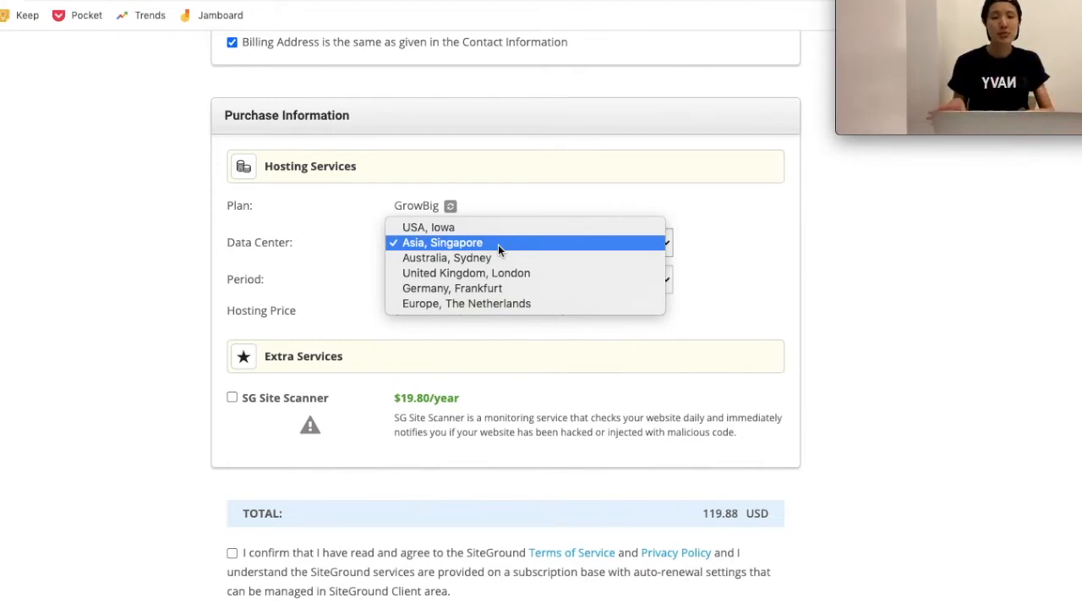
left_click(450, 228)
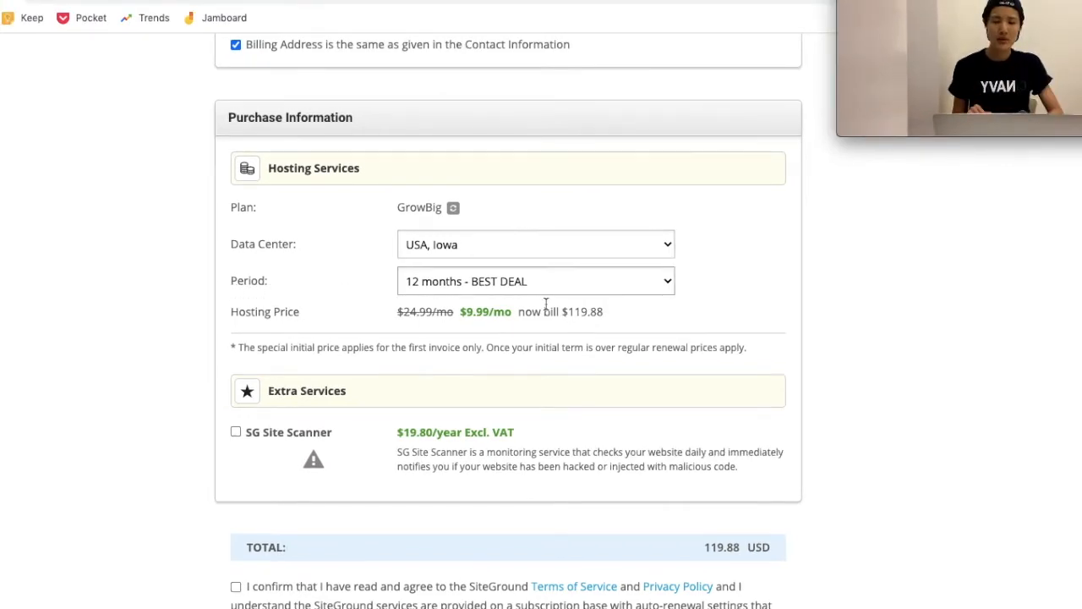
left_click(592, 284)
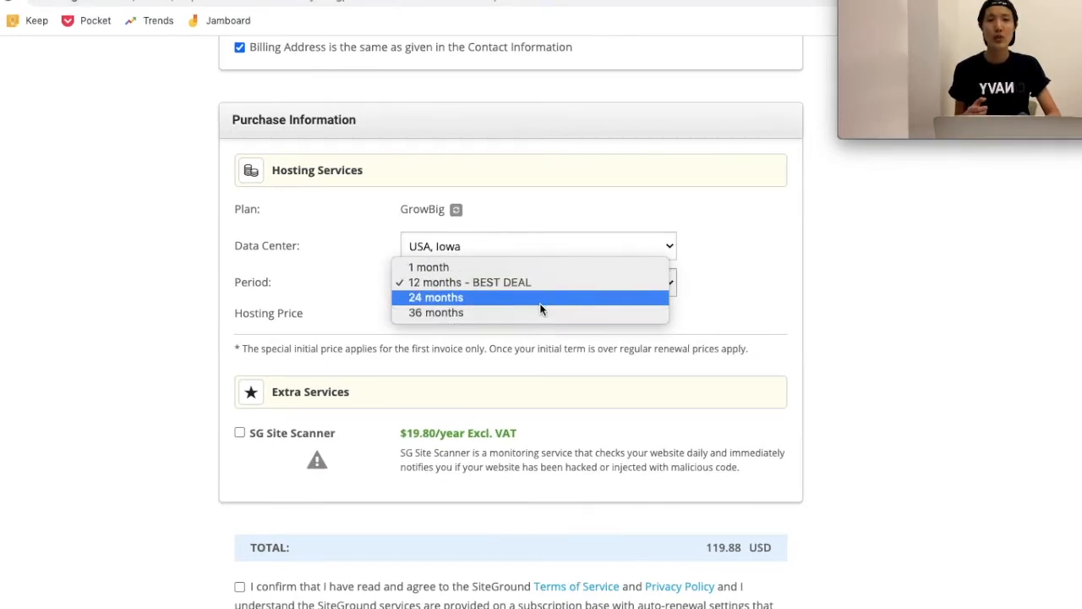
left_click(544, 283)
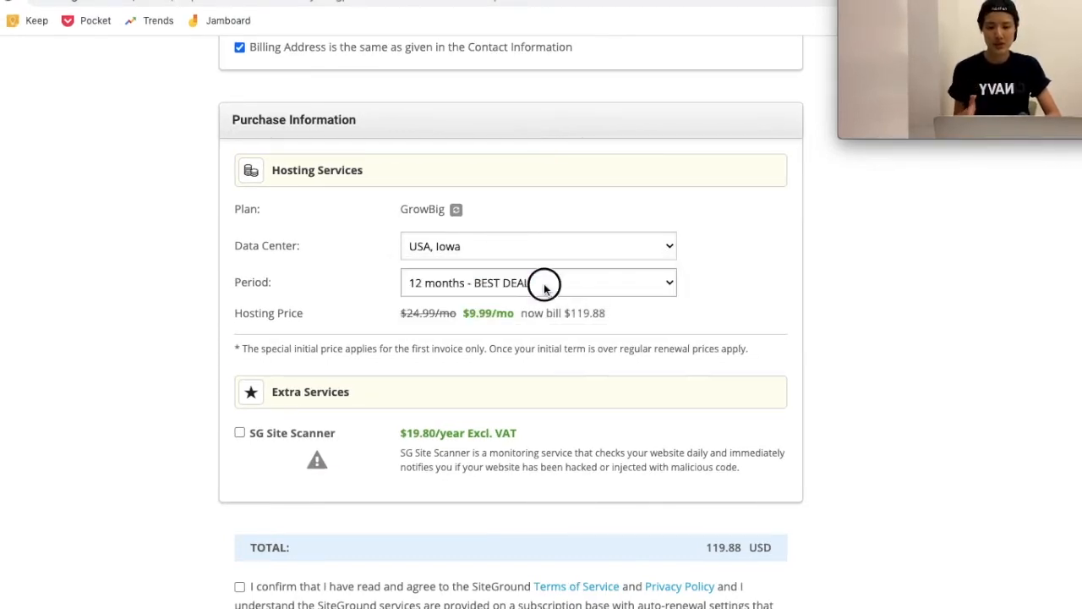
left_click(544, 284)
left_click(533, 271)
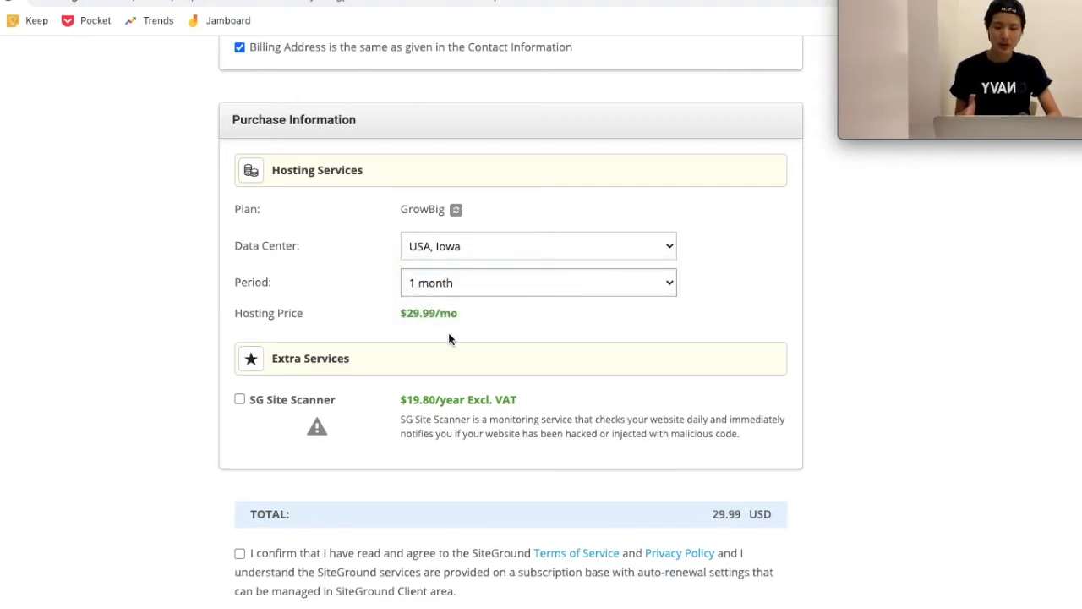
left_click(457, 287)
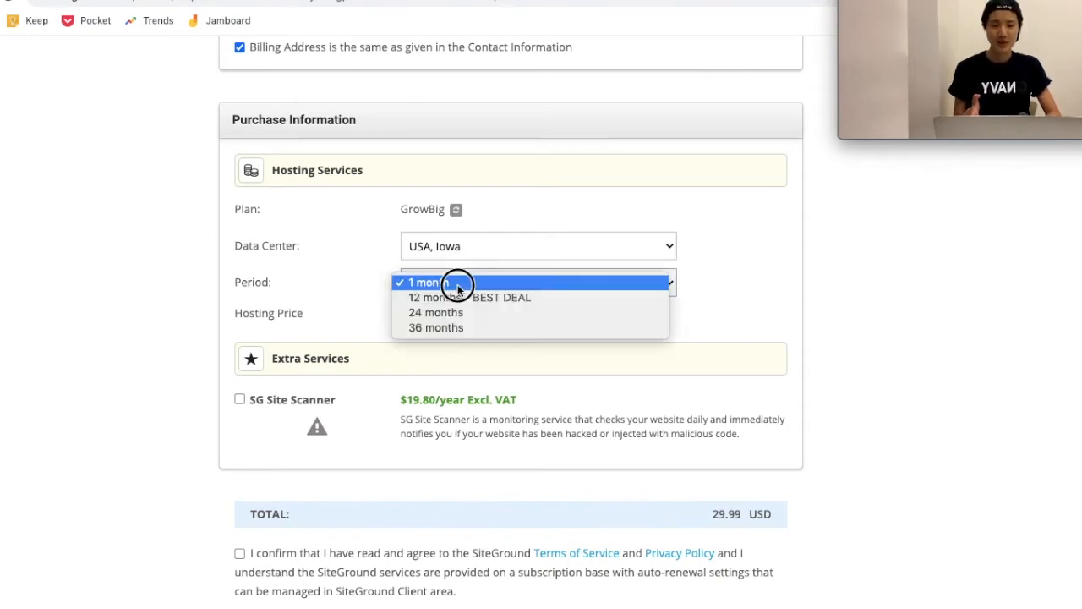
left_click(616, 302)
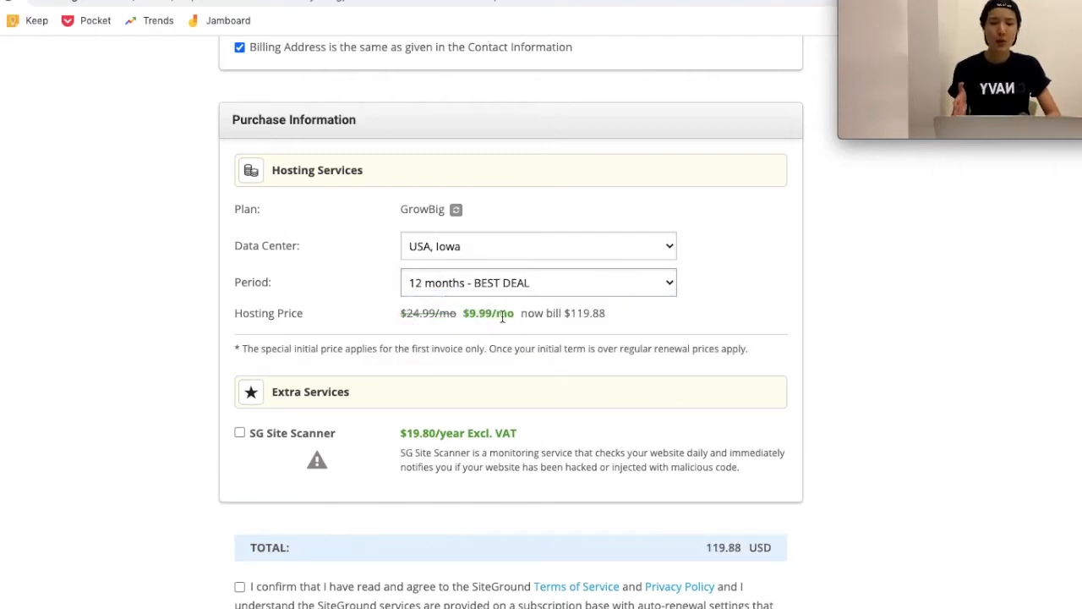
left_click_drag(609, 320, 460, 313)
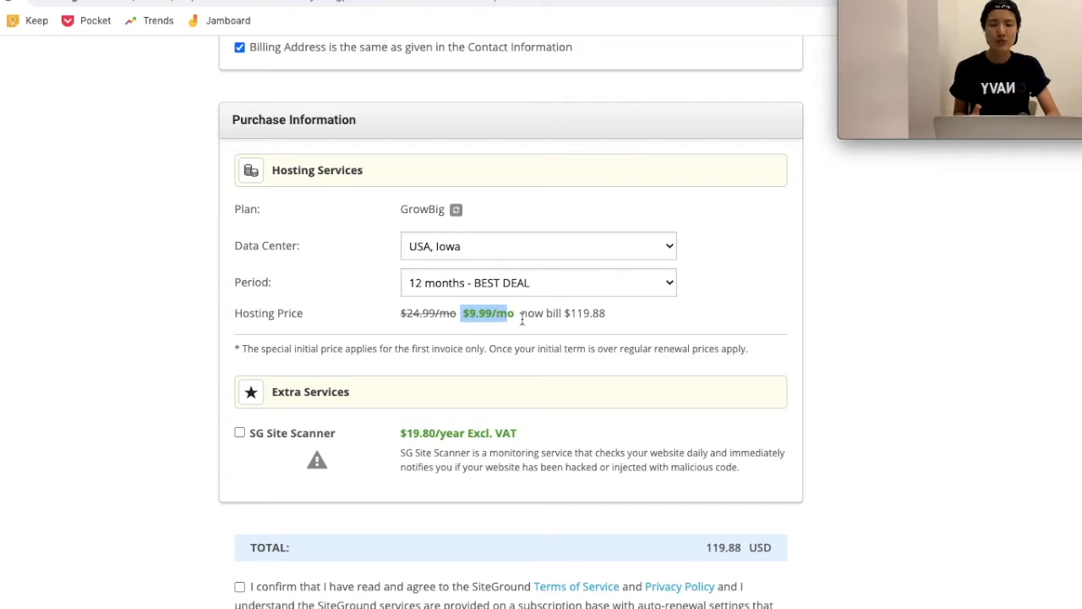
left_click(521, 318)
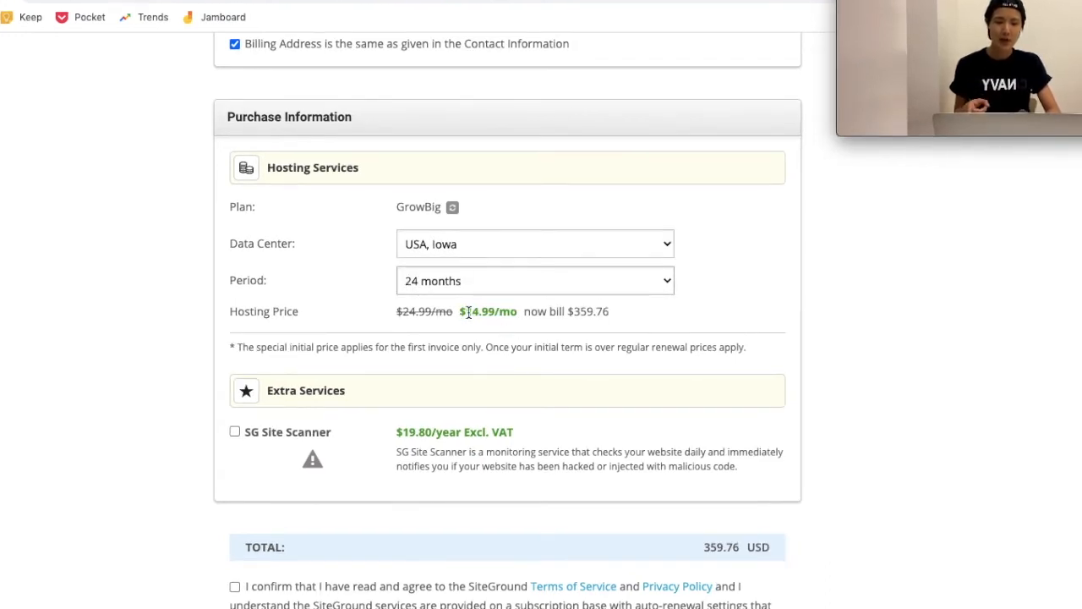
left_click_drag(469, 313, 516, 312)
left_click(512, 312)
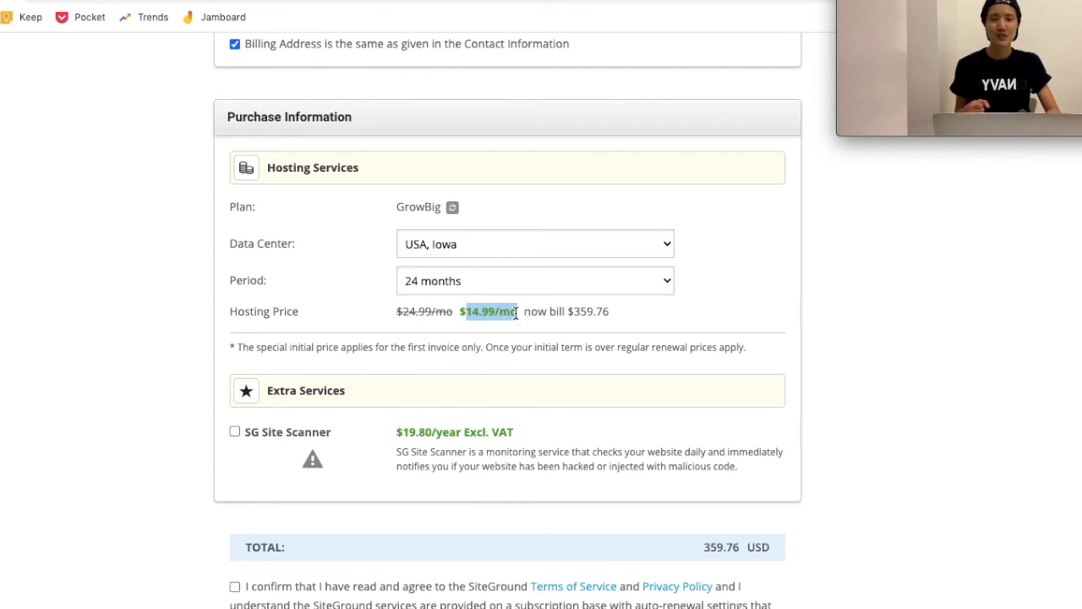
left_click(603, 277)
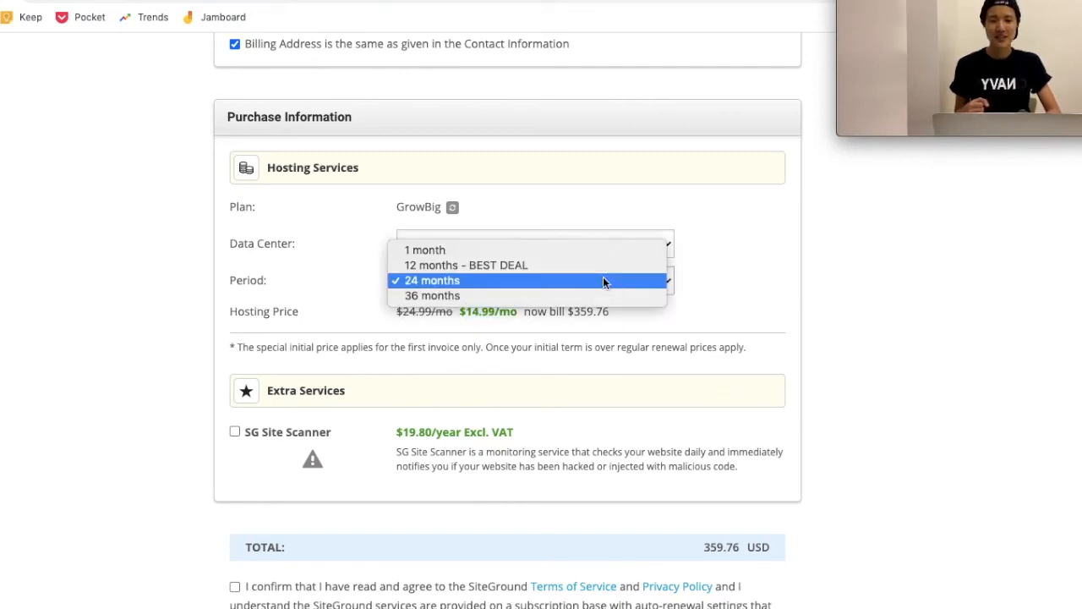
left_click(599, 267)
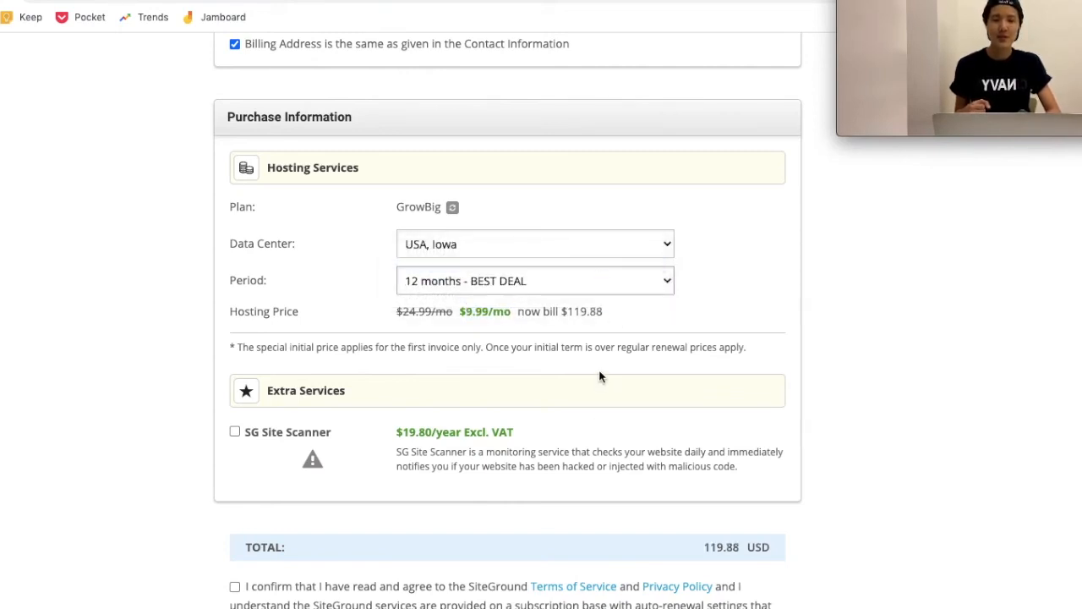
Step: Leave the SG Site Scanner add-on unselected, ticking it on and back off
scroll(601, 373, "down", 2)
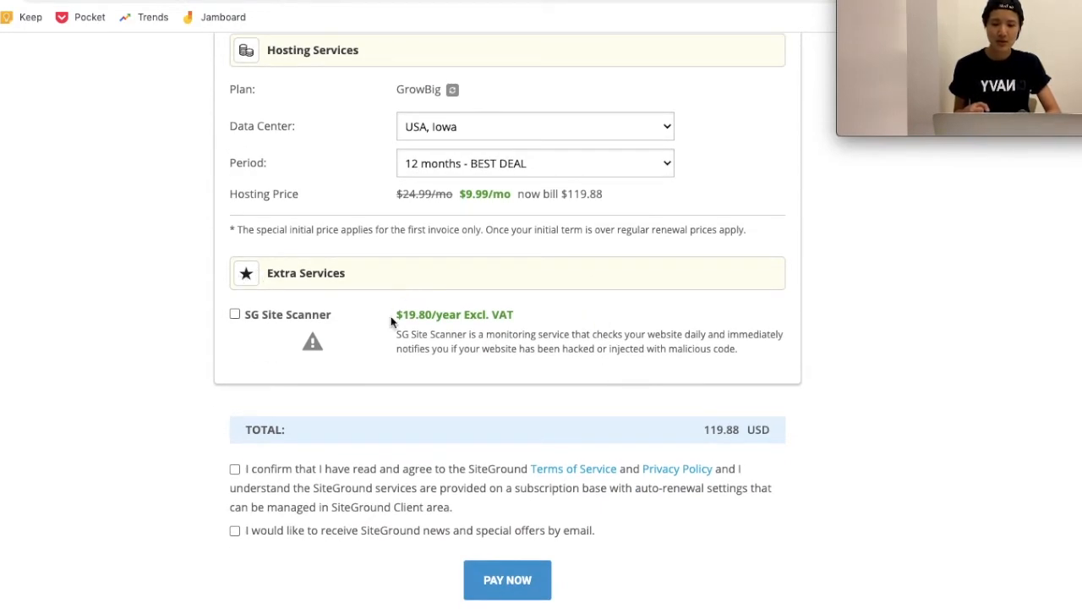
scroll(455, 292, "down", 1)
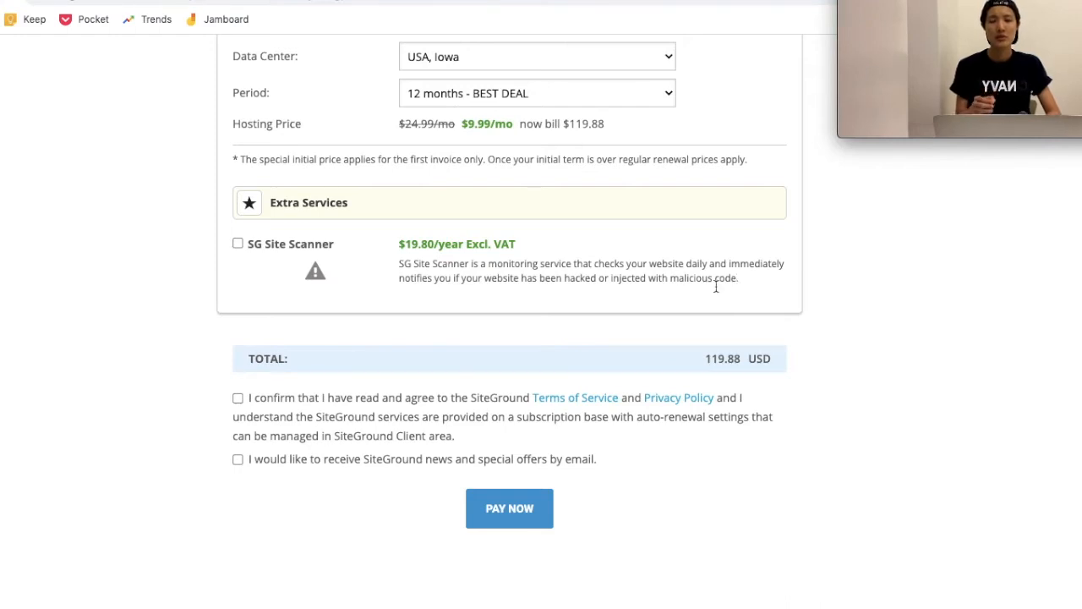
left_click_drag(651, 268, 753, 275)
left_click(752, 277)
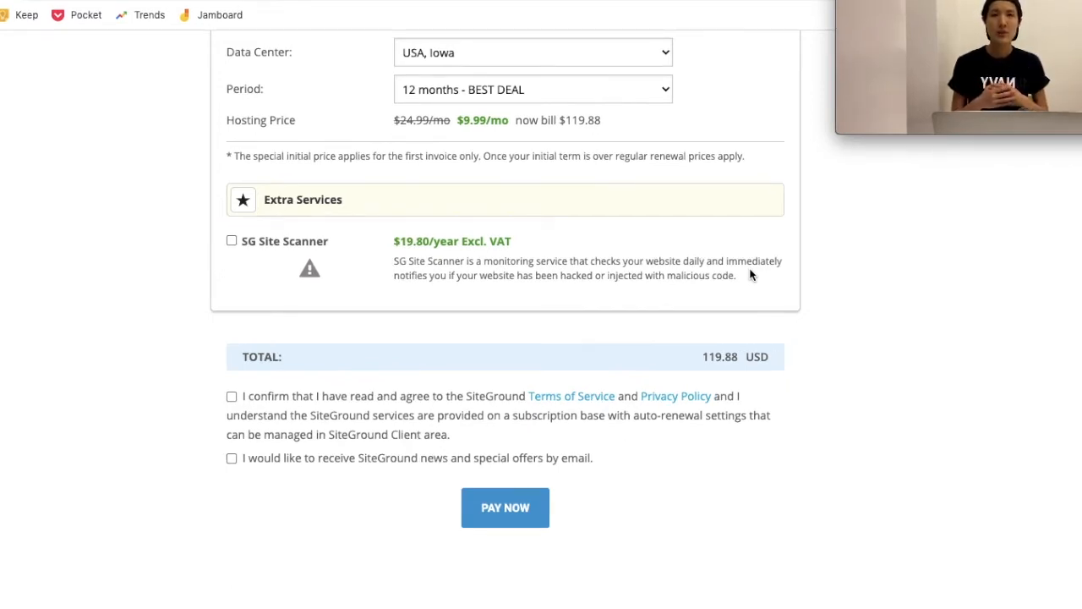
left_click(232, 242)
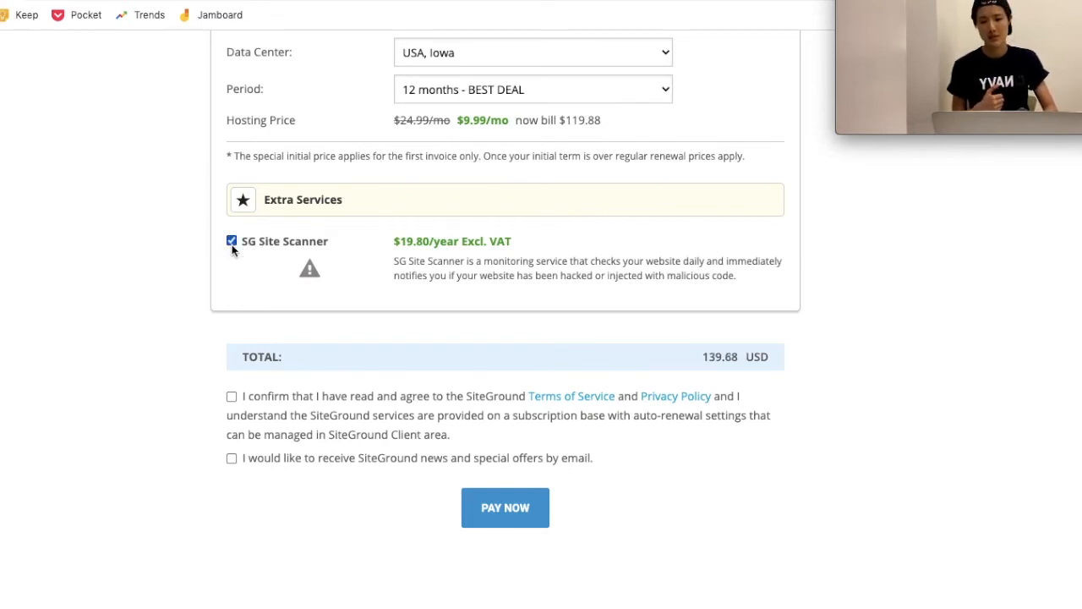
left_click(231, 241)
Step: Agree to the Terms of Service and Privacy Policy, keeping the total at 119.88 USD
scroll(462, 360, "down", 1)
left_click(233, 291)
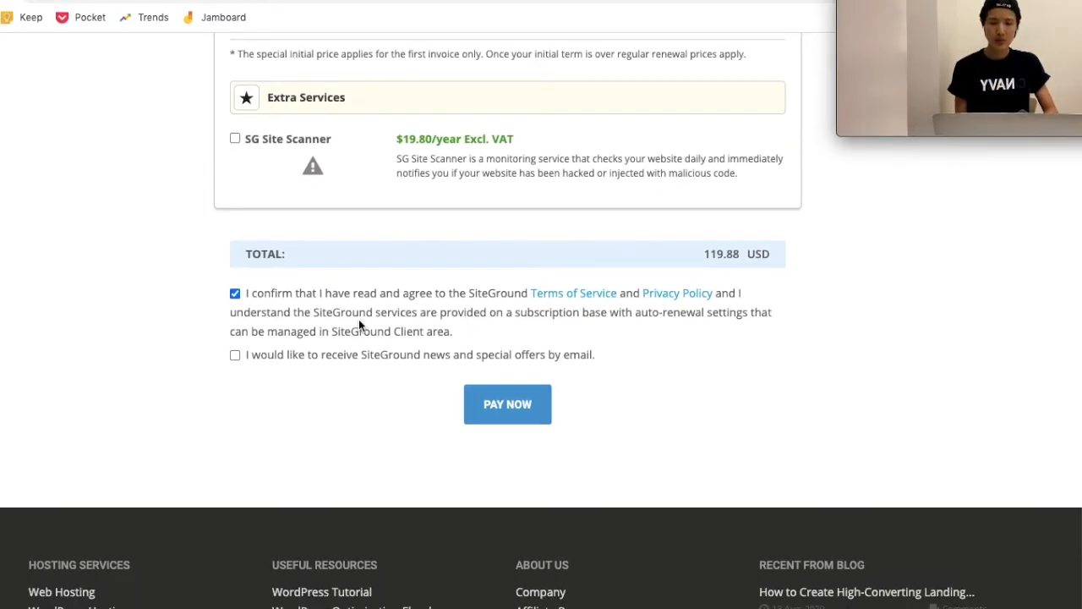
left_click_drag(791, 260, 706, 254)
left_click(832, 316)
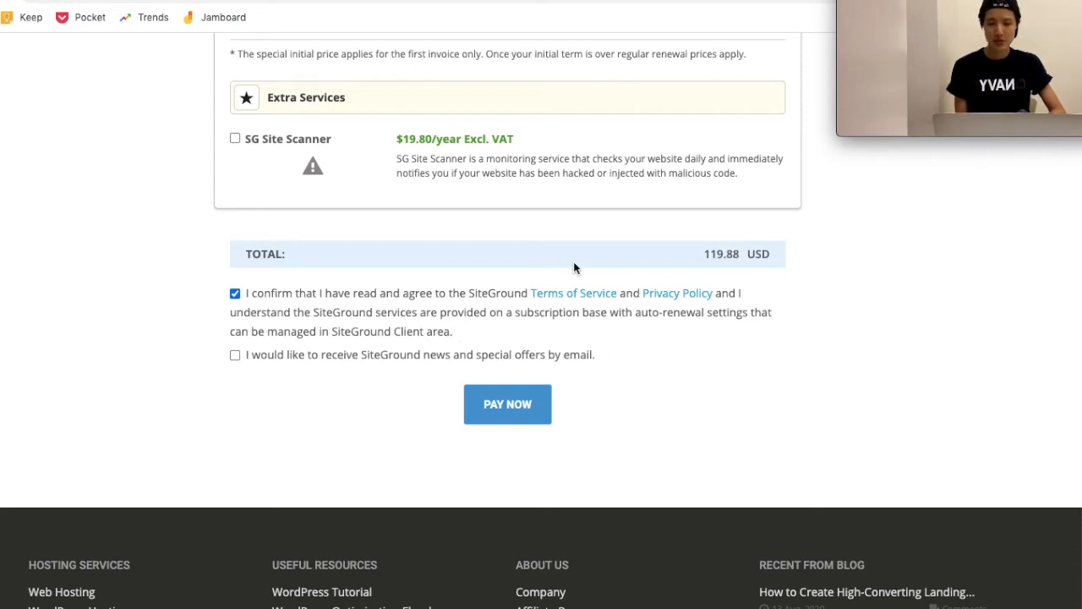
Step: Read through the SiteGround Terms of Service popup, then close it
left_click(597, 295)
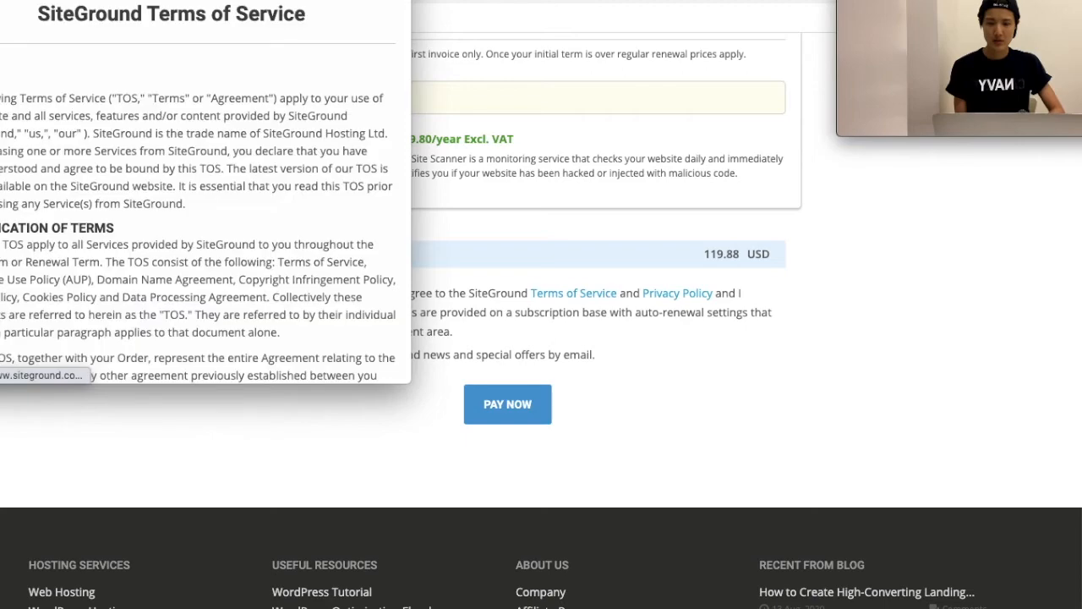
scroll(163, 83, "down", 10)
key("super+w")
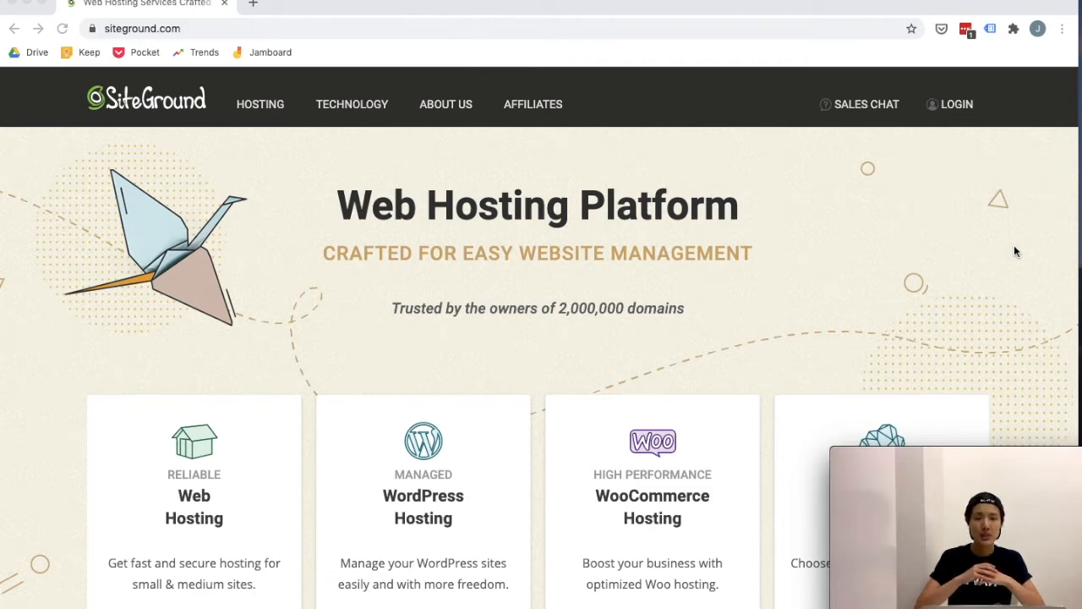
Step: Log in to My SiteGround with the account username and password
left_click(959, 117)
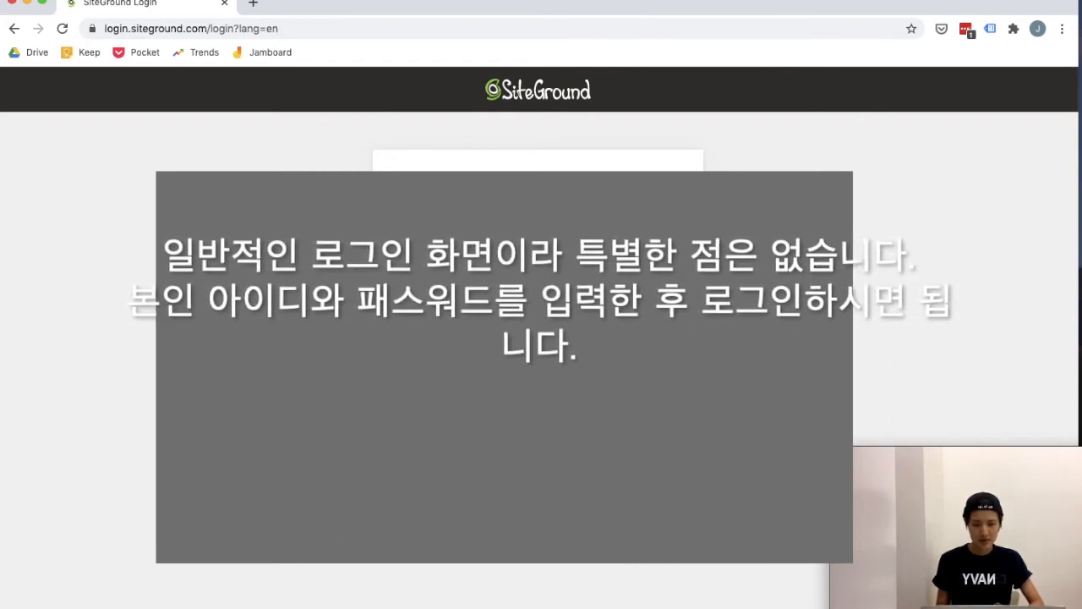
key("Return")
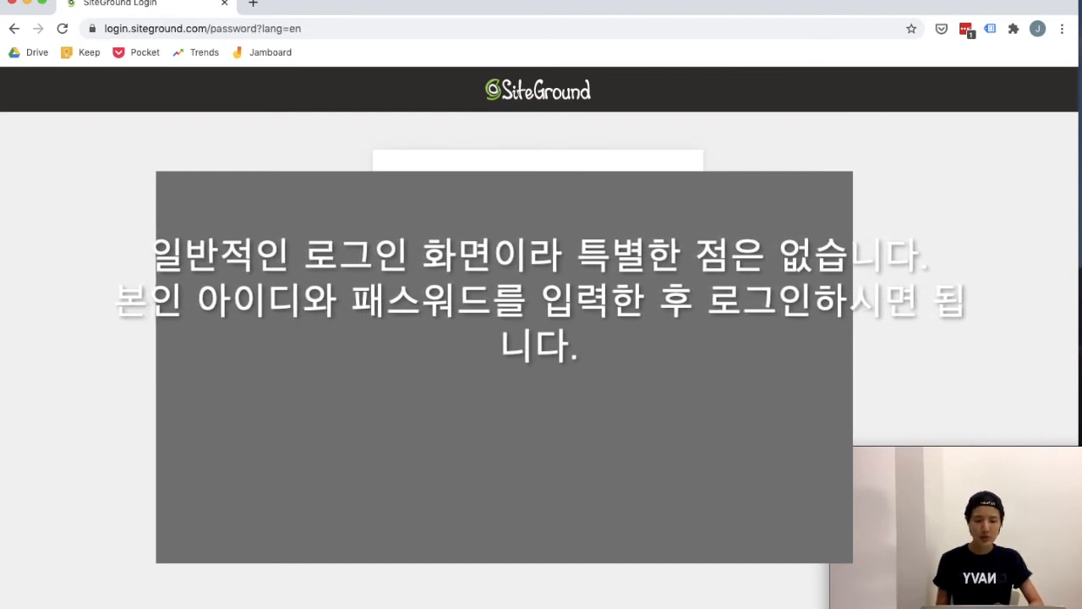
key("Return")
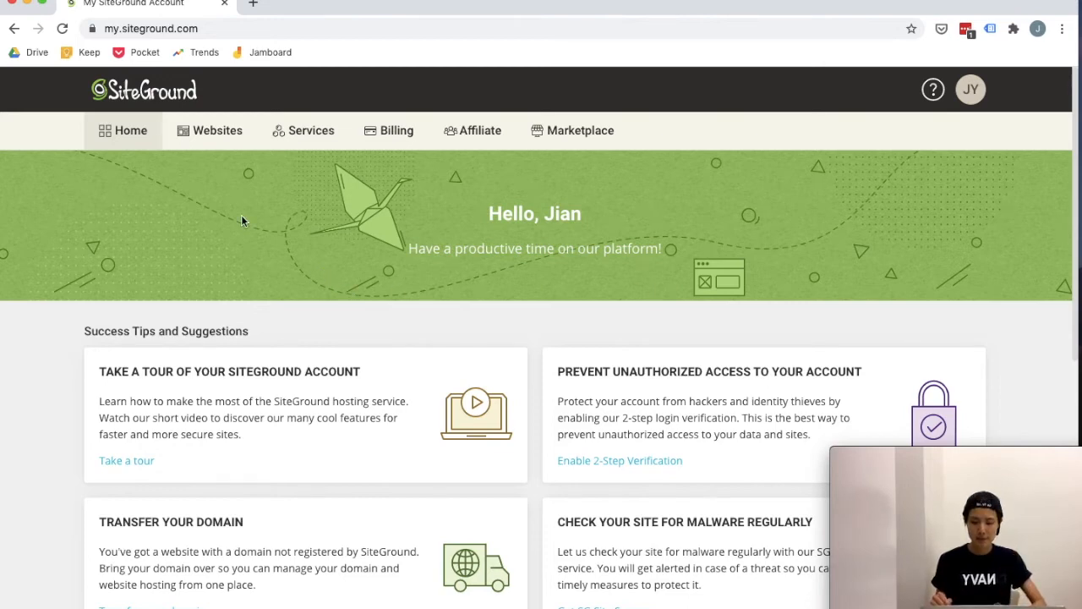
Step: Start a new website under Websites as a brand-new WordPress site
left_click(230, 128)
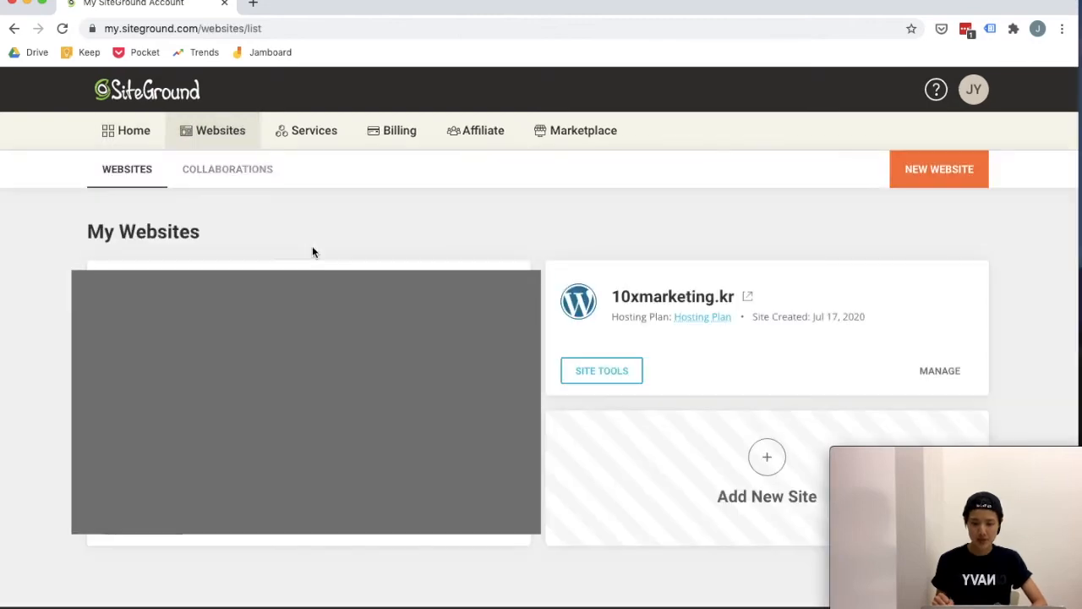
left_click(956, 183)
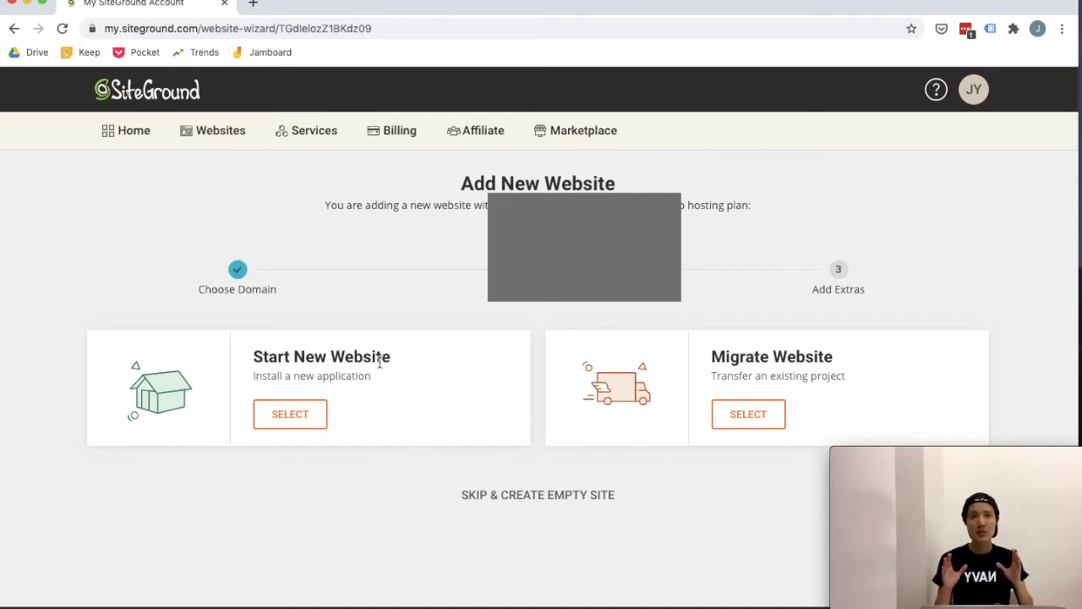
left_click(116, 391)
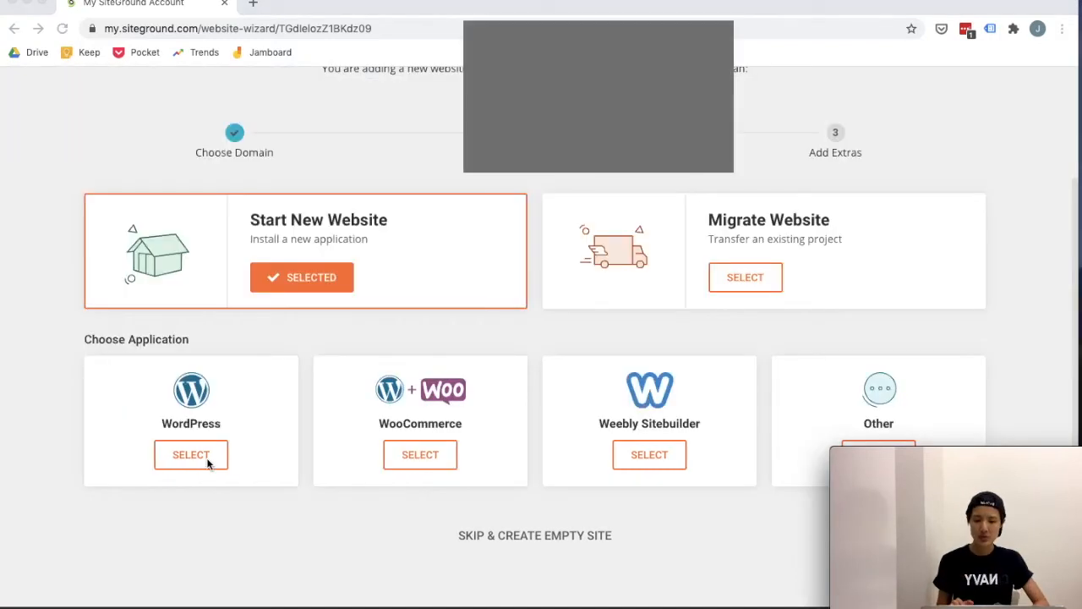
left_click(190, 461)
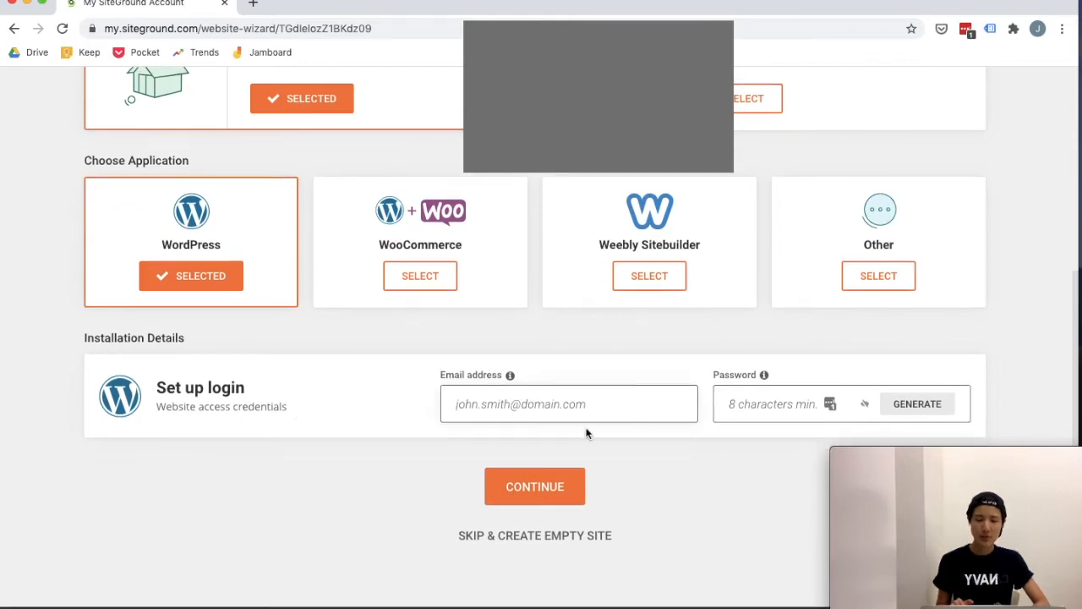
Step: Fill in the site's login e-mail address and admin password, then continue to Add Extras
left_click(633, 416)
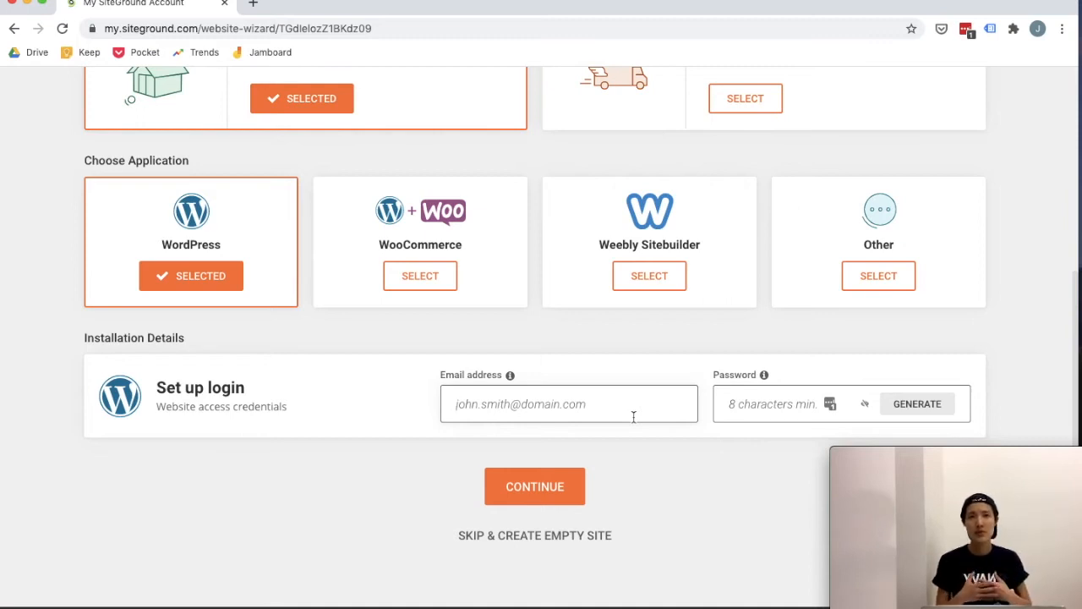
key("Tab")
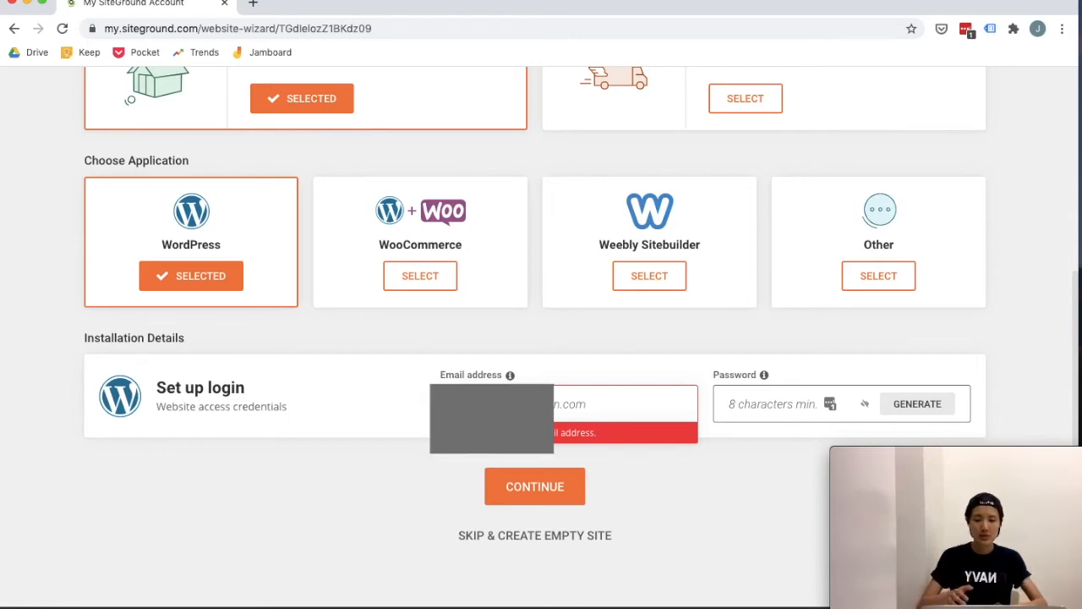
type("j")
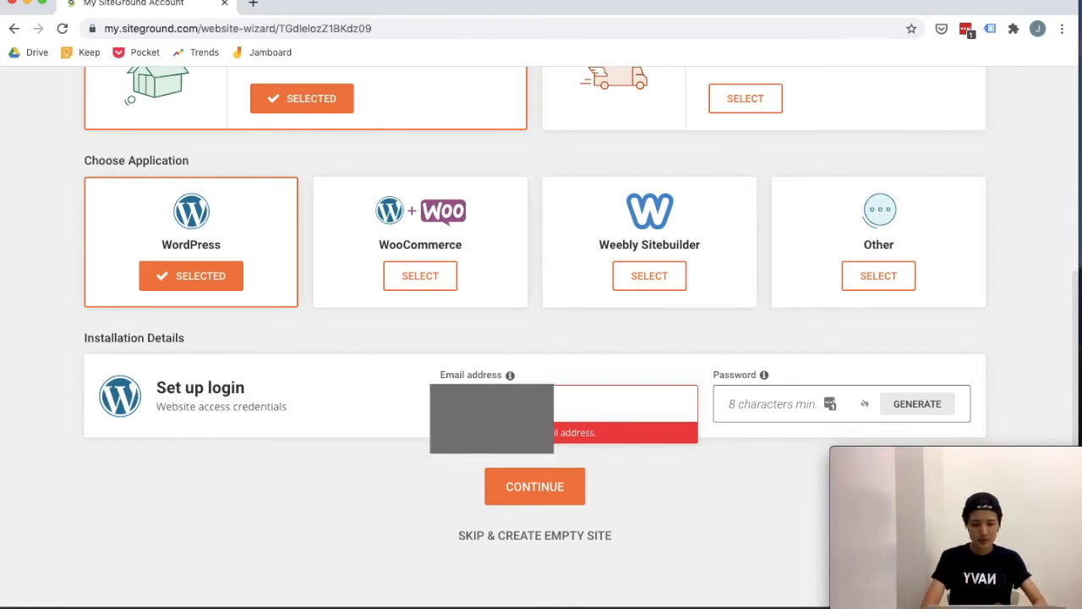
type("om")
left_click(749, 414)
type("•••")
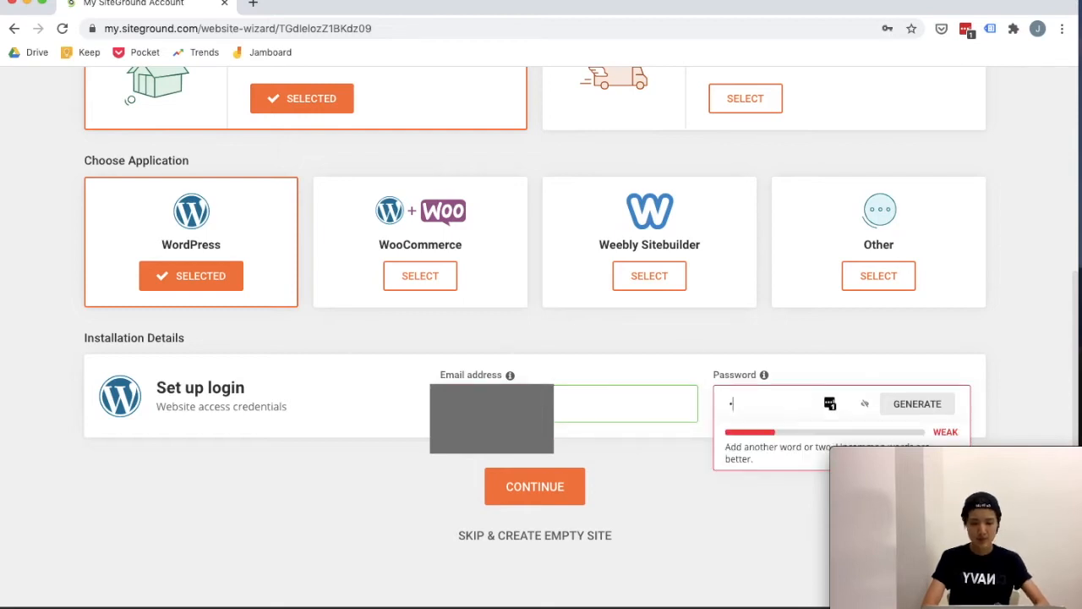
type("•••••••••")
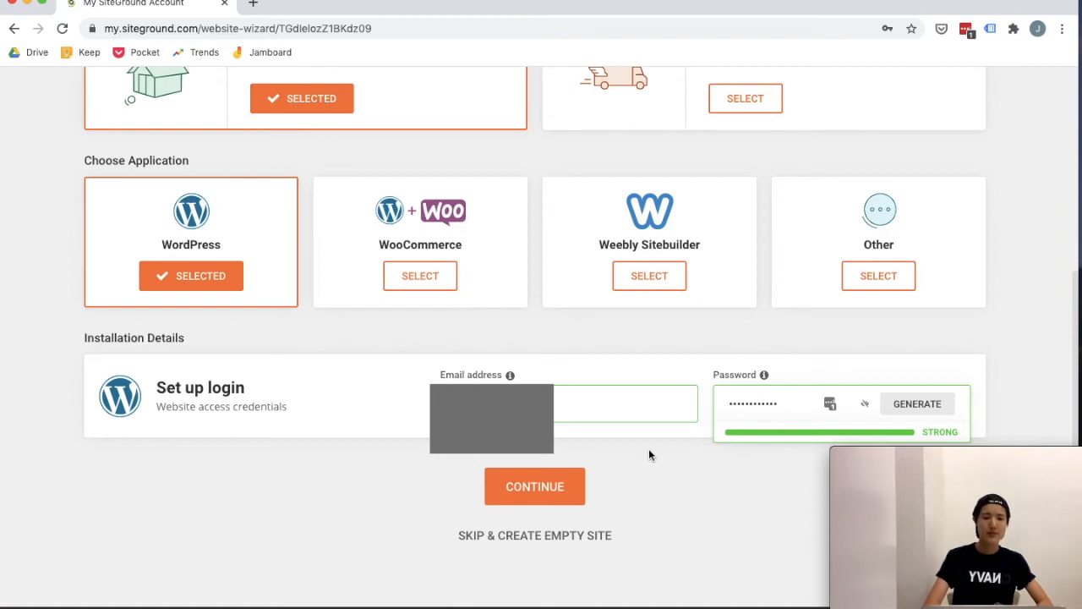
left_click(568, 492)
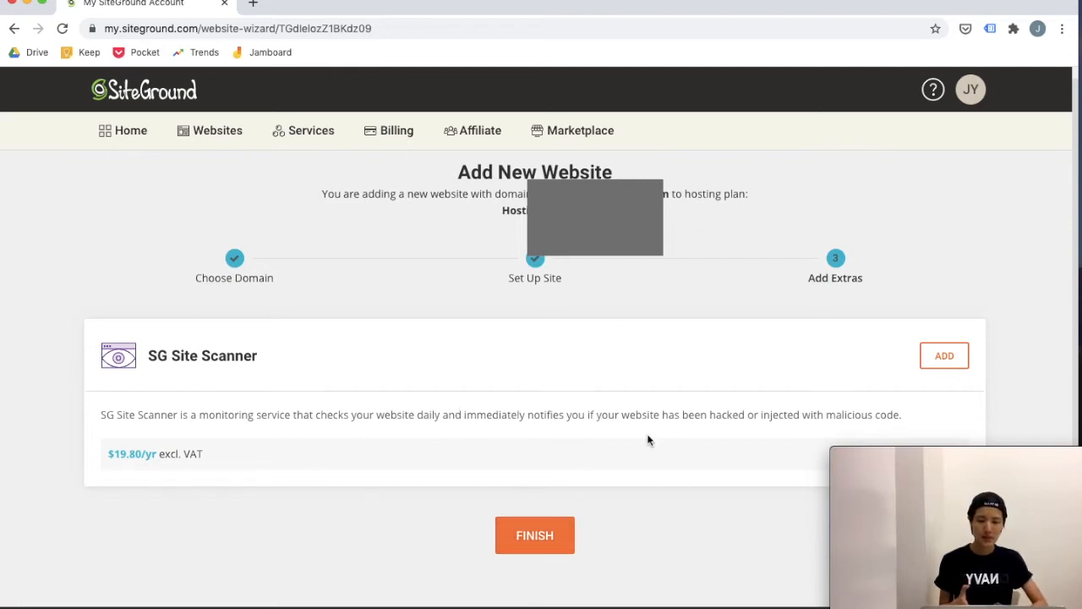
Step: Finish creating the healthylivingpassion.com website, review the nameserver info, and go to Manage Site
left_click(560, 543)
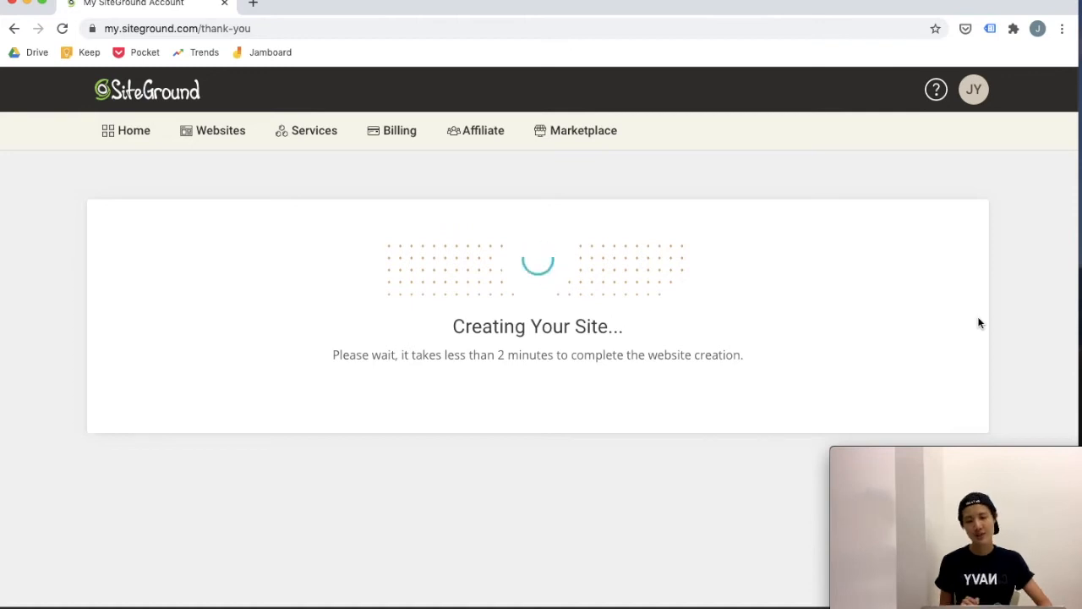
scroll(668, 296, "down", 3)
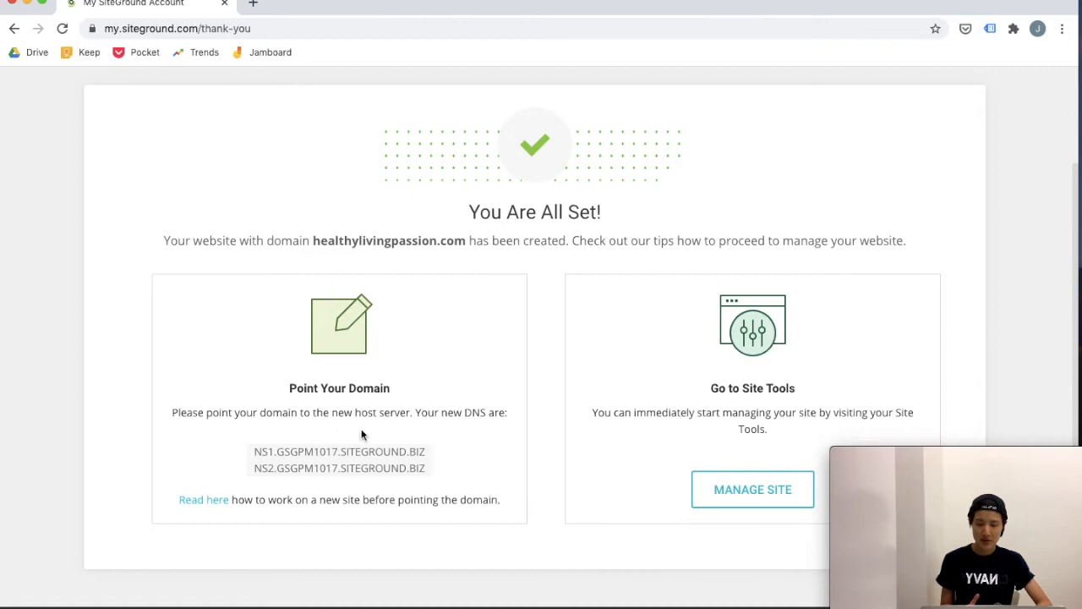
left_click_drag(290, 389, 428, 392)
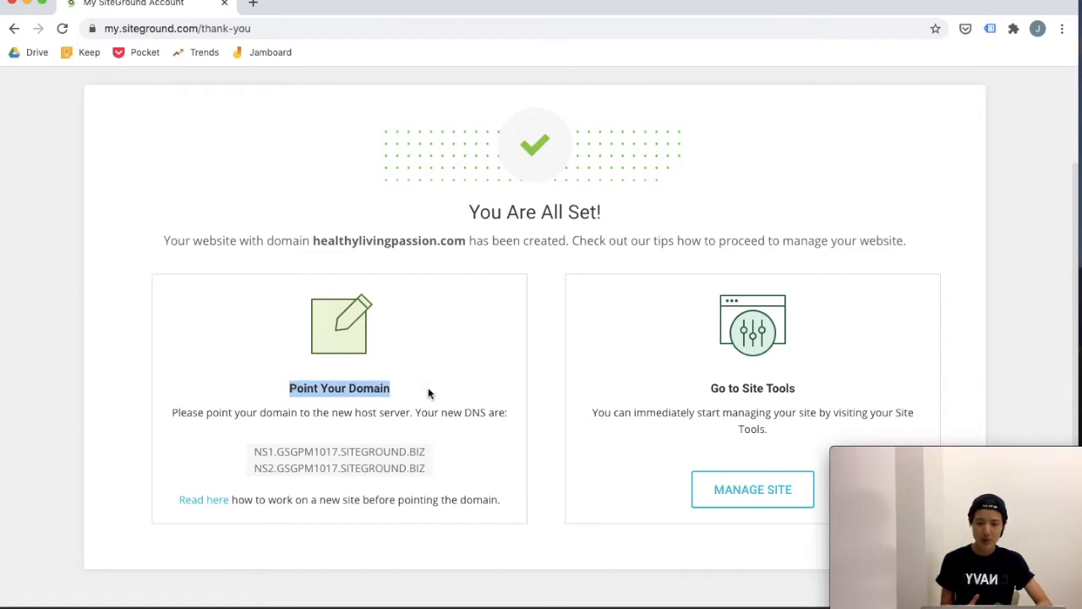
left_click(221, 426)
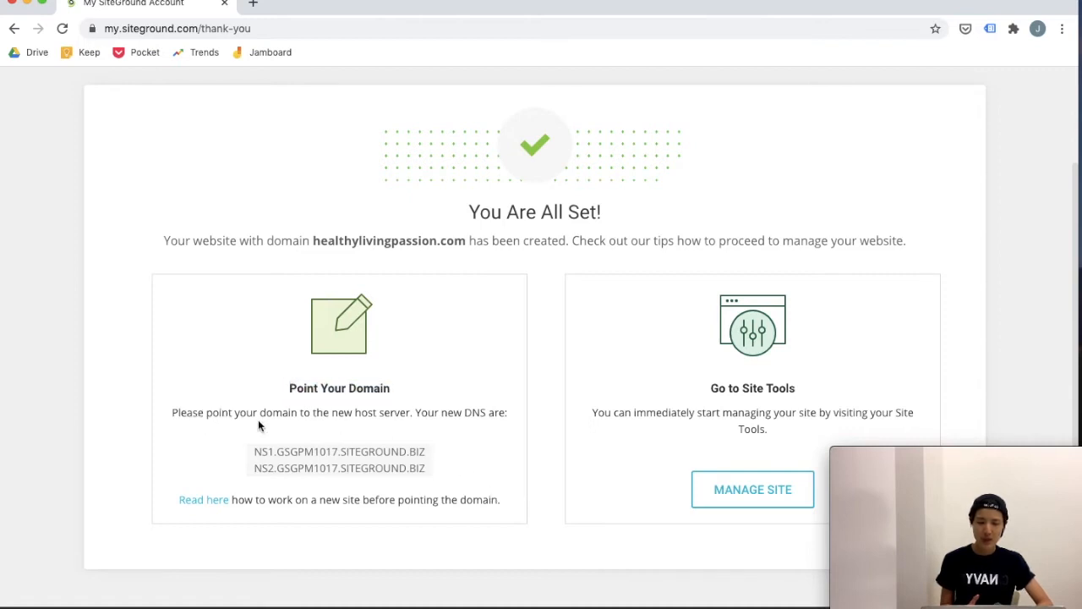
left_click(792, 502)
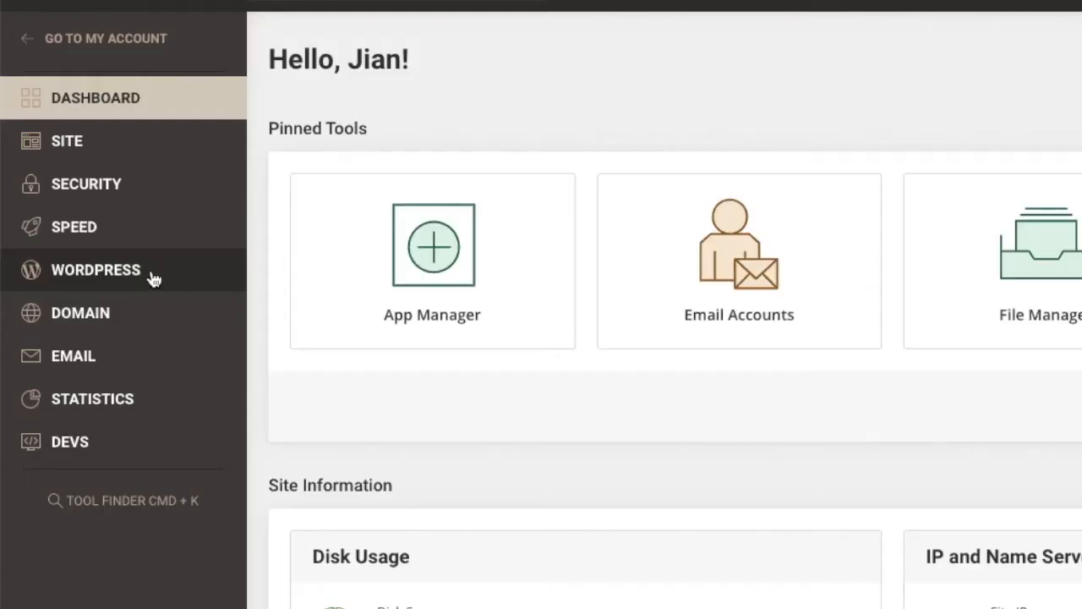
Step: Go to WordPress > Install & Manage in Site Tools and select a plain WordPress installation
left_click(154, 279)
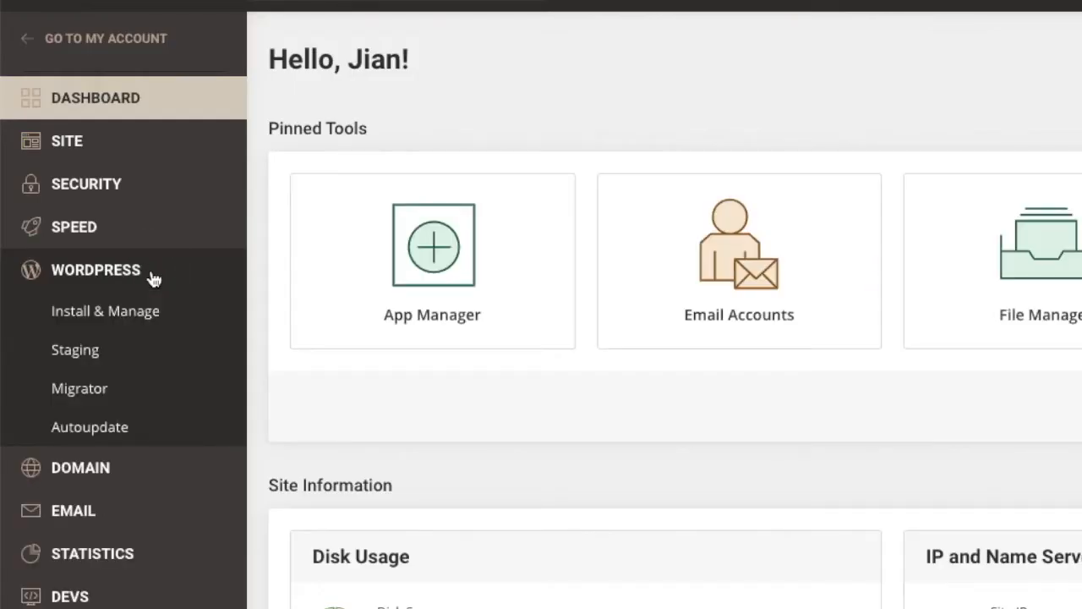
left_click(154, 326)
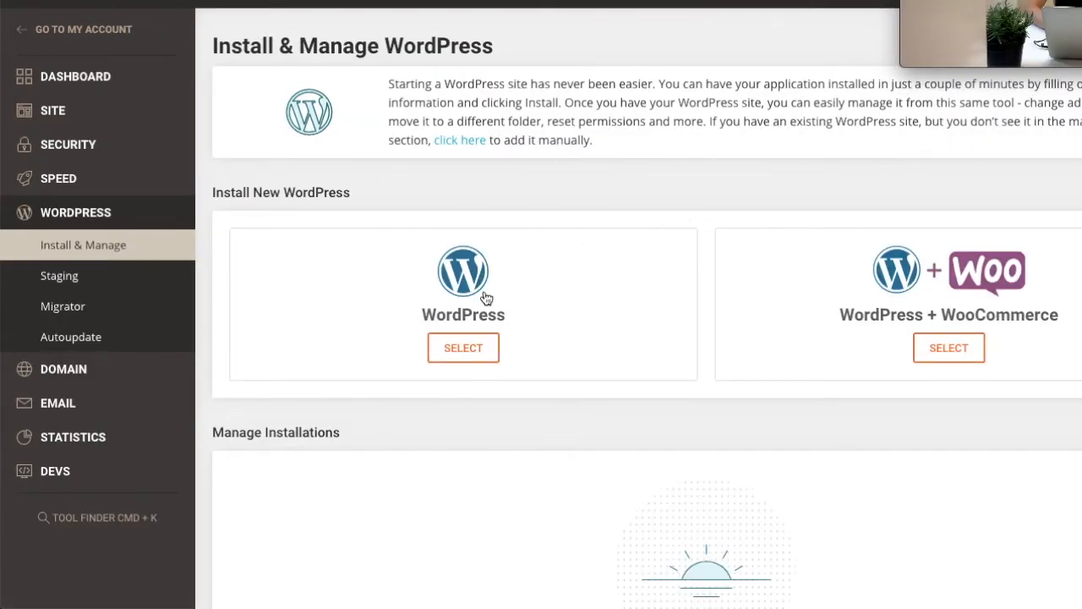
left_click(464, 347)
scroll(476, 355, "down", 3)
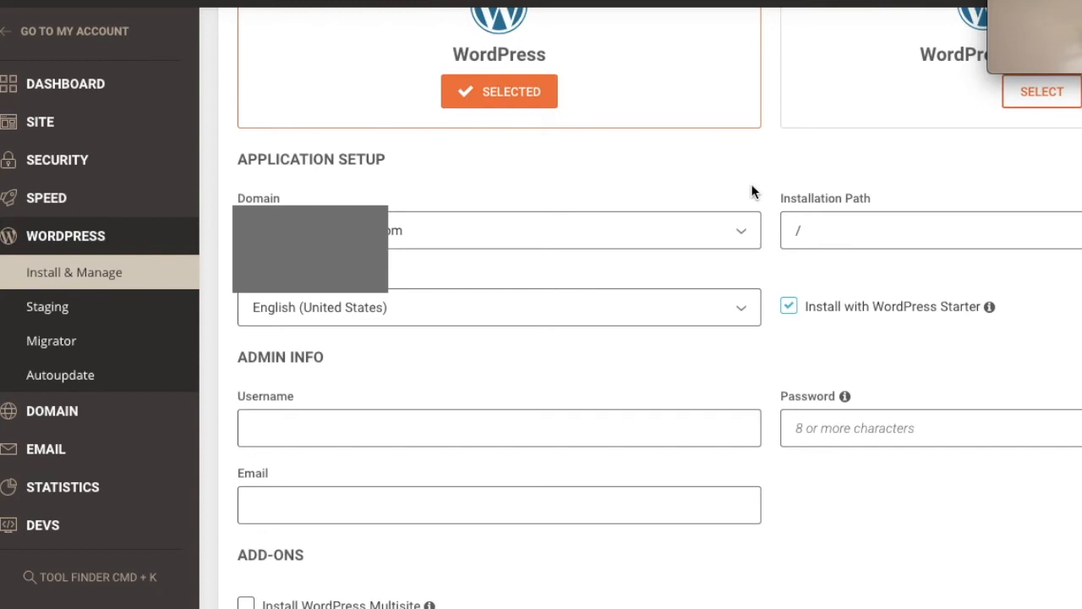
scroll(755, 183, "down", 1)
Step: Enter the admin username, password and e-mail address, then install WordPress
left_click(490, 350)
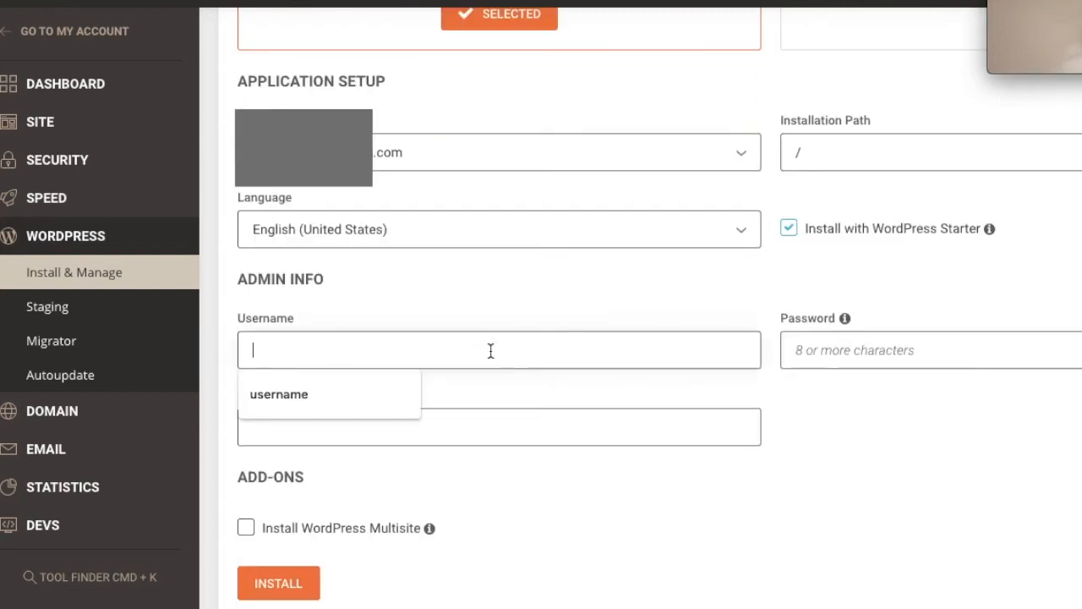
left_click(807, 464)
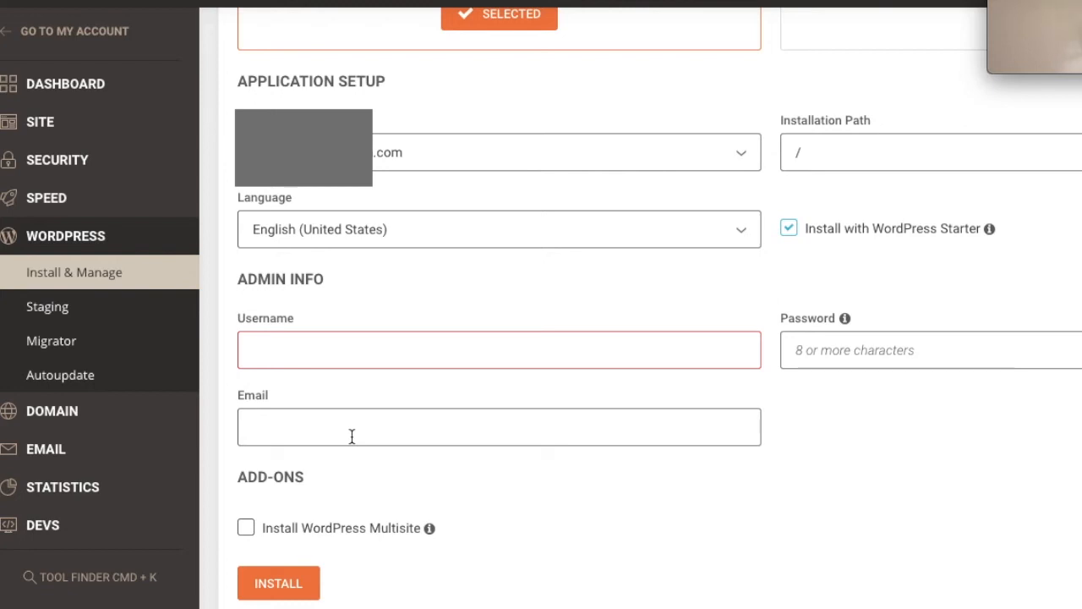
left_click(339, 354)
type("username")
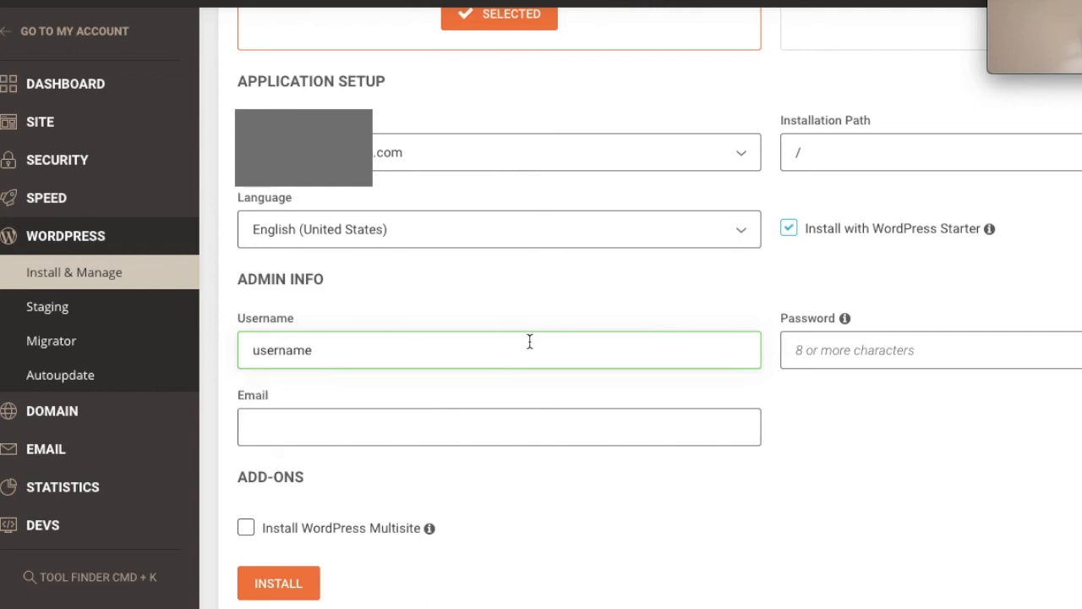
left_click(814, 349)
type("••••••••")
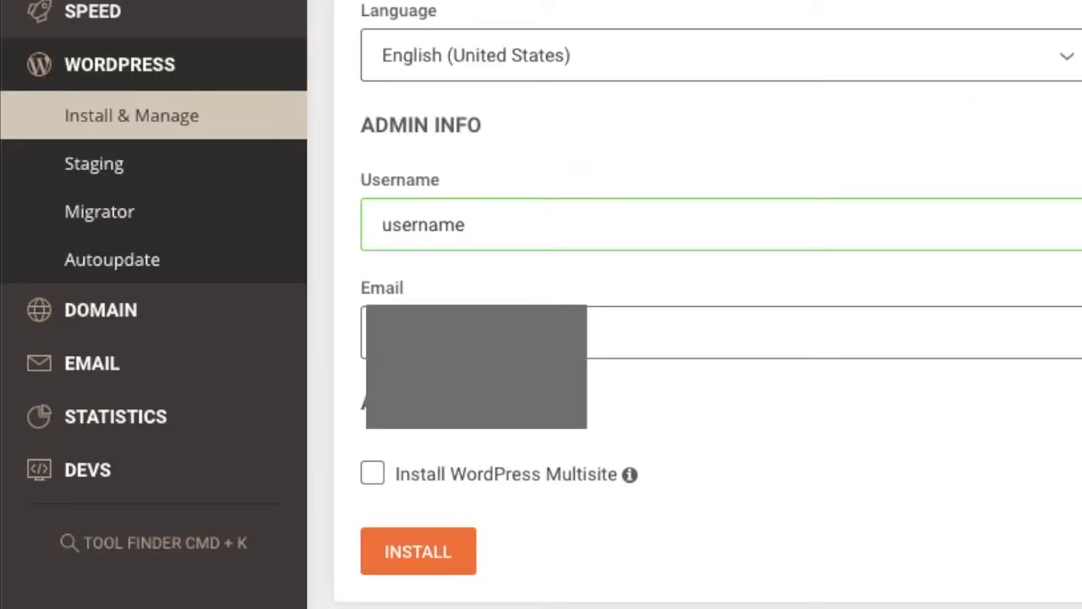
left_click(478, 333)
left_click(478, 394)
scroll(875, 440, "down", 2)
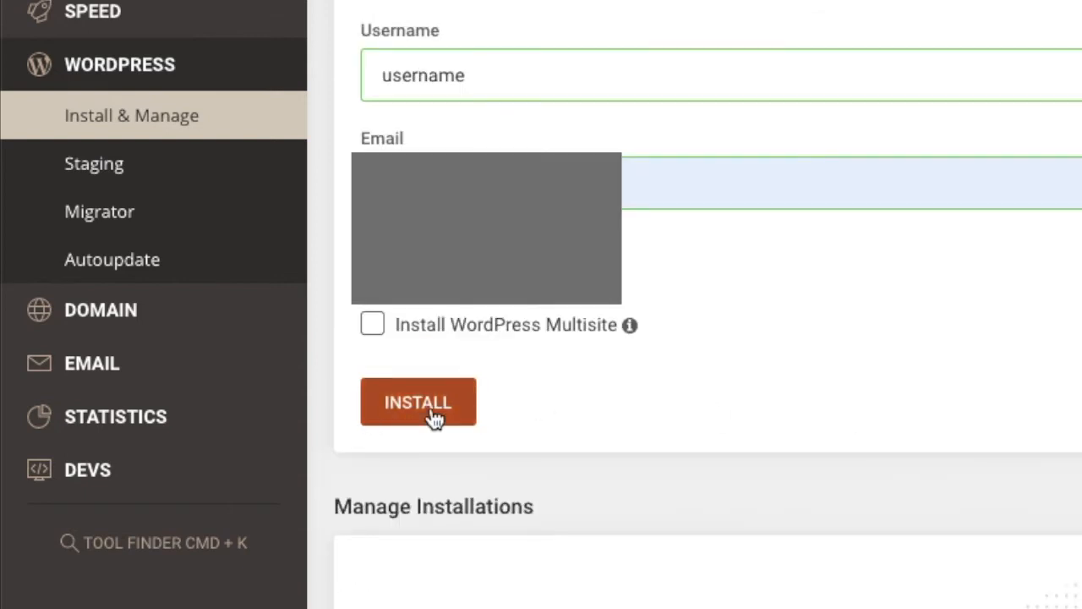
left_click(432, 413)
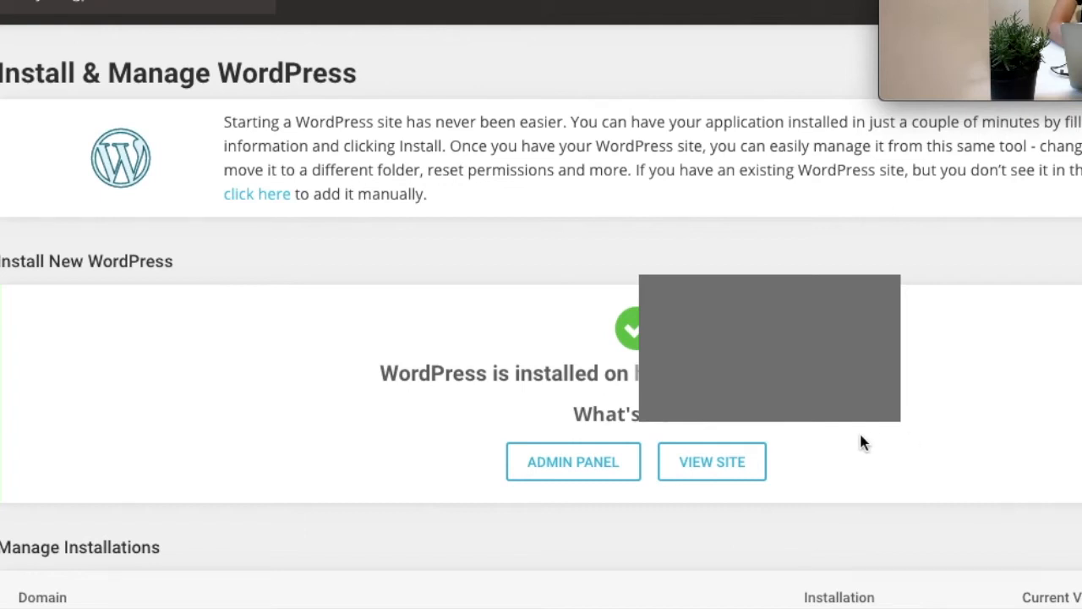
Step: Enter the WordPress admin, start the Starter wizard, and reach Appearance > Themes > Add New
left_click(574, 481)
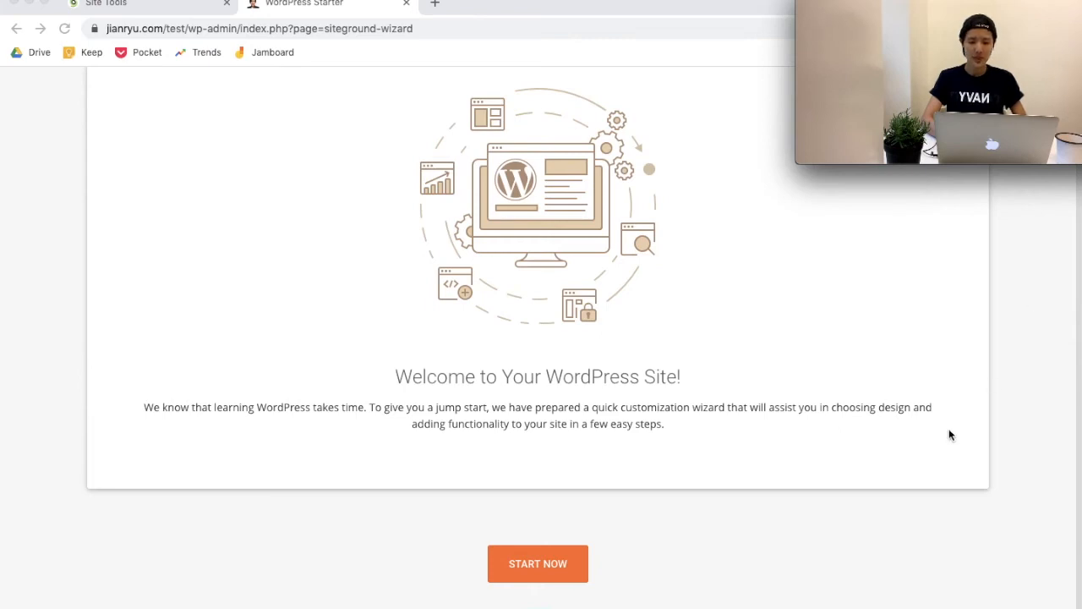
left_click(538, 563)
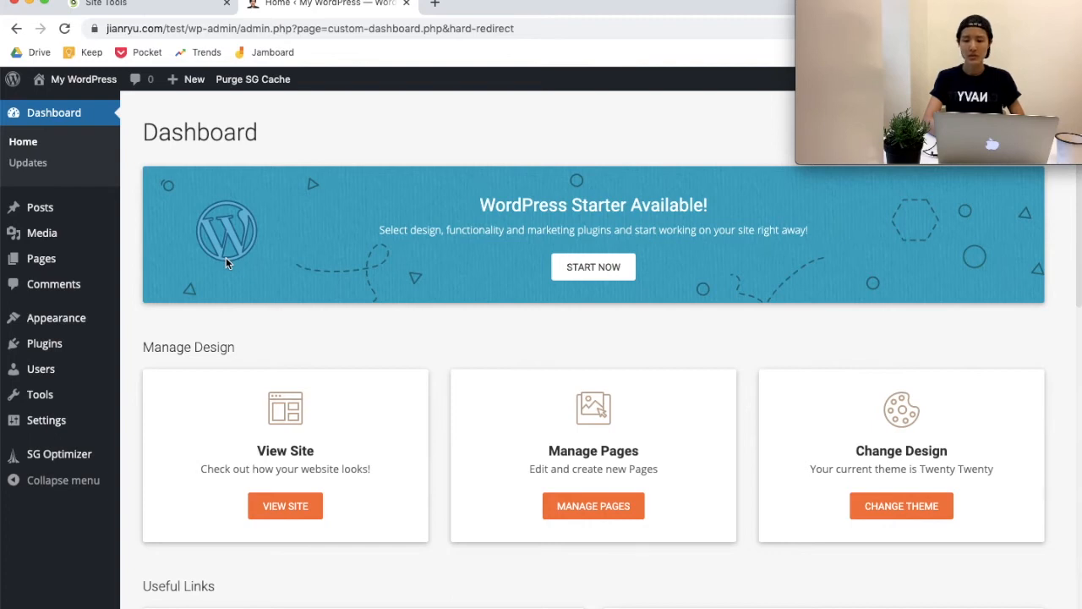
mouse_move(75, 328)
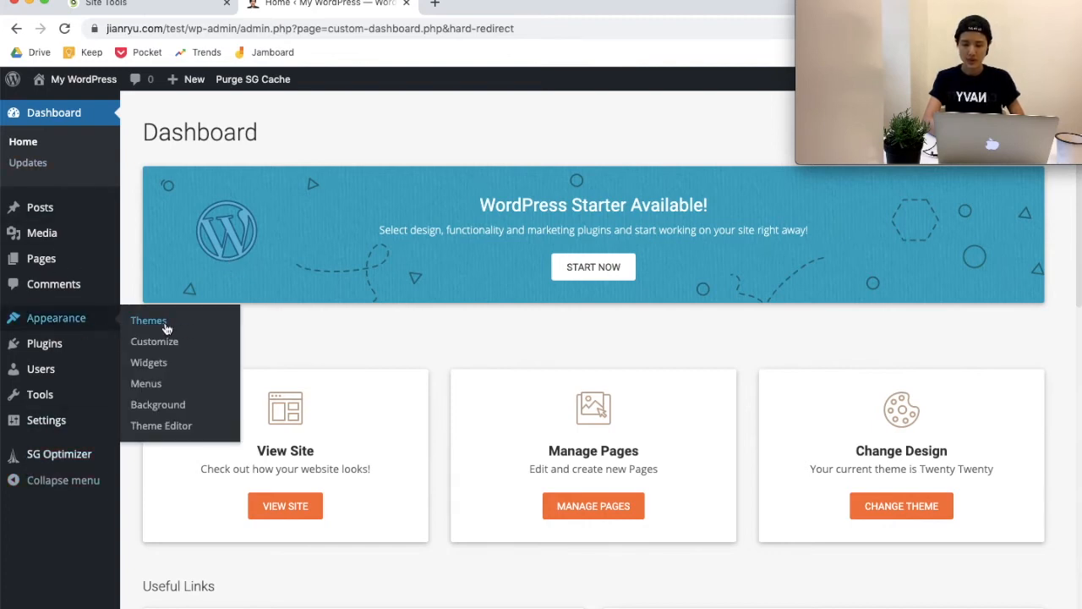
left_click(202, 327)
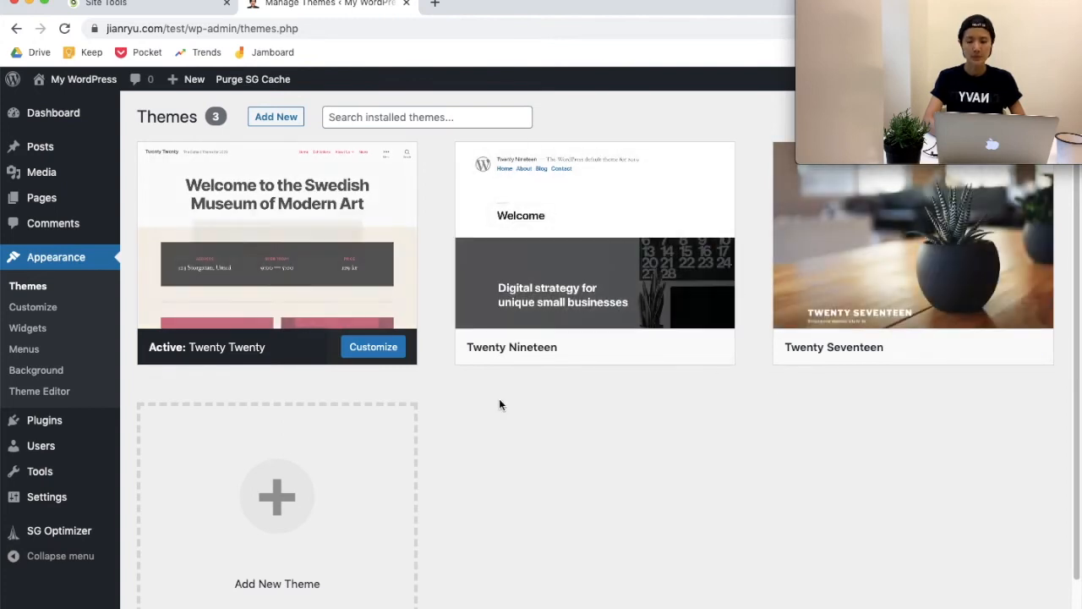
left_click(290, 125)
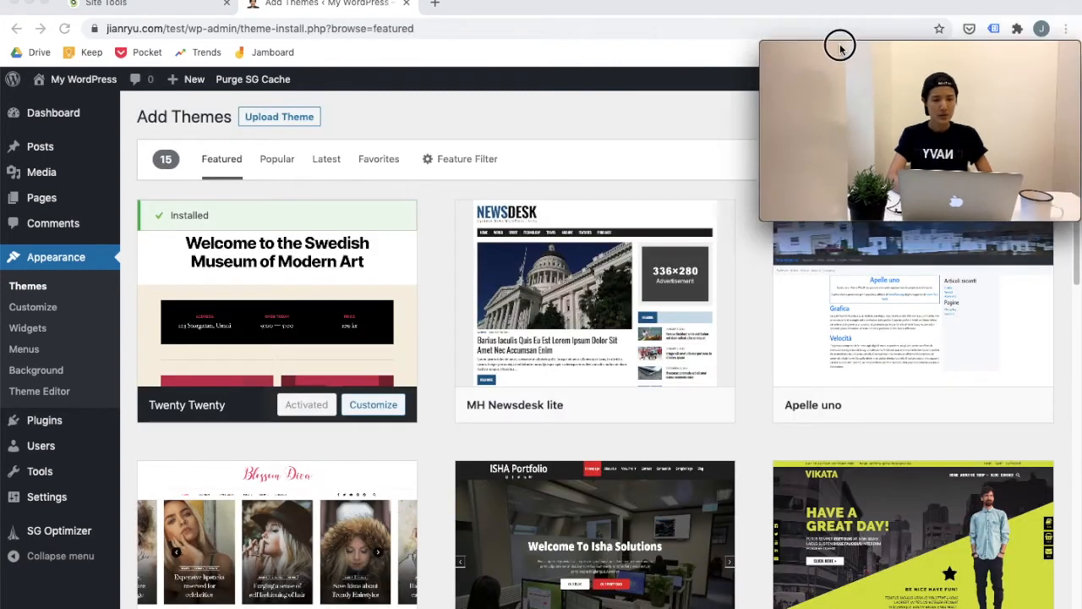
left_click_drag(841, 45, 841, 400)
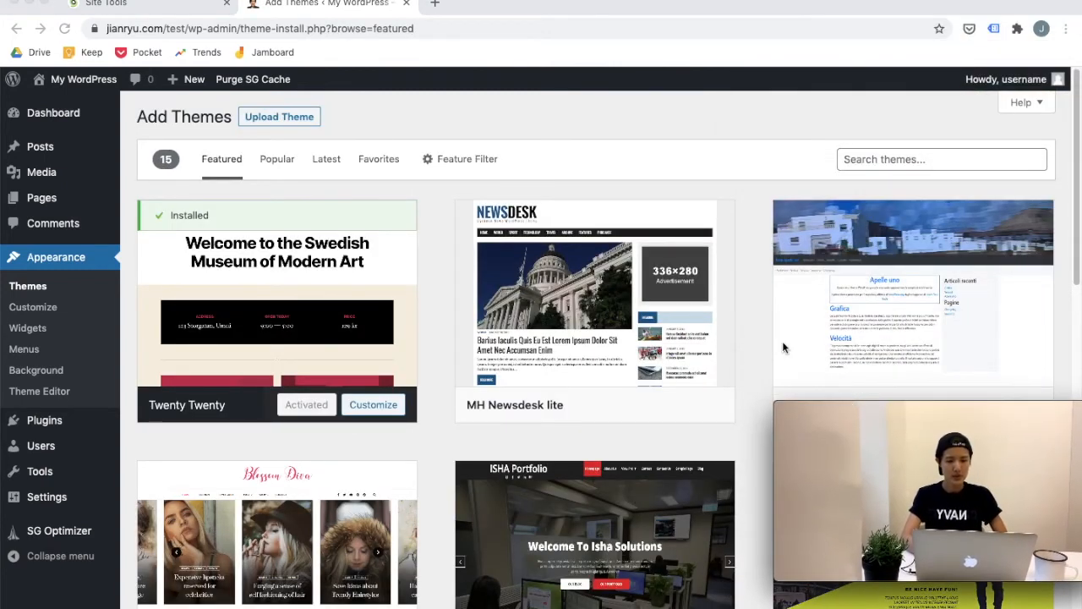
left_click(890, 158)
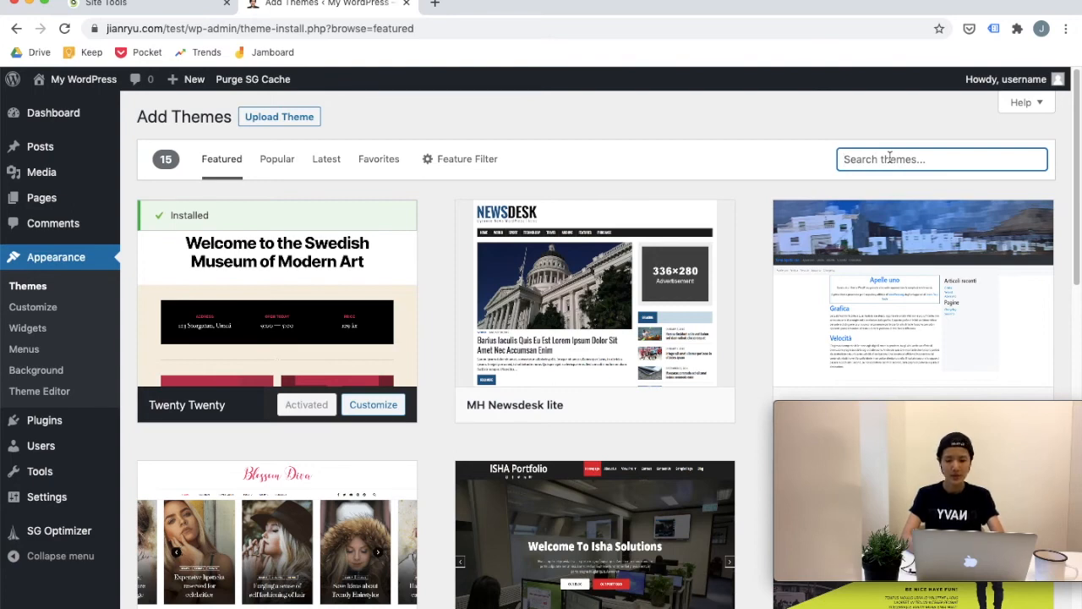
Step: Search themes for 'astra', then install and activate the Astra theme
type("astra")
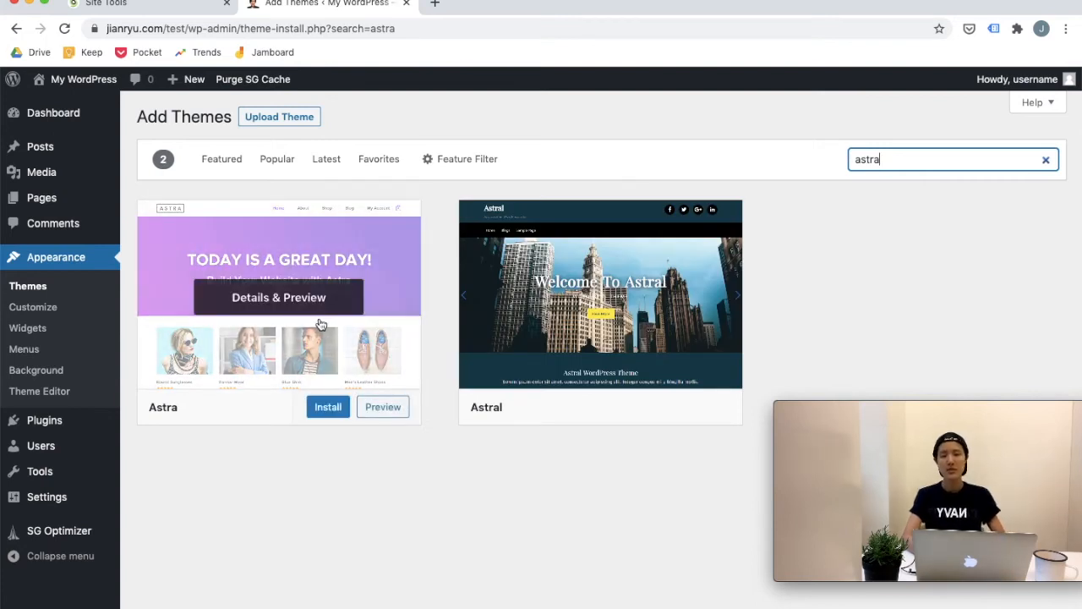
mouse_move(243, 393)
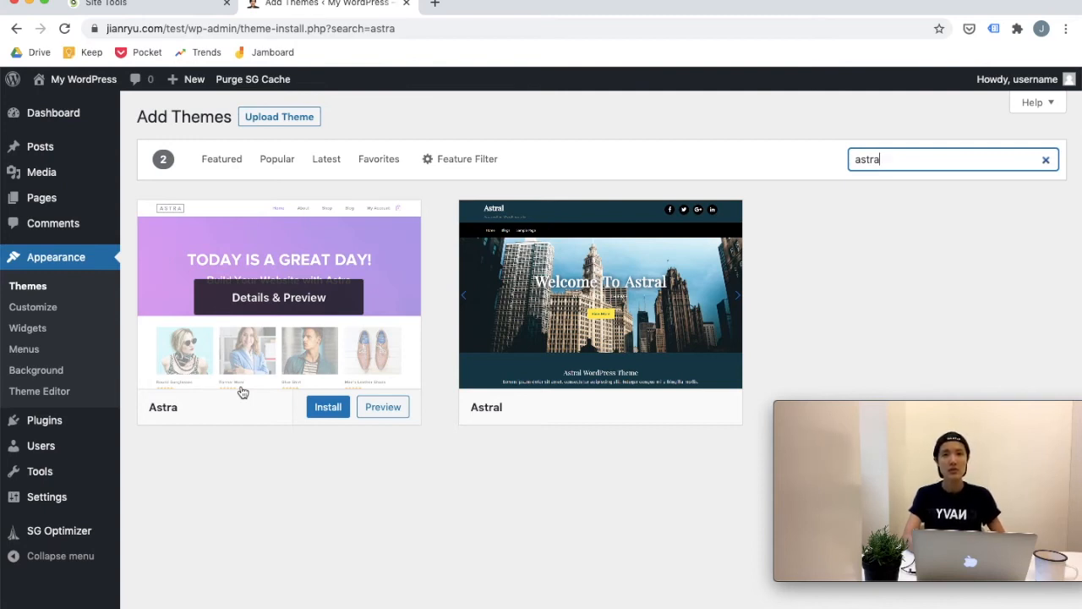
left_click(242, 392)
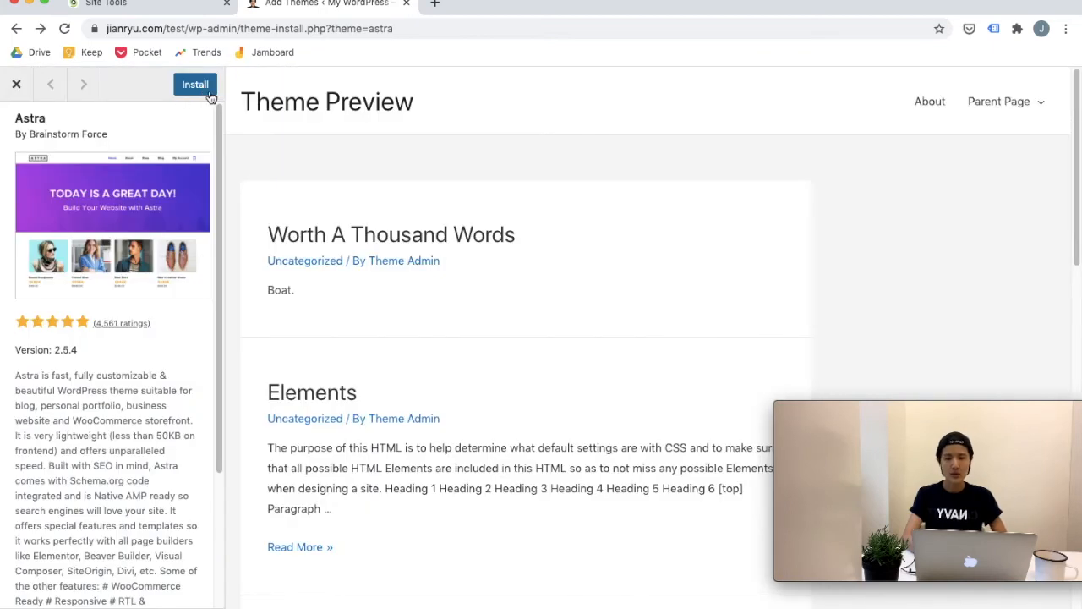
left_click(196, 85)
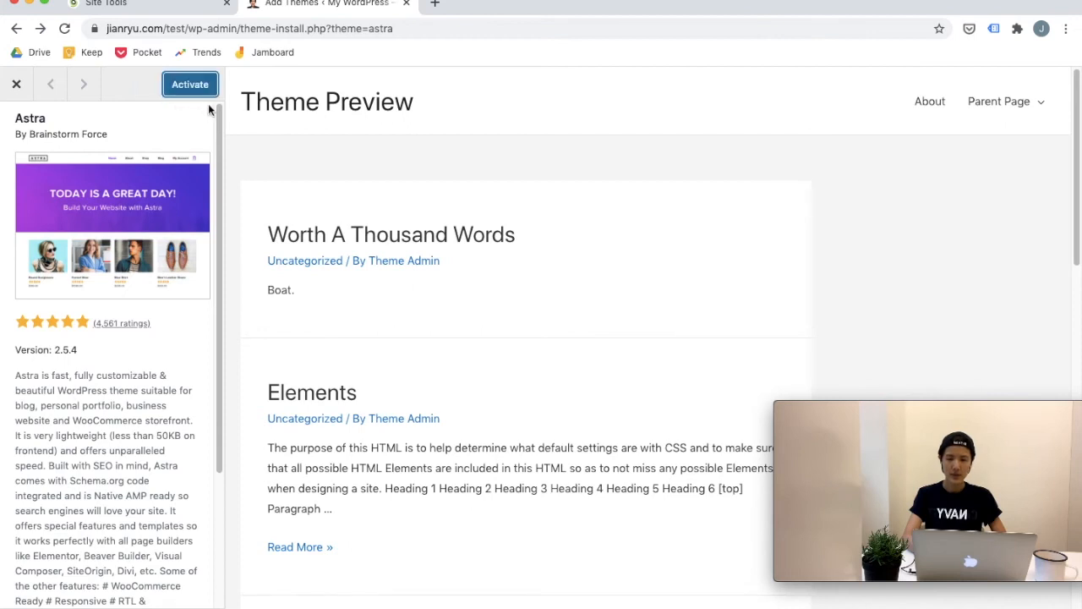
left_click(213, 92)
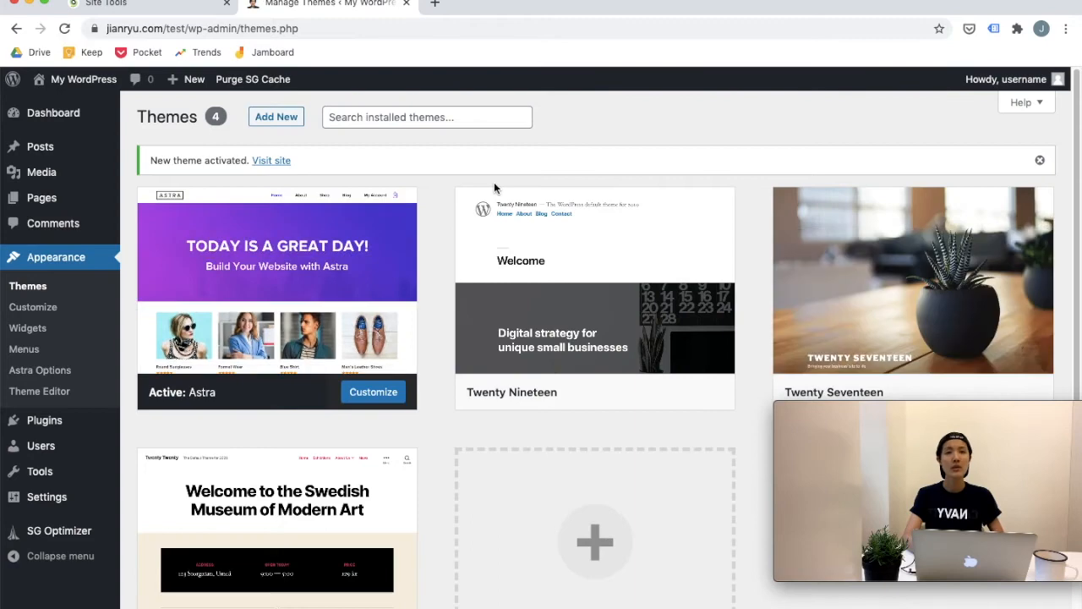
scroll(439, 135, "down", 2)
scroll(439, 135, "up", 2)
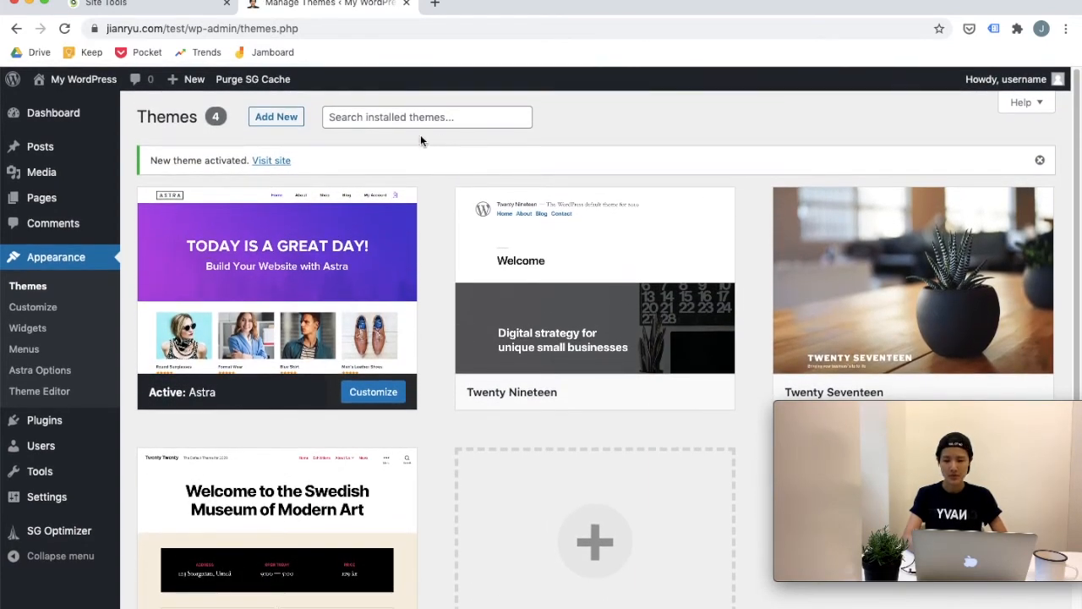
Step: Search plugins for 'starter template', then install and activate the Starter Templates plugin
mouse_move(83, 429)
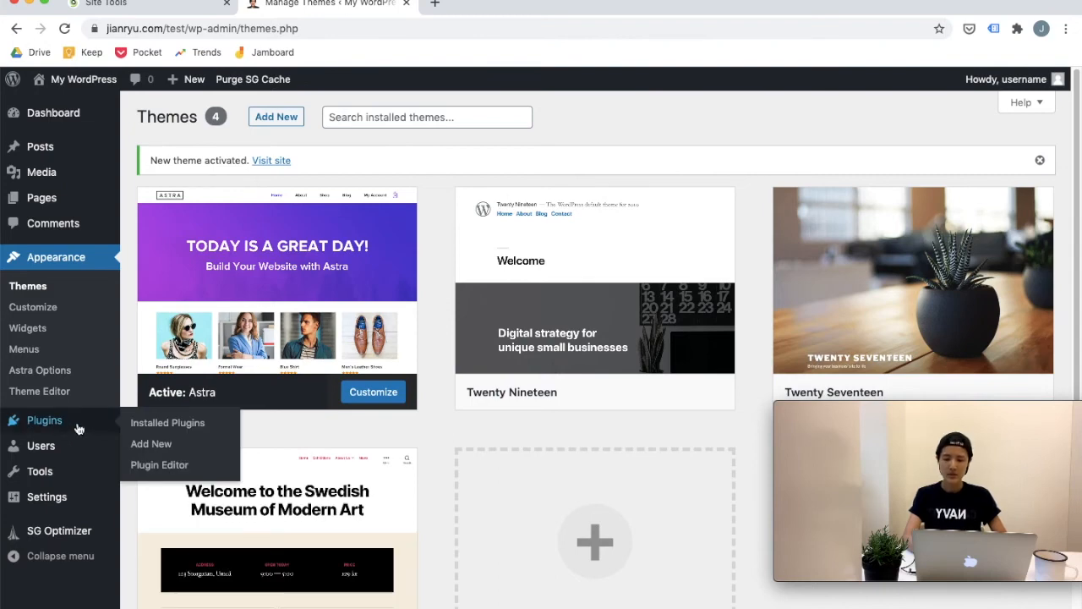
left_click(173, 448)
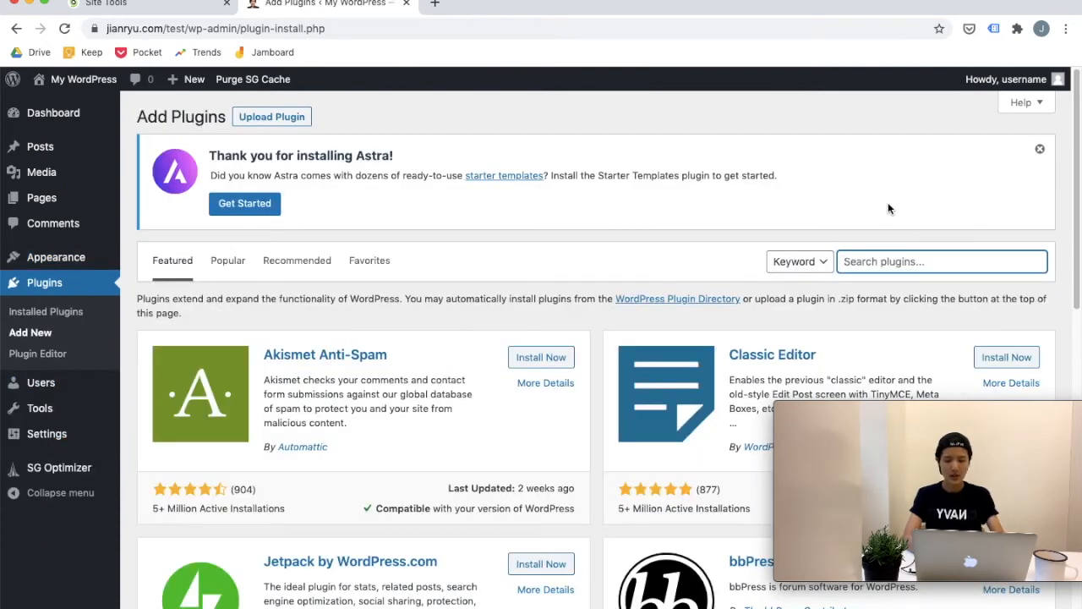
type("starter template")
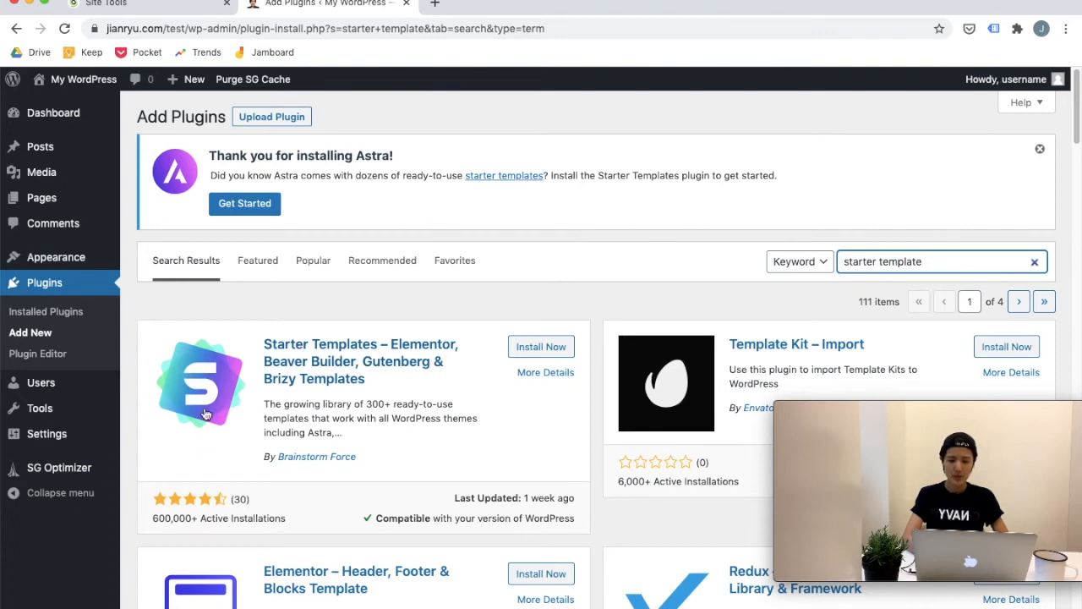
left_click(568, 353)
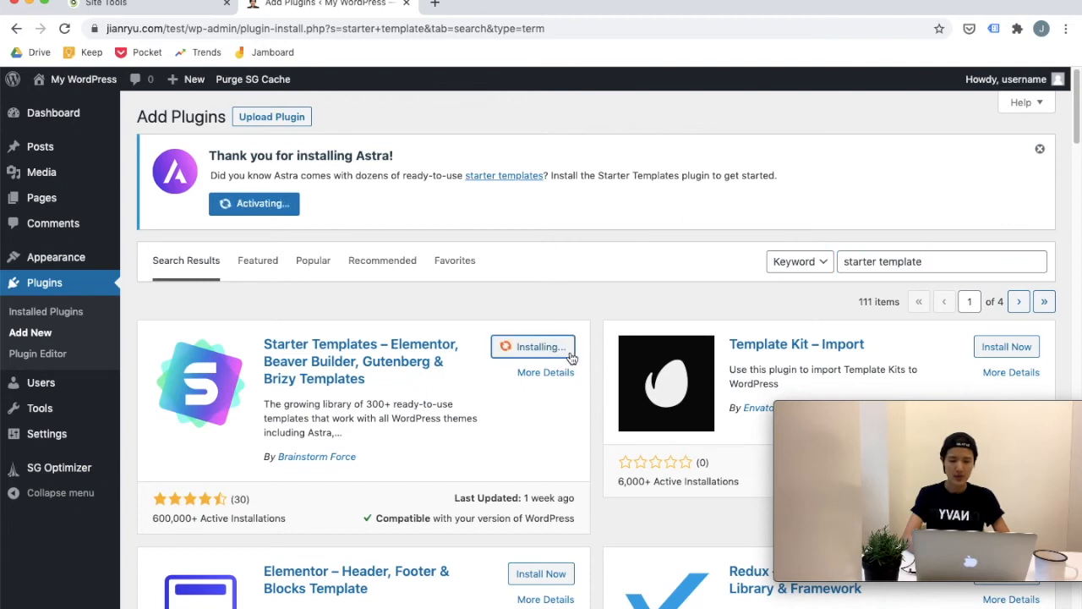
scroll(573, 329, "down", 3)
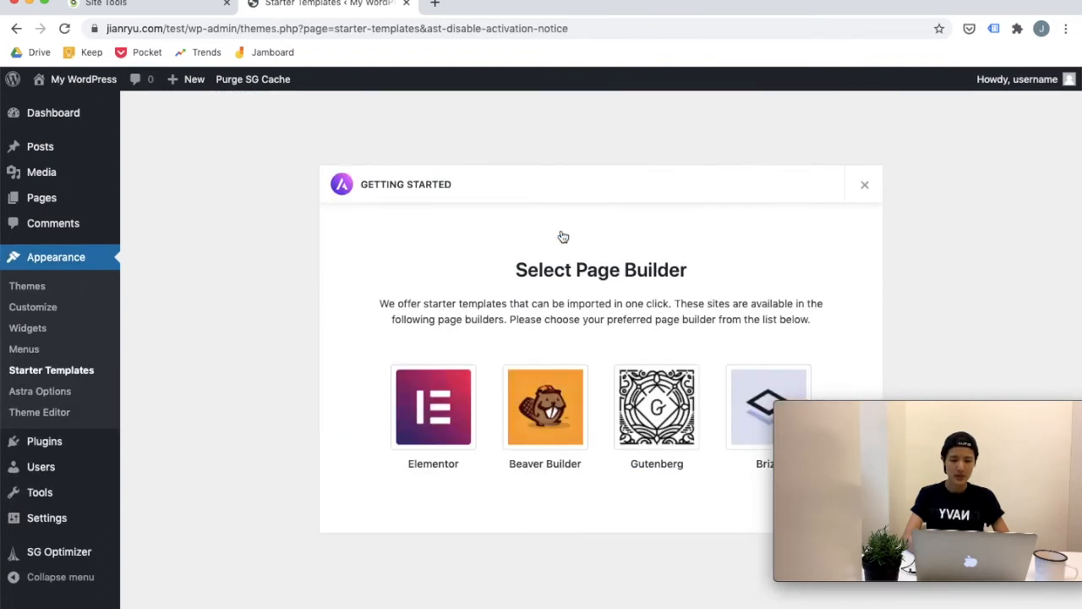
left_click(865, 186)
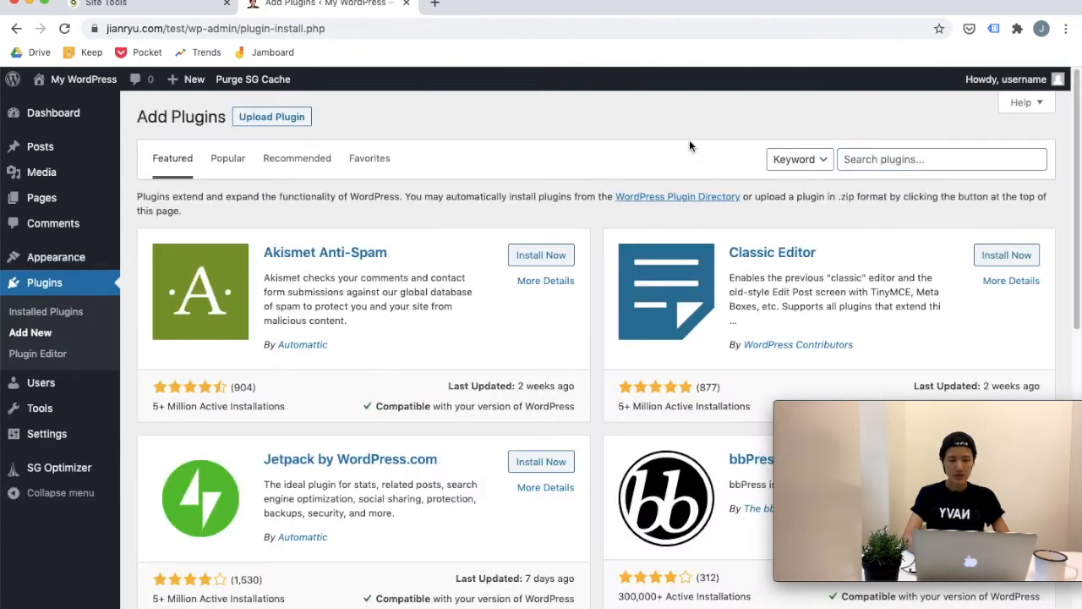
Step: Search plugins for 'elementor' and get the Elementor page builder installed and activated
left_click(900, 160)
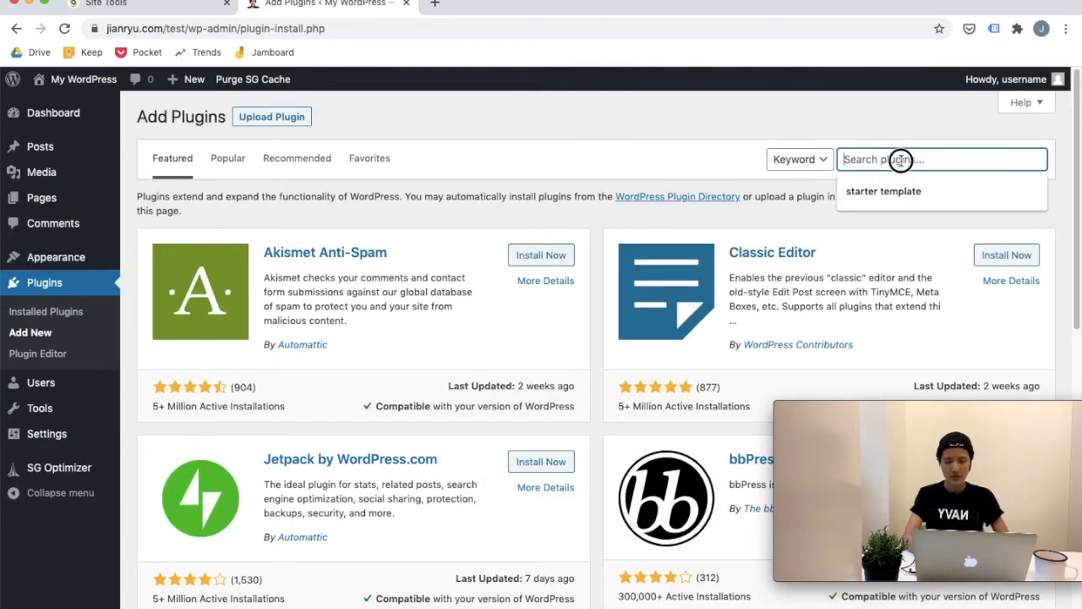
type("elemtn")
key("BackSpace")
key("BackSpace")
key("BackSpace")
key("BackSpace")
key("BackSpace")
key("BackSpace")
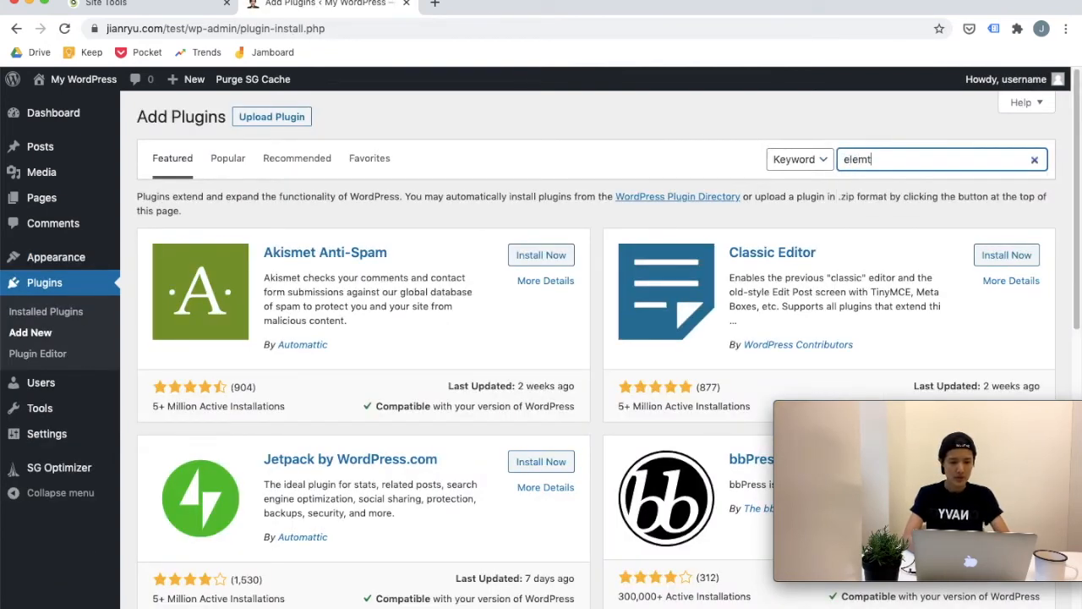
type("elementor")
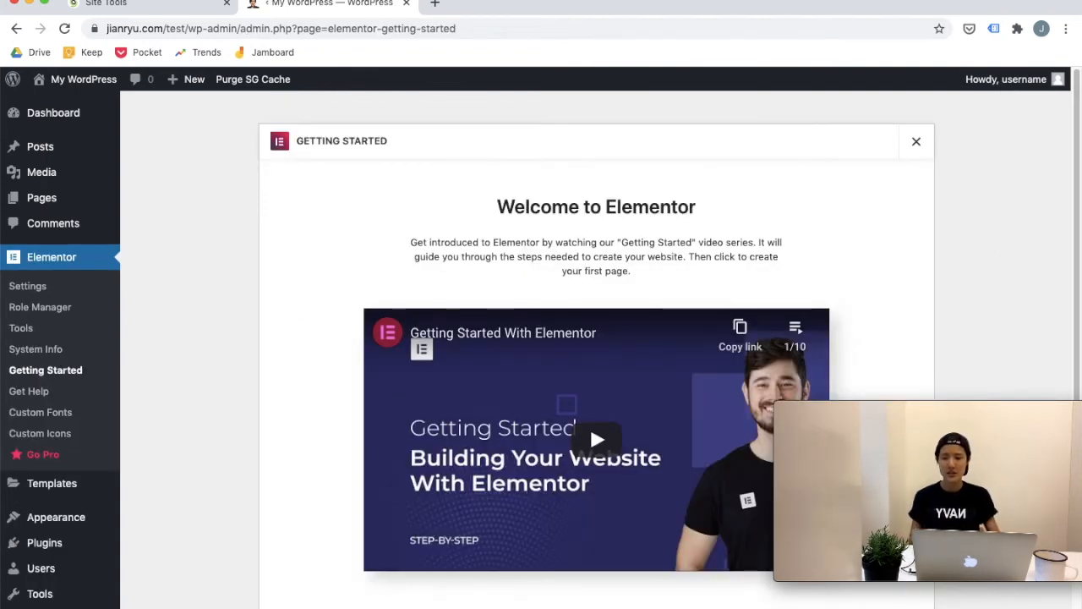
mouse_move(84, 79)
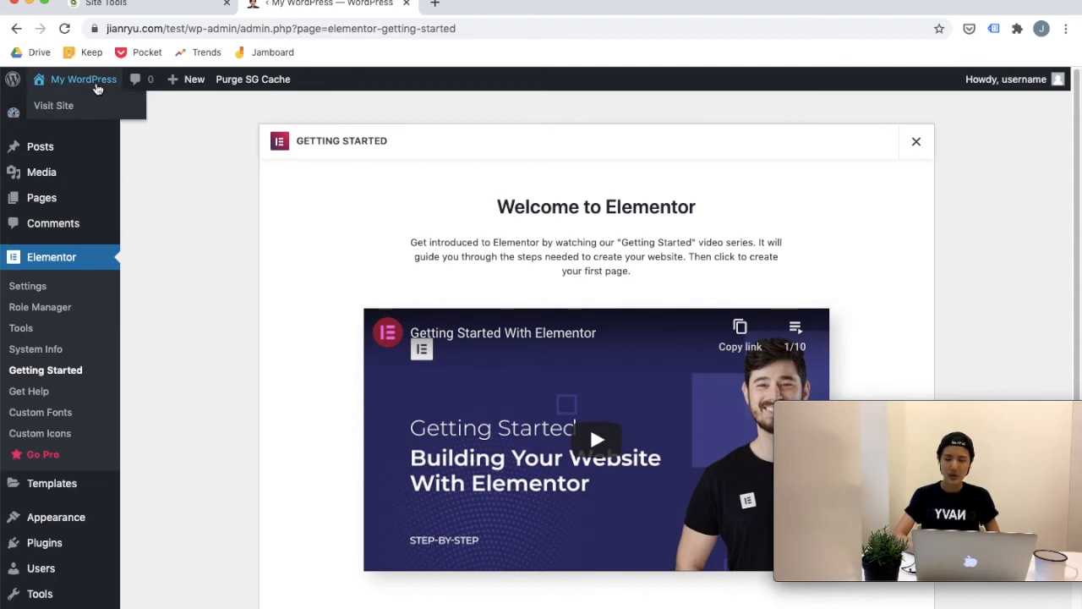
Step: View the still-plain live front page, then return to the WordPress Dashboard
left_click(53, 106)
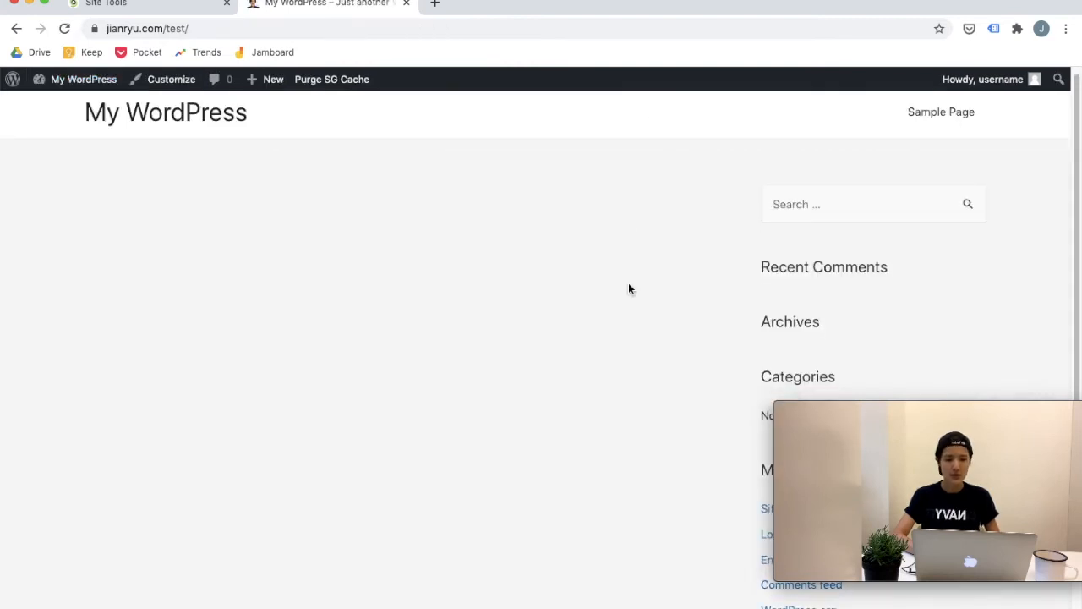
scroll(628, 289, "down", 2)
scroll(628, 288, "up", 2)
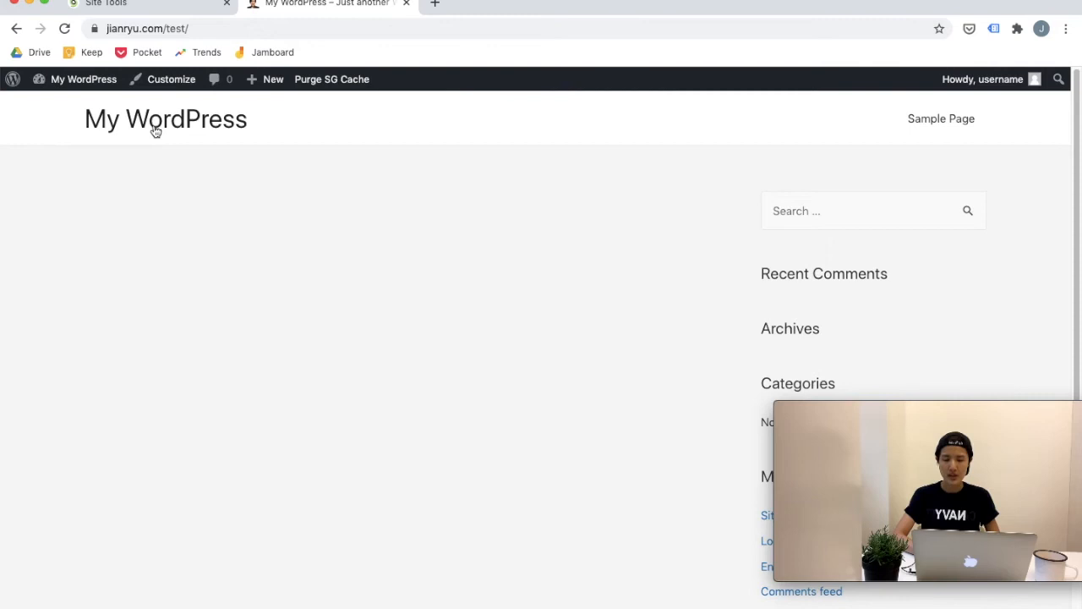
left_click(74, 110)
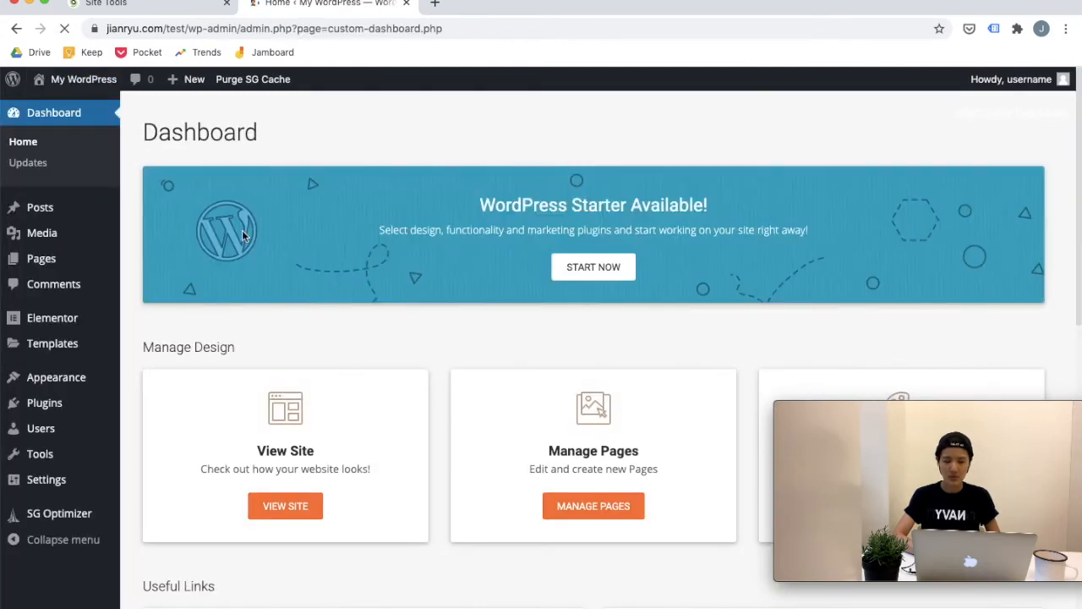
mouse_move(77, 387)
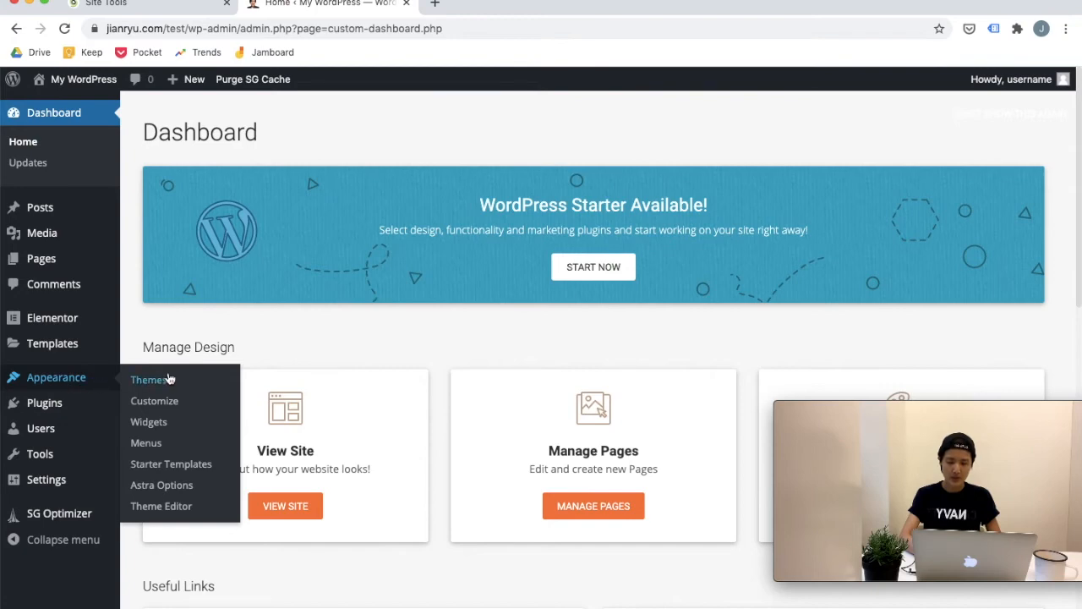
Step: Open the Starter Templates library and pick Elementor as the page builder
left_click(195, 473)
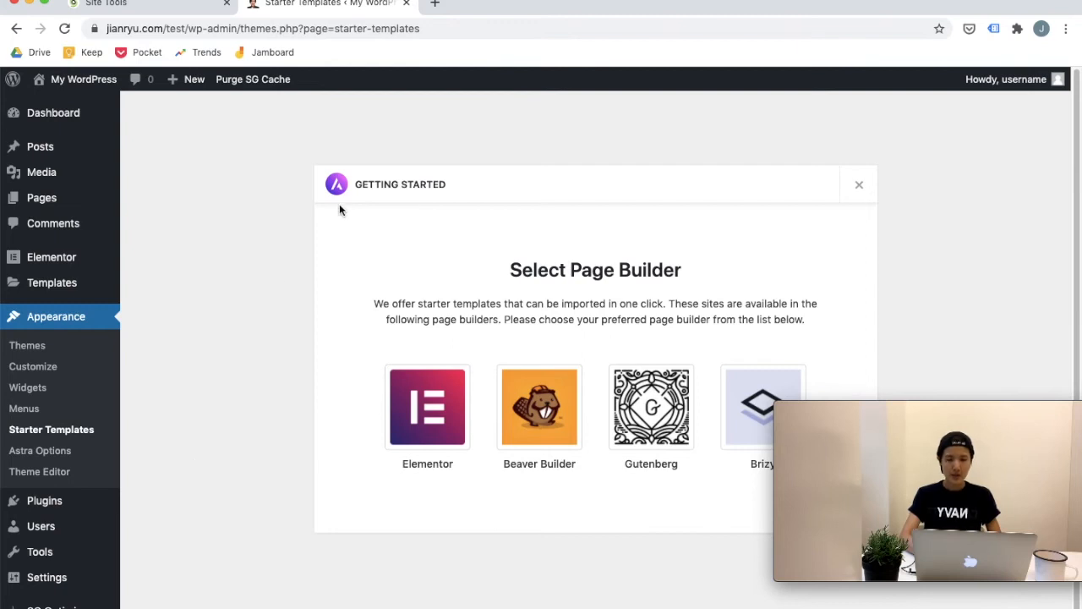
scroll(362, 244, "down", 1)
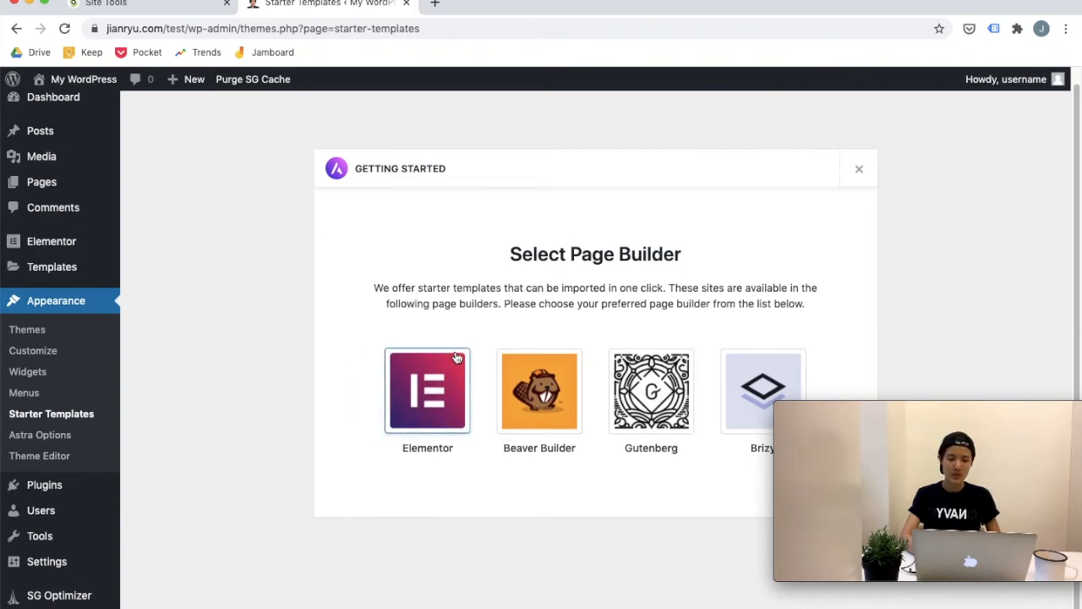
left_click(430, 397)
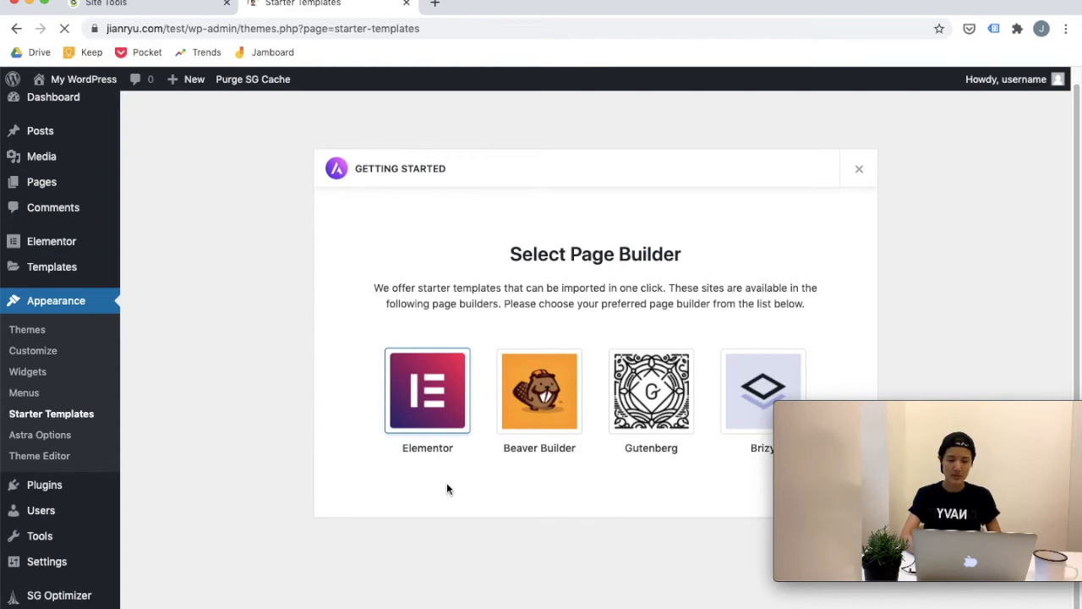
scroll(818, 244, "down", 6)
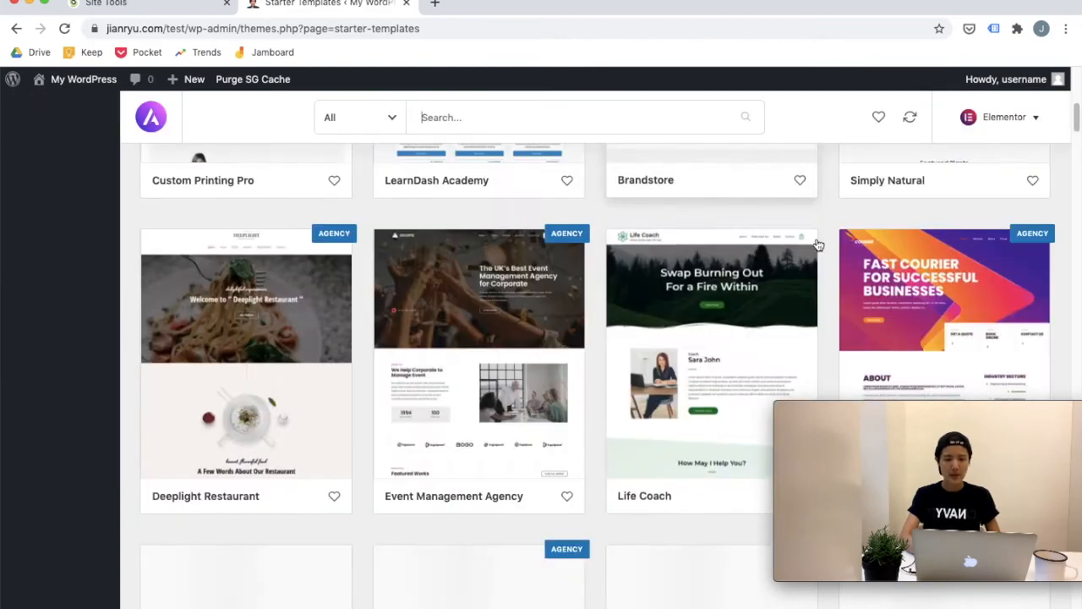
scroll(819, 245, "up", 7)
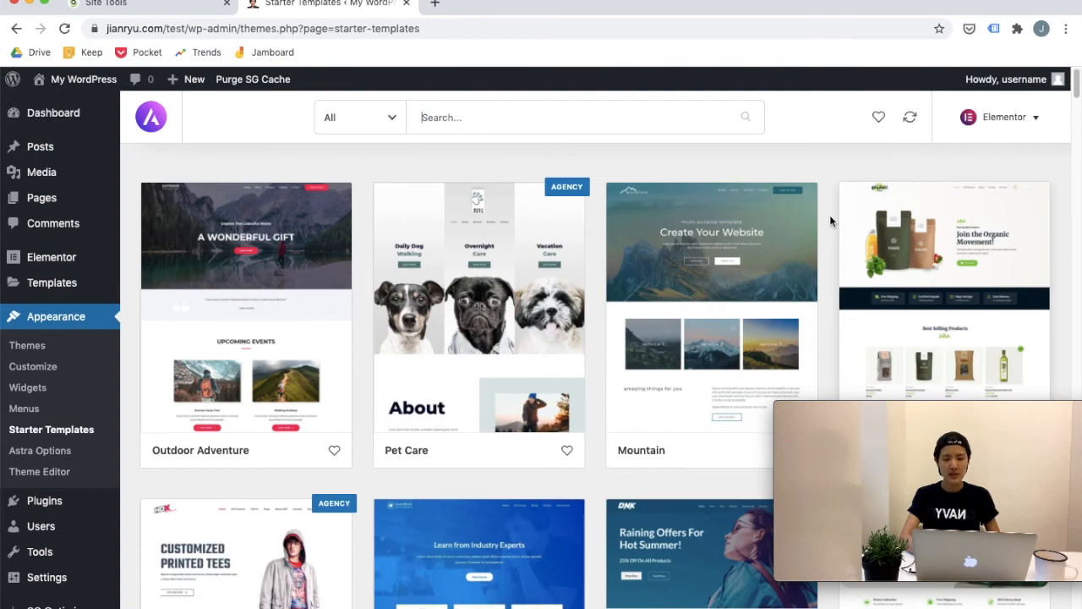
scroll(829, 215, "down", 4)
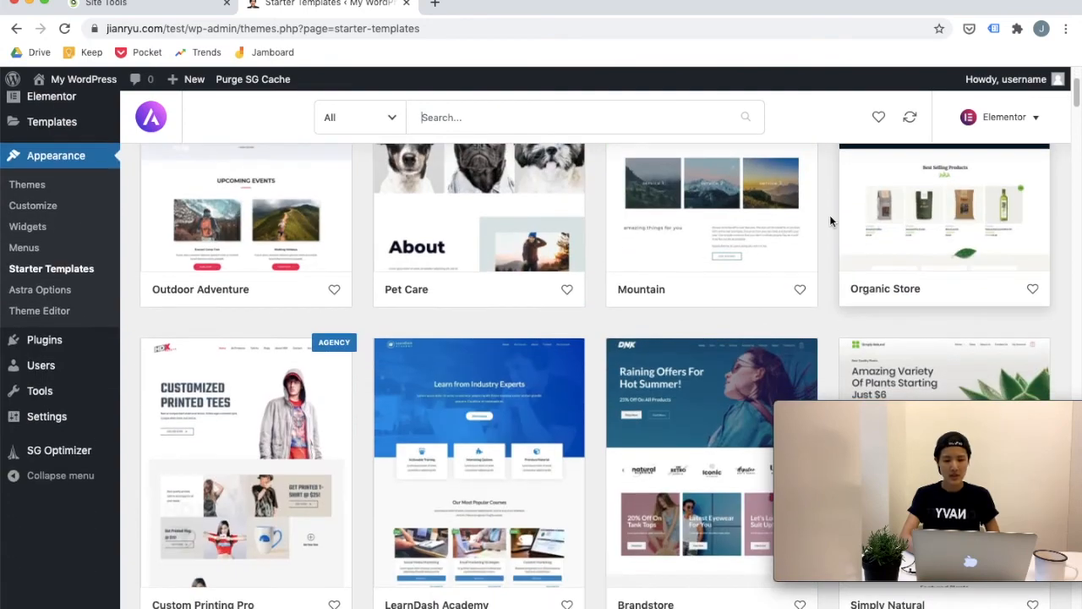
scroll(829, 215, "down", 2)
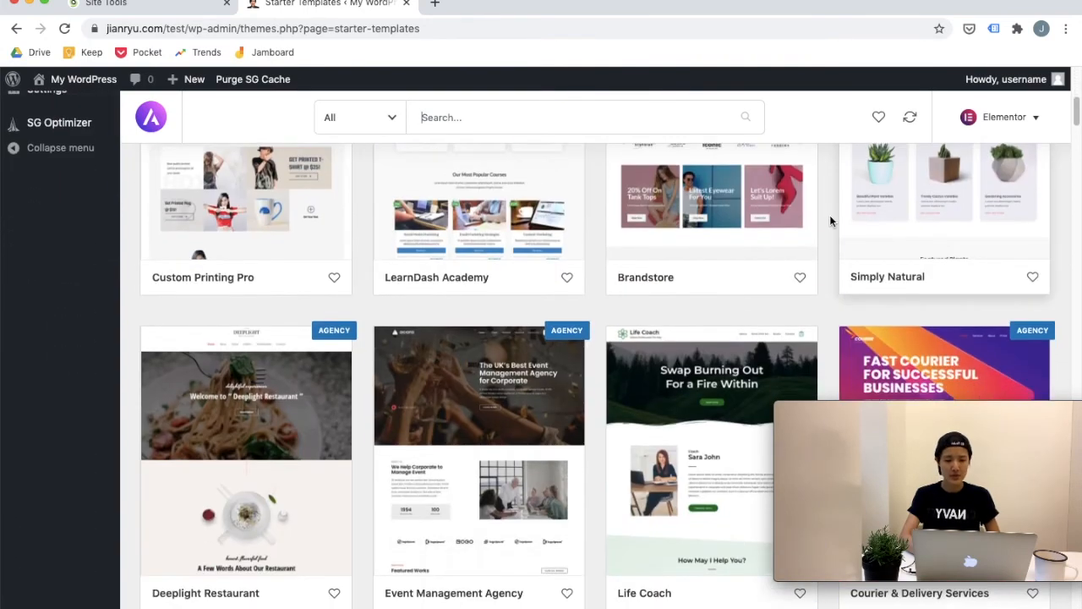
Step: Clear the template search and filter the gallery to free templates only
type("a")
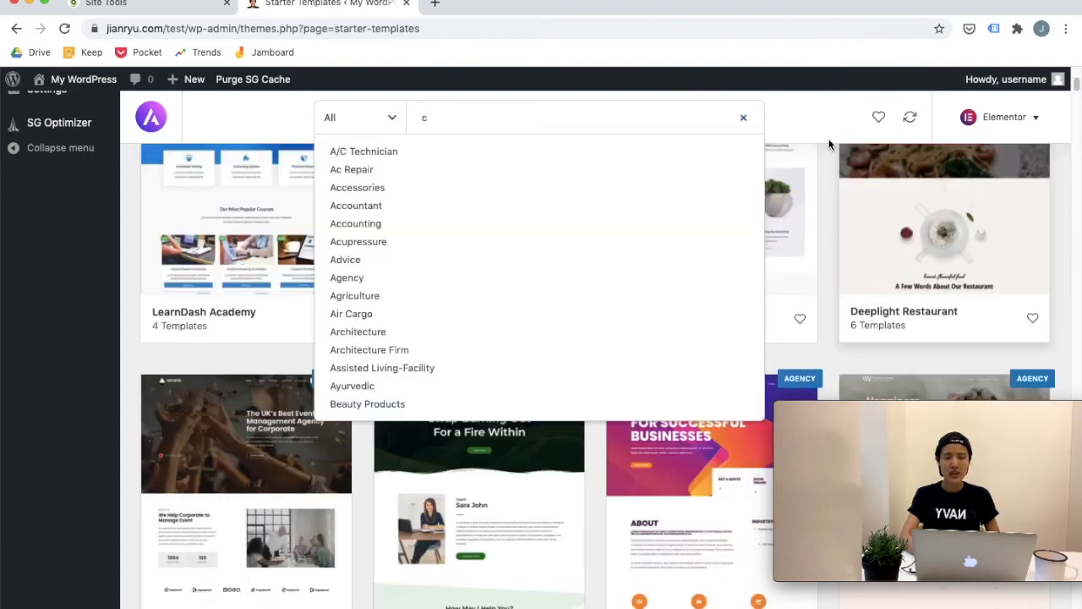
key("BackSpace")
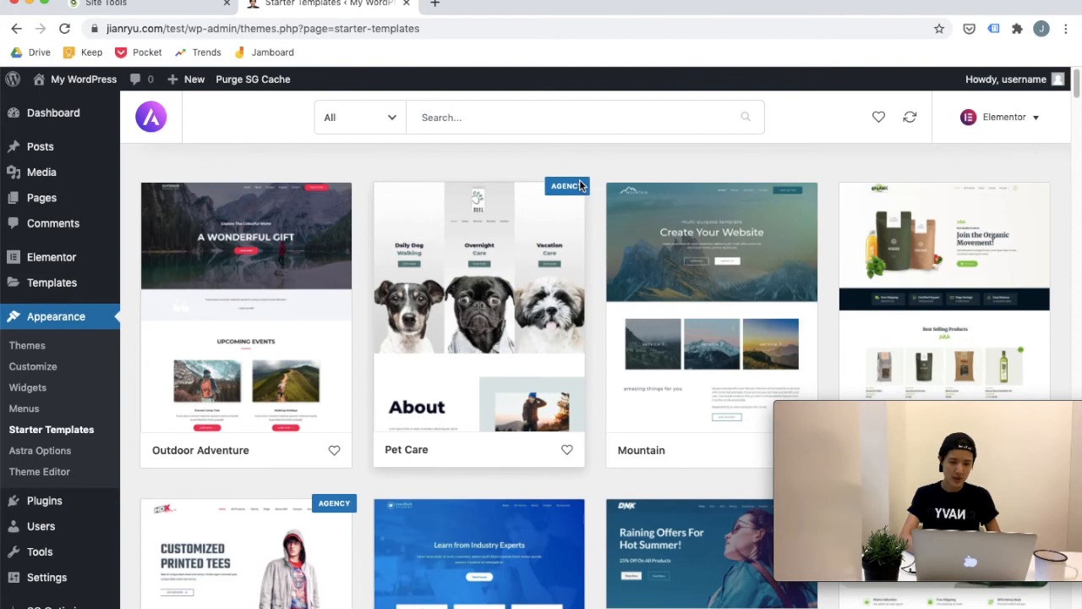
scroll(592, 190, "down", 2)
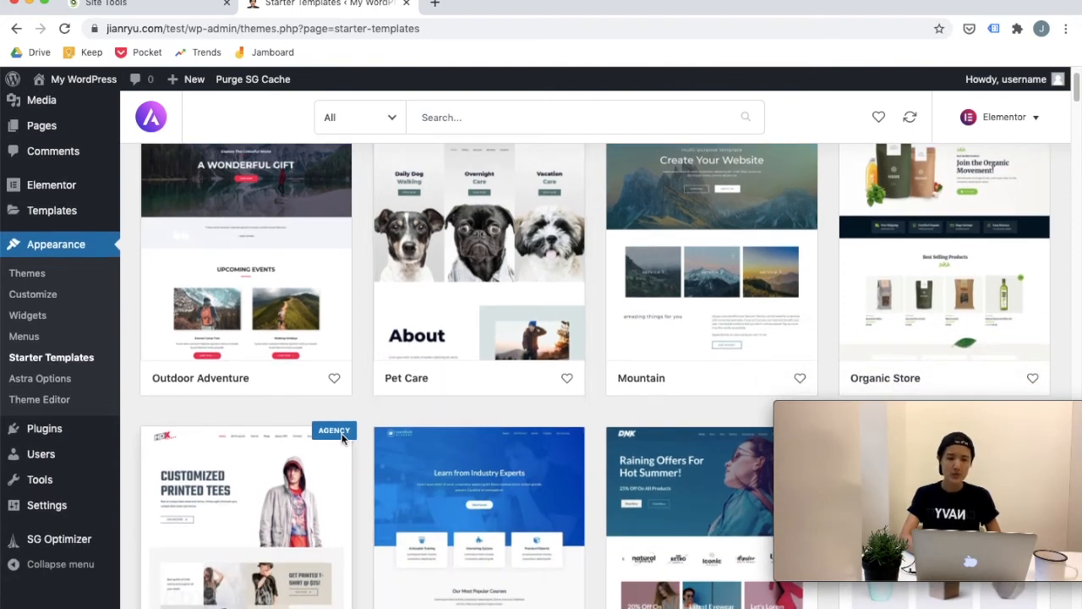
scroll(524, 338, "down", 3)
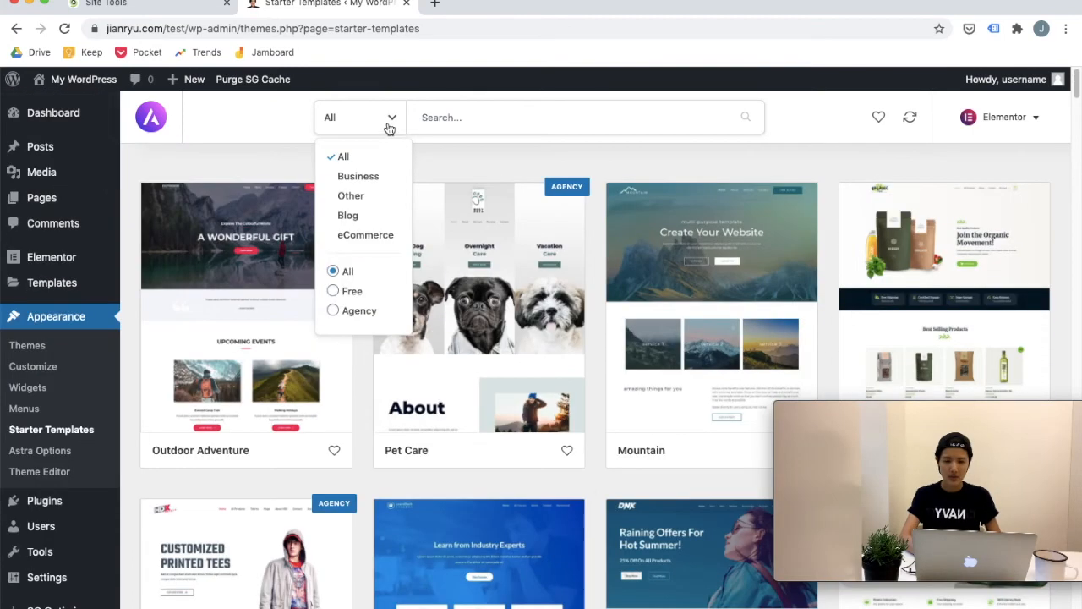
left_click(389, 129)
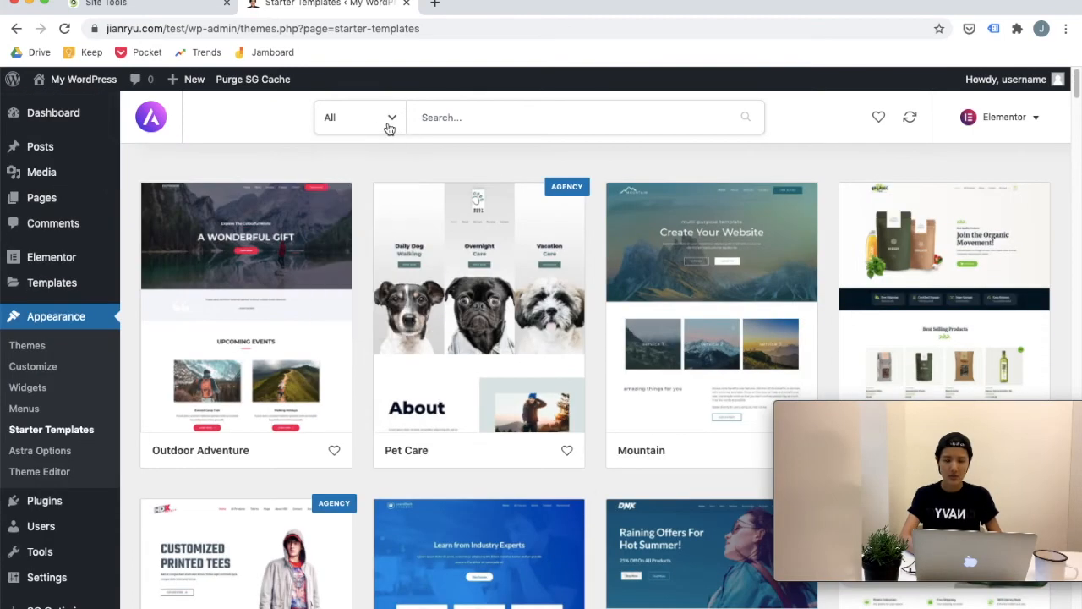
left_click(376, 127)
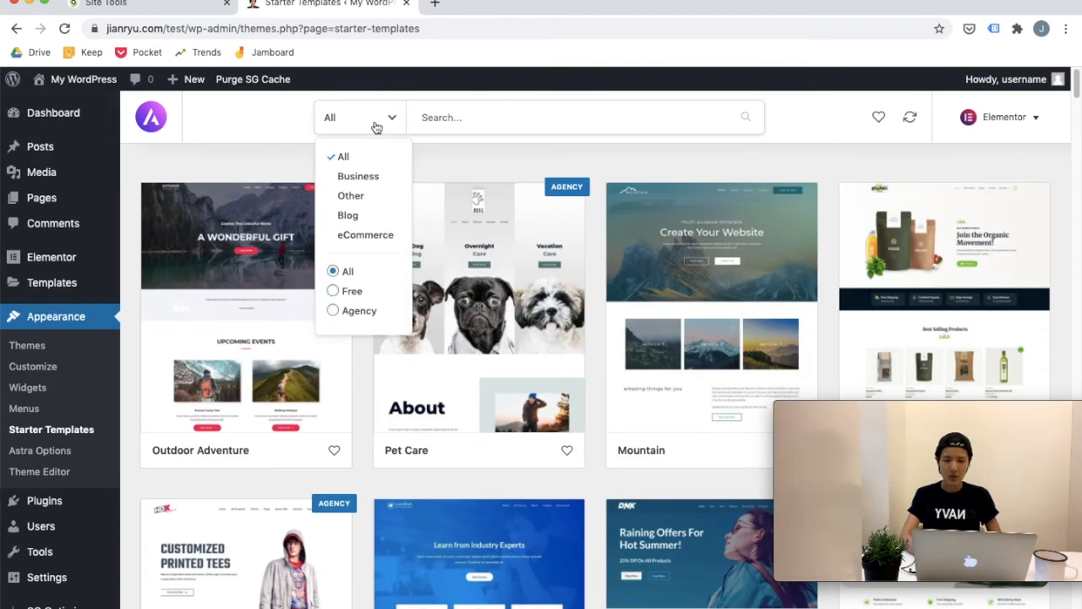
left_click(333, 292)
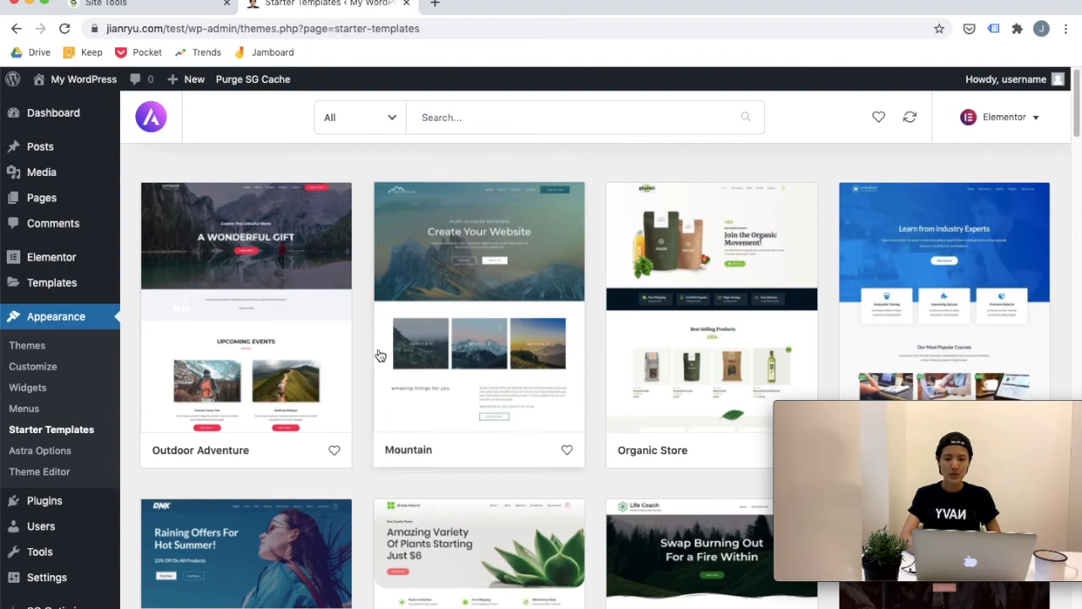
Step: Scroll the free template gallery down until the Car Wash card is visible
scroll(379, 355, "down", 3)
scroll(380, 355, "down", 7)
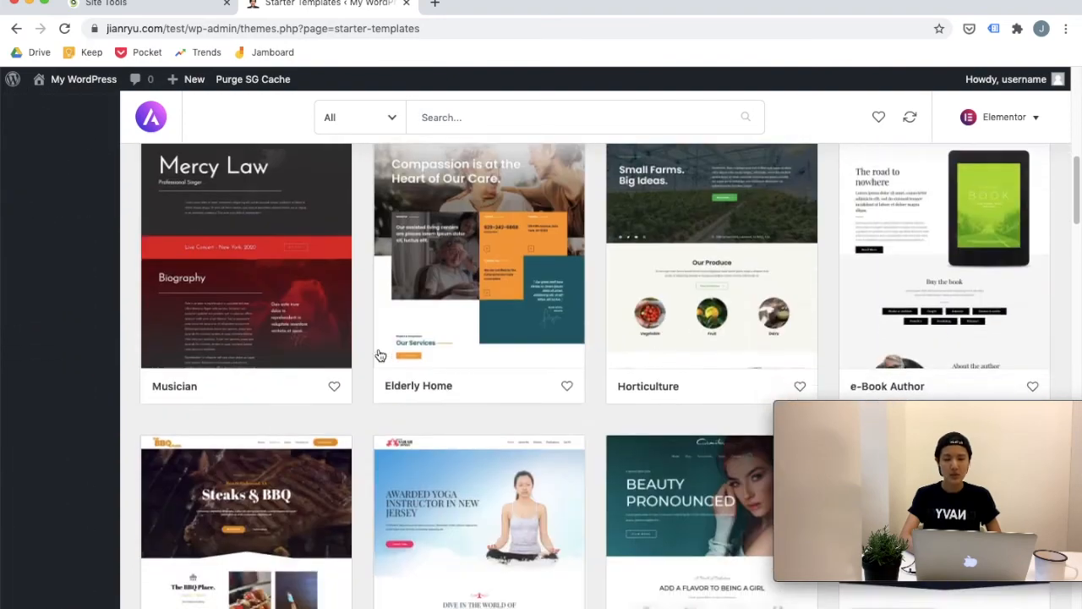
scroll(379, 356, "down", 5)
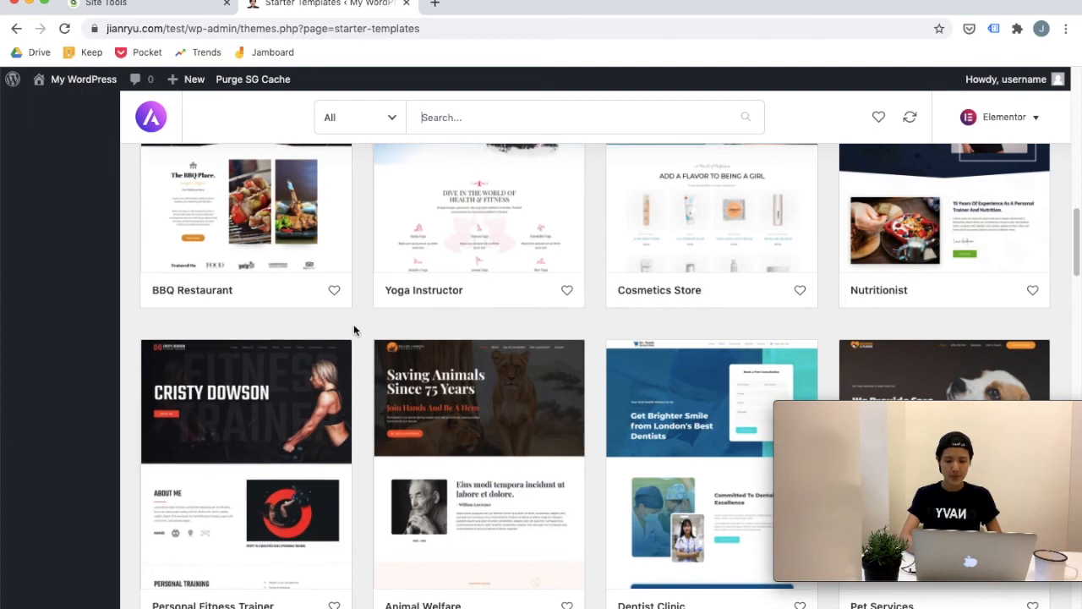
scroll(356, 329, "down", 4)
scroll(354, 330, "down", 3)
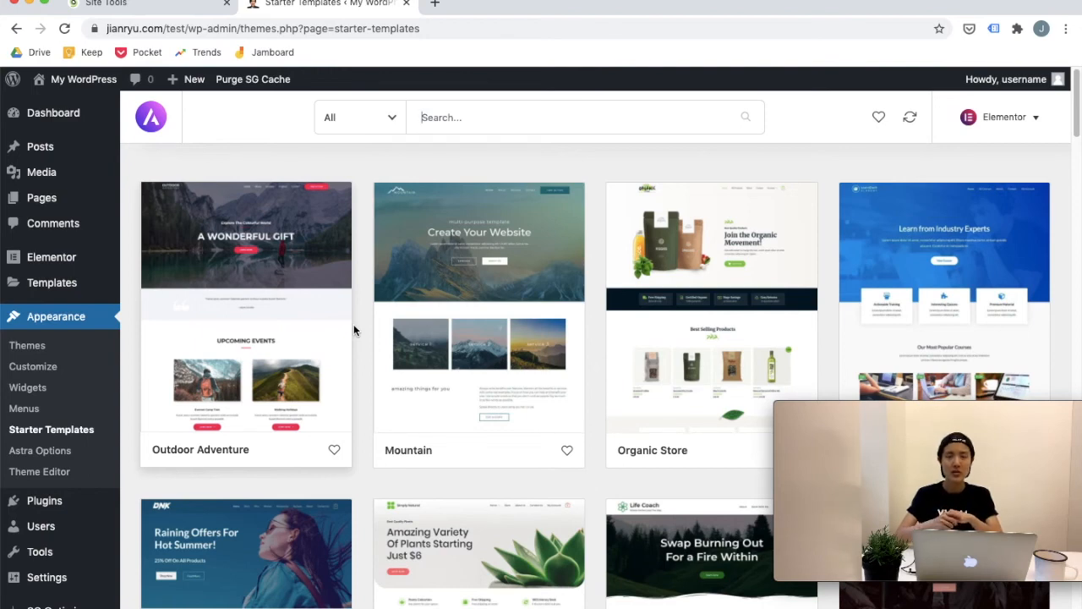
scroll(594, 169, "down", 2)
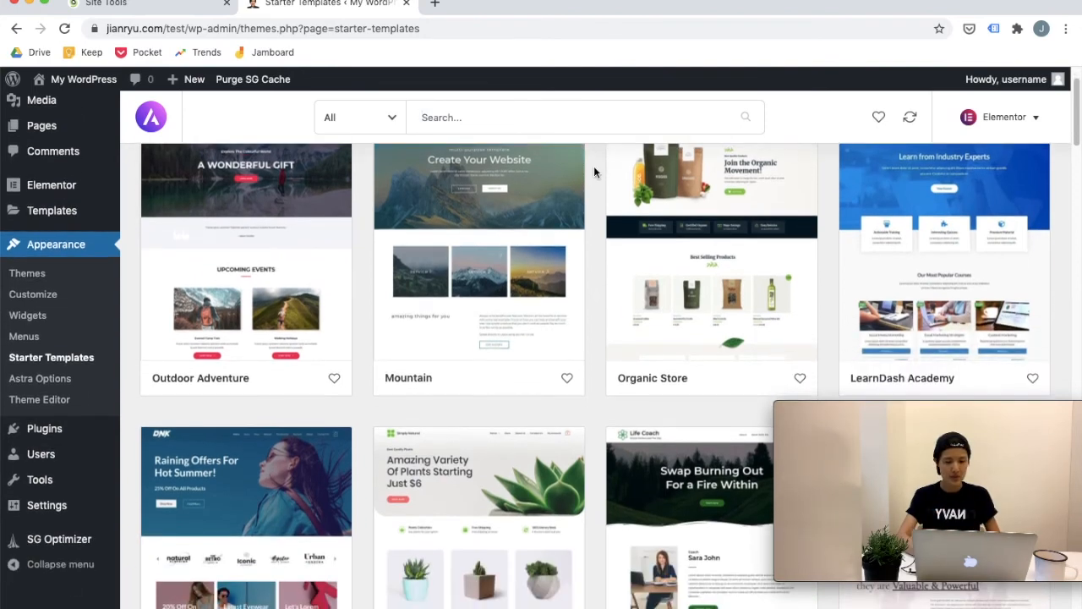
scroll(593, 169, "down", 3)
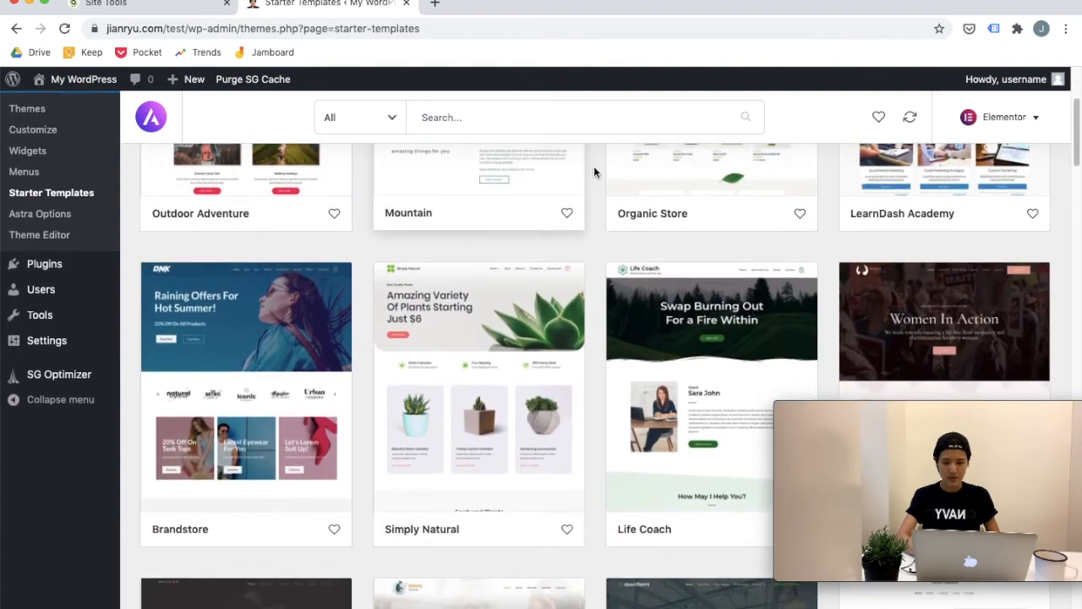
scroll(594, 172, "down", 3)
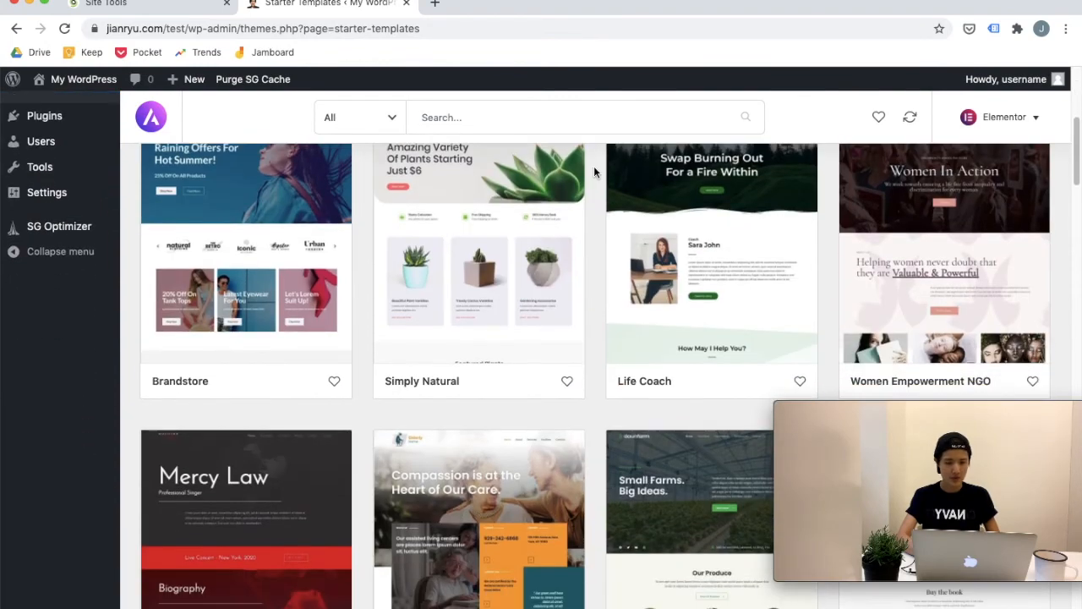
scroll(594, 172, "down", 4)
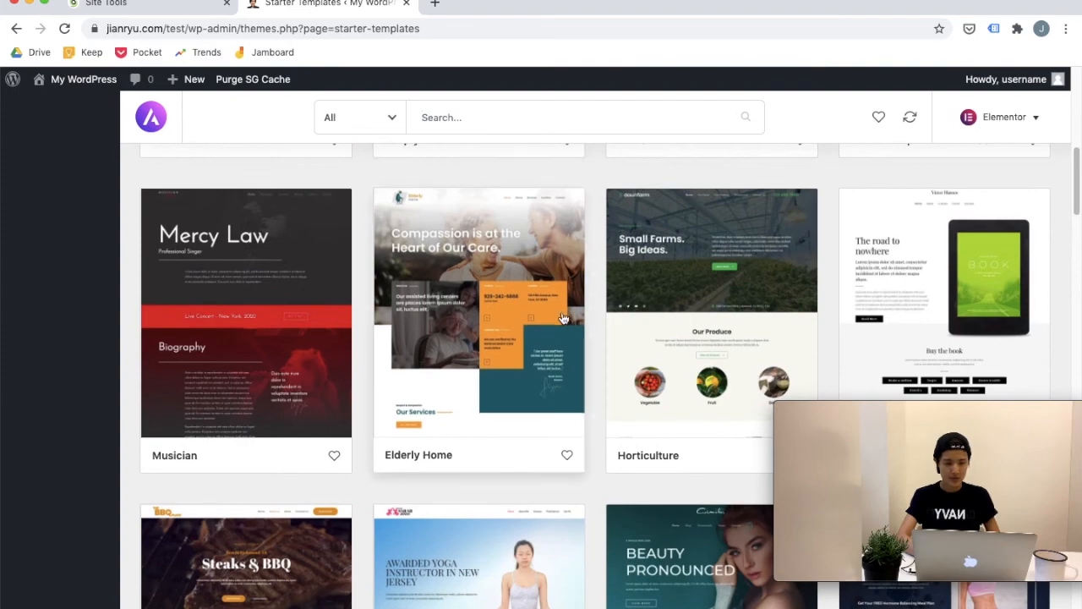
scroll(562, 318, "down", 2)
scroll(564, 318, "down", 15)
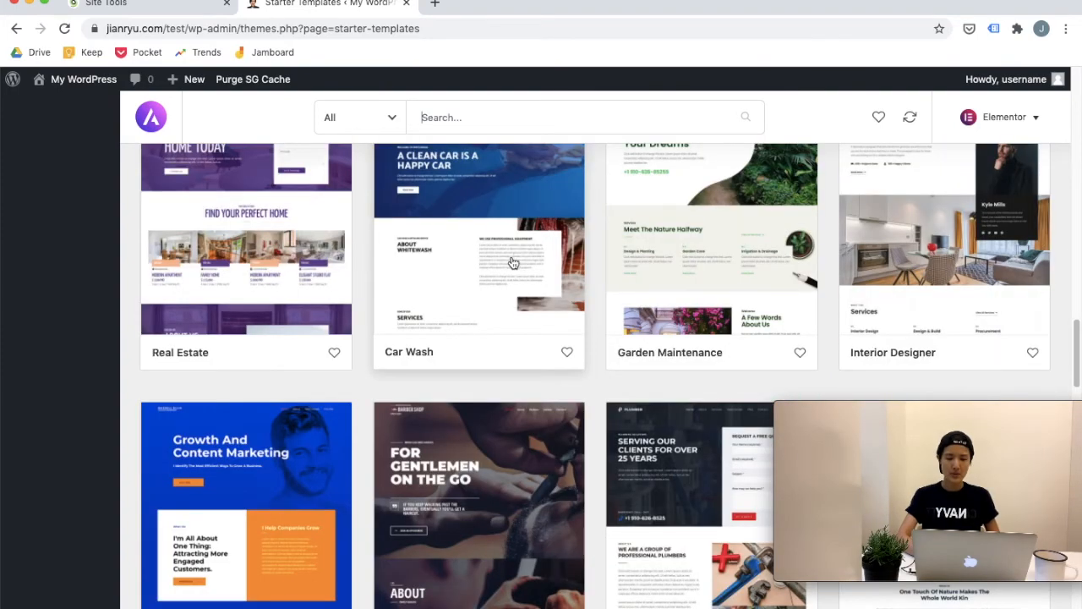
scroll(498, 304, "up", 2)
Step: Open the Car Wash template, start Import Complete Site and tick Delete Previously Imported Site
left_click(498, 304)
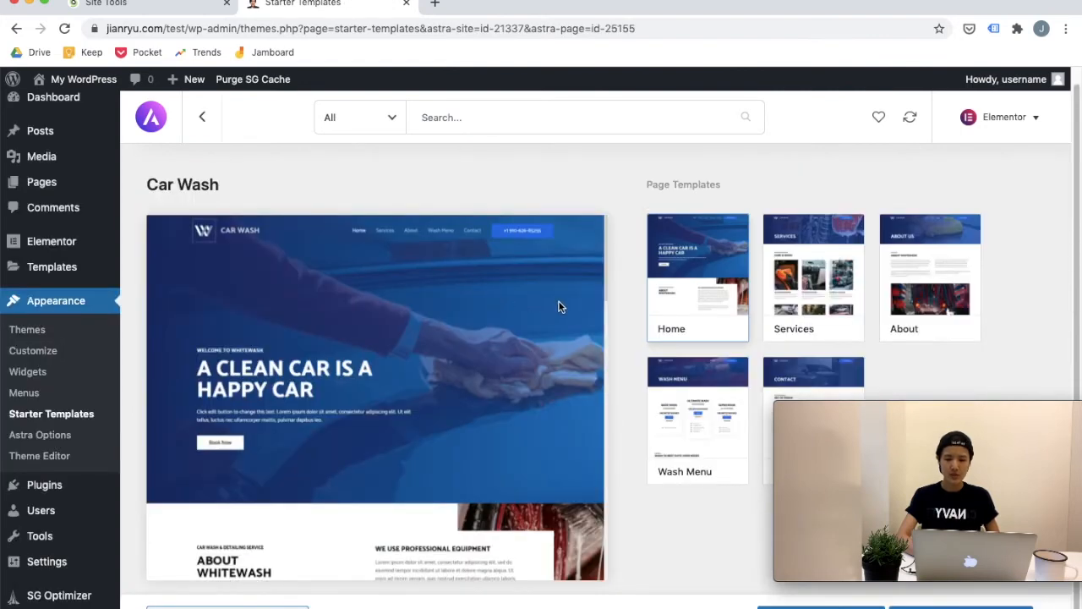
scroll(354, 216, "down", 3)
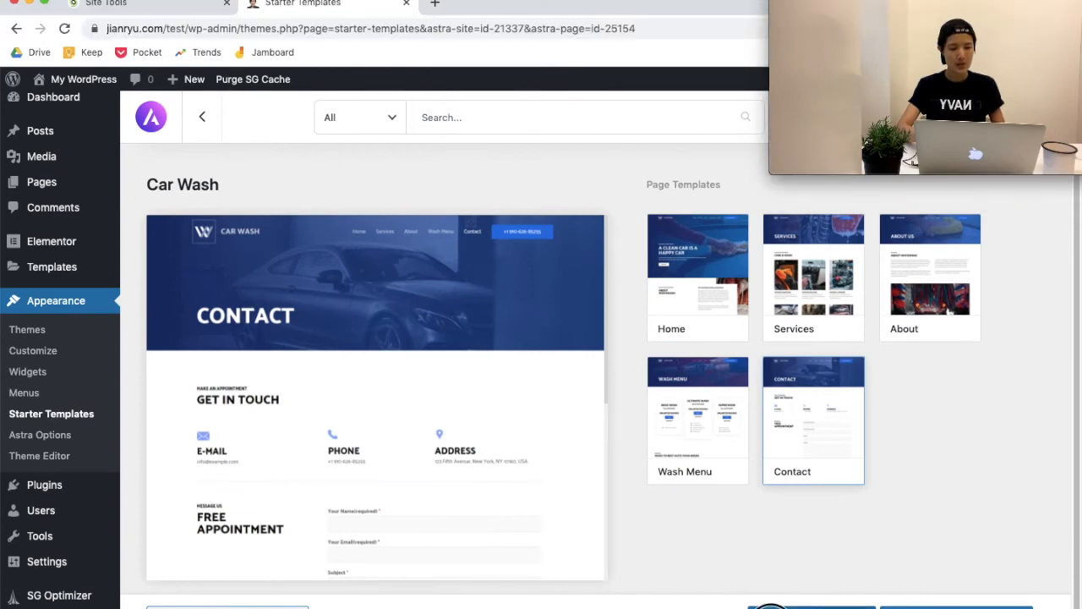
left_click(772, 597)
left_click(320, 293)
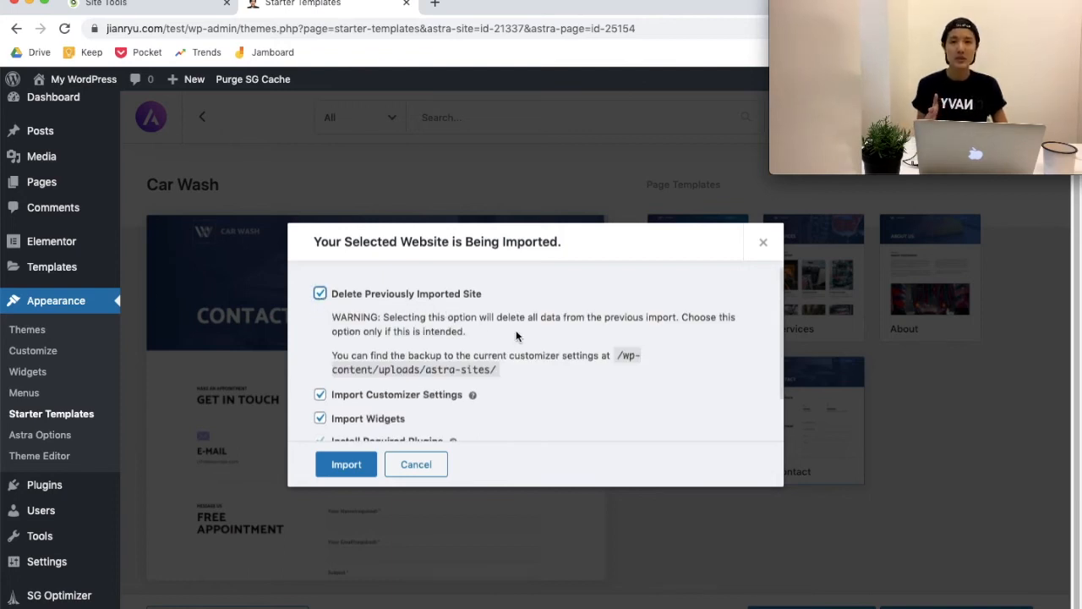
Step: Run the Car Wash import with the chosen options and open the new site via View Site
scroll(517, 335, "down", 2)
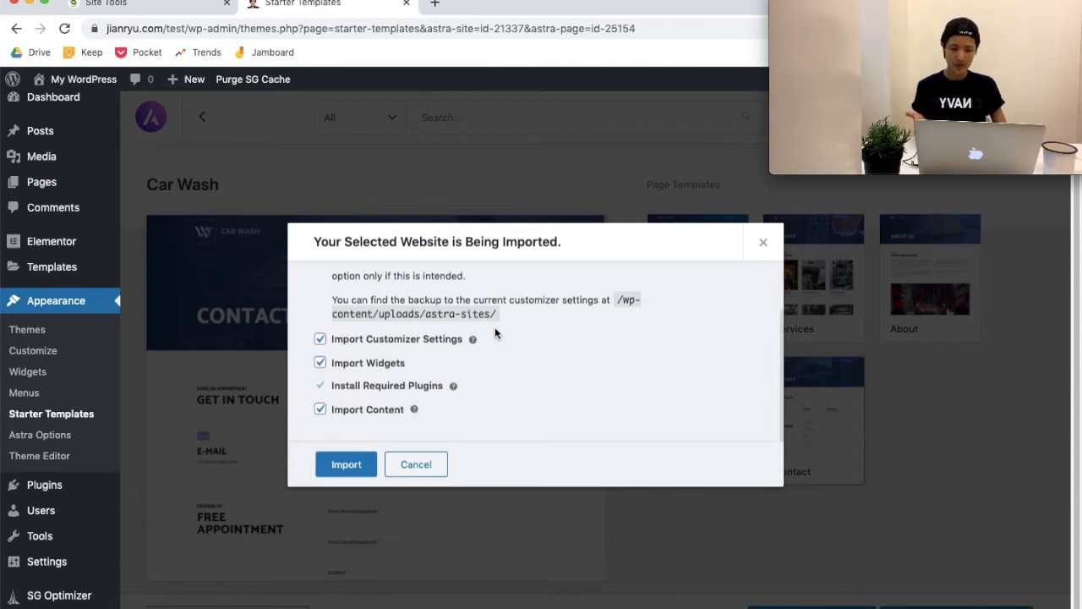
left_click(352, 472)
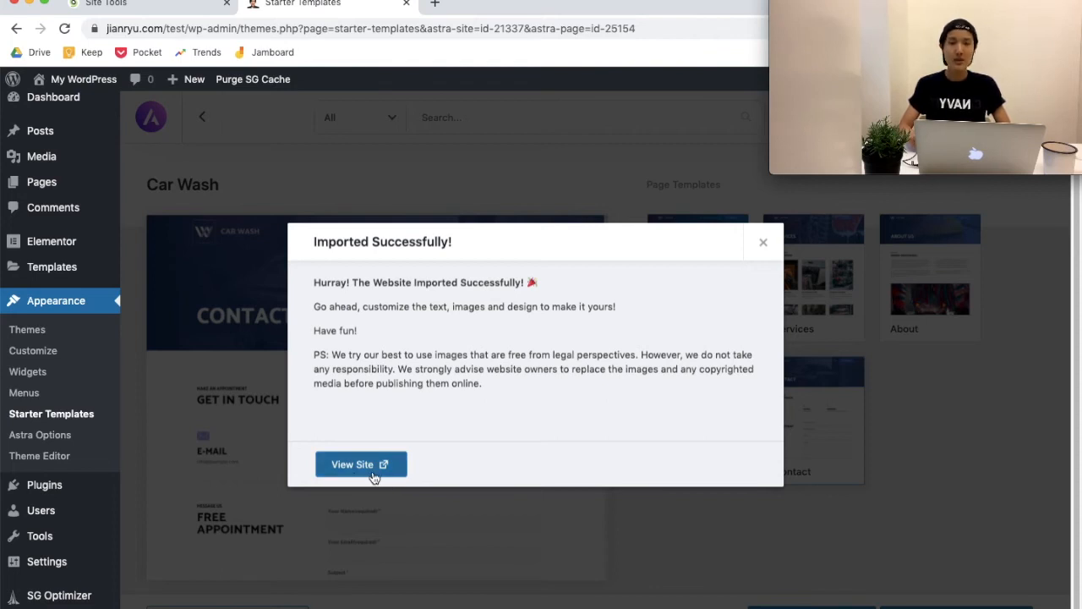
left_click(373, 478)
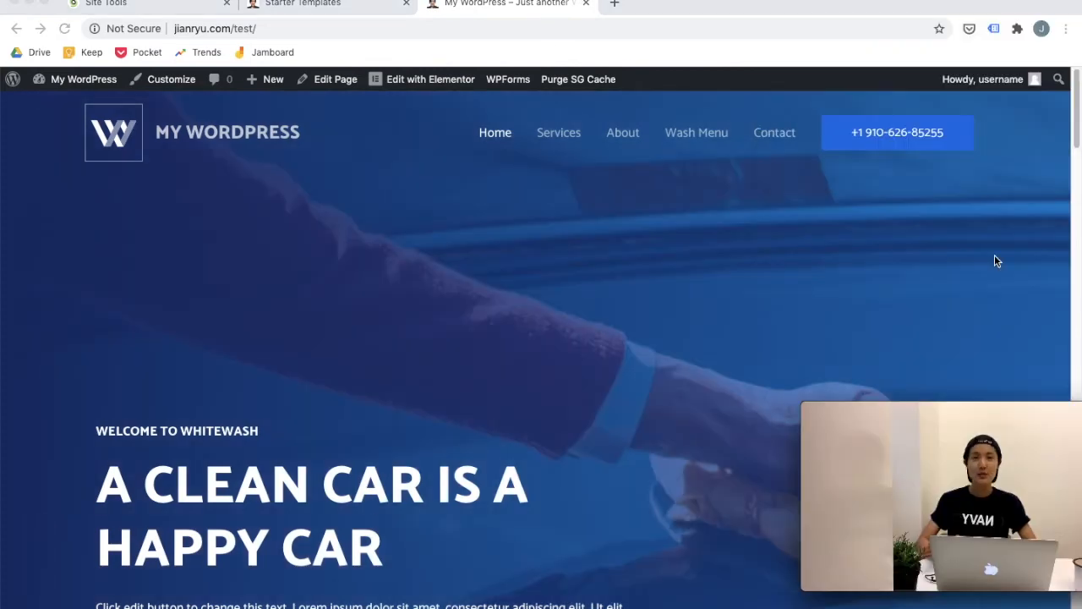
scroll(708, 256, "down", 5)
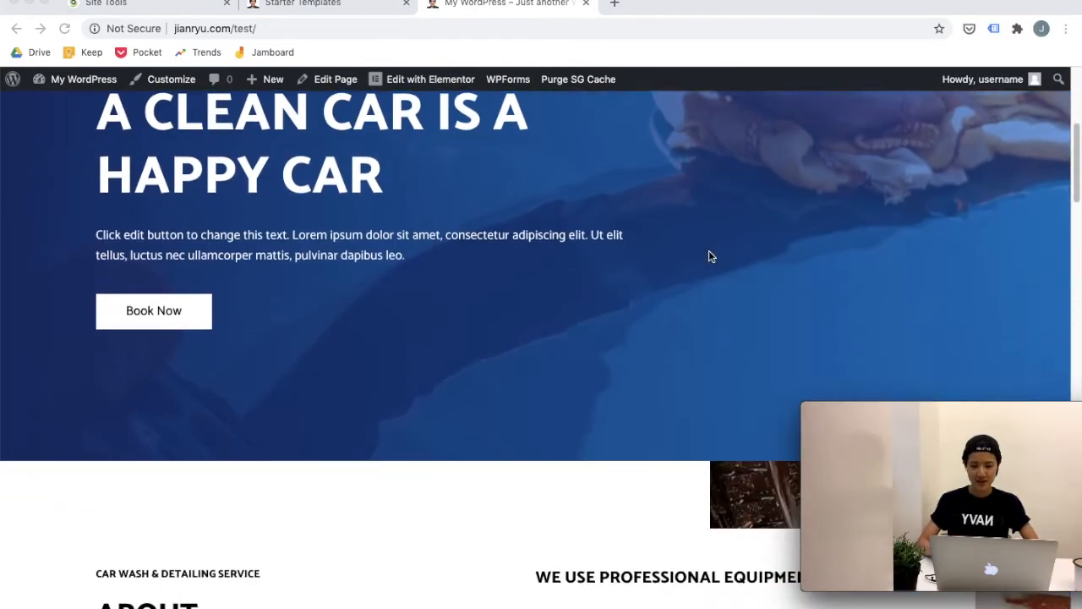
scroll(709, 256, "down", 10)
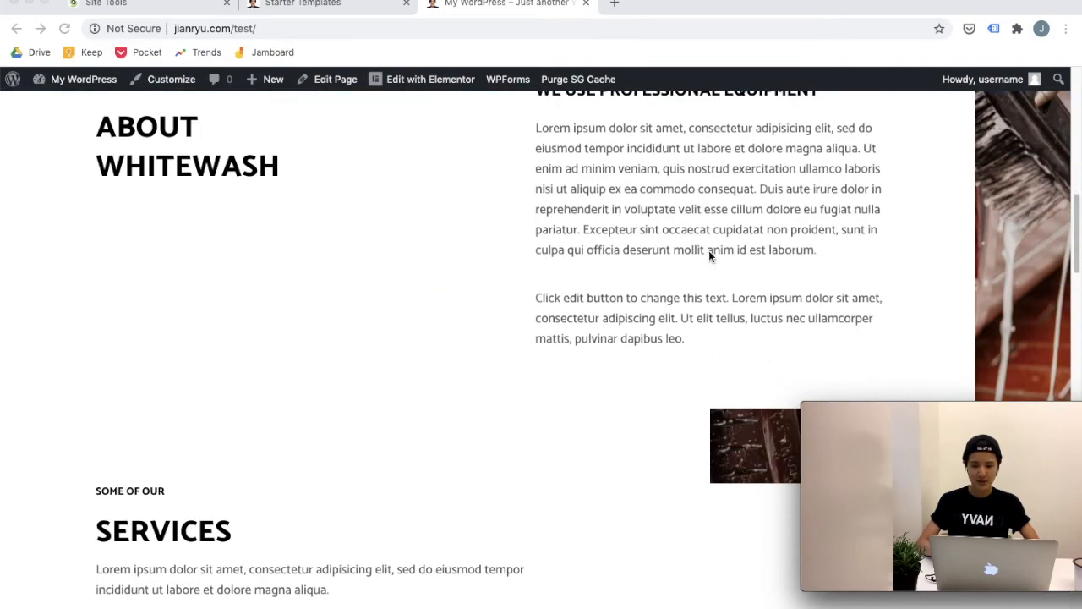
scroll(708, 256, "down", 10)
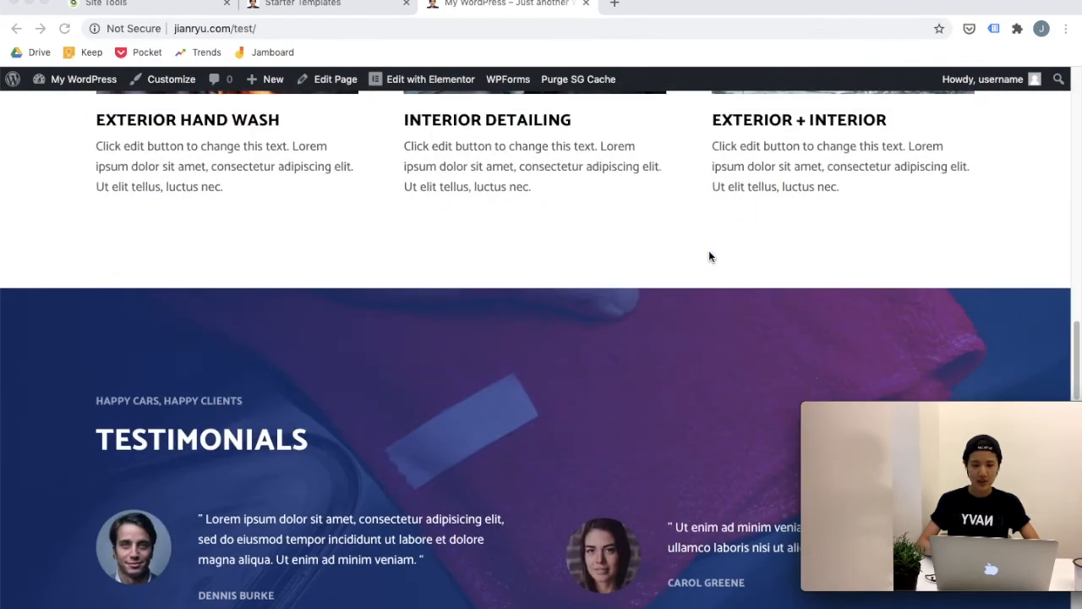
scroll(709, 256, "down", 10)
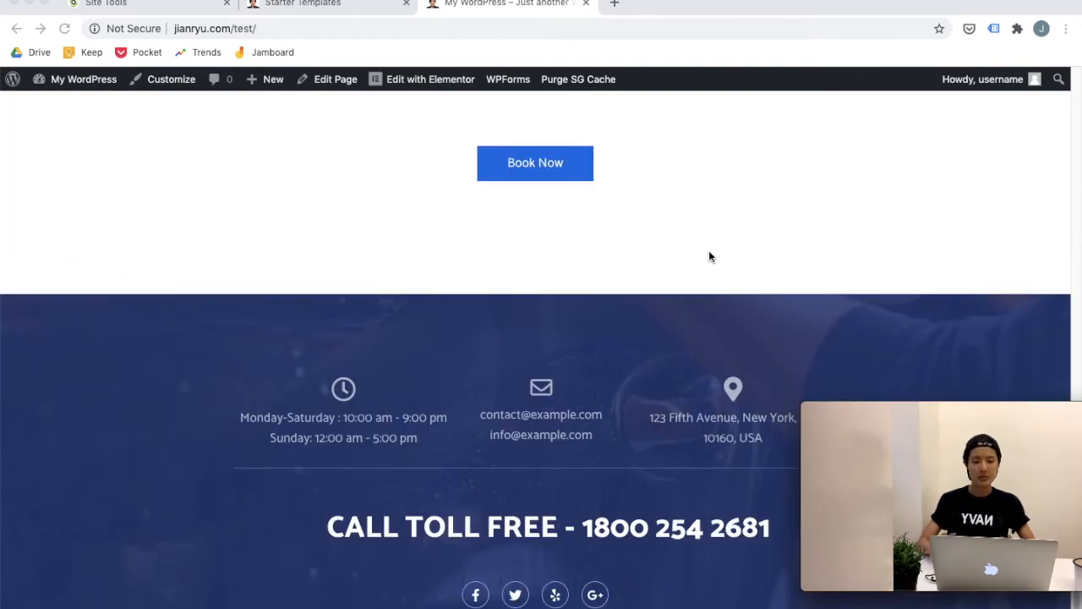
scroll(507, 402, "down", 2)
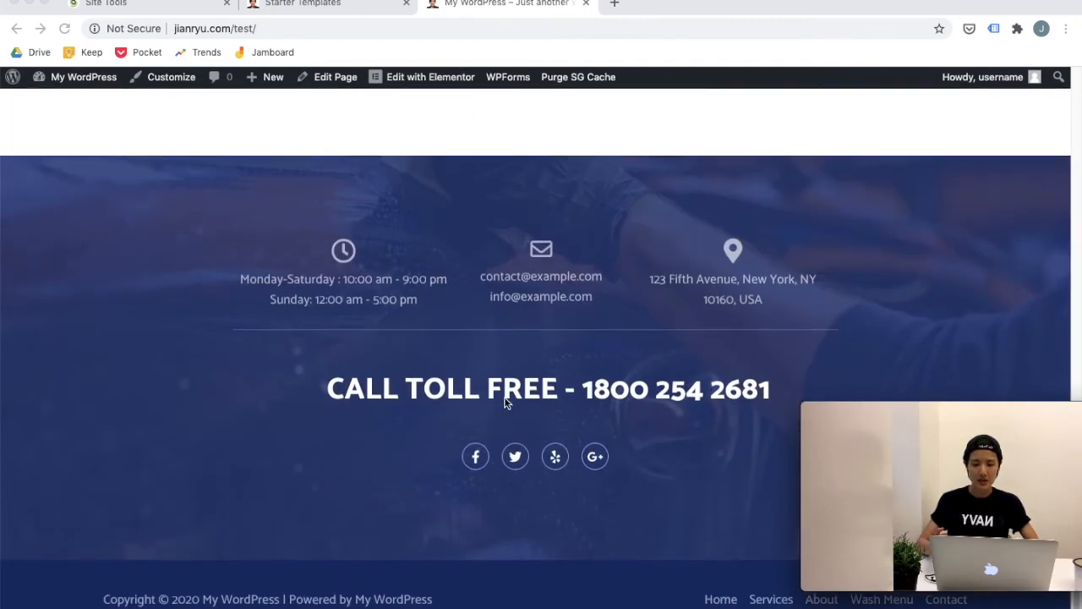
scroll(551, 279, "up", 10)
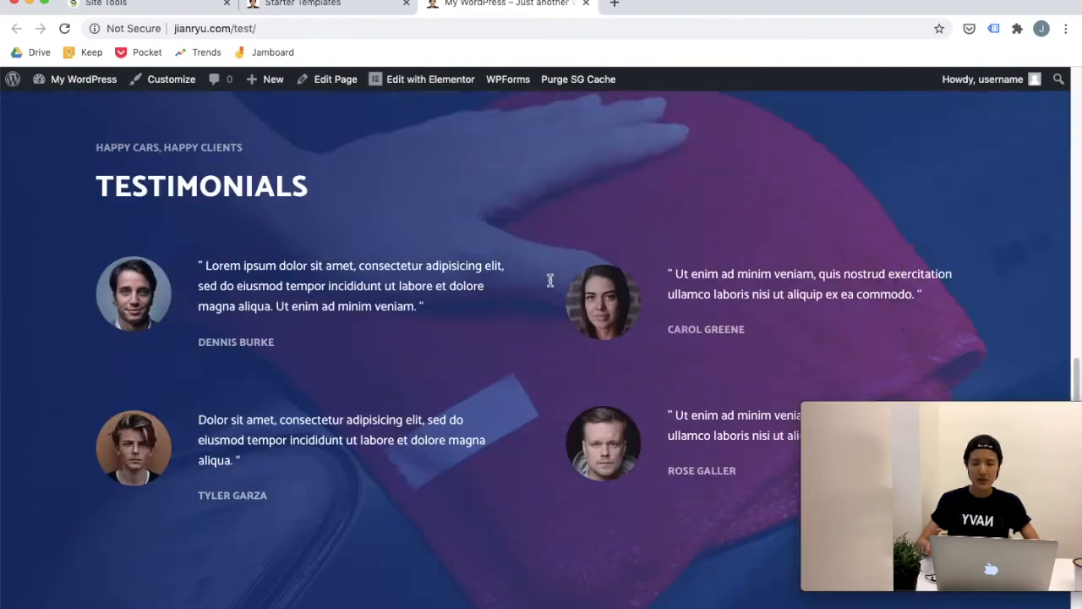
scroll(659, 215, "up", 15)
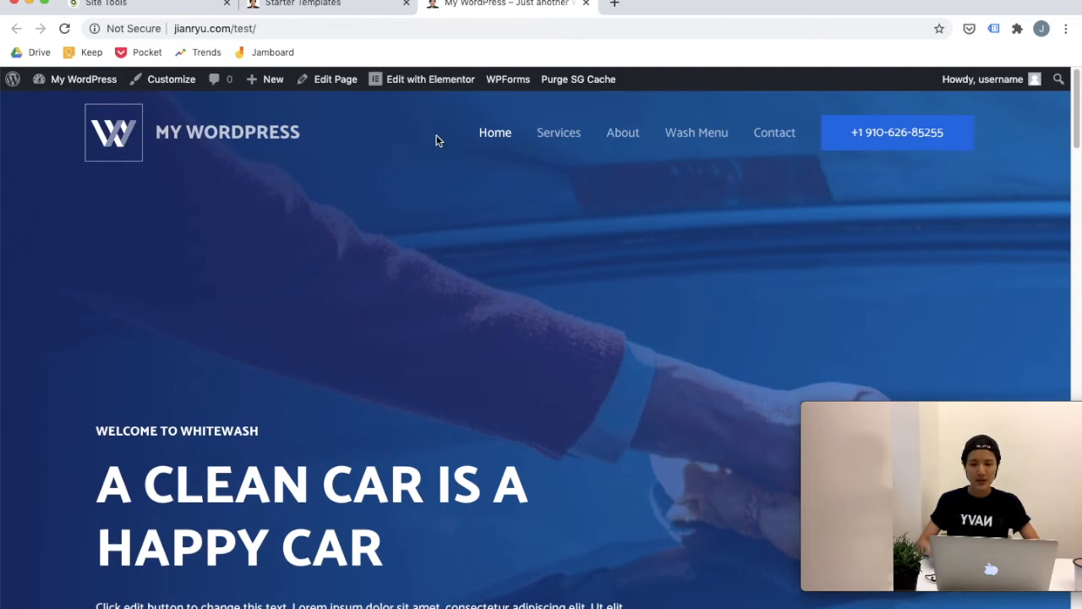
mouse_move(451, 91)
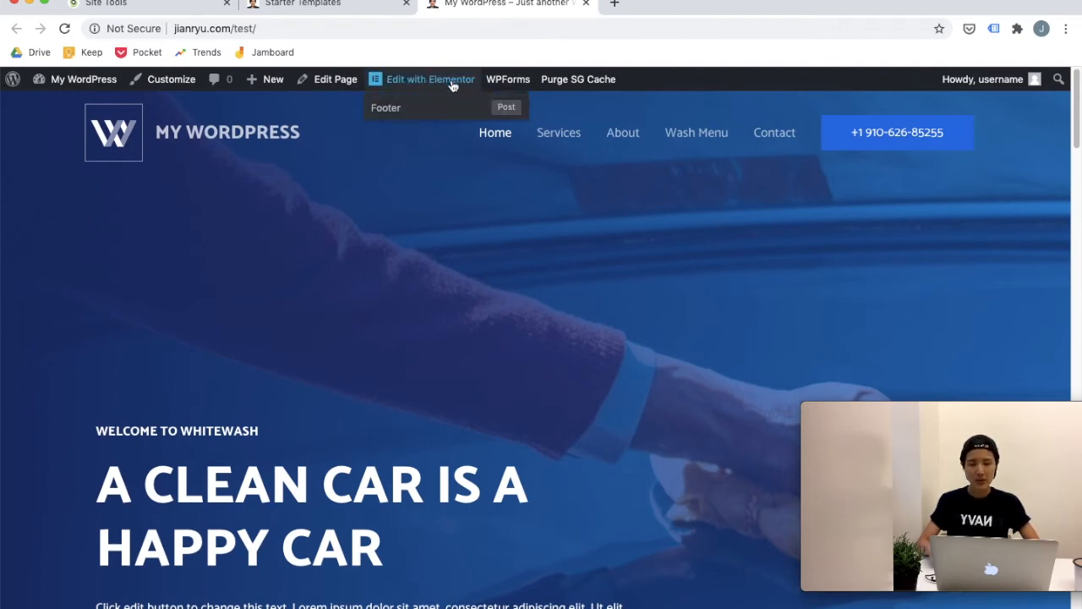
Step: Open the homepage in Elementor and retitle Welcome to Whitewash as a Korean car-centre homepage label
left_click(453, 84)
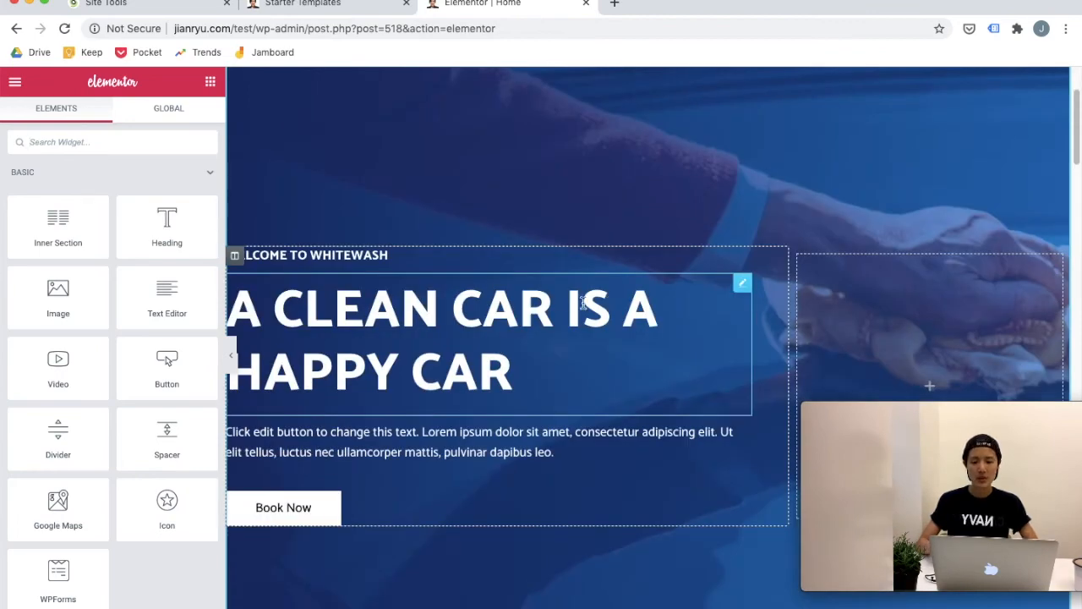
left_click(379, 254)
left_click(435, 322)
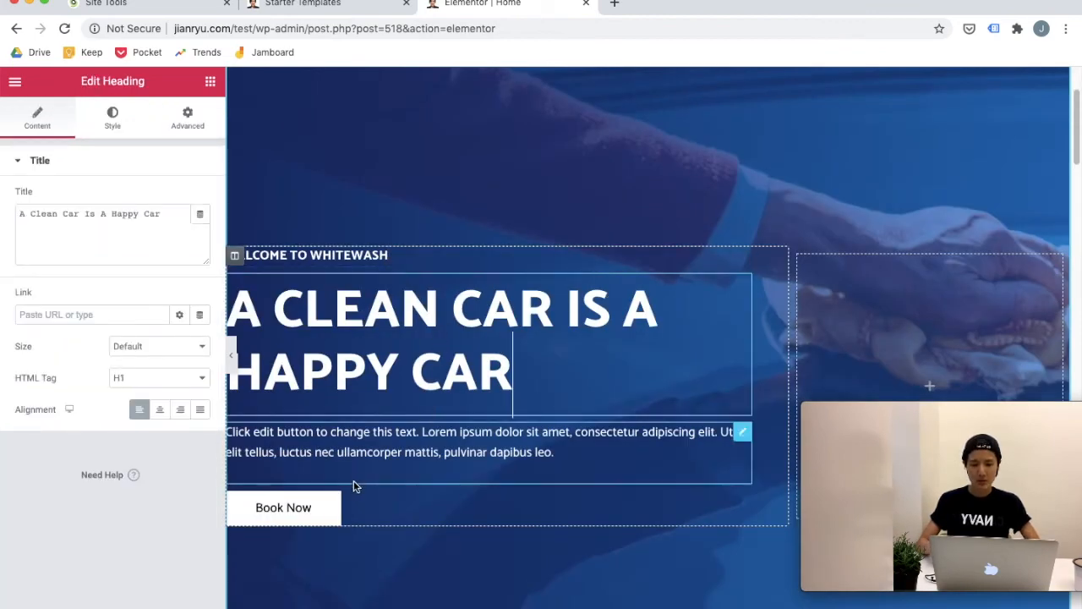
left_click(395, 457)
left_click(452, 347)
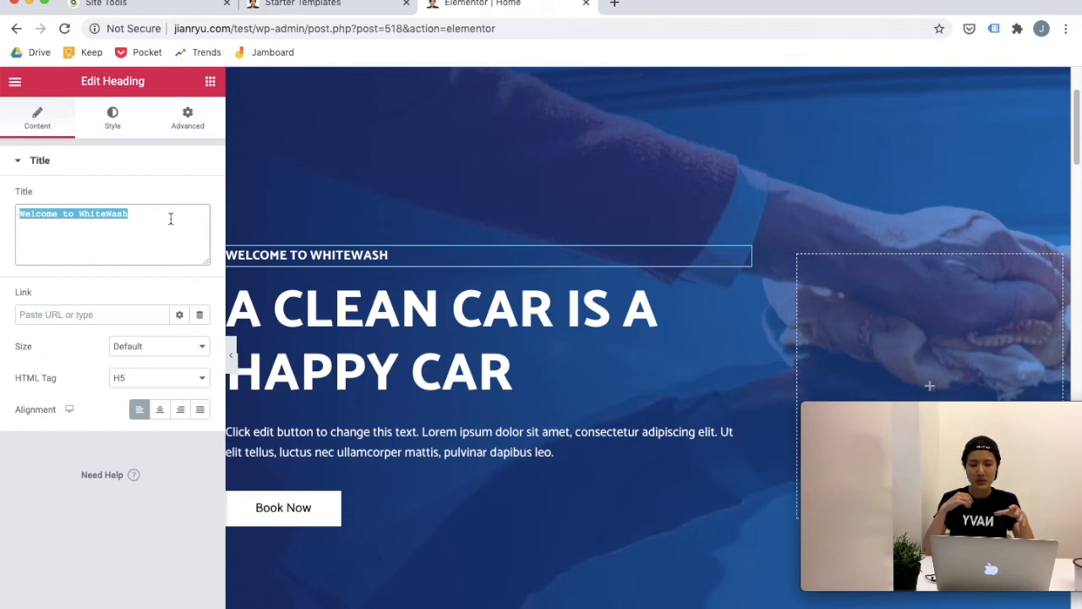
key("BackSpace")
type("류지안")
type(" 카세ㄴ")
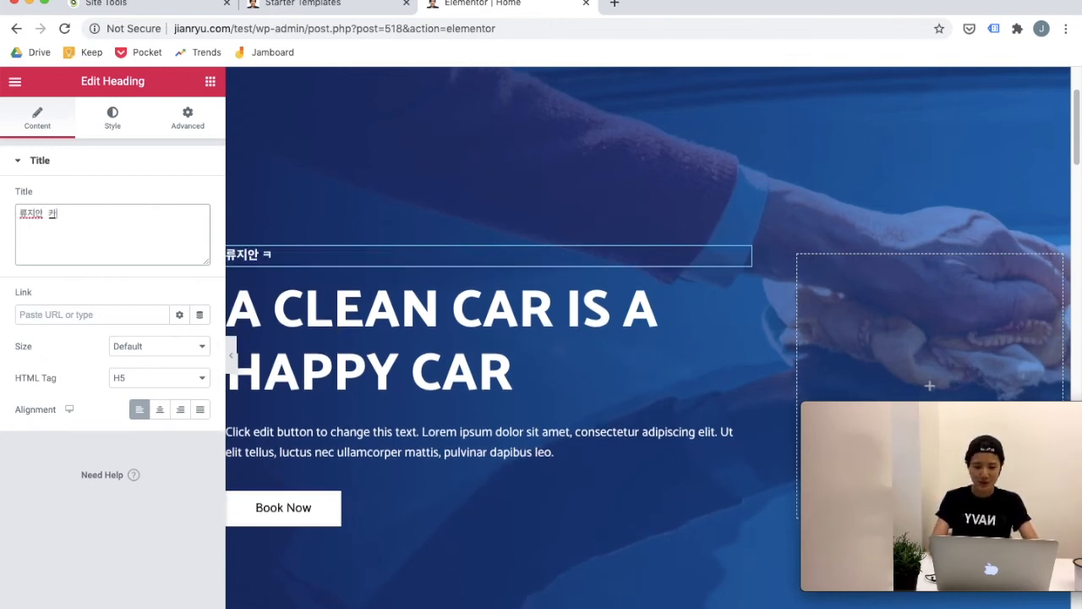
type("터")
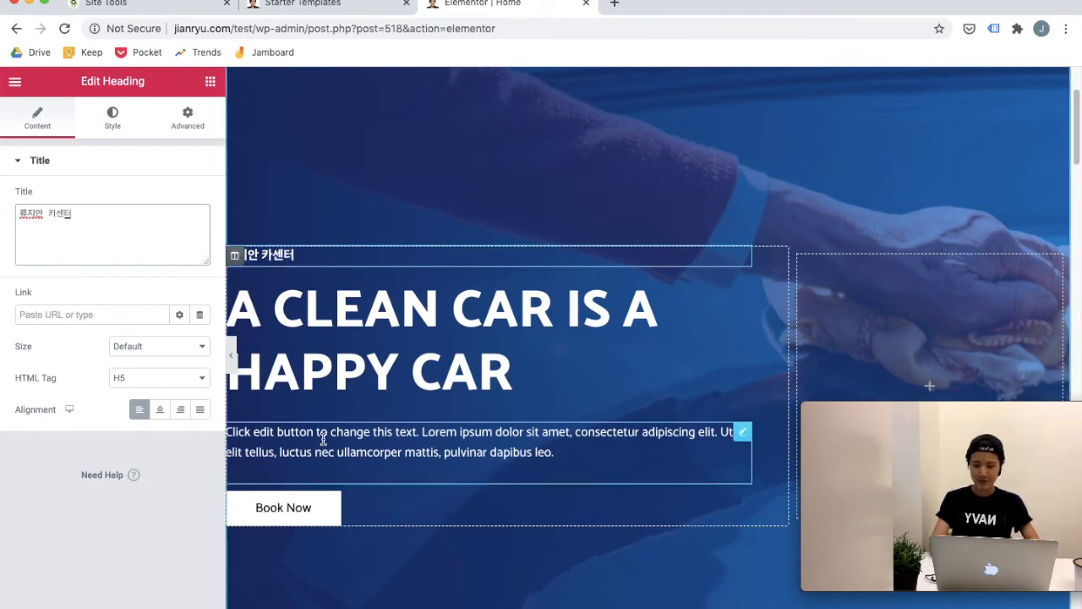
scroll(322, 423, "down", 2)
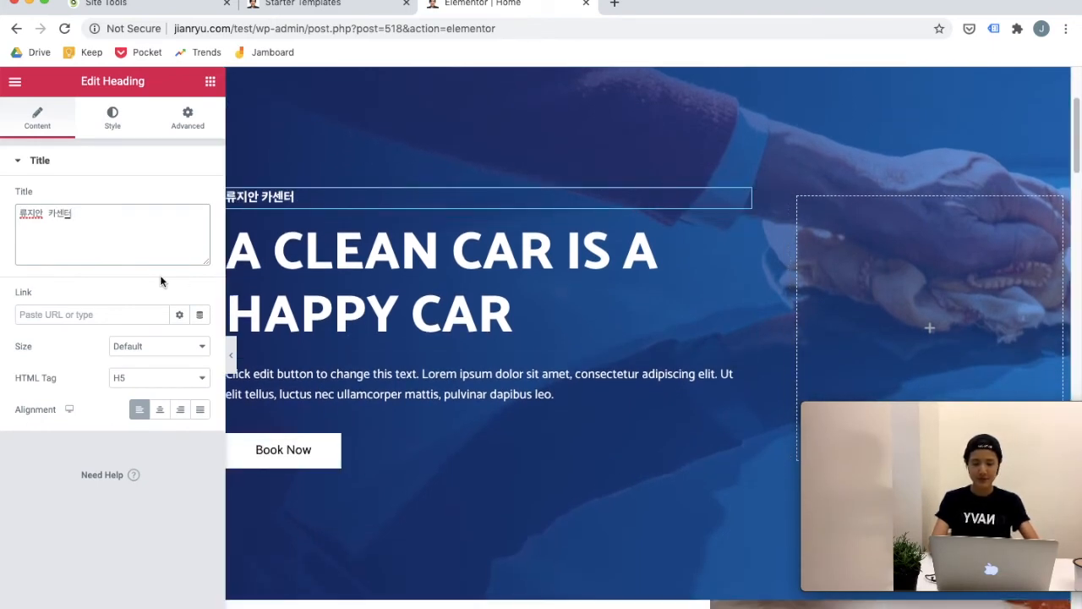
type("홈페이지")
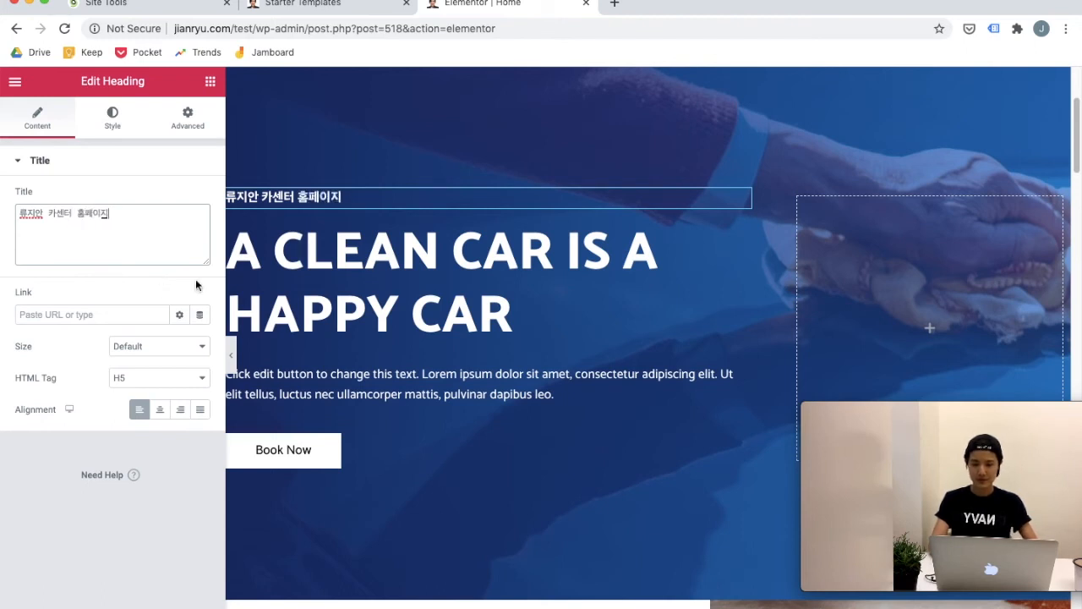
Step: Replace the A Clean Car Is A Happy Car heading with '깨끗하고 건강한 차를 책임집니다.'
left_click(511, 310)
left_click_drag(162, 214, 4, 213)
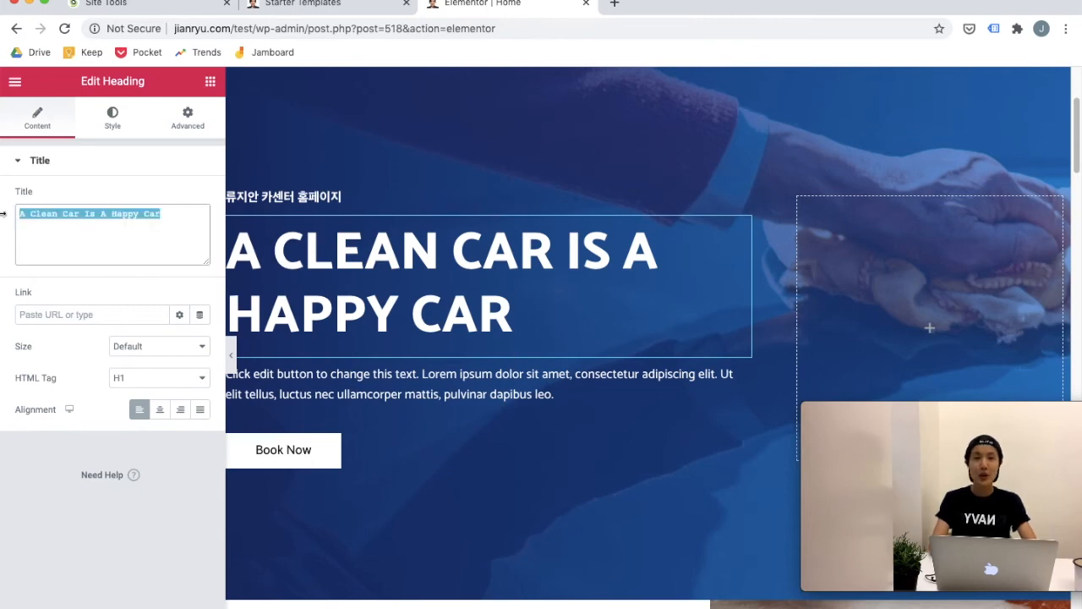
type("깨끗하고 건")
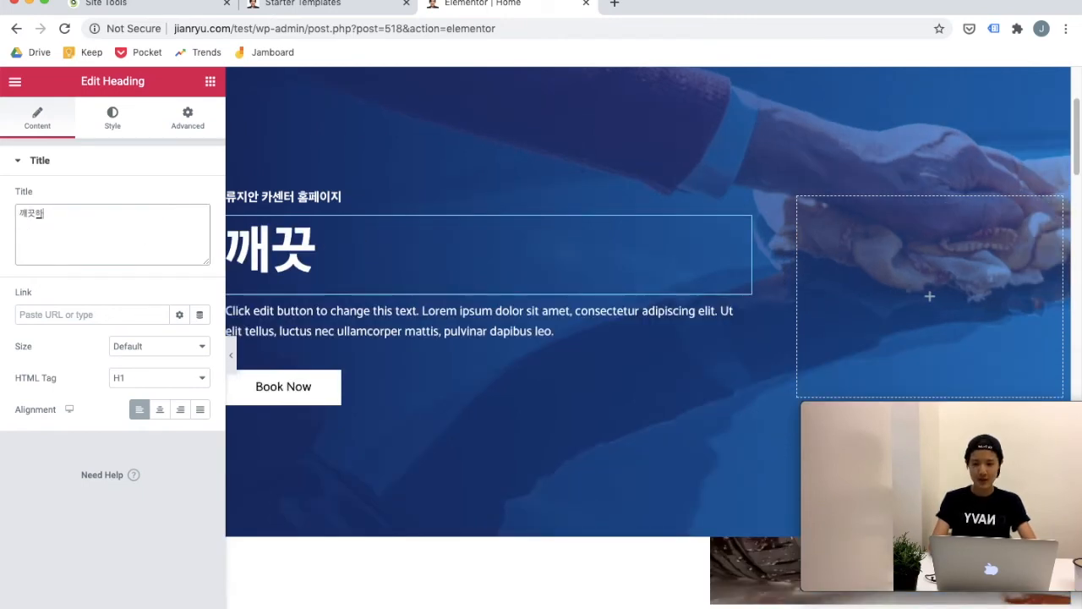
type("강한 차")
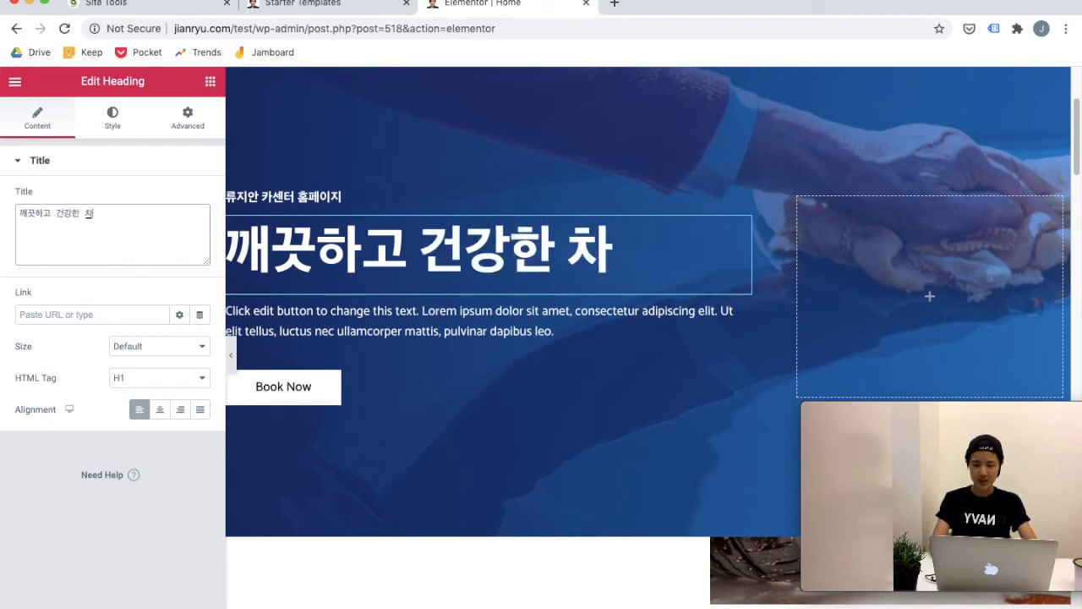
type("르")
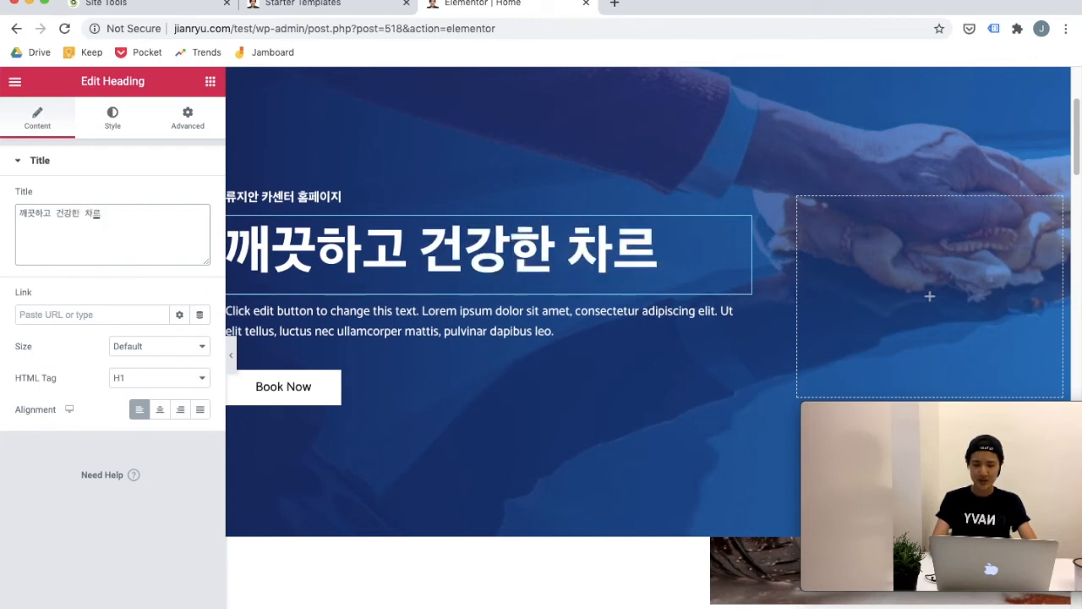
key("BackSpace")
type("를 책임")
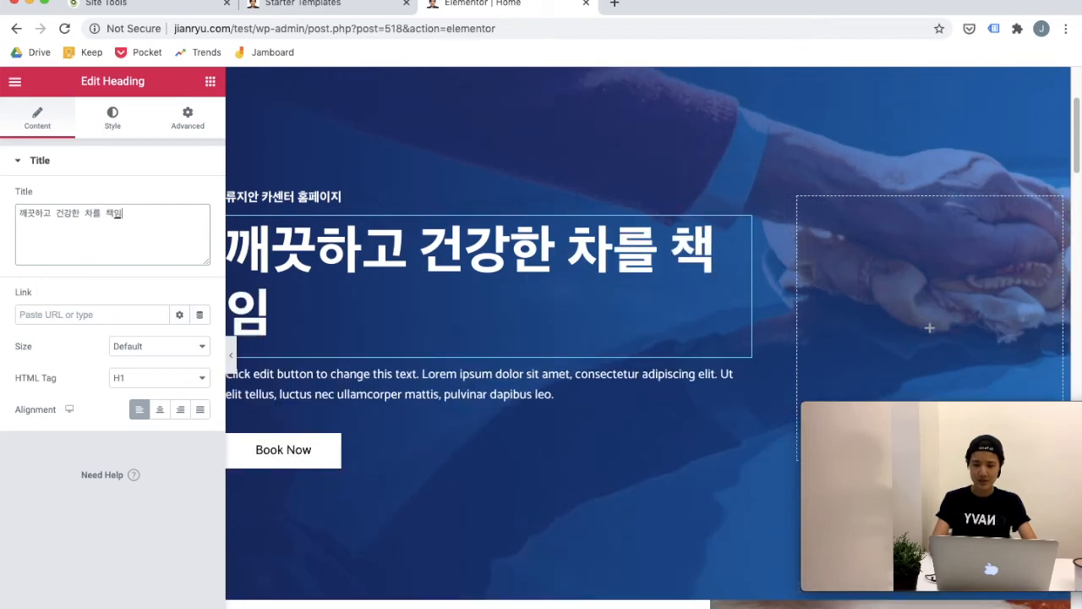
type("집니다.")
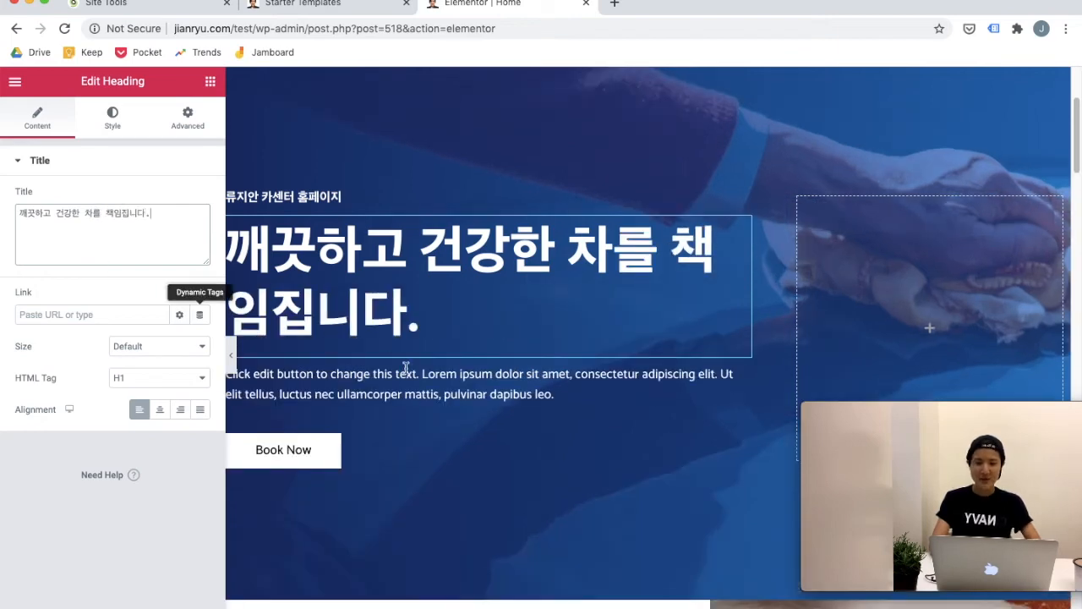
left_click(604, 396)
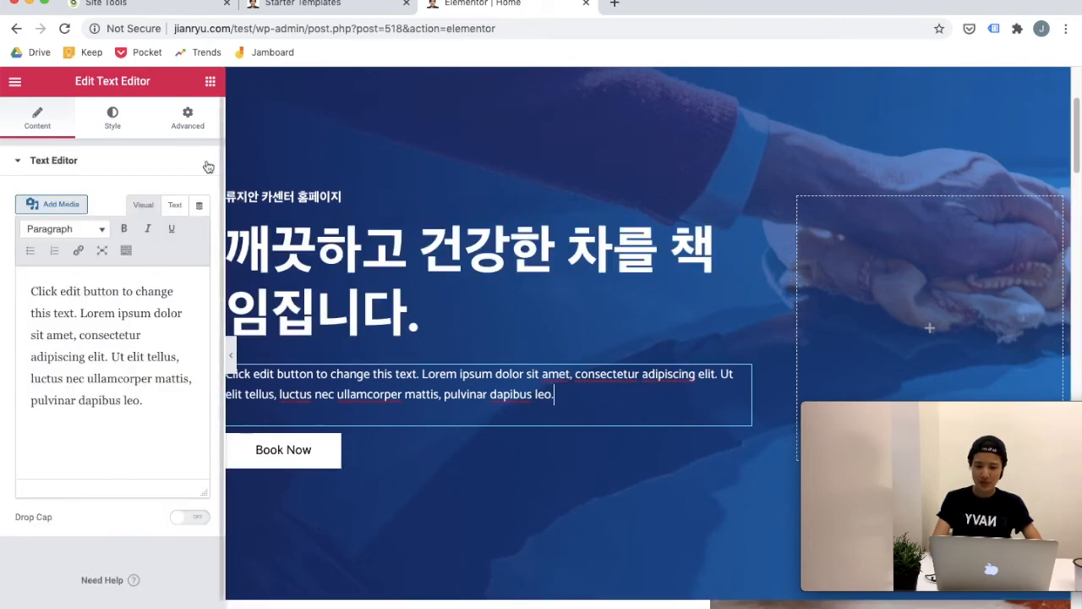
Step: Replace the hero's placeholder paragraph with '전국 출장 가능' in Text mode
left_click(174, 205)
key("ctrl+a")
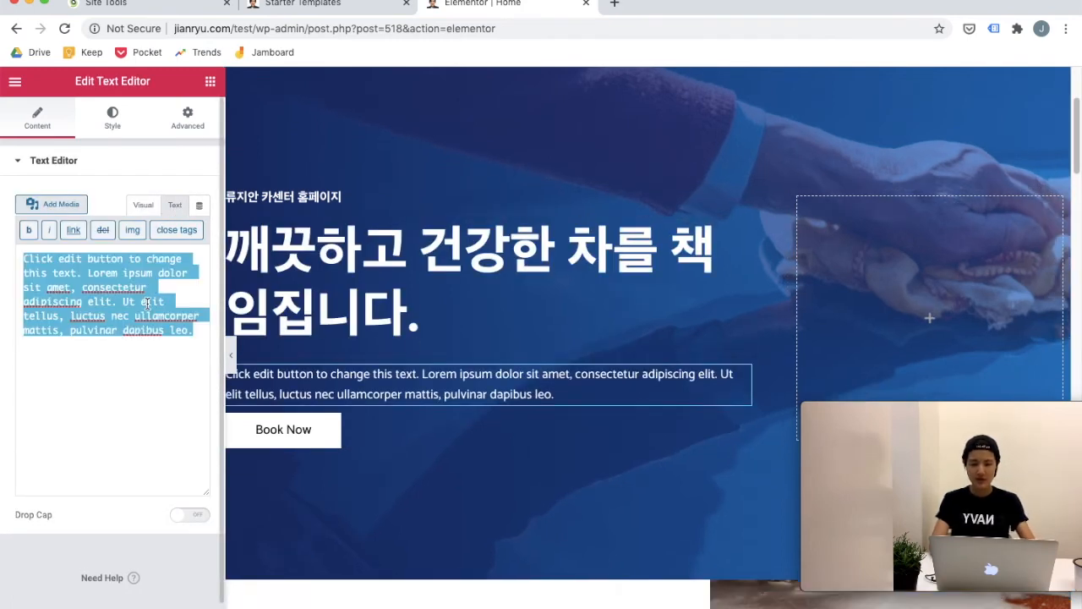
key("BackSpace")
type("전국 ")
type("출잘")
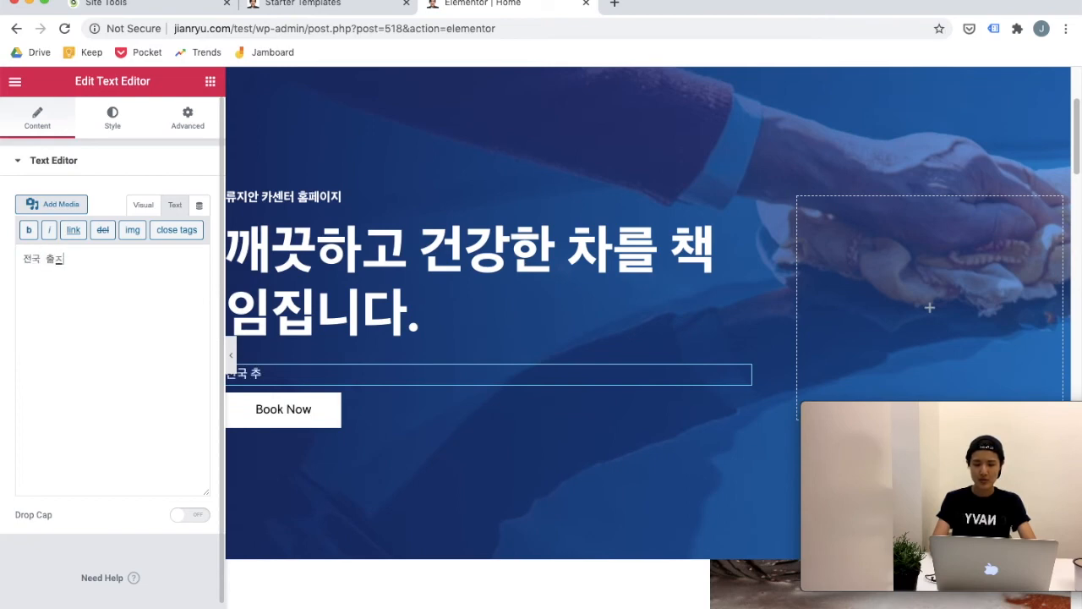
type(" 가능")
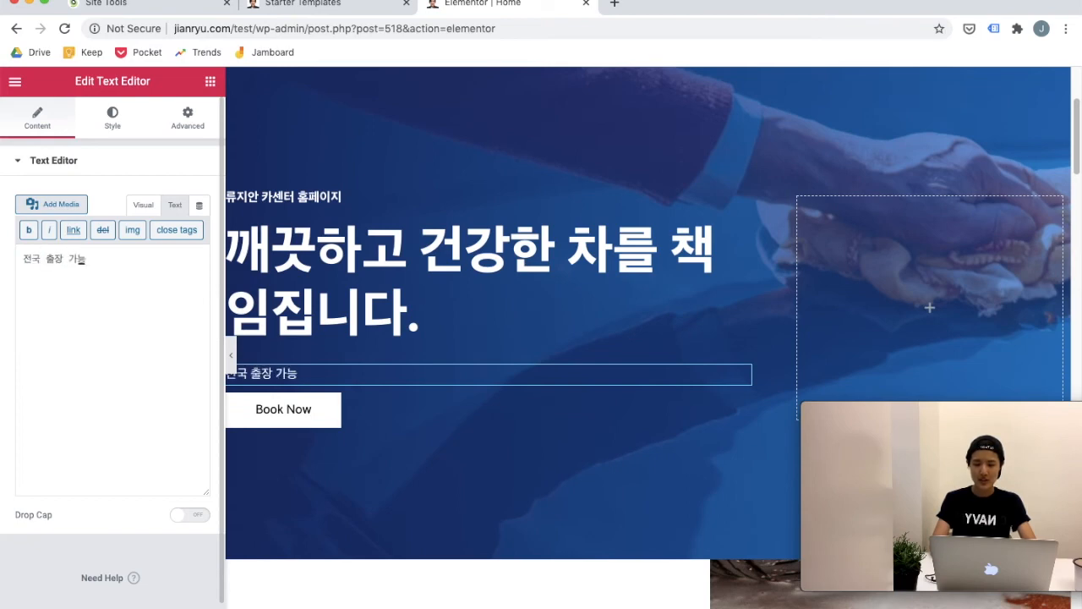
Step: Relabel the Book Now button as '예약하기'
left_click(296, 409)
left_click_drag(164, 229, 103, 230)
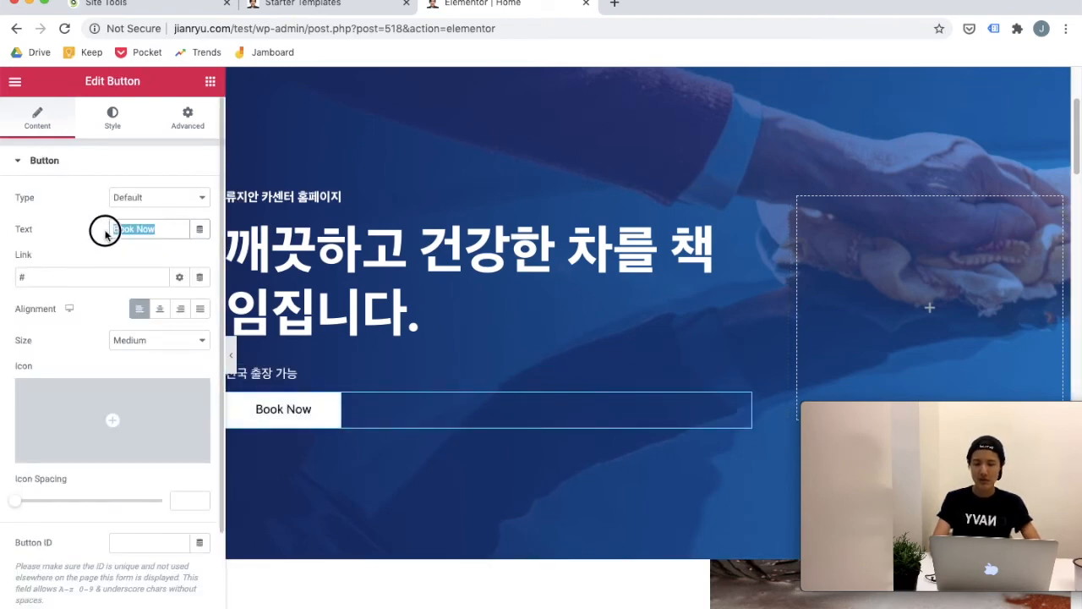
type("지그")
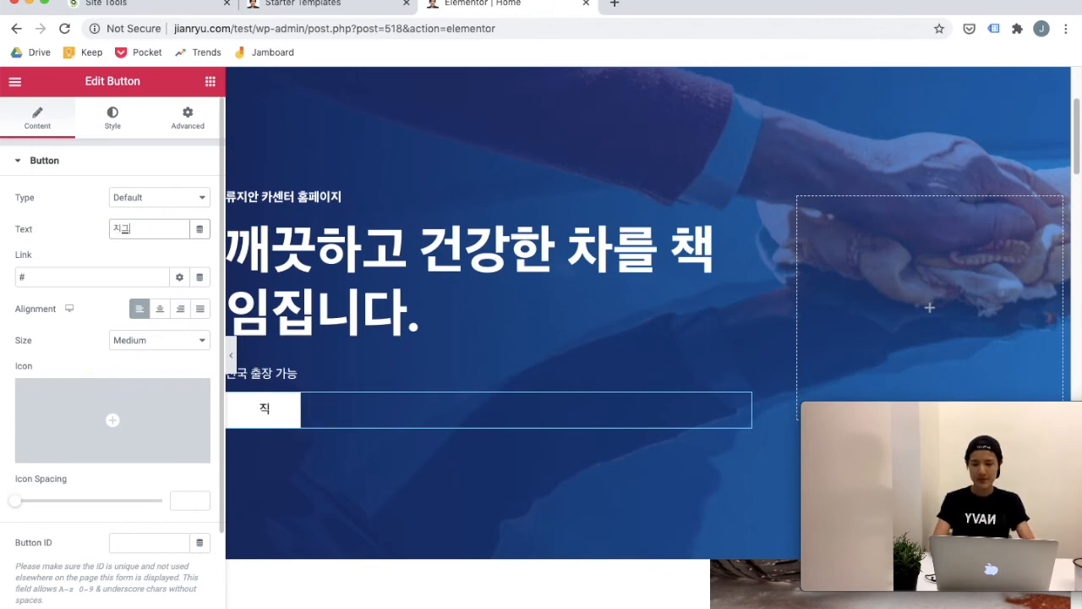
key("BackSpace")
key("BackSpace")
key("BackSpace")
type("예약하기")
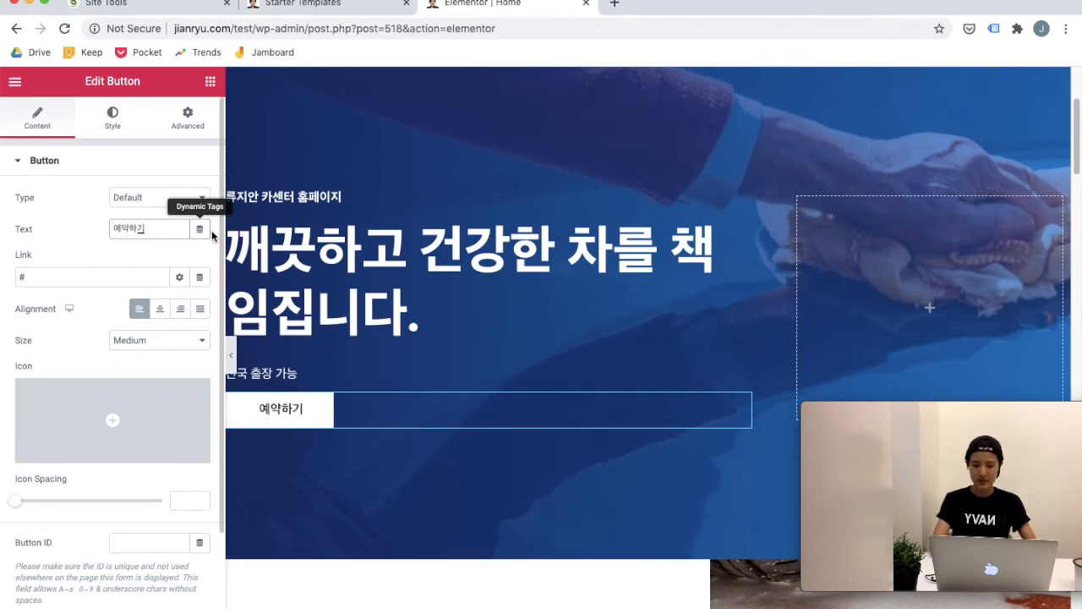
Step: Clear the English title of the WE USE PROFESSIONAL EQUIPMENT heading
scroll(279, 279, "down", 3)
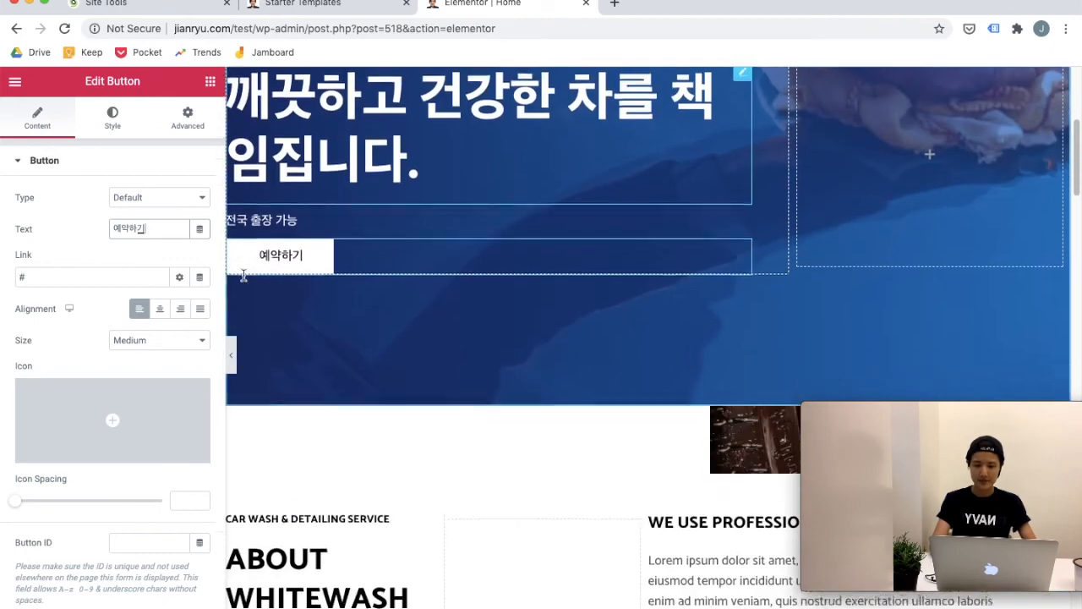
scroll(313, 304, "down", 5)
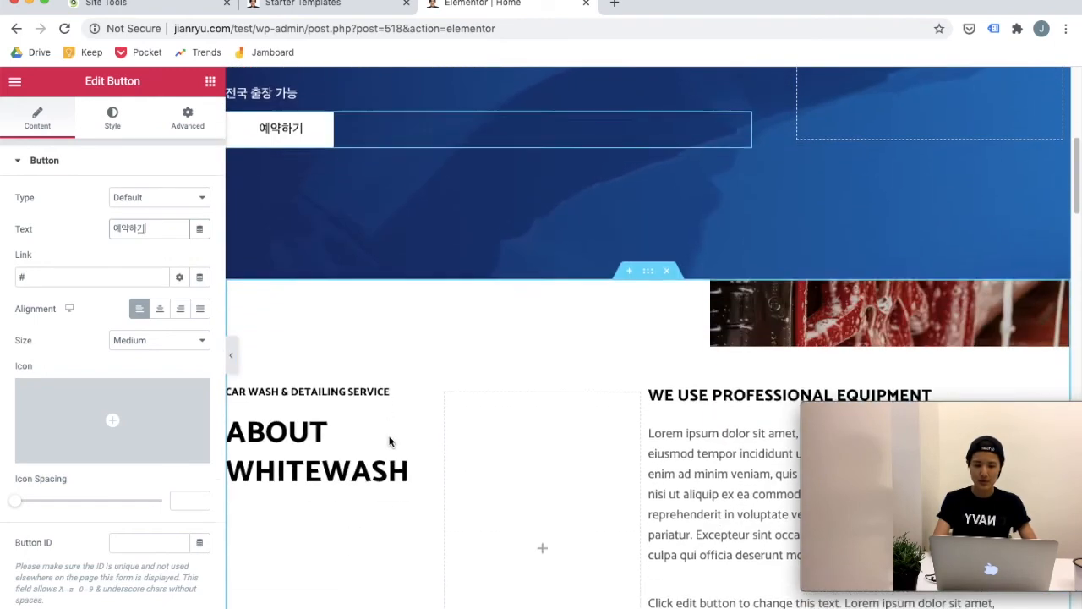
left_click(761, 221)
key("BackSpace")
key("BackSpace")
key("BackSpace")
key("BackSpace")
key("BackSpace")
key("BackSpace")
key("BackSpace")
key("BackSpace")
key("BackSpace")
key("BackSpace")
key("BackSpace")
key("BackSpace")
key("BackSpace")
key("BackSpace")
key("BackSpace")
key("BackSpace")
key("BackSpace")
key("BackSpace")
key("BackSpace")
key("BackSpace")
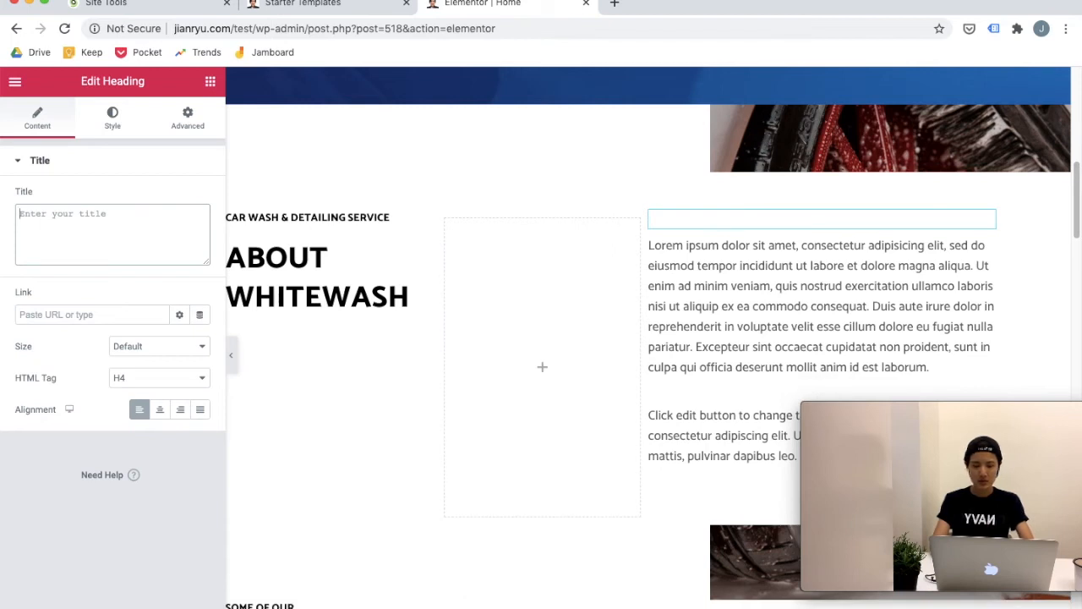
Step: Set the About heading to '메시지를 이러게 바꾸시면 됩니다.' and its paragraph to '여기도 바꾸시면 됩니다.'
type("메시지를 이러")
type("게 바꾸시면 됩니다.")
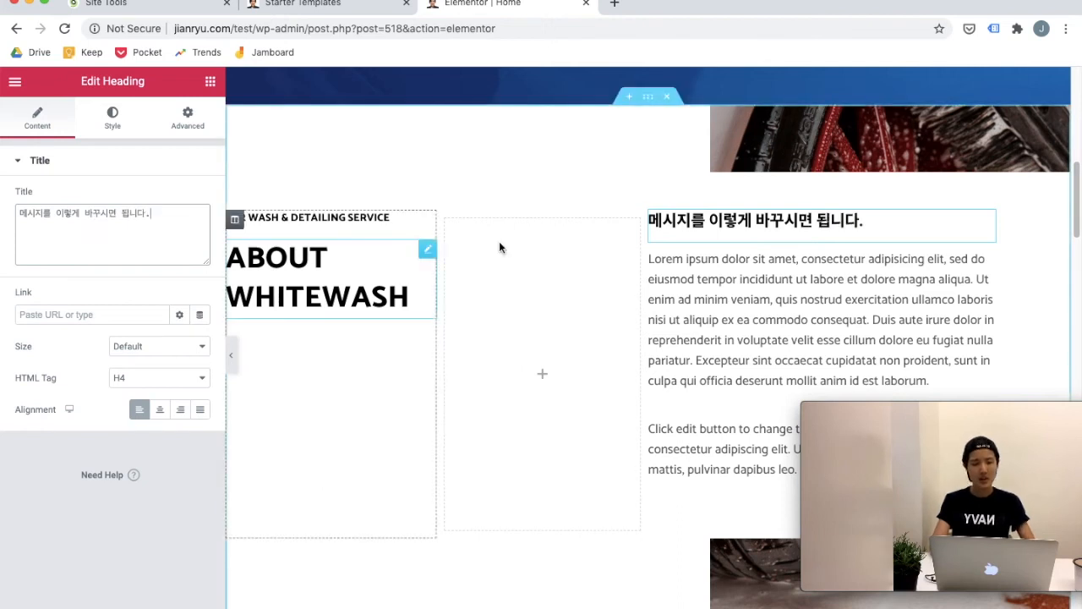
left_click(718, 311)
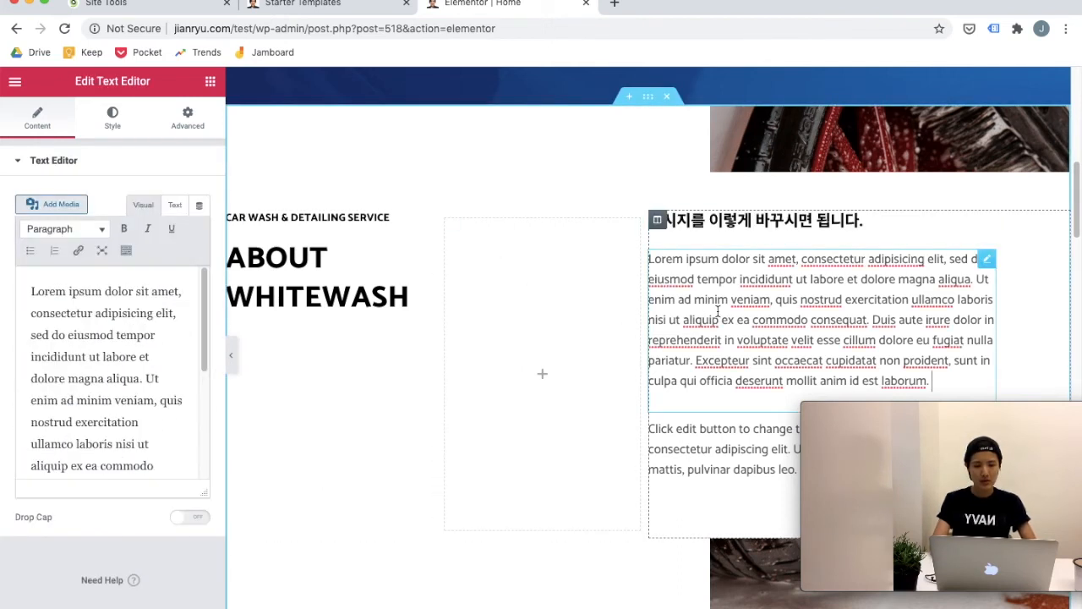
left_click(116, 330)
key("ctrl+a")
type("여기도 바꾸시")
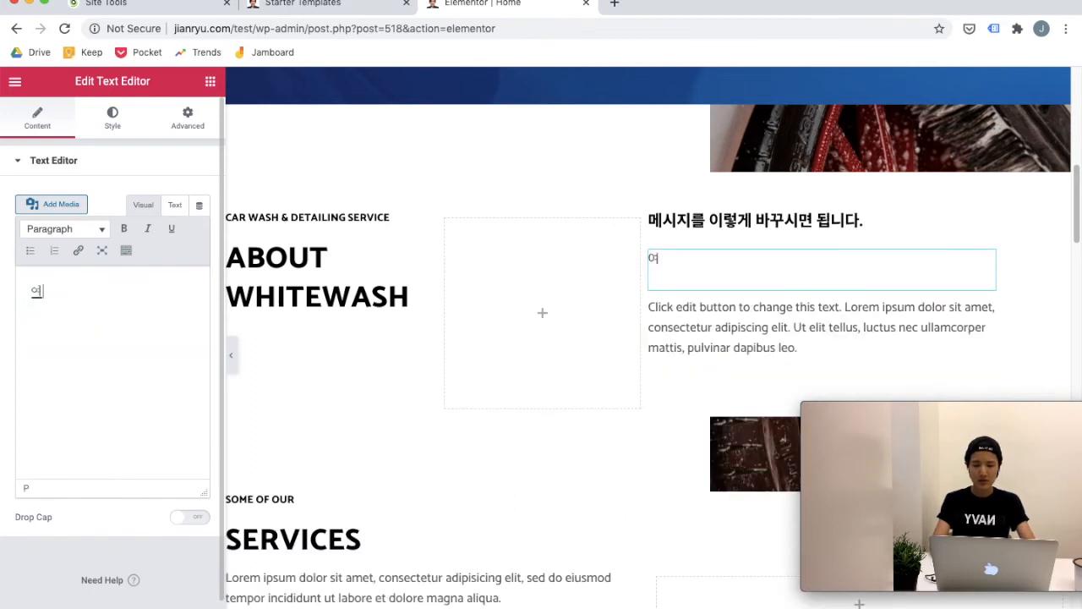
type("면 됩니다.")
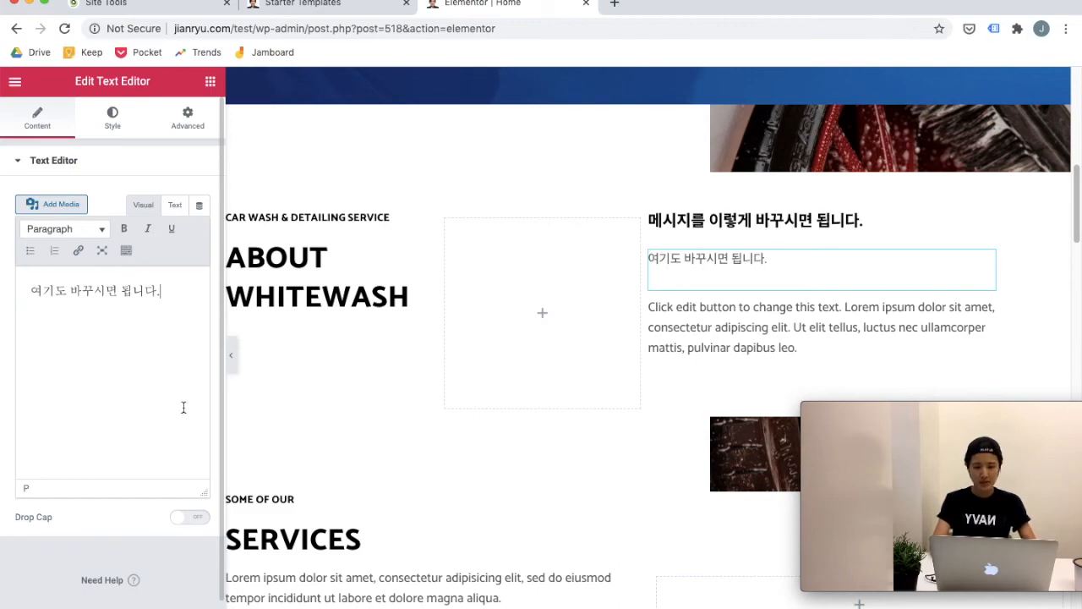
Step: Select the first service card's image, then open a new browser tab
scroll(394, 411, "down", 7)
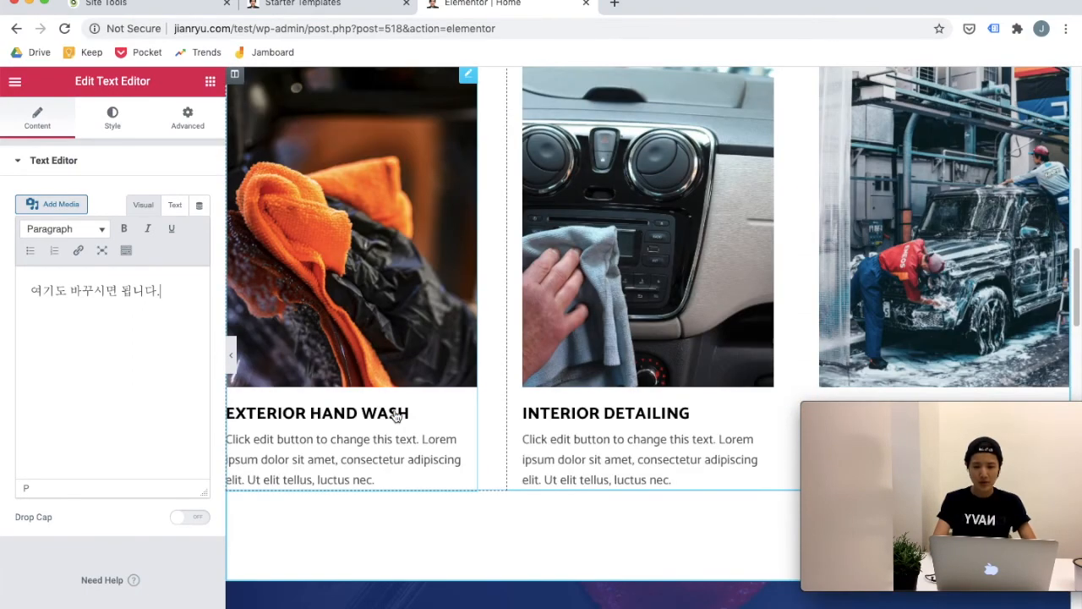
scroll(394, 414, "up", 6)
scroll(394, 414, "down", 5)
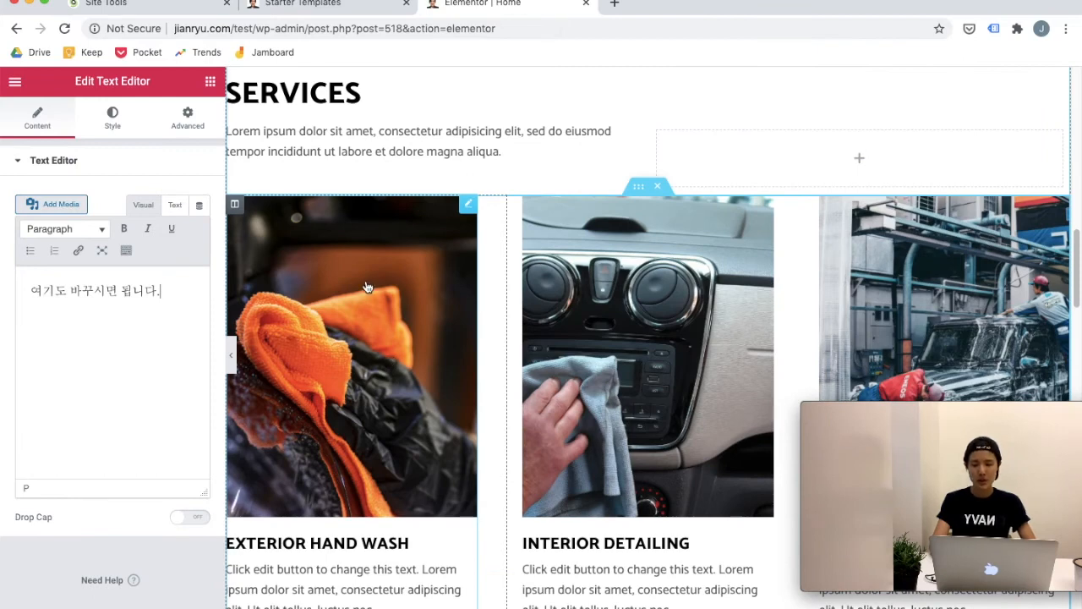
scroll(349, 349, "down", 1)
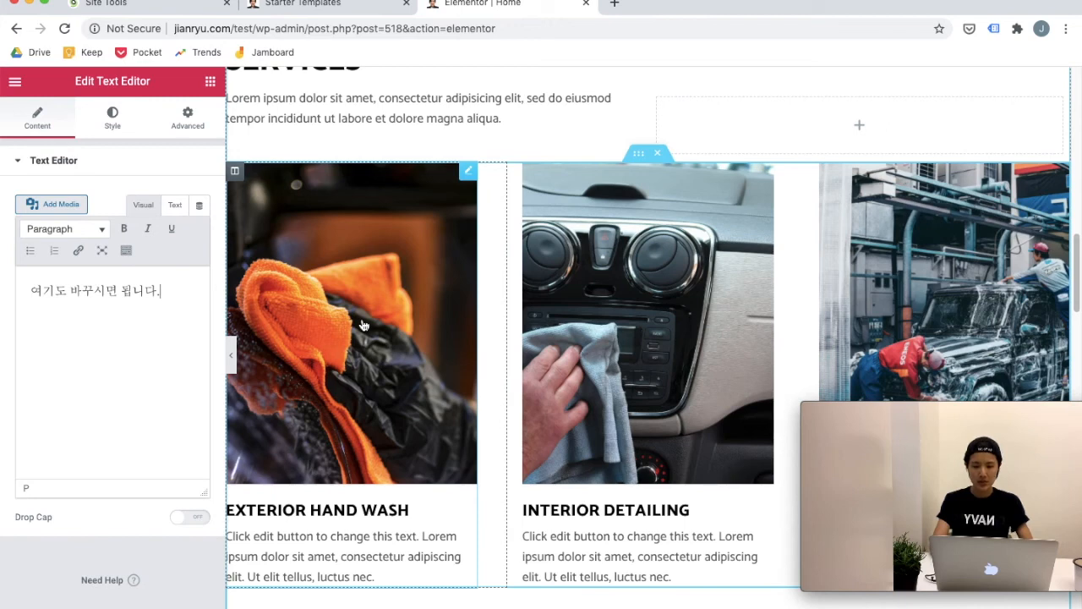
left_click(363, 325)
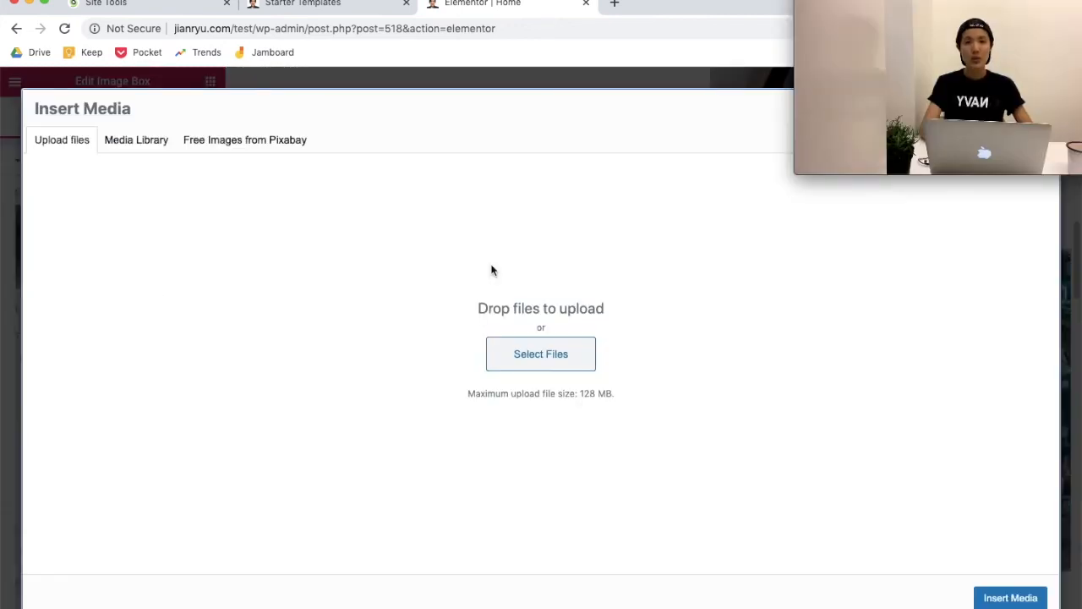
left_click(615, 4)
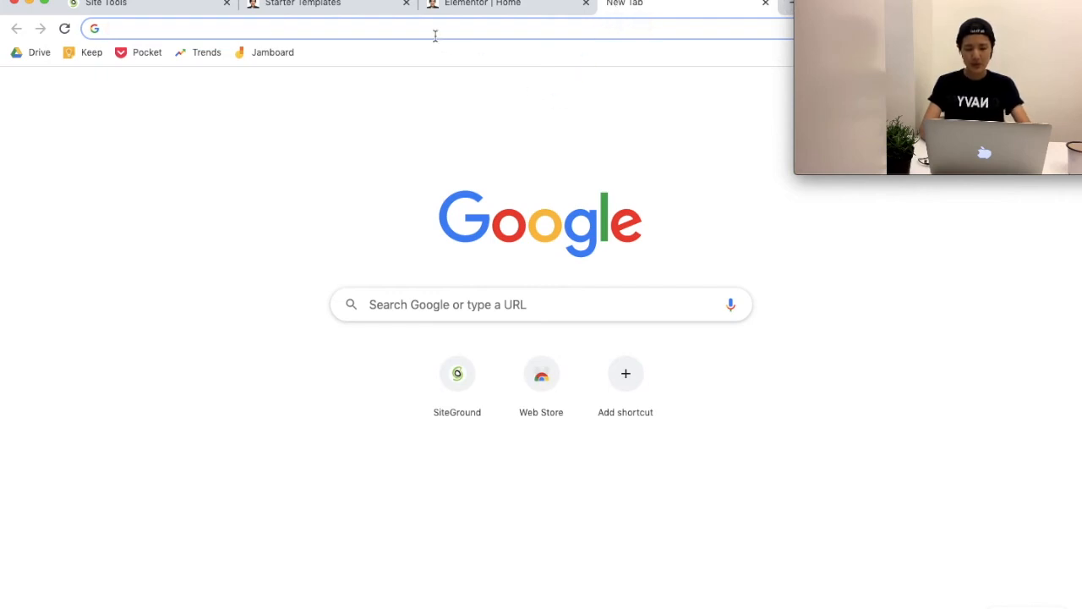
Step: Search Google for '카센터' and switch to the Images results
type("카세")
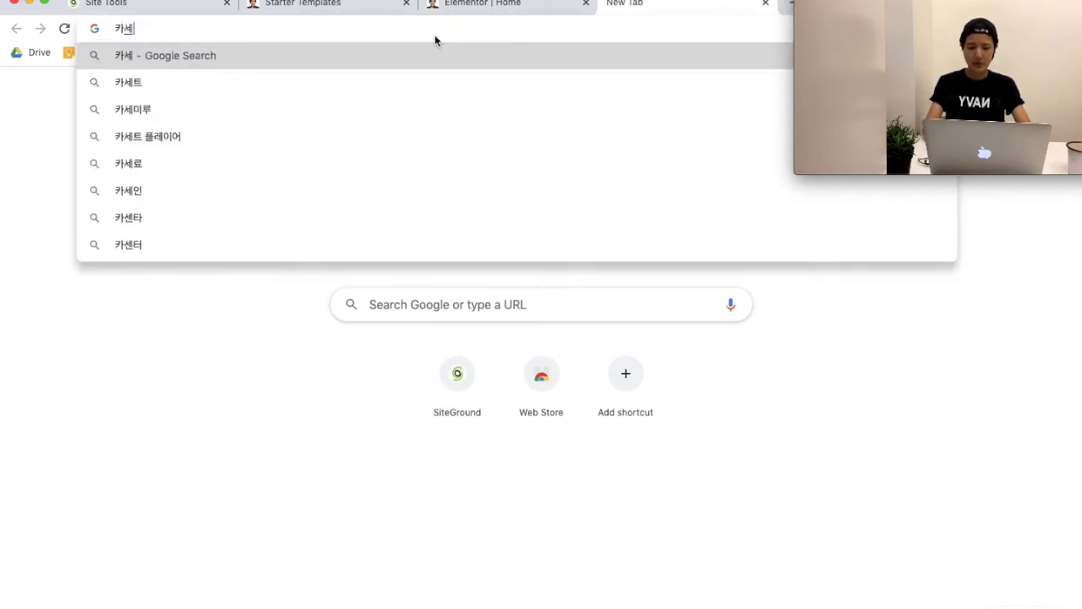
type("ㄴ터")
key("Return")
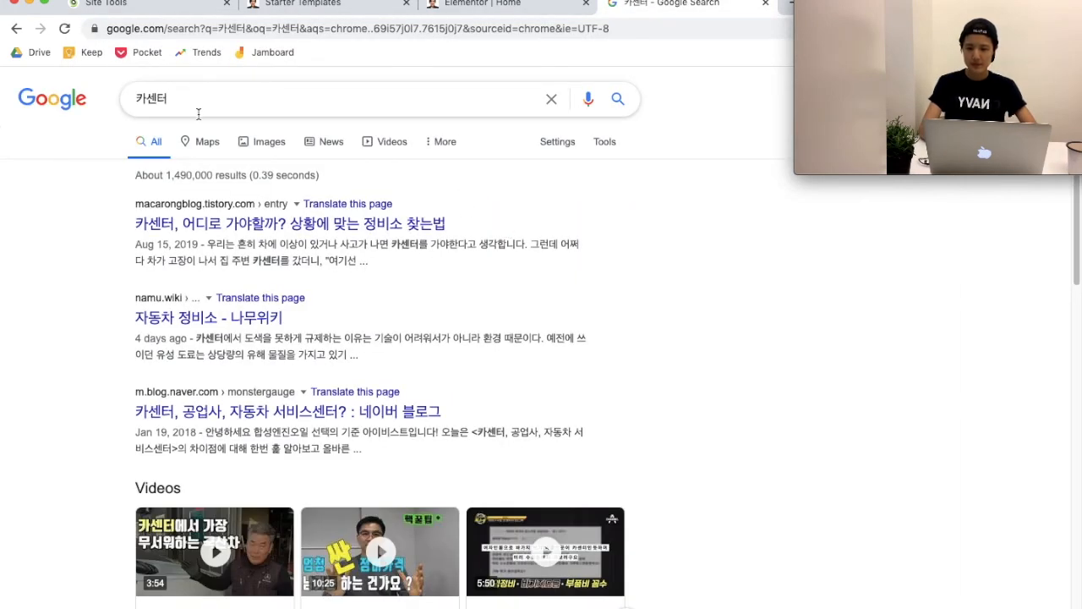
left_click(203, 145)
left_click(269, 142)
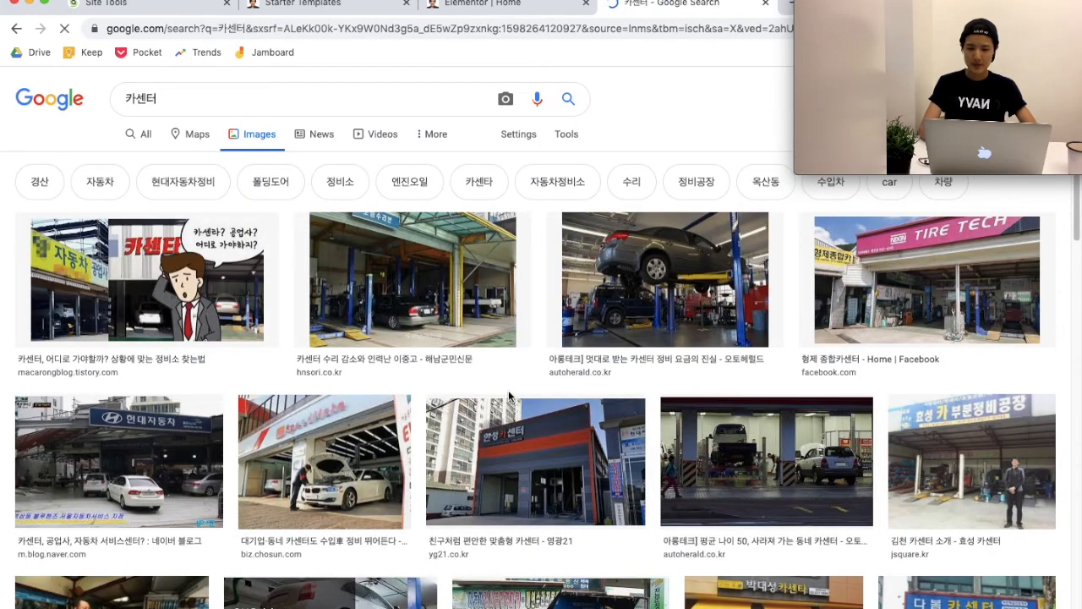
scroll(405, 385, "down", 2)
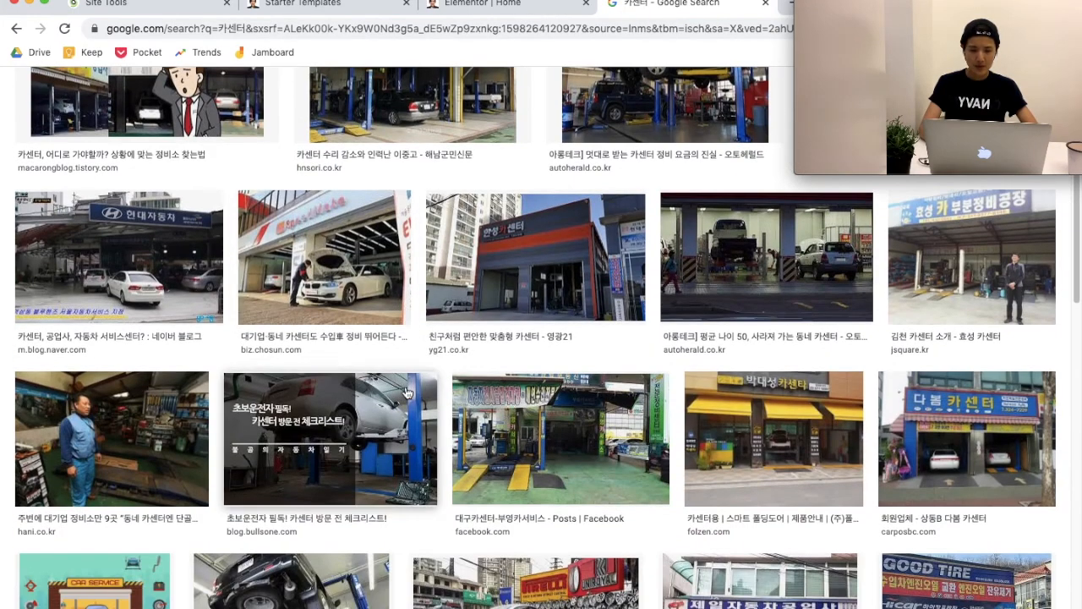
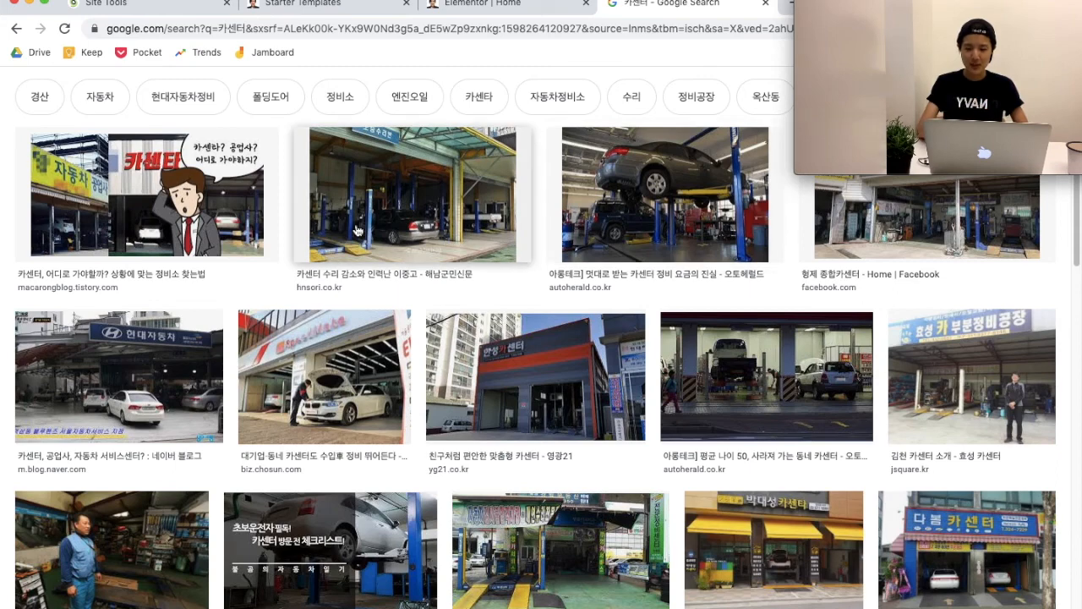
Step: Save the first 카센터 image result, the cartoon car-centre picture, to the computer
left_click(226, 202)
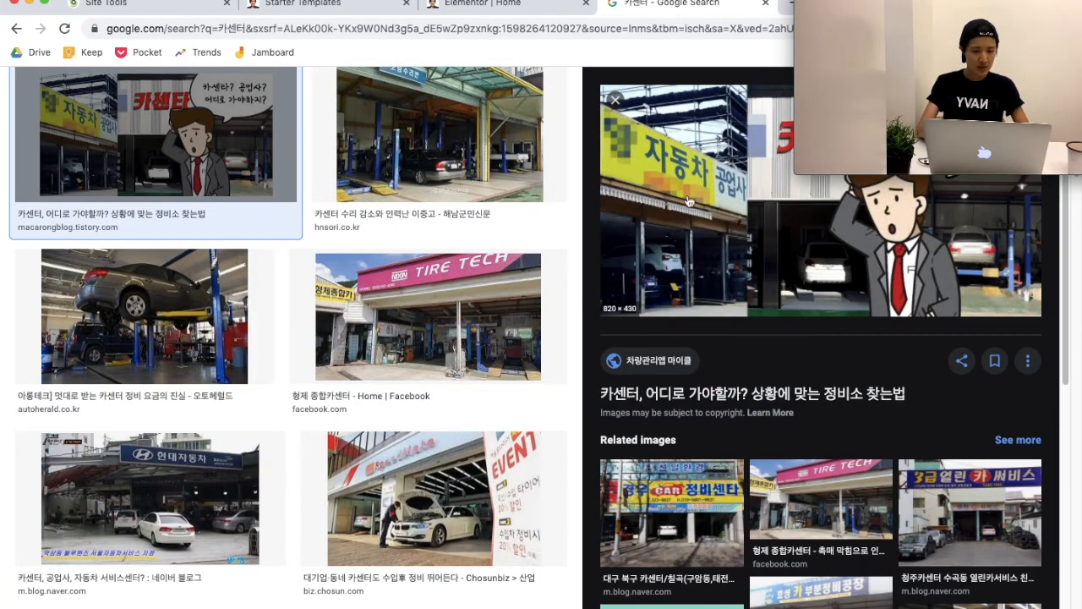
right_click(686, 183)
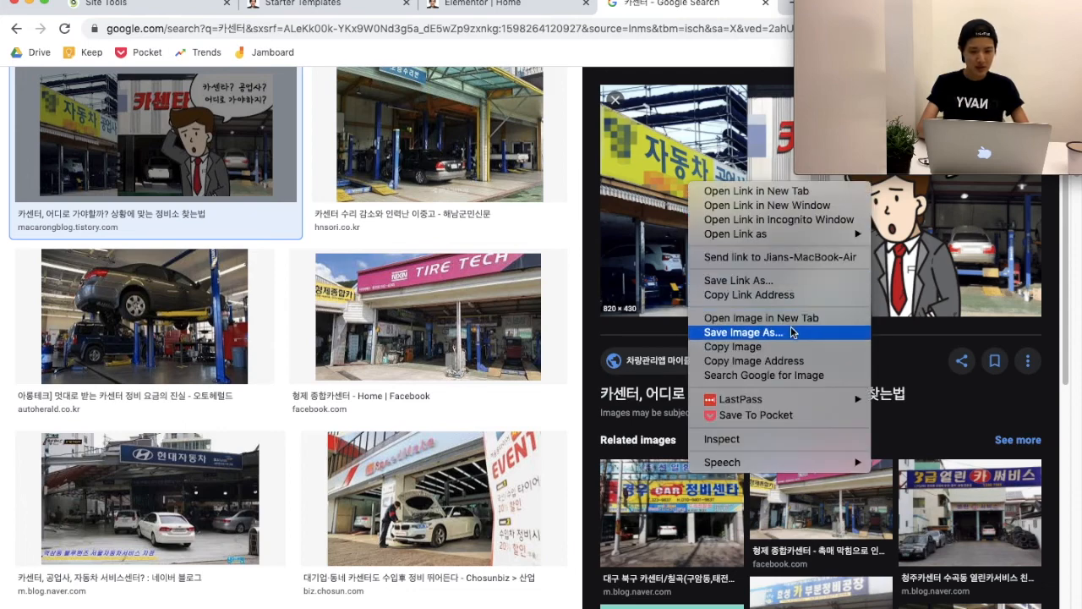
left_click(302, 5)
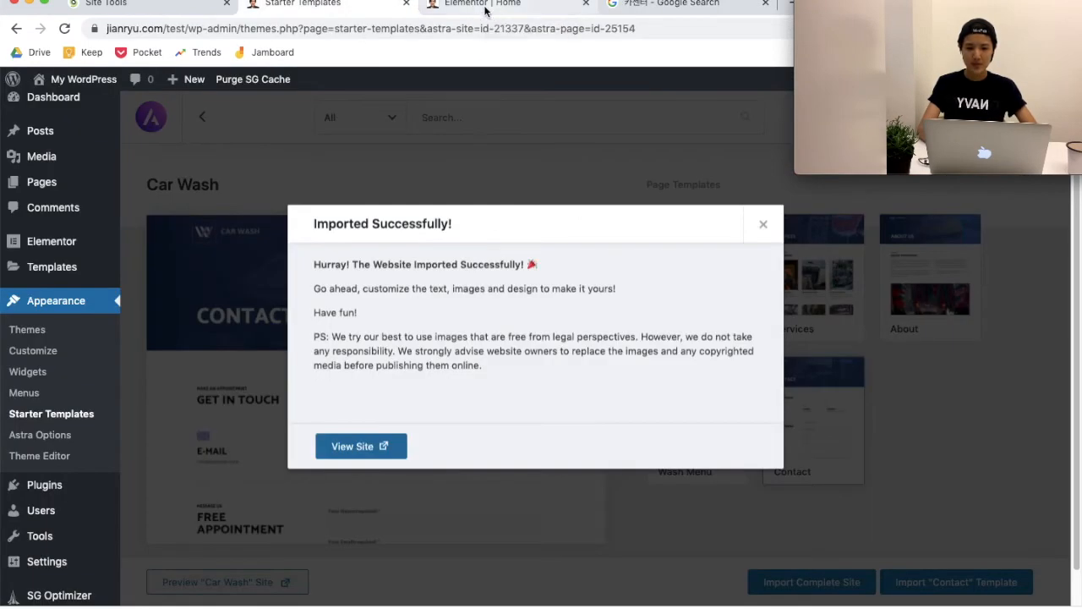
Step: Upload the downloaded cartoon car-centre PNG and insert it into the first service card
left_click(485, 8)
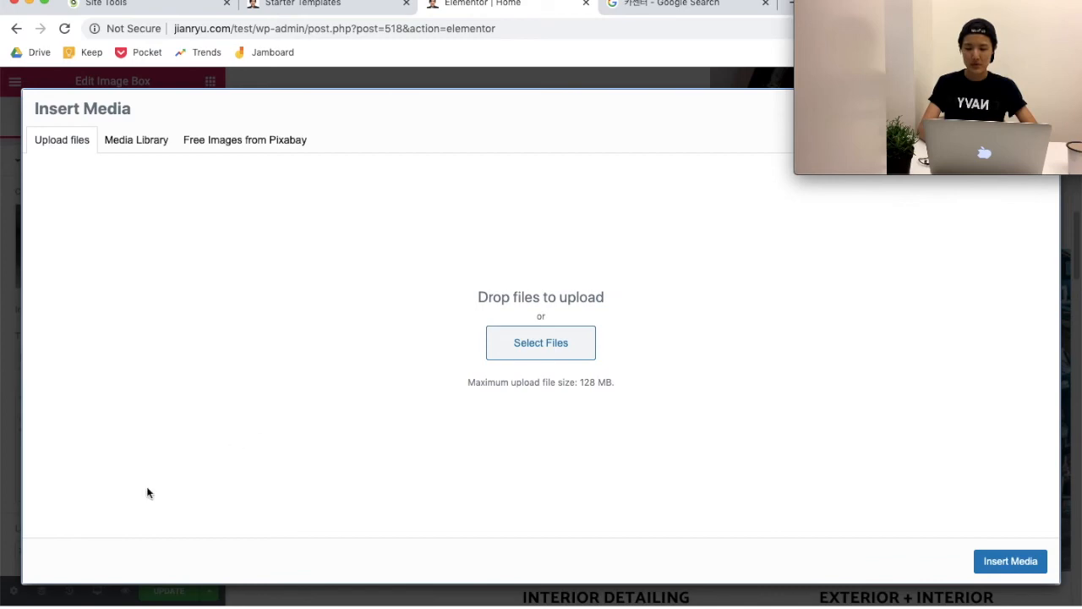
left_click_drag(72, 589, 758, 319)
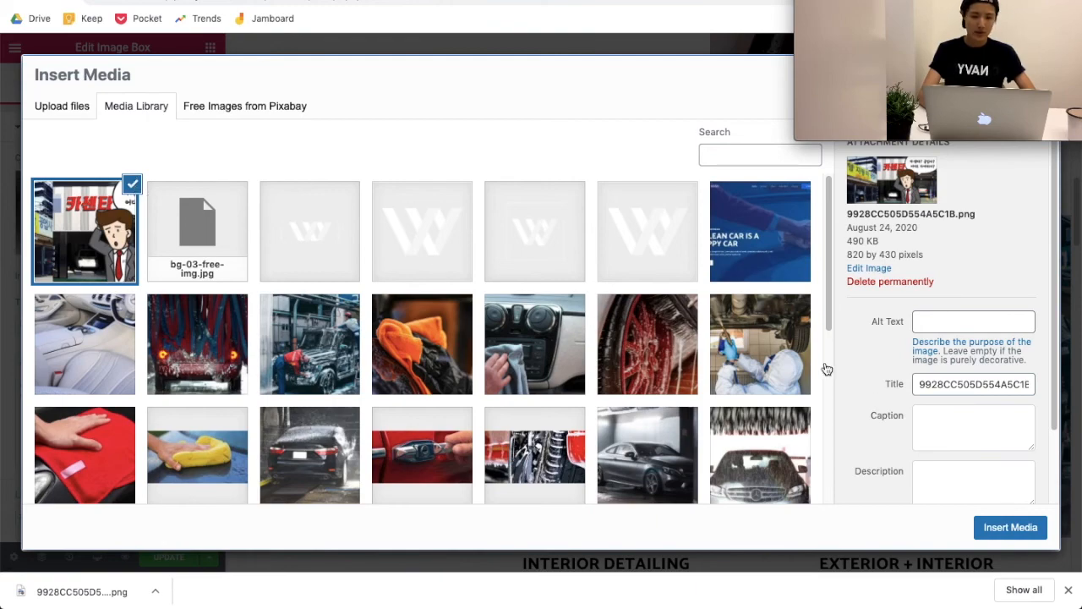
left_click(1037, 531)
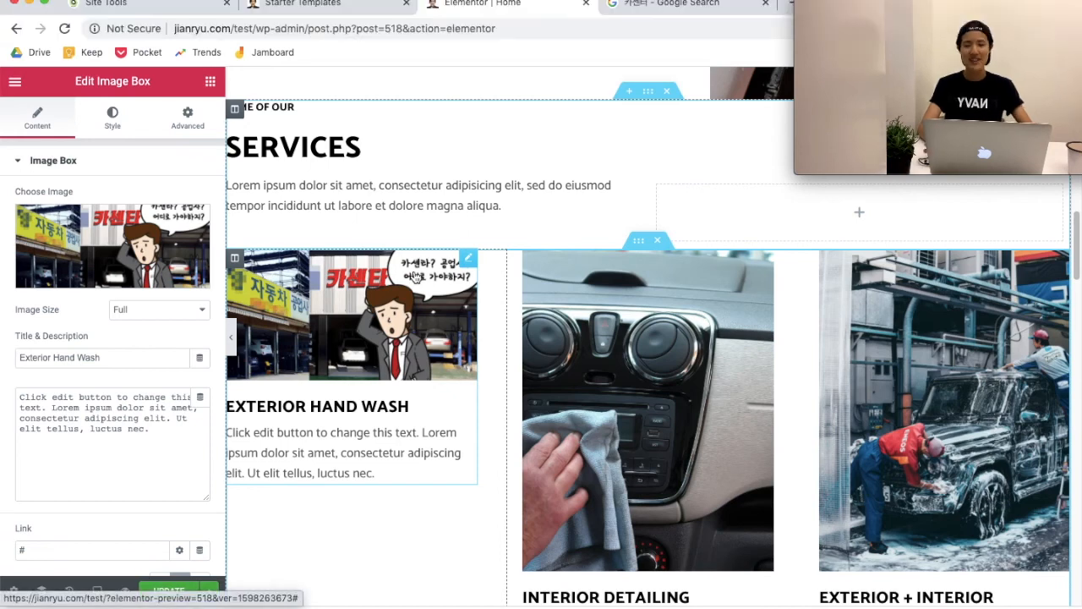
Step: Retitle the Exterior Hand Wash card to '셀프 세차 서비스'
scroll(394, 315, "down", 1)
left_click(380, 381)
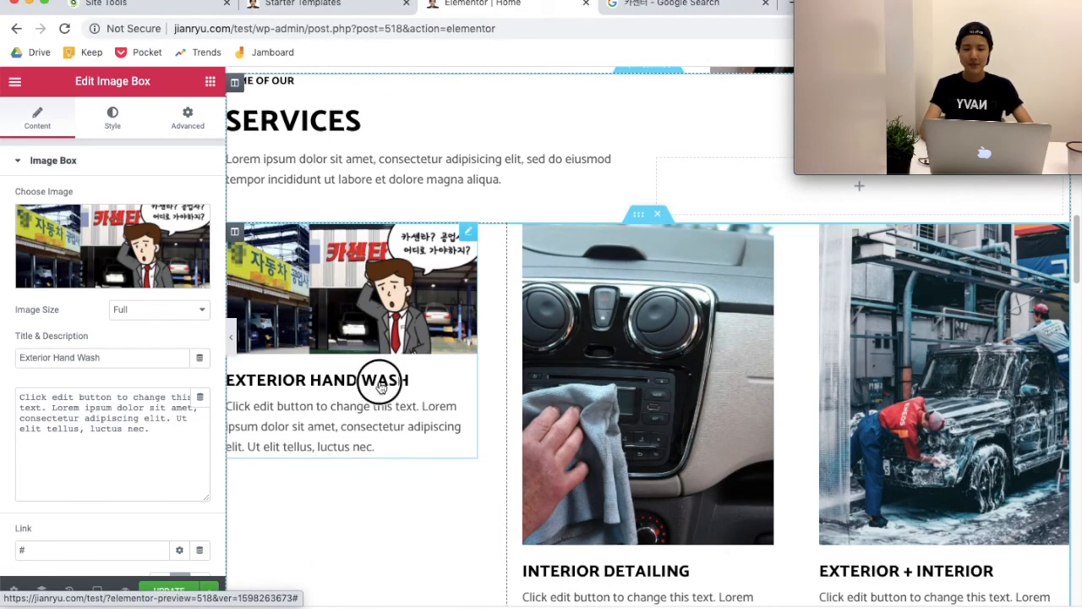
left_click_drag(111, 358, 4, 362)
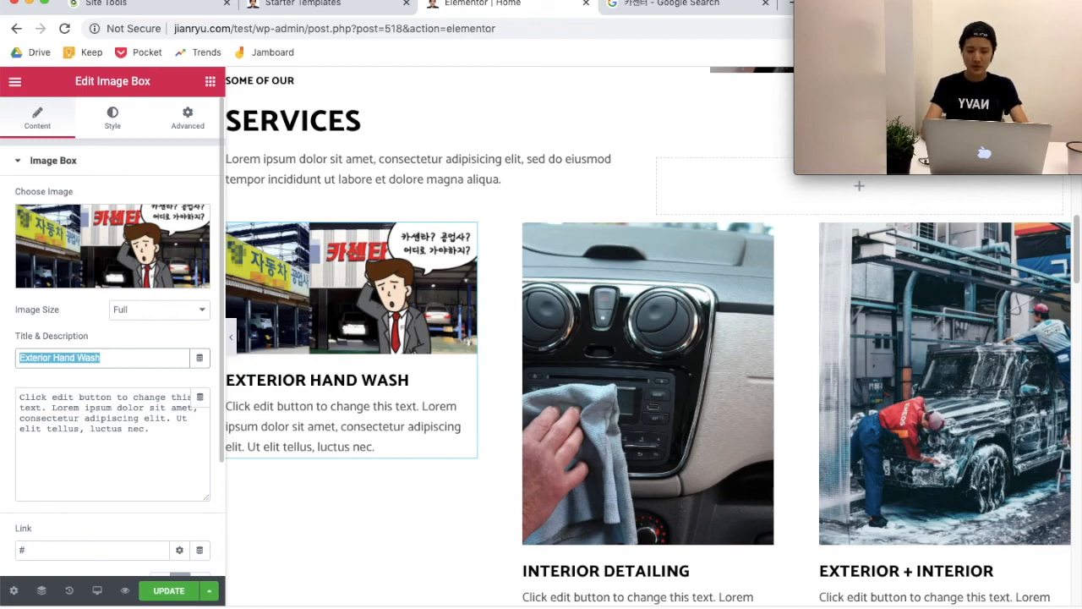
type("tpfvm")
key("BackSpace")
key("BackSpace")
key("BackSpace")
key("BackSpace")
key("BackSpace")
type("셀프 세차")
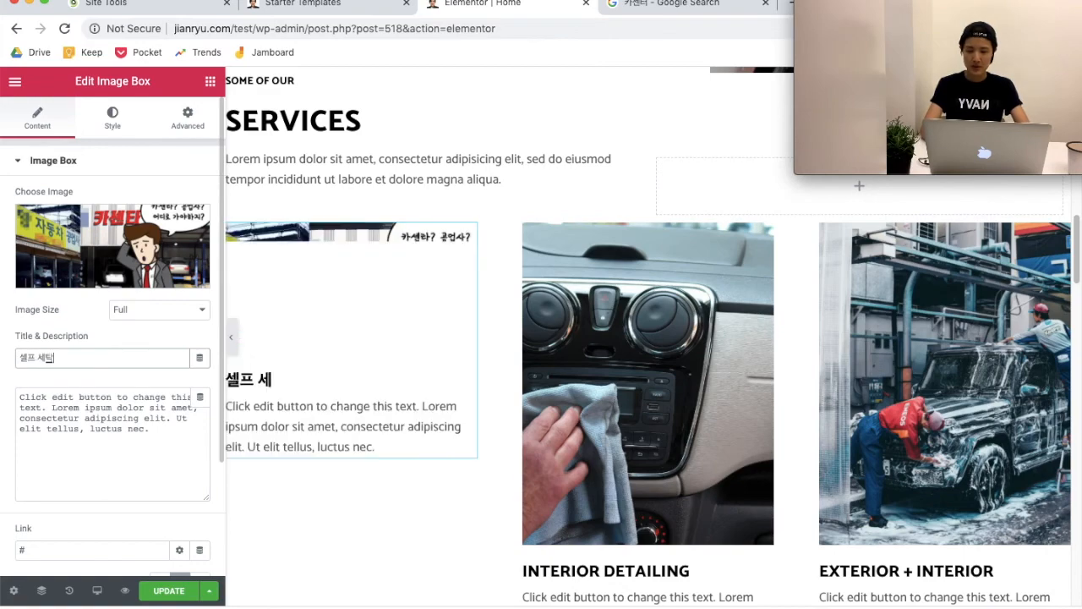
type(" 서비스")
left_click(108, 446)
scroll(241, 486, "down", 5)
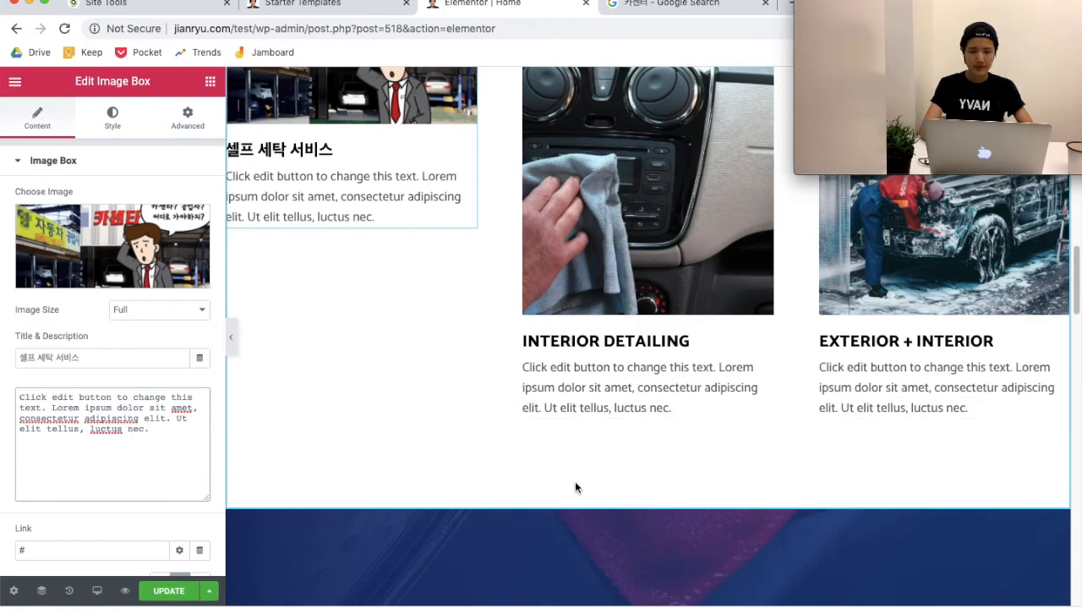
Step: Select the first and second testimonial photos for editing
scroll(575, 485, "down", 12)
scroll(575, 483, "up", 3)
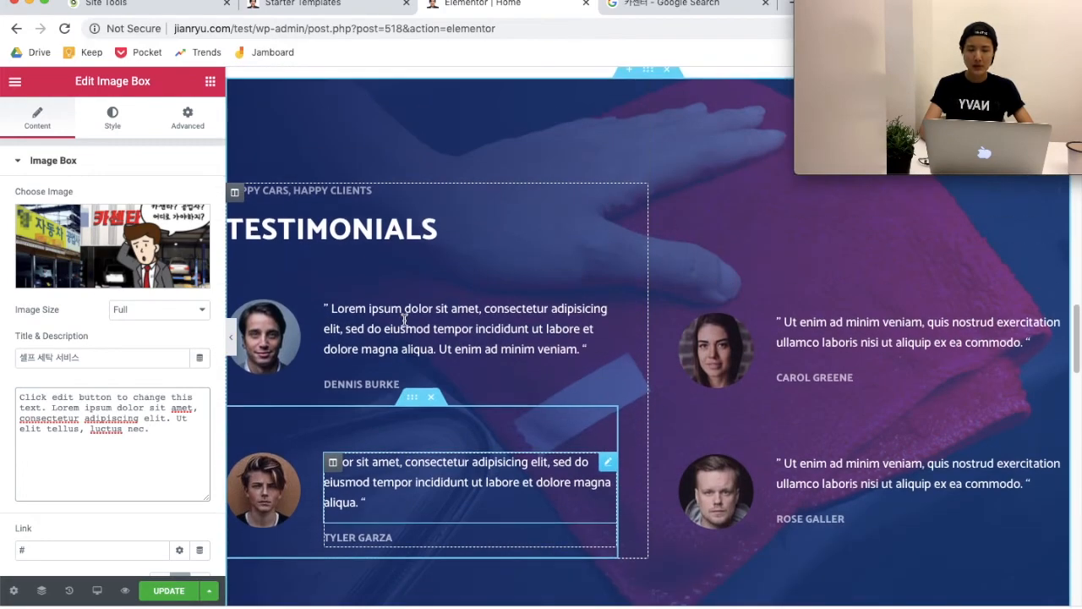
left_click(280, 334)
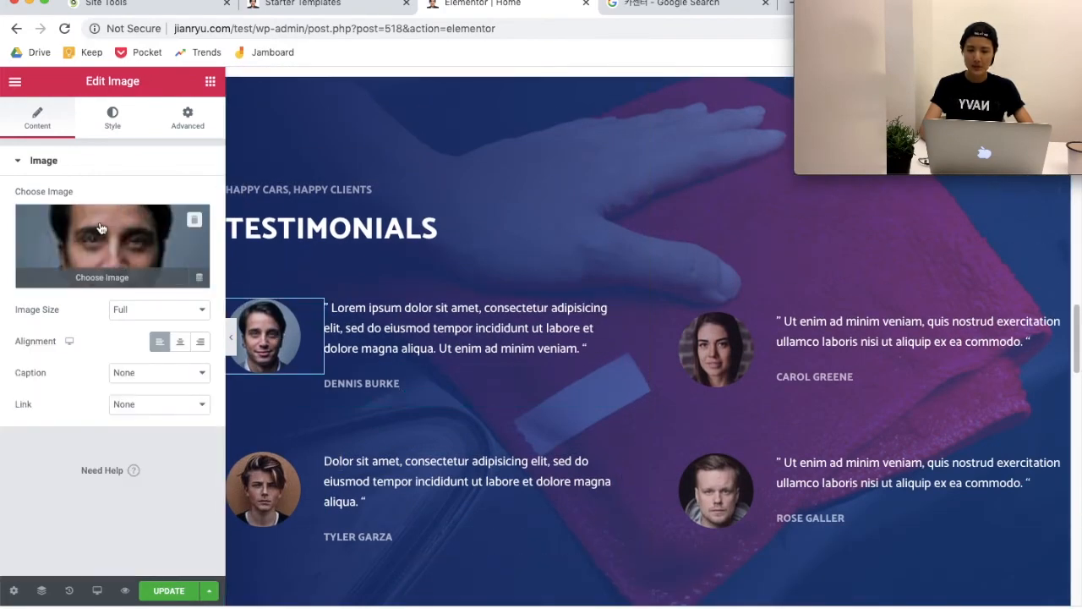
left_click(750, 362)
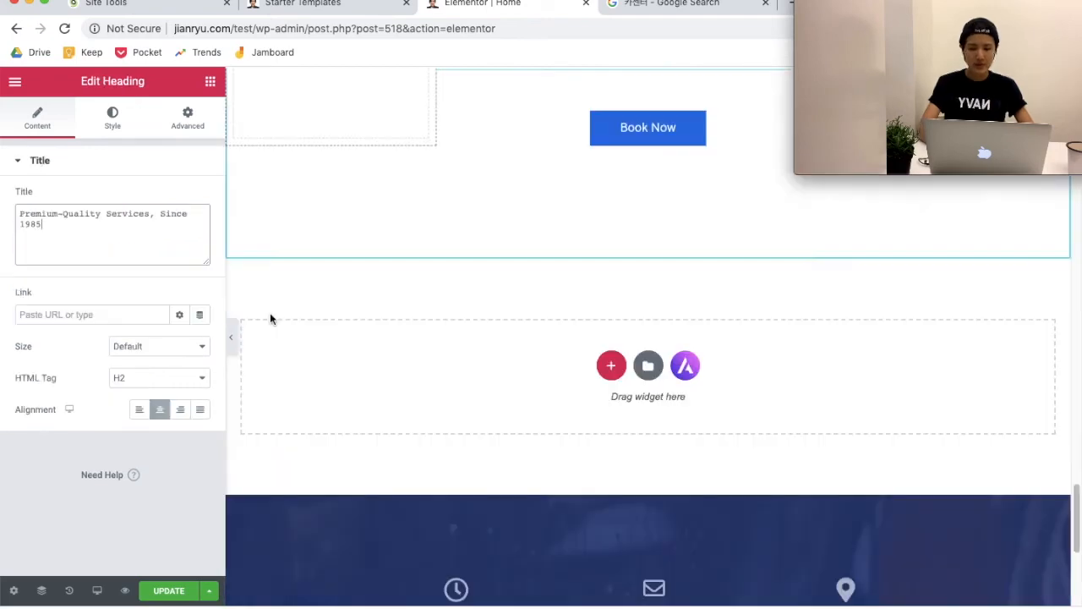
Step: Save the Home page changes with UPDATE and exit Elementor to the dashboard
scroll(271, 317, "down", 5)
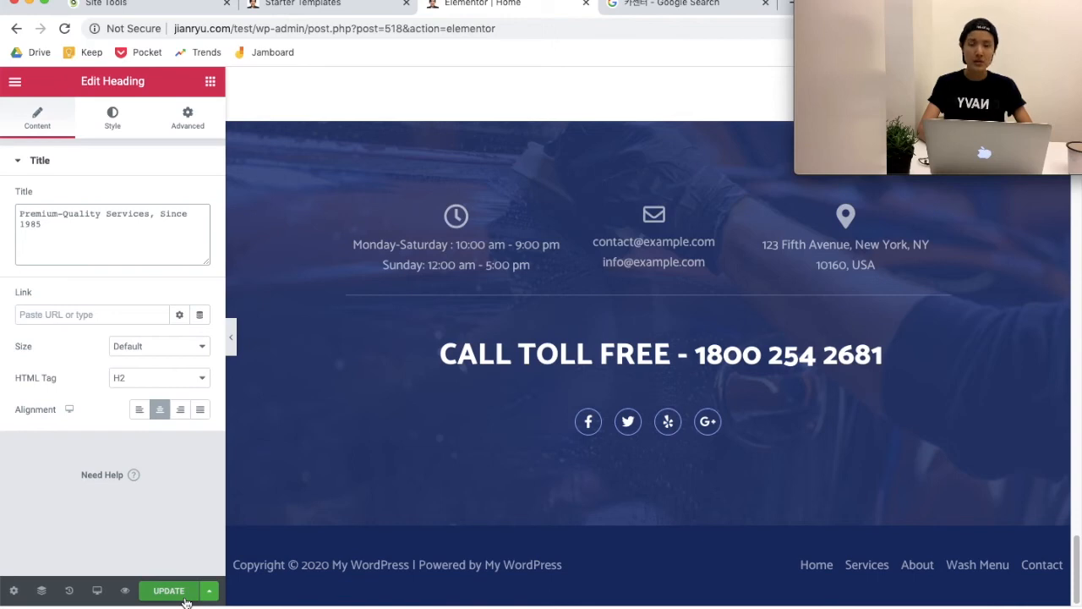
left_click(185, 593)
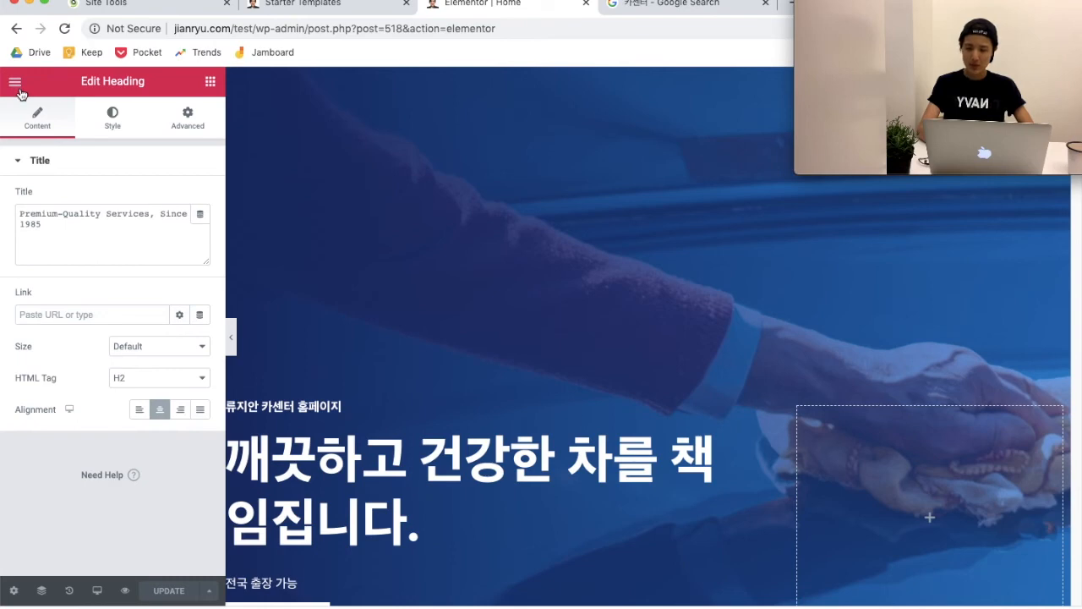
left_click(15, 82)
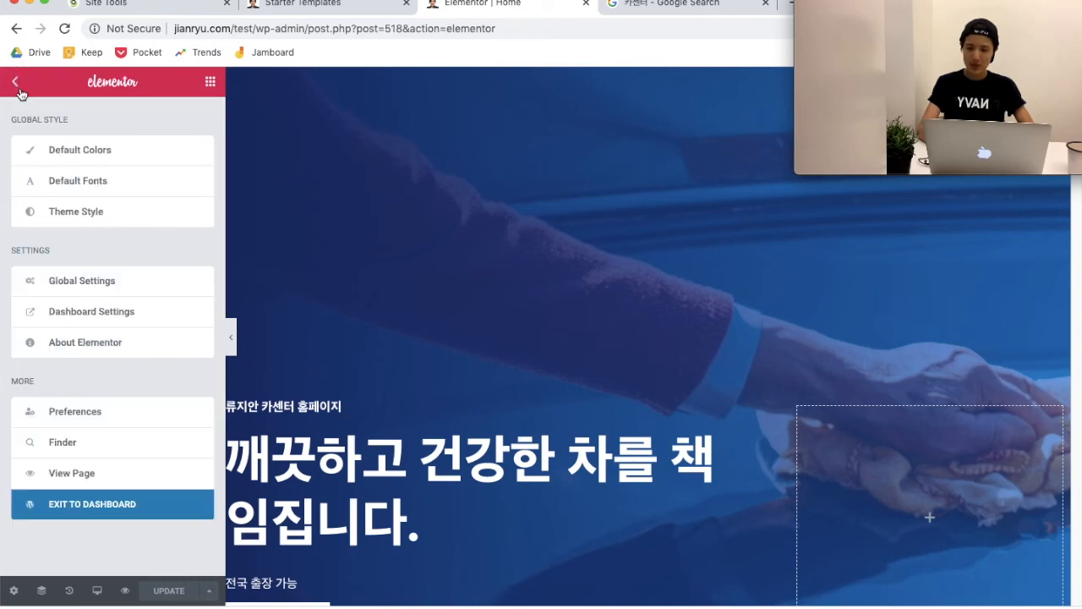
left_click(153, 505)
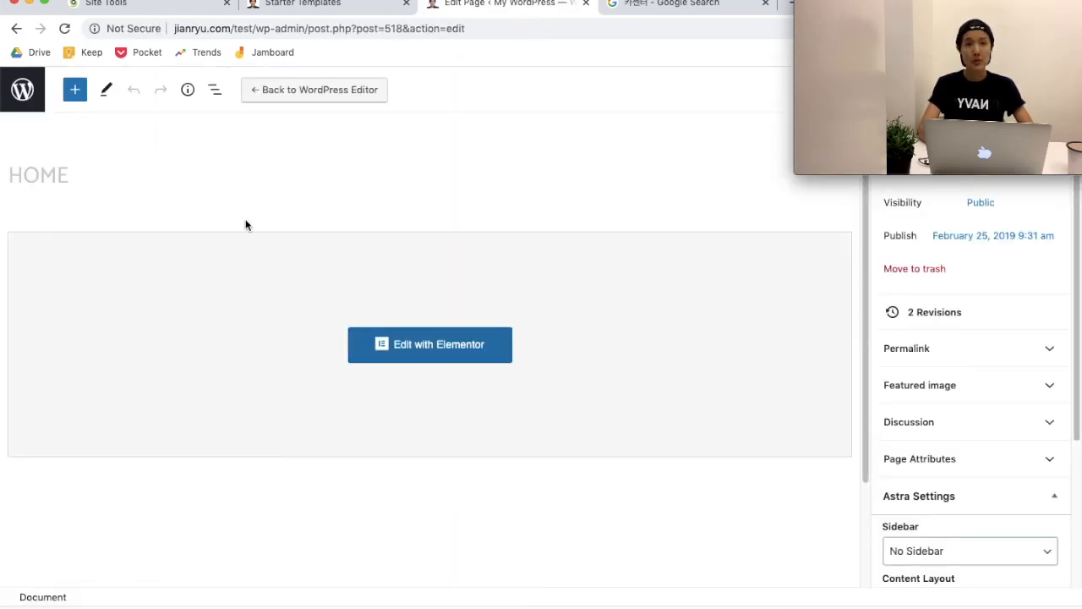
Step: View the live Home page from the Pages list and check its Korean tagline
left_click(25, 103)
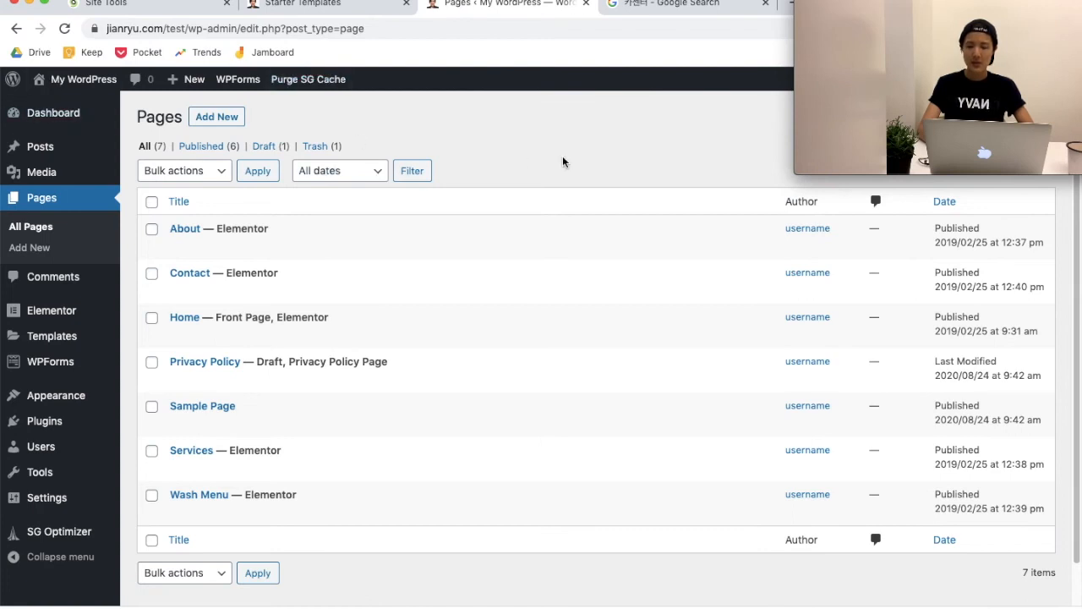
scroll(563, 161, "down", 1)
mouse_move(464, 270)
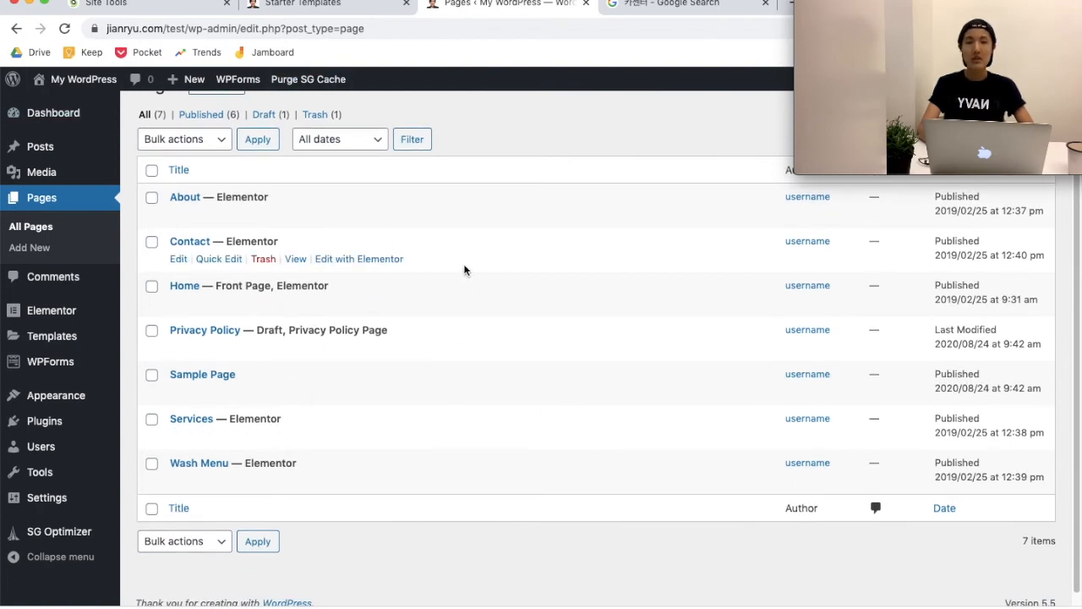
scroll(367, 140, "up", 1)
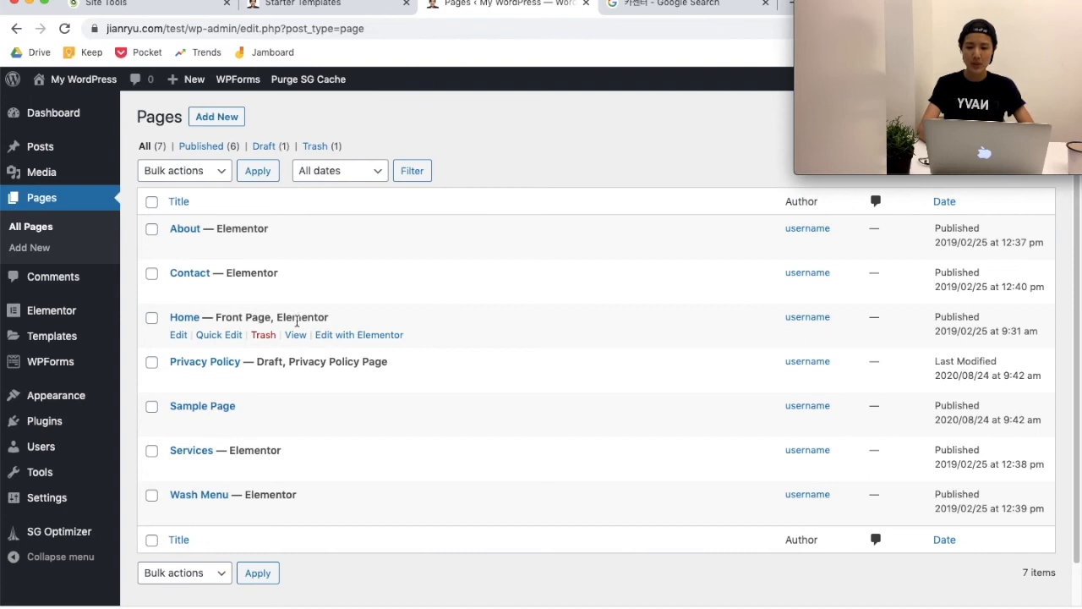
left_click(296, 335, "super")
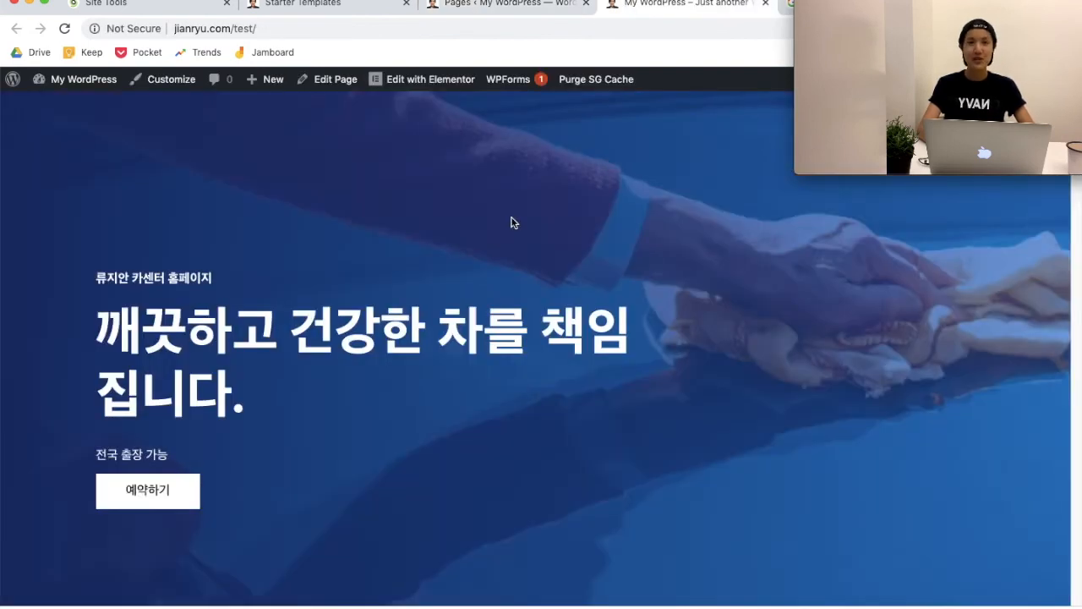
scroll(511, 222, "down", 1)
left_click_drag(97, 261, 241, 262)
left_click(242, 263)
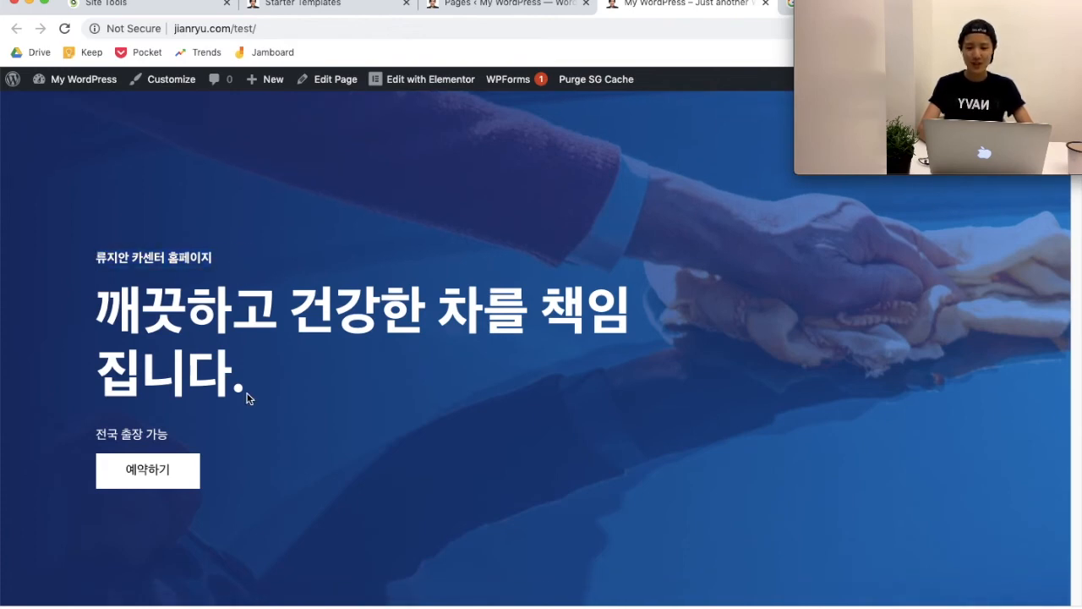
Step: Scroll the live homepage to the new service card, then return to the admin Pages list
scroll(250, 397, "down", 10)
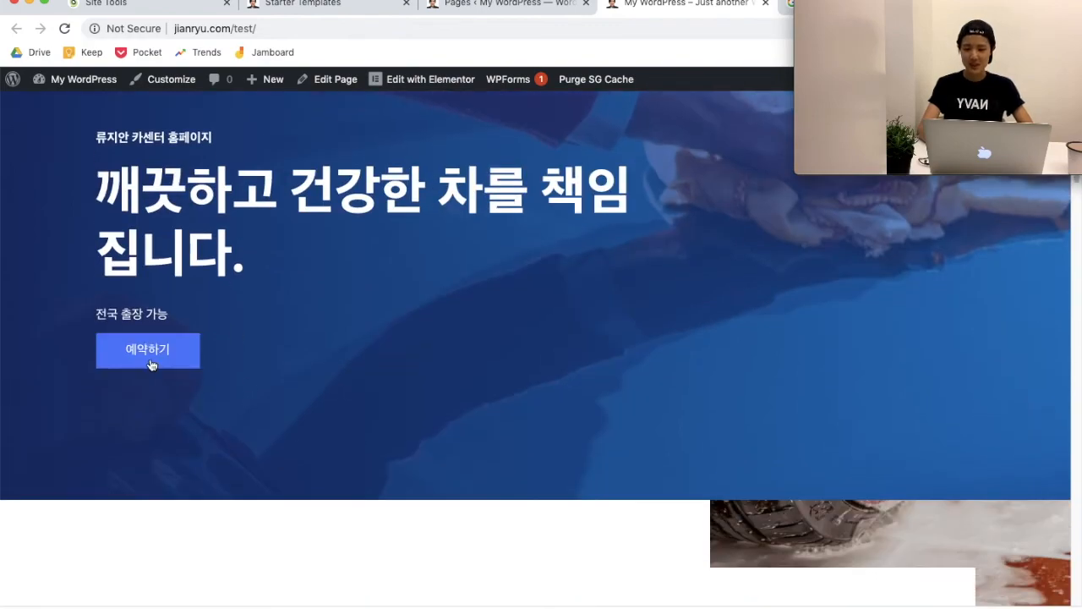
scroll(309, 341, "down", 3)
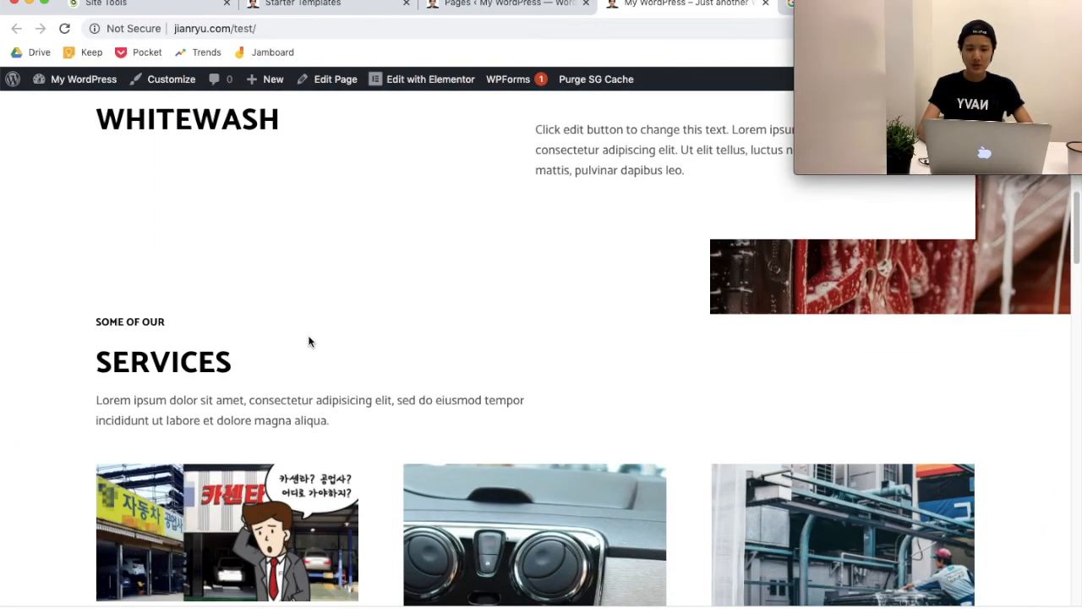
scroll(550, 297, "up", 5)
scroll(550, 298, "down", 10)
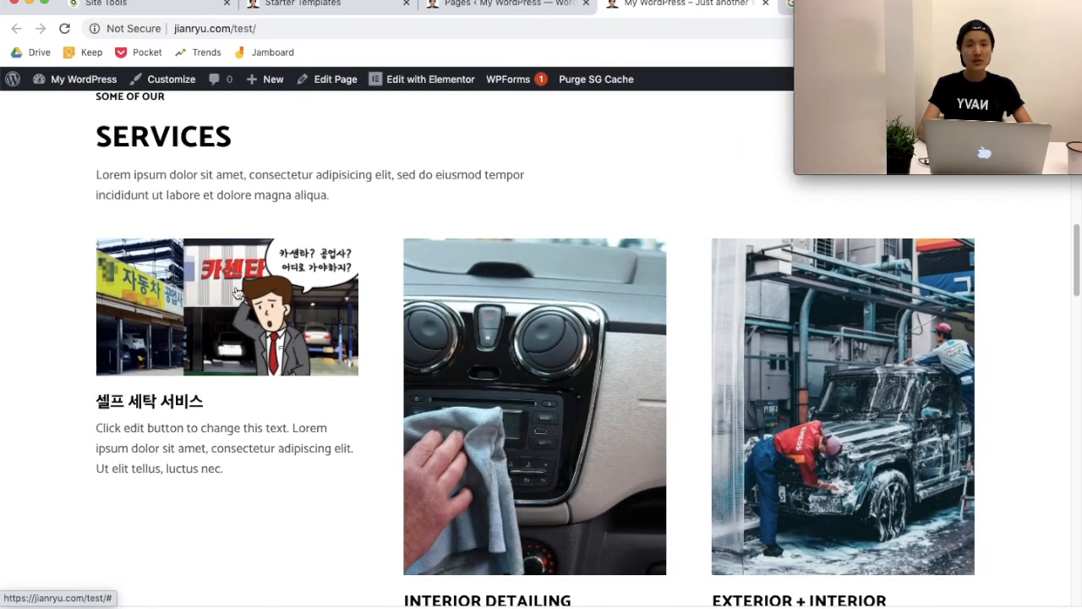
scroll(294, 354, "down", 10)
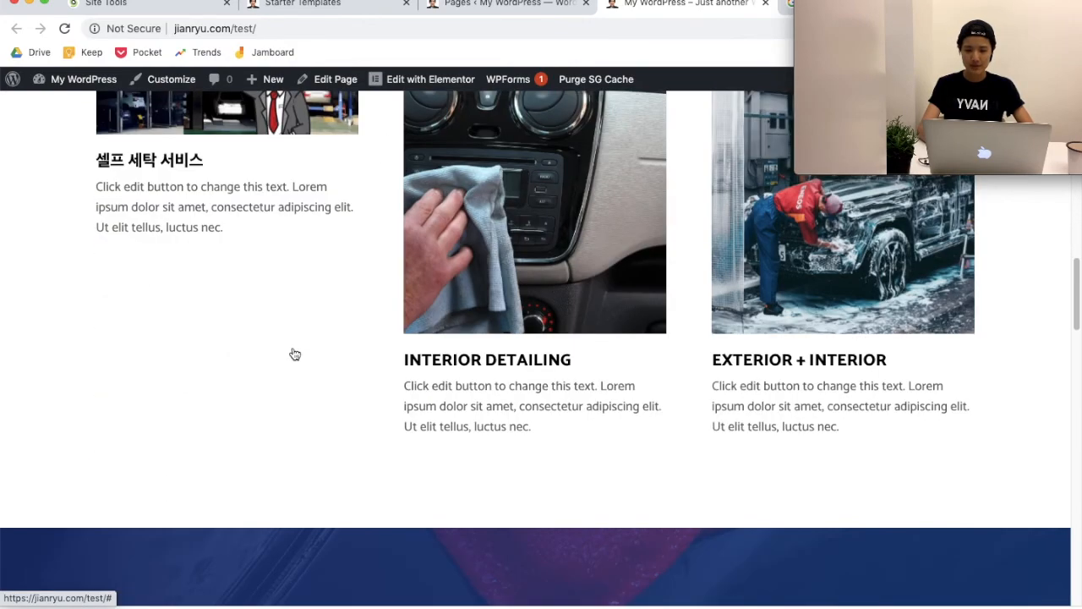
scroll(292, 347, "down", 2)
scroll(292, 349, "up", 20)
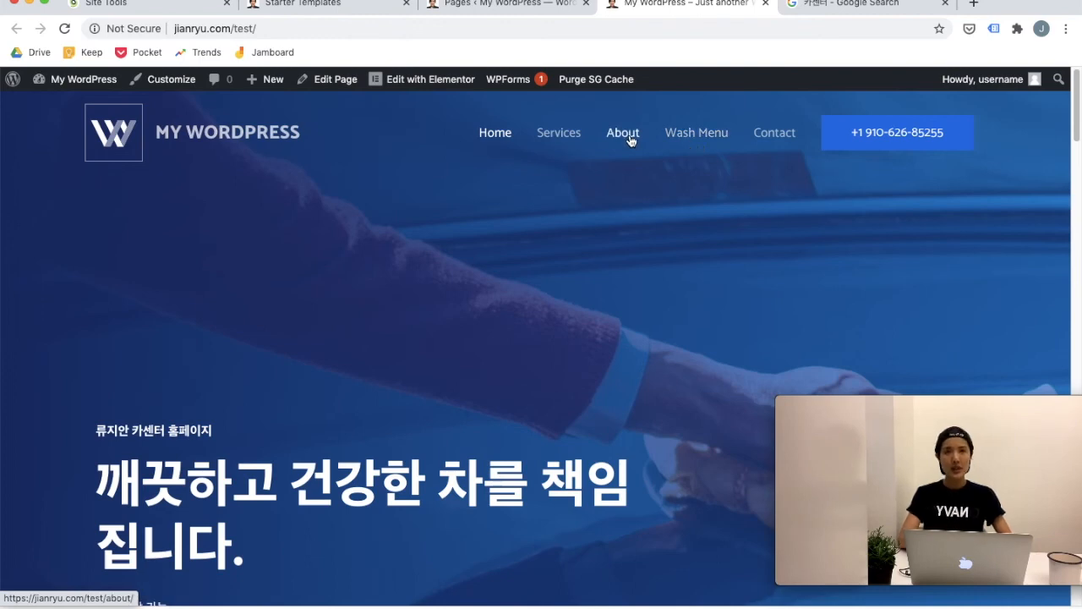
left_click(491, 5)
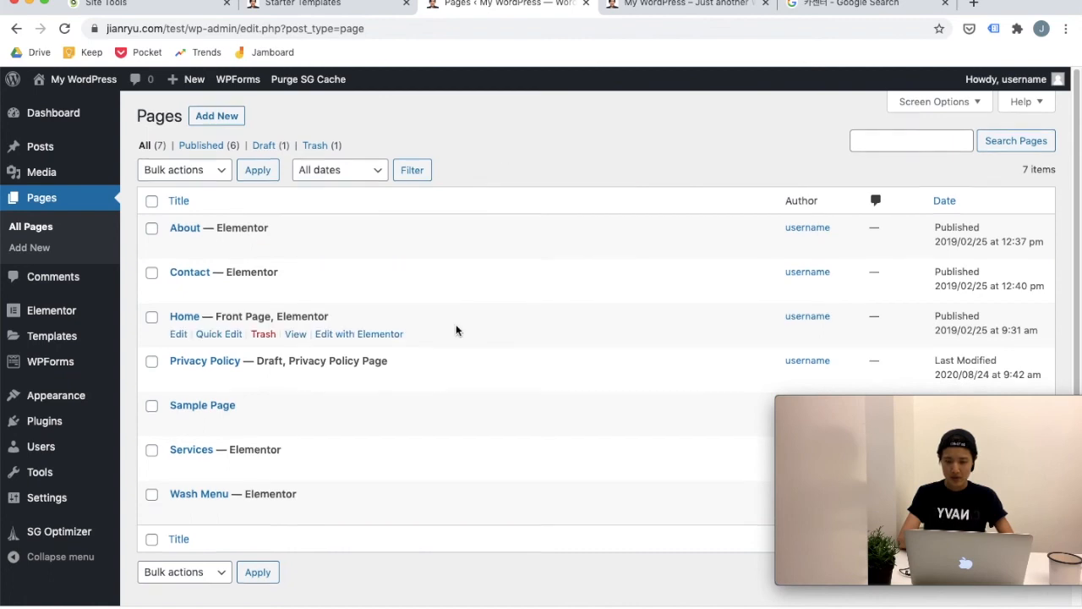
Step: Quick-edit the About page's title to '회사소개' and update it
scroll(200, 186, "down", 1)
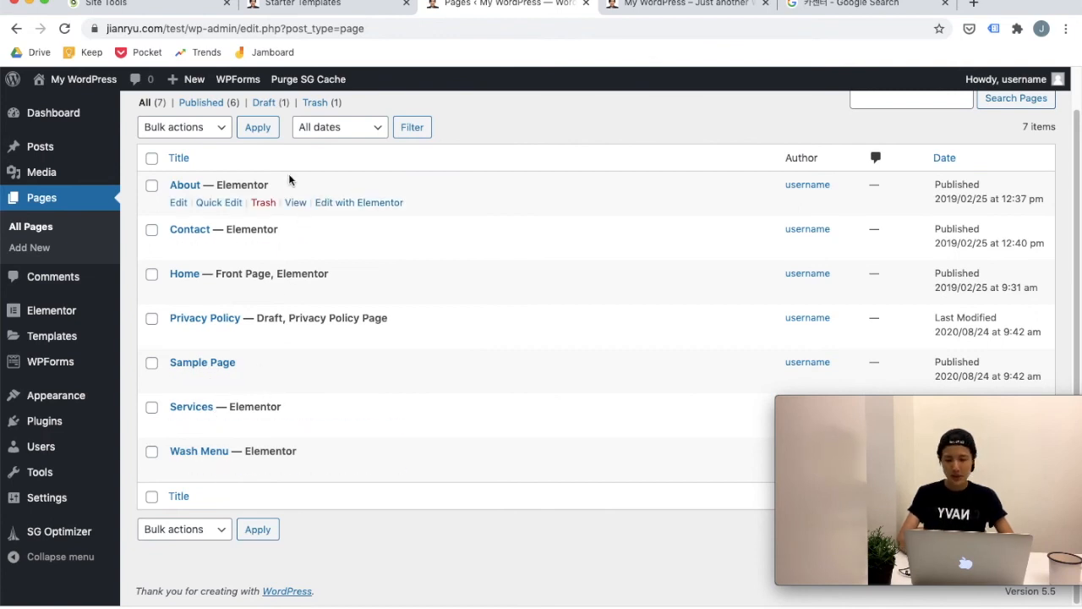
scroll(291, 178, "up", 2)
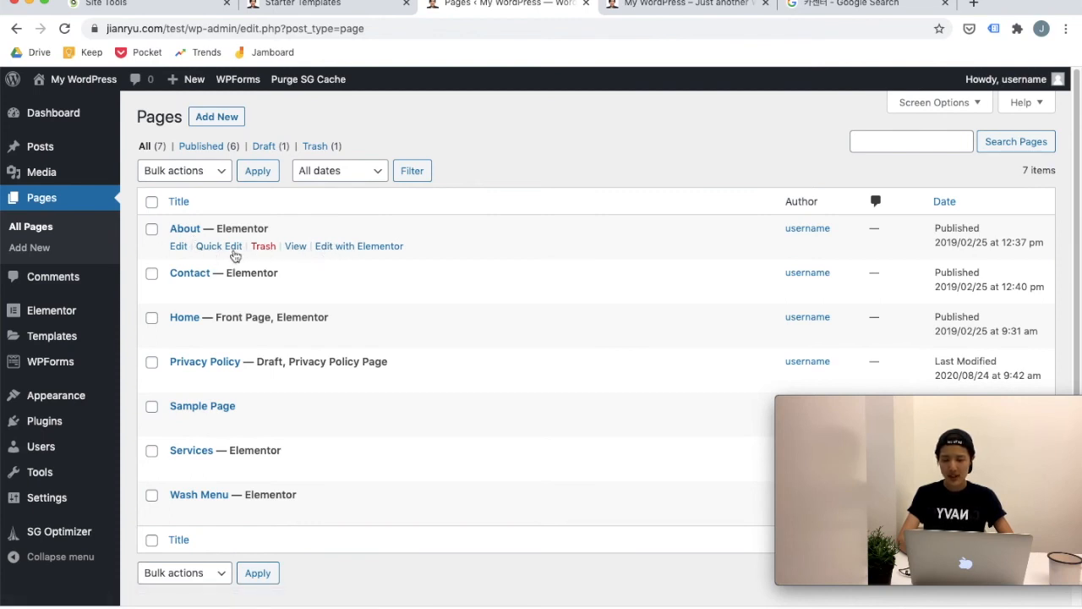
left_click(233, 250)
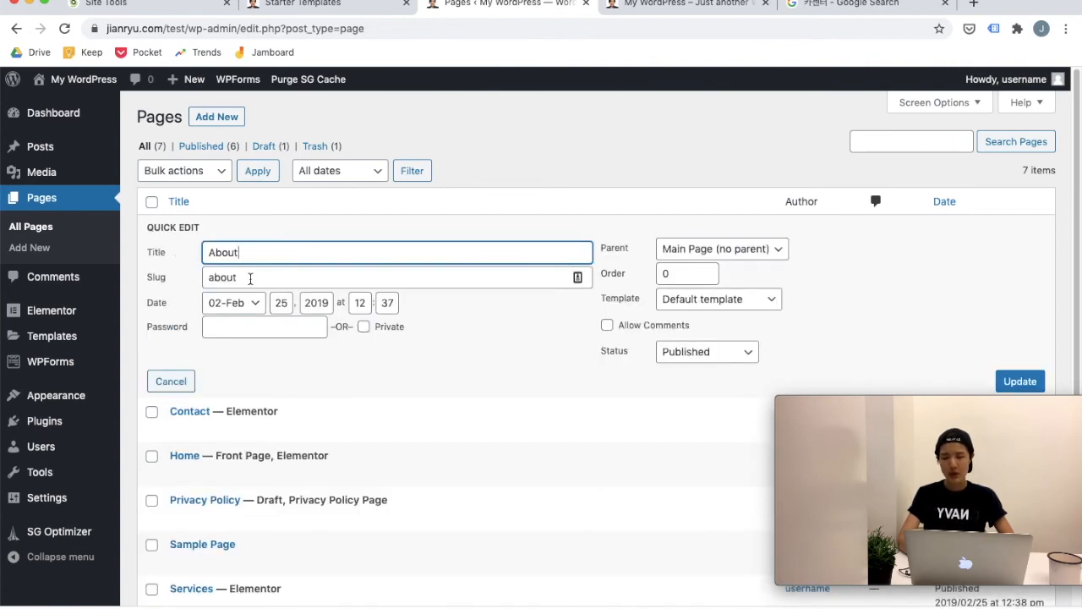
left_click_drag(248, 253, 162, 262)
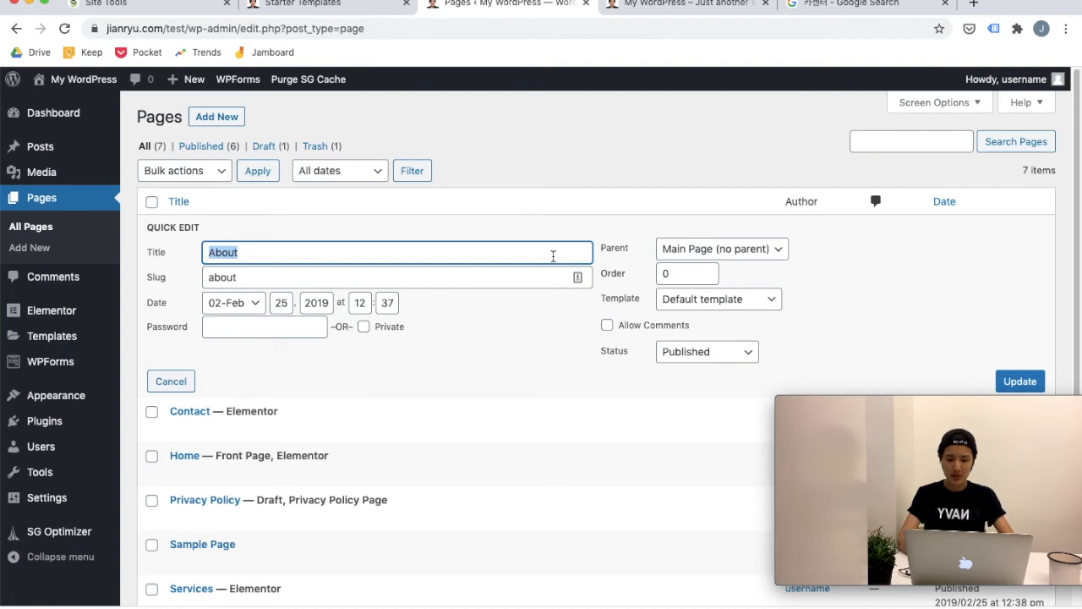
type("ghl")
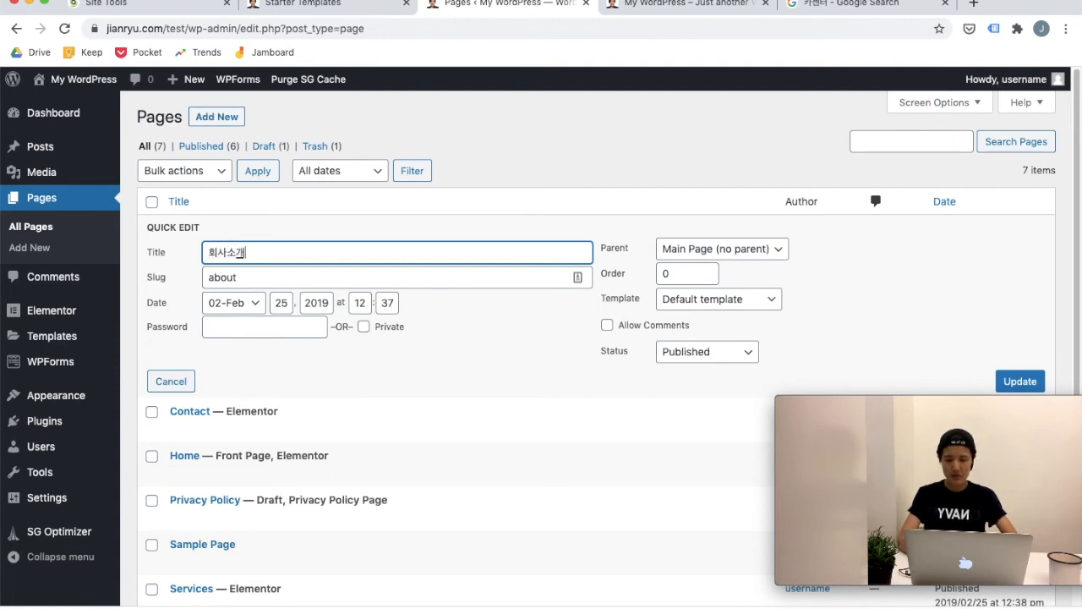
left_click(425, 278)
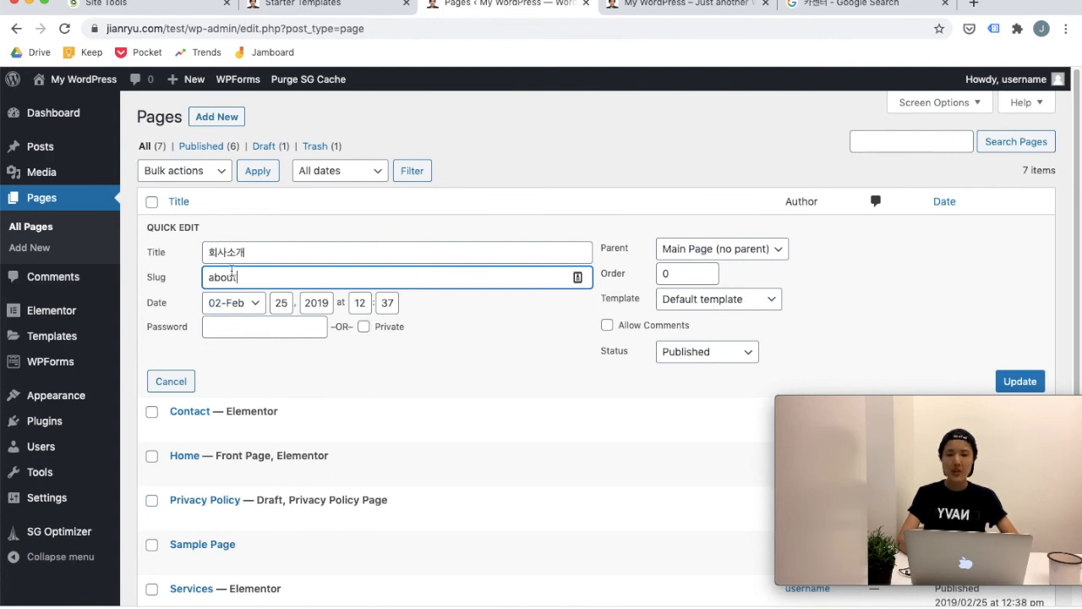
scroll(1002, 295, "down", 1)
left_click(1019, 334)
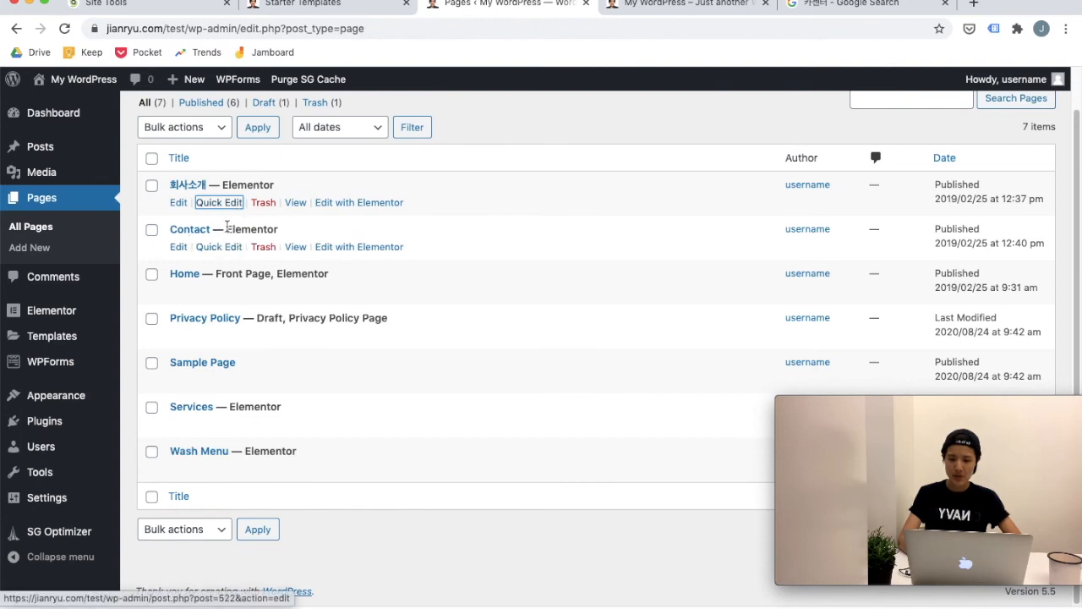
Step: Retitle the Contact page to '연락처' and the Home page to '홈페이지'
left_click(226, 251)
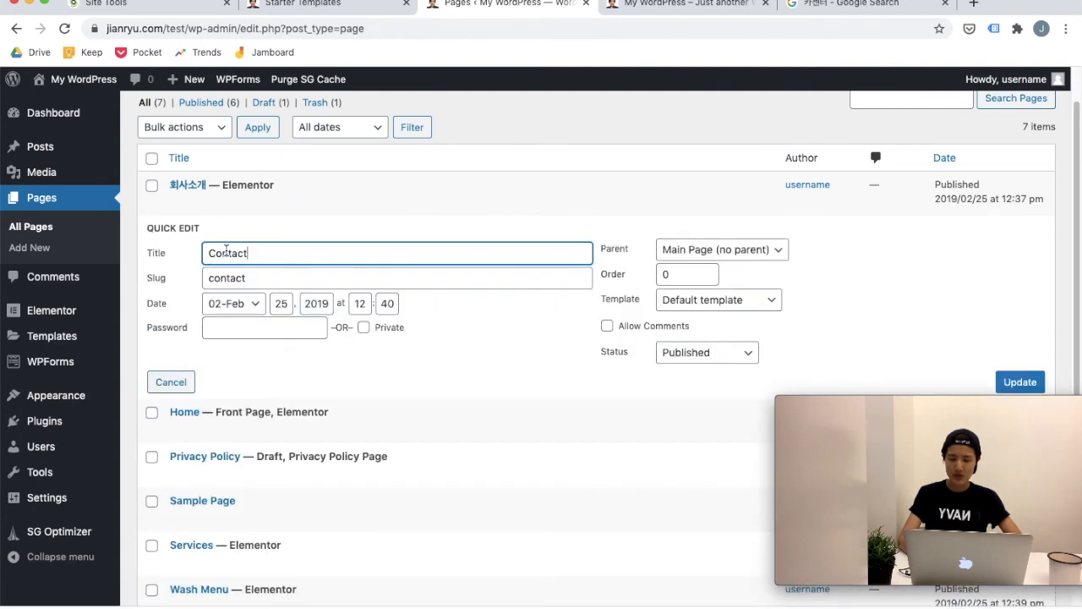
key("super+a")
type("연리")
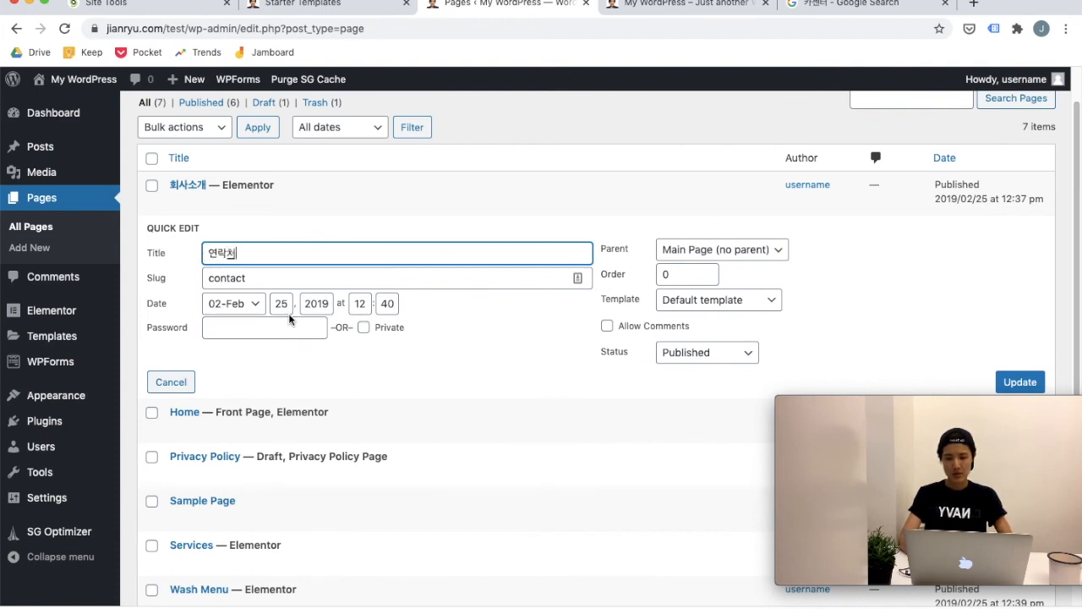
scroll(290, 319, "down", 1)
left_click(1035, 376)
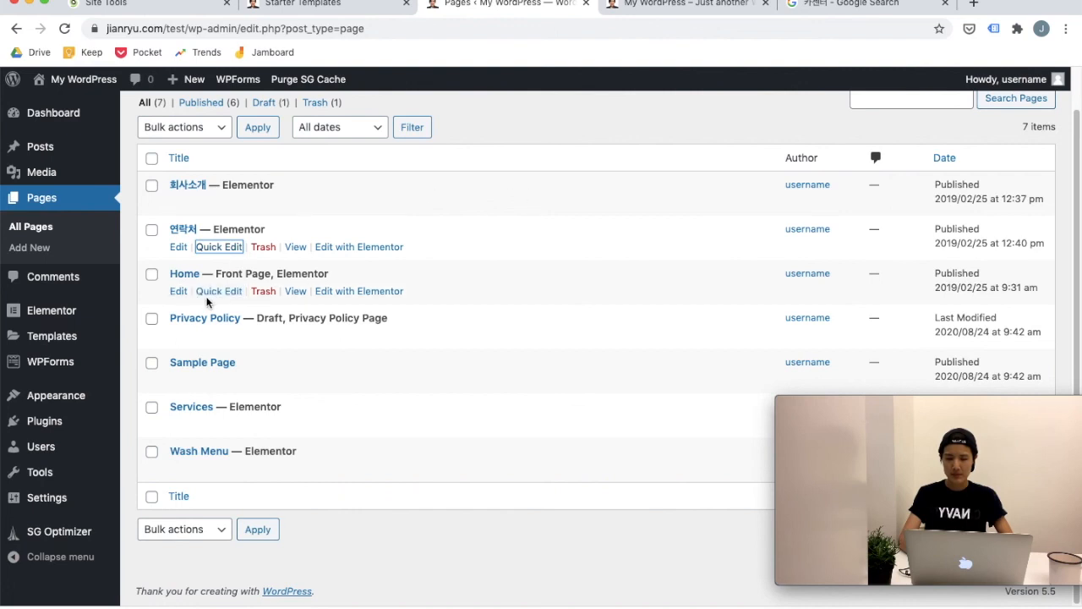
left_click(215, 292)
left_click_drag(279, 295, 188, 304)
type("호")
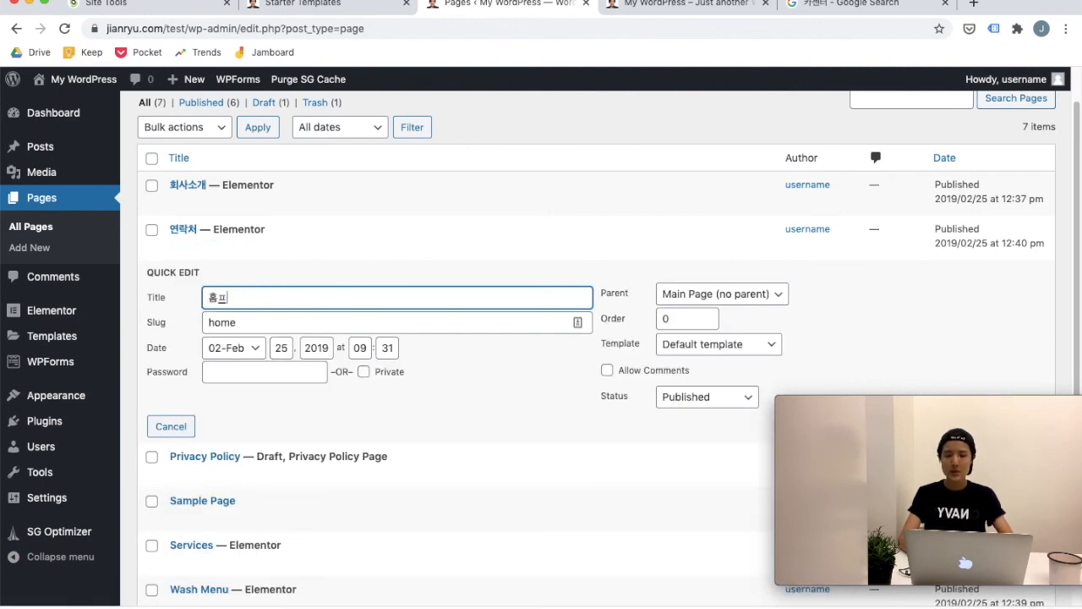
type("페이지")
scroll(529, 273, "down", 2)
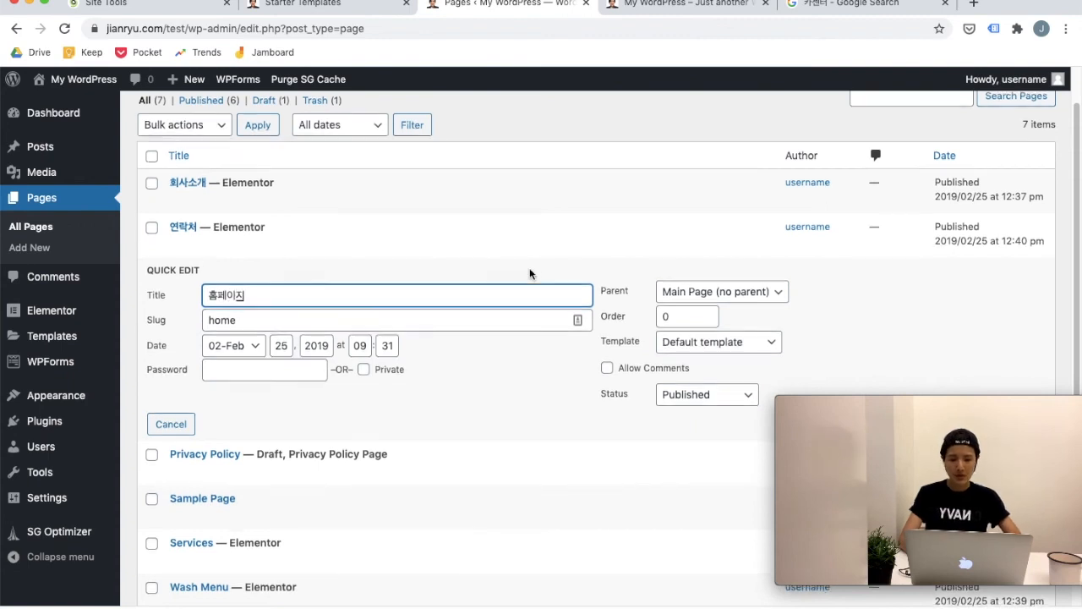
left_click(1018, 358)
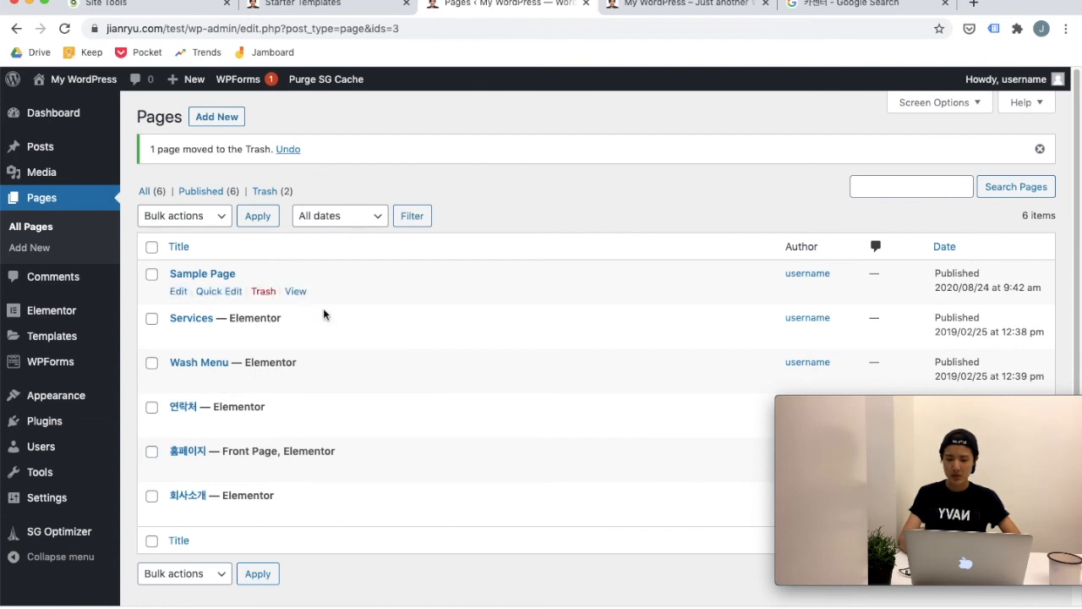
Step: Retitle the Services page to '서비스 안내' and move Sample Page to the trash
scroll(323, 304, "down", 1)
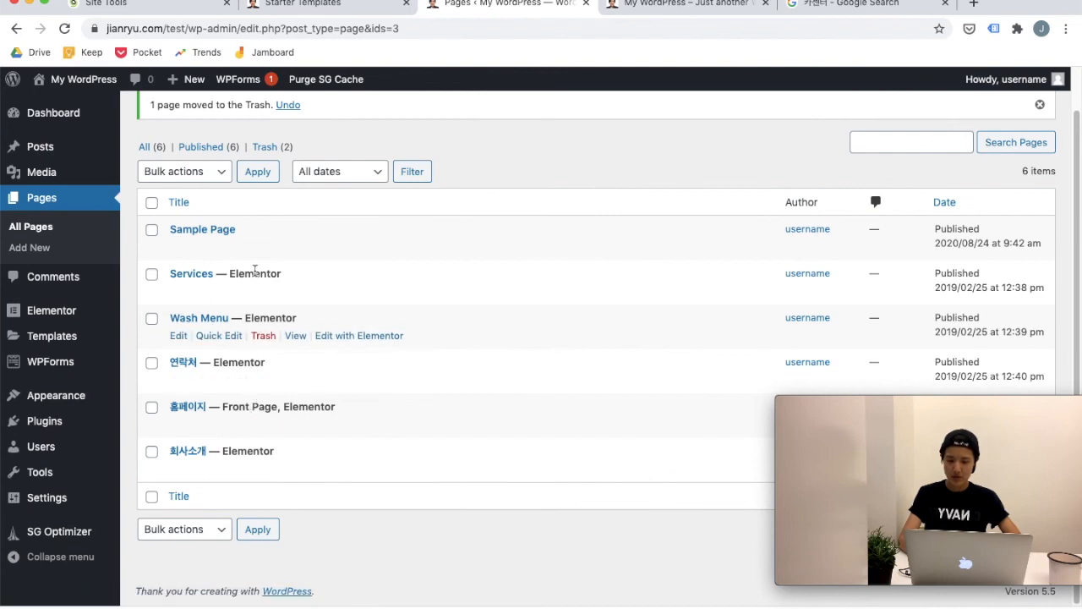
left_click(215, 292)
left_click(150, 296)
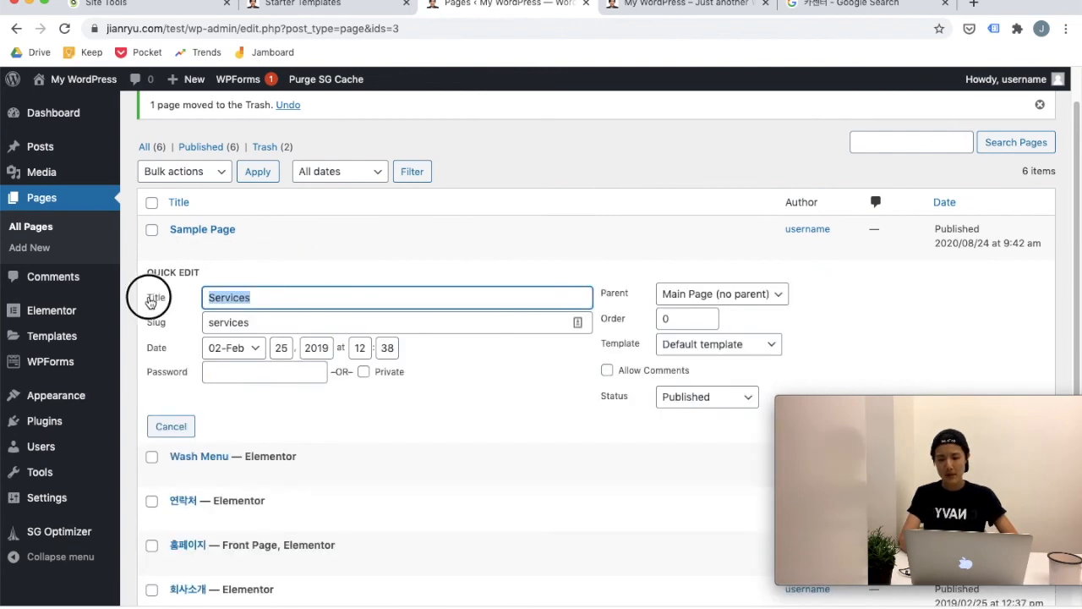
type("서비스")
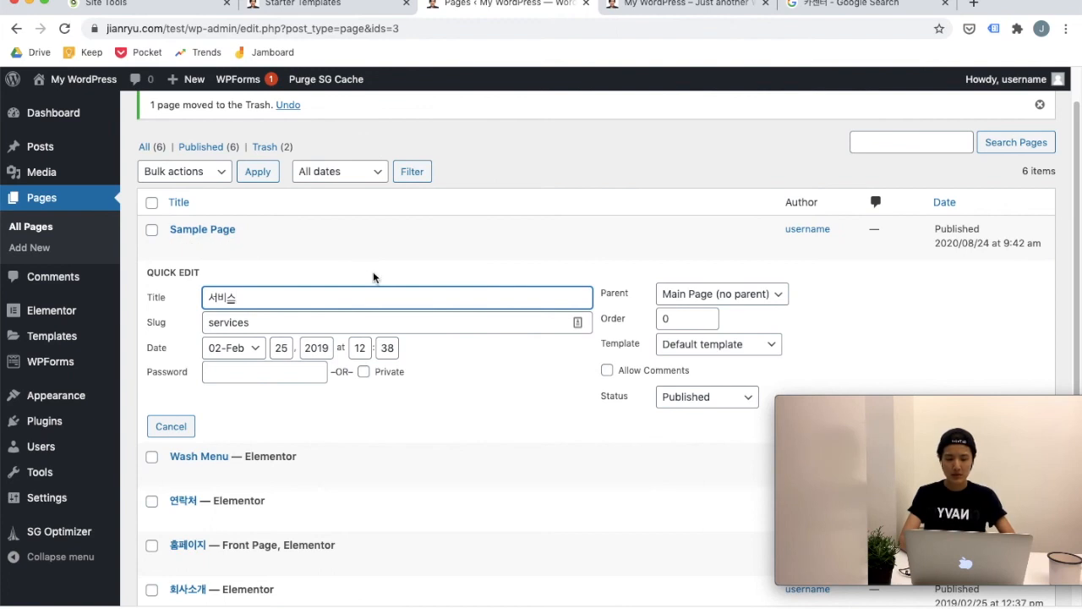
type(" 안내")
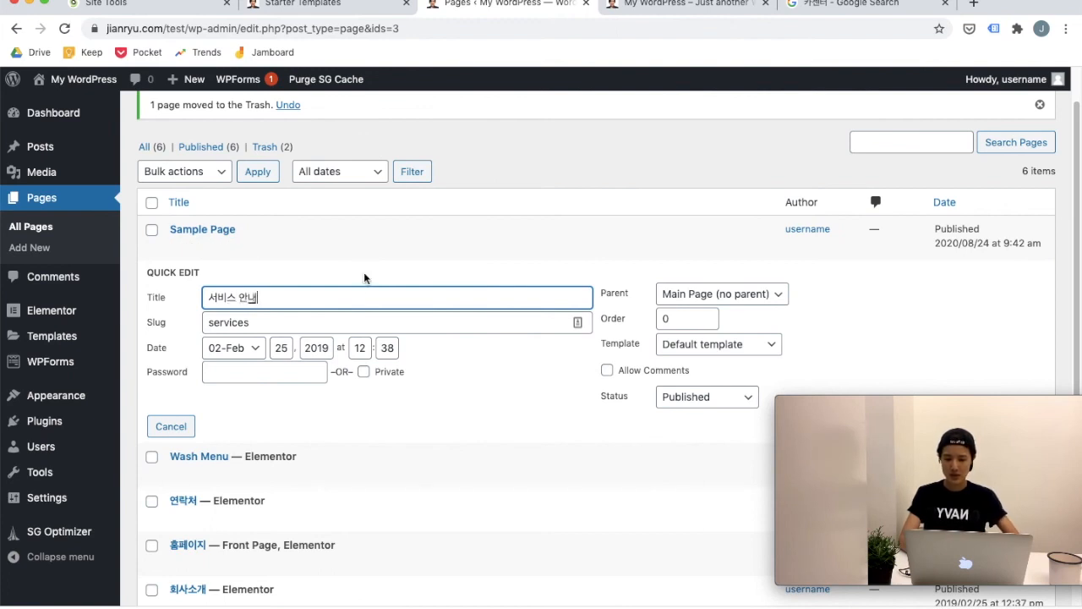
scroll(550, 304, "down", 1)
scroll(998, 341, "down", 1)
left_click(1017, 340)
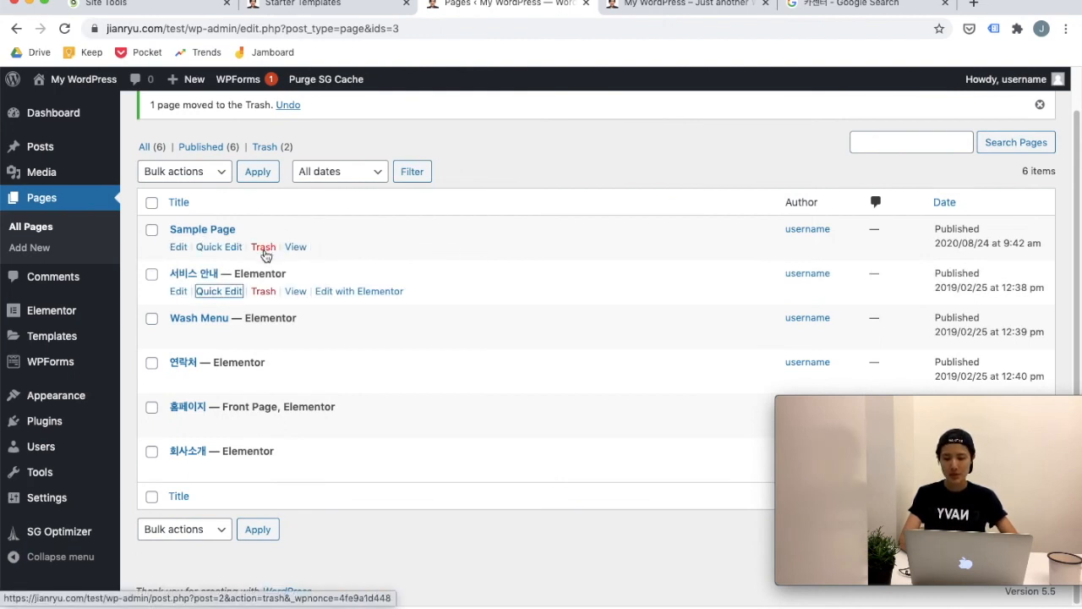
left_click(264, 254)
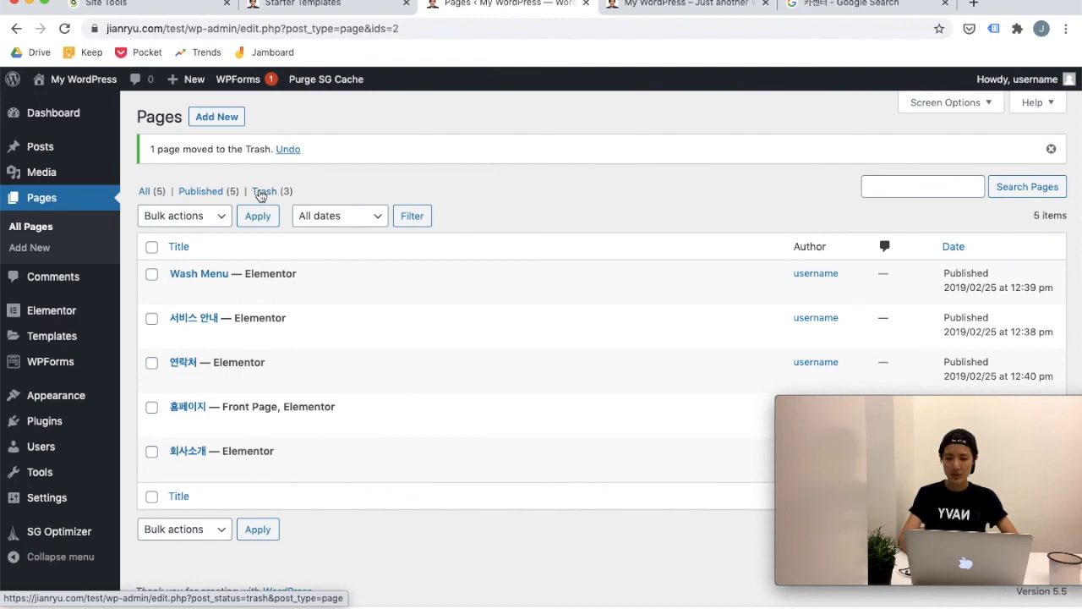
Step: Visit the live site and open the 서비스 안내 page from its Korean navigation menu
mouse_move(80, 79)
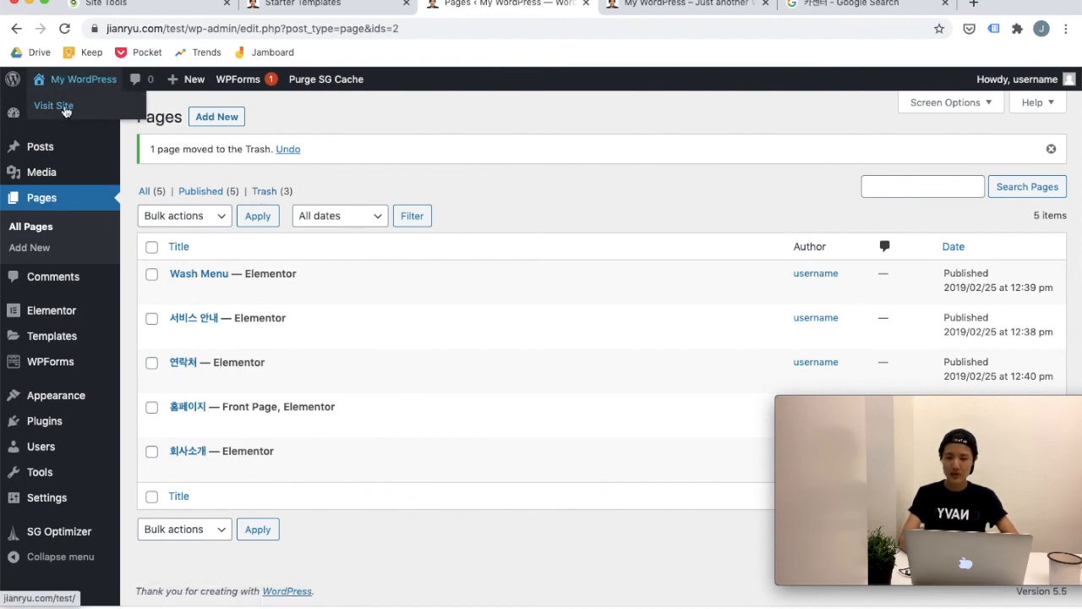
left_click(60, 112)
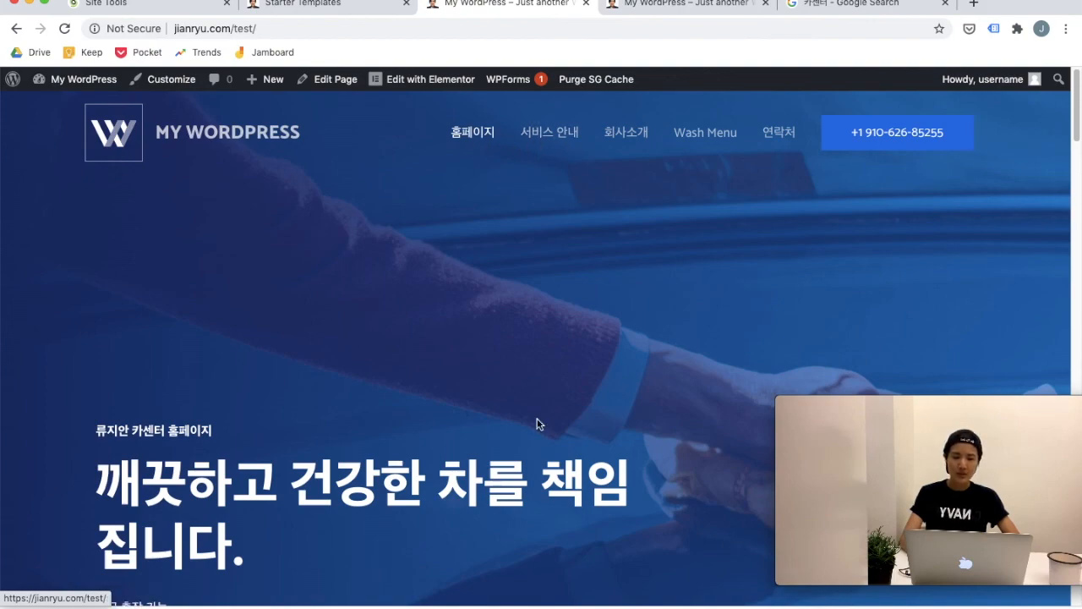
scroll(513, 379, "down", 10)
scroll(513, 379, "up", 10)
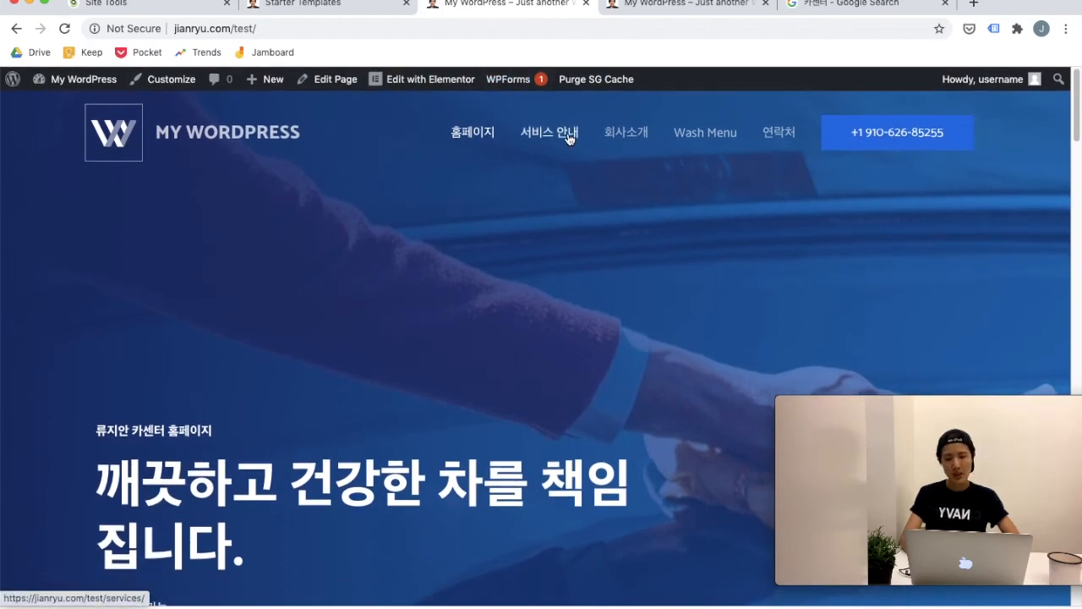
left_click(566, 135)
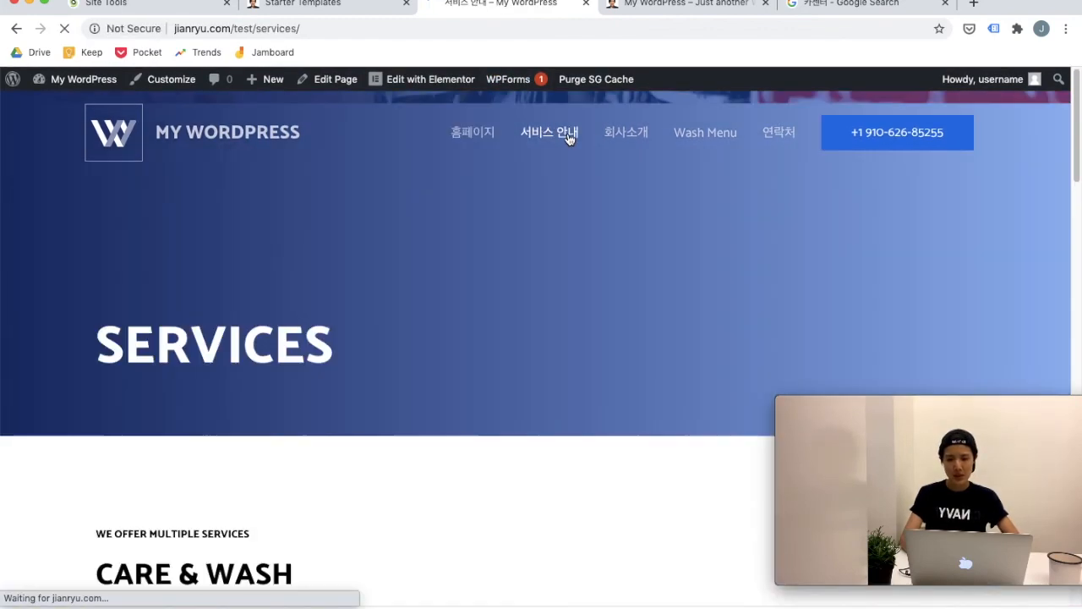
scroll(530, 336, "down", 5)
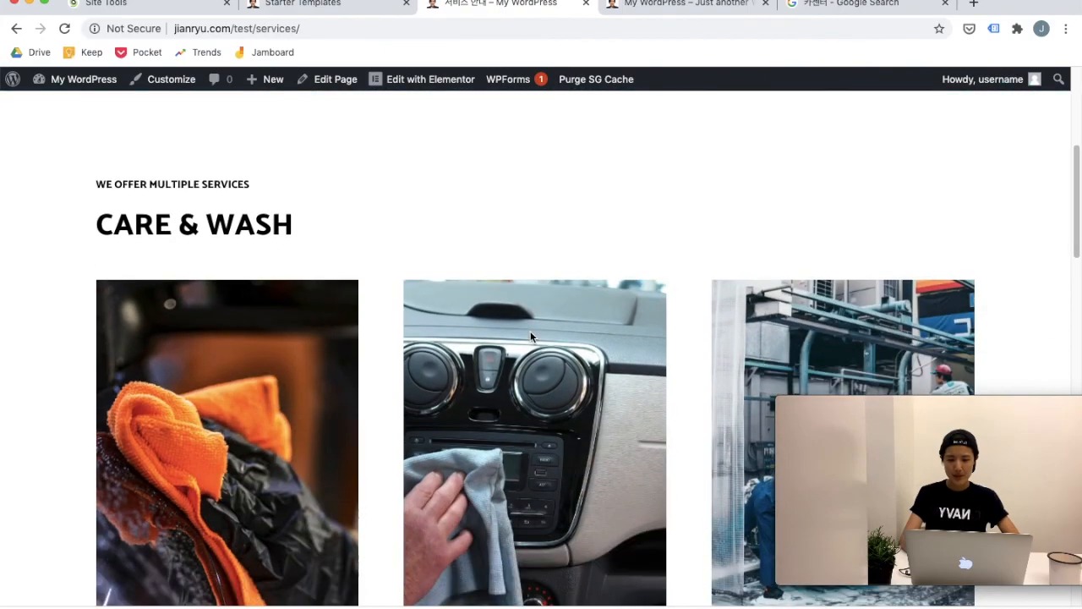
scroll(531, 338, "down", 2)
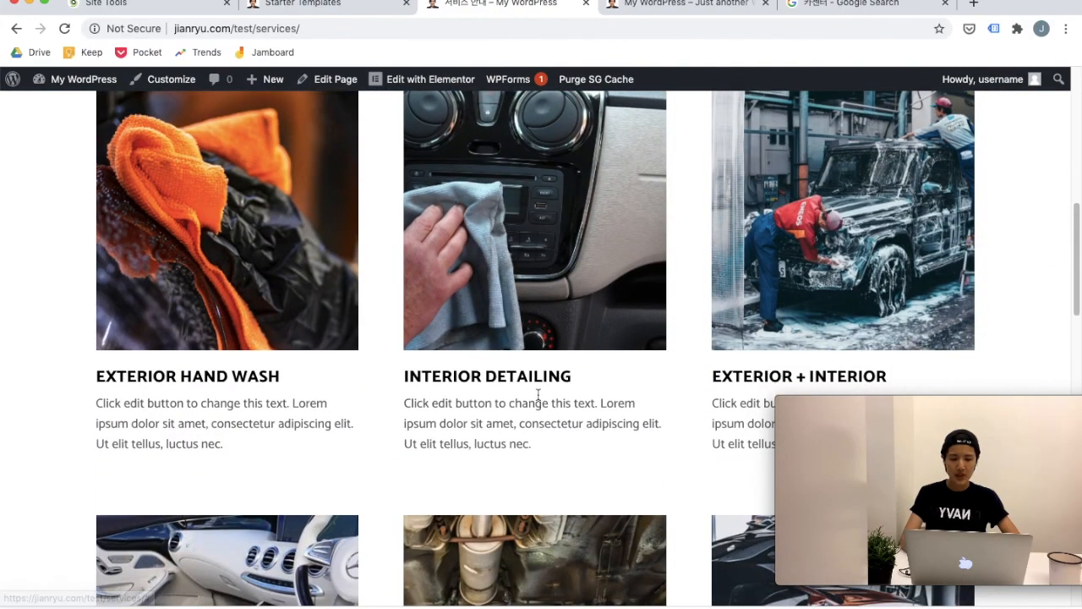
scroll(536, 389, "down", 3)
scroll(538, 394, "down", 3)
scroll(539, 400, "up", 10)
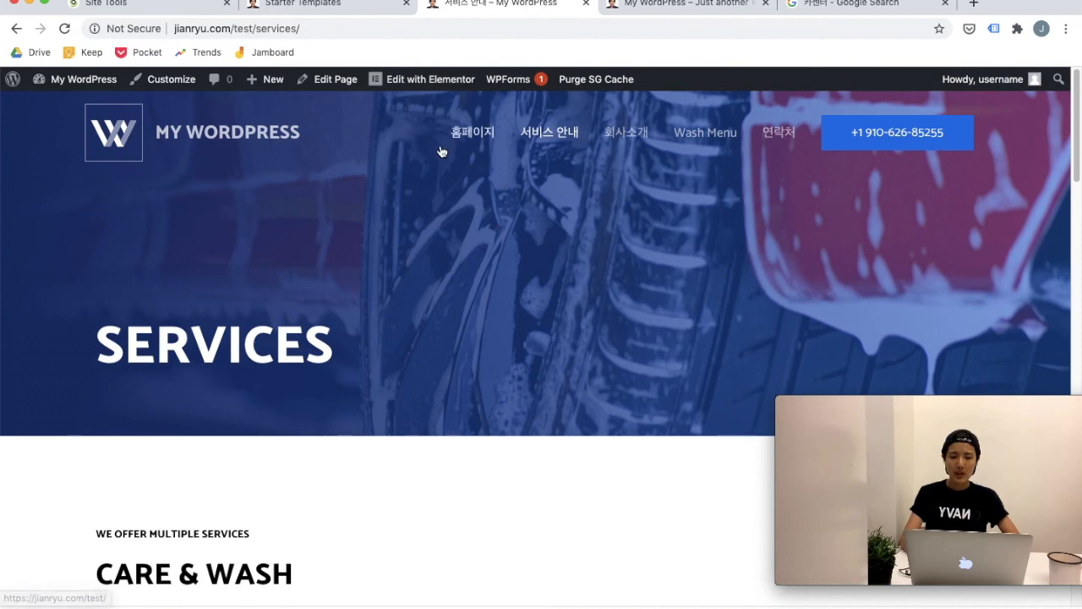
mouse_move(439, 88)
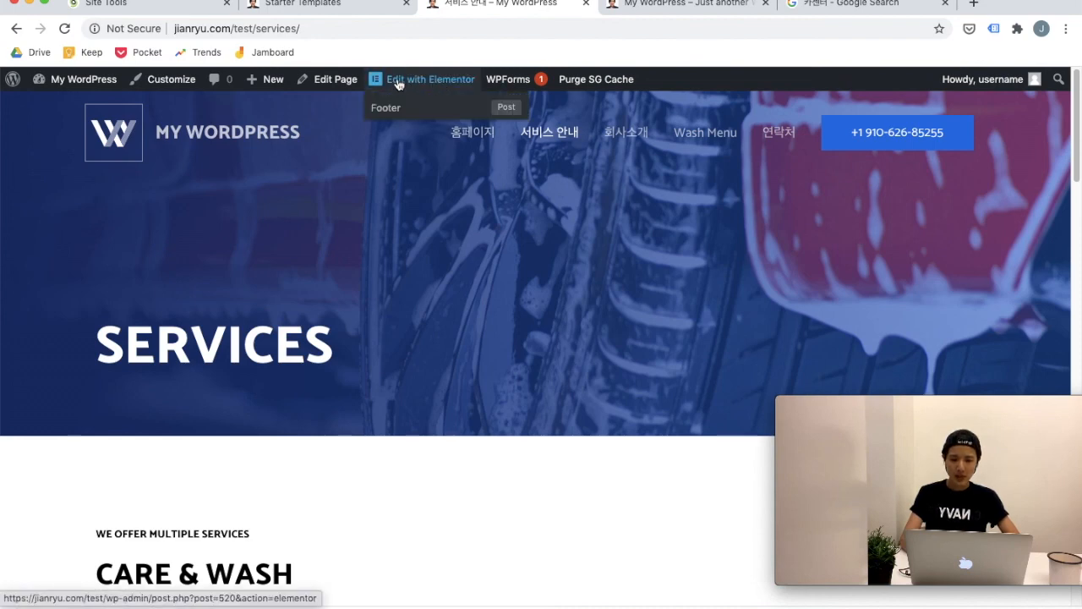
Step: Open the Services page in Elementor and change its hero heading to '서비스 안내'
left_click(455, 84)
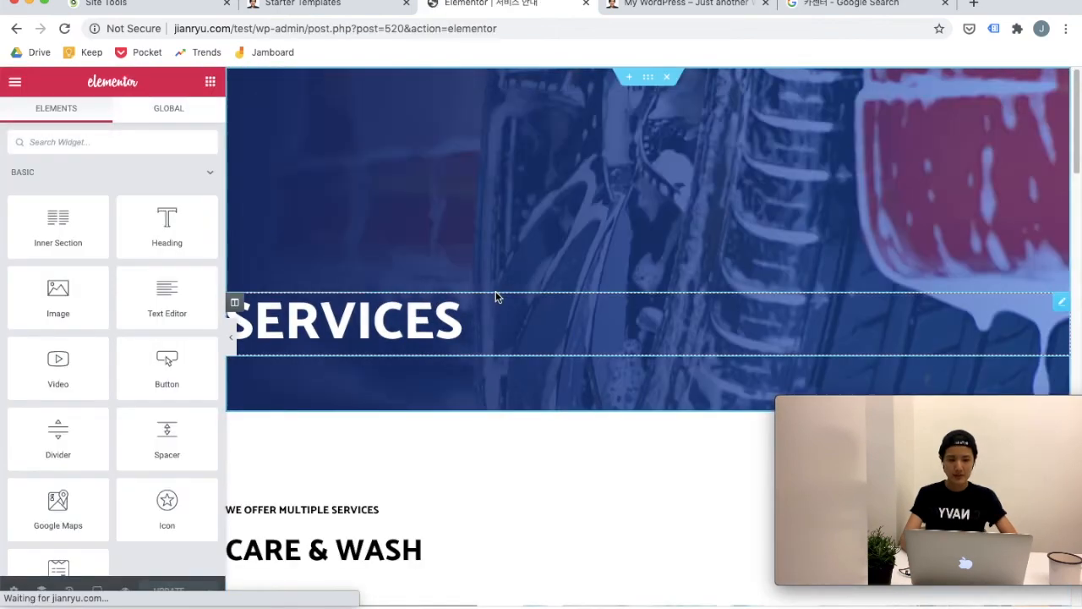
left_click(449, 188)
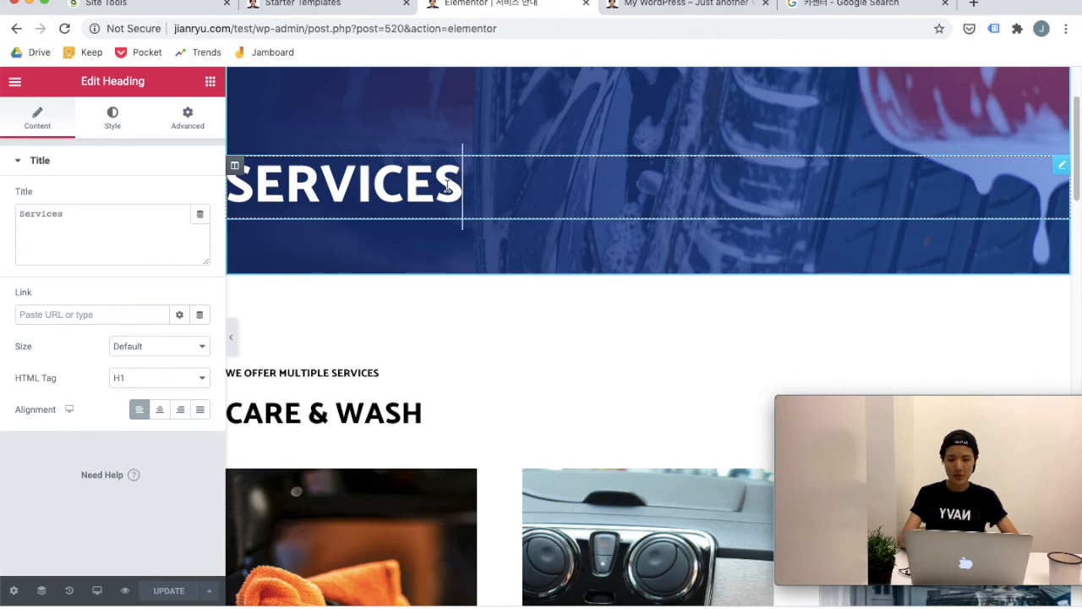
left_click(113, 213)
key("ctrl+a")
type("서비스 안")
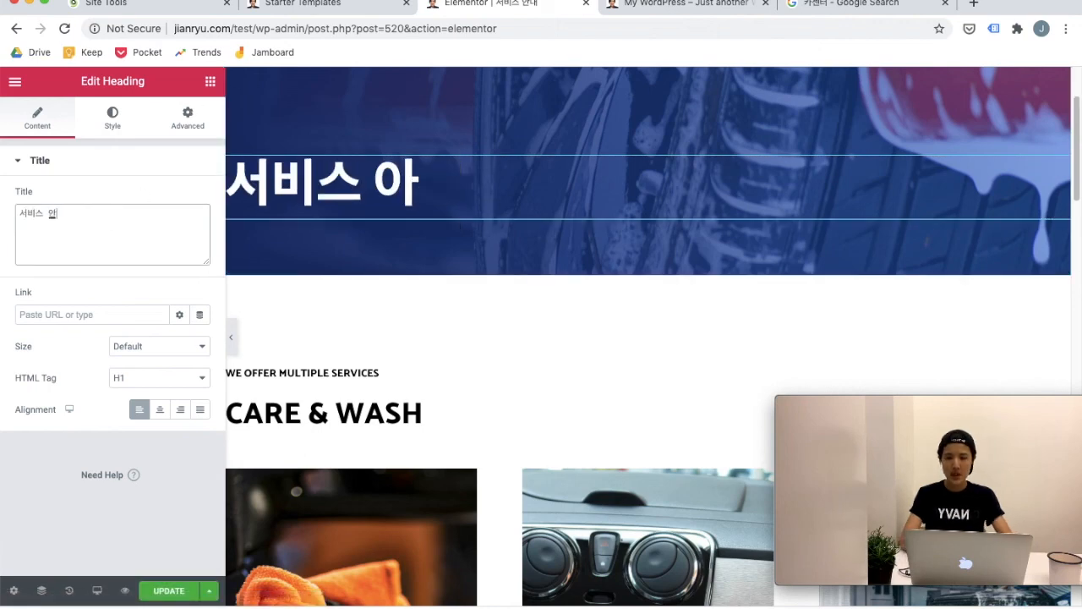
type("ㄴㅐ")
scroll(643, 218, "down", 5)
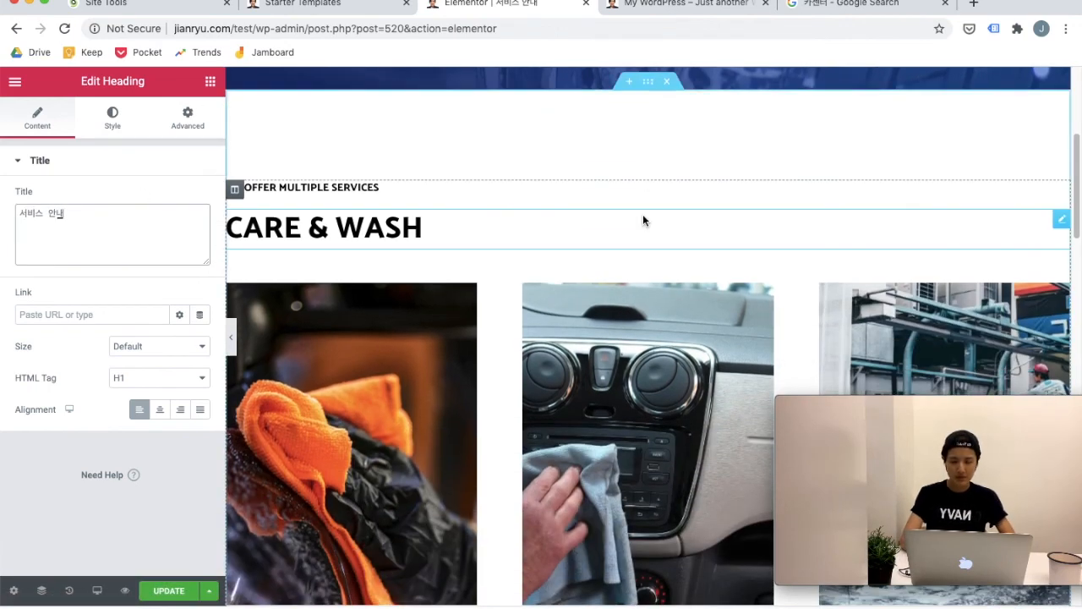
scroll(642, 214, "down", 10)
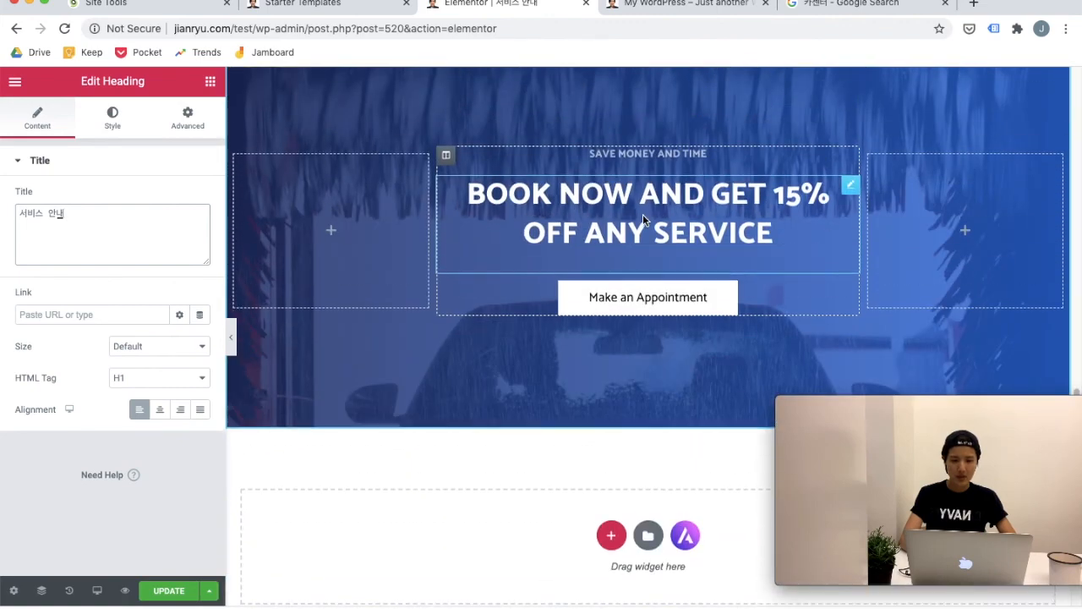
Step: Replace the Make an Appointment button label with '서비스 예약하기' and save with UPDATE
left_click(705, 307)
left_click(135, 230)
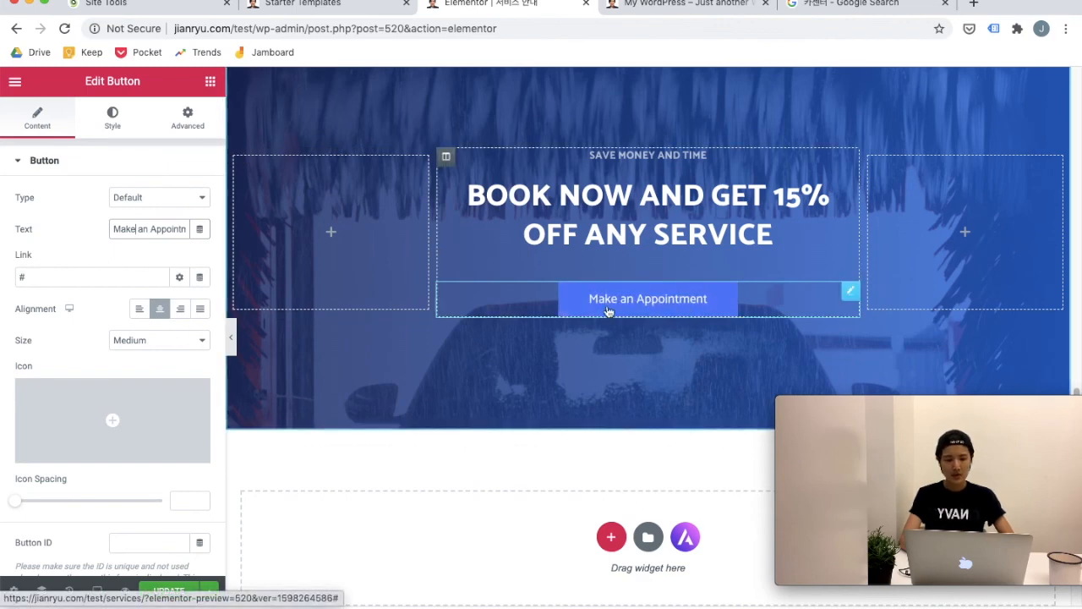
left_click(697, 309)
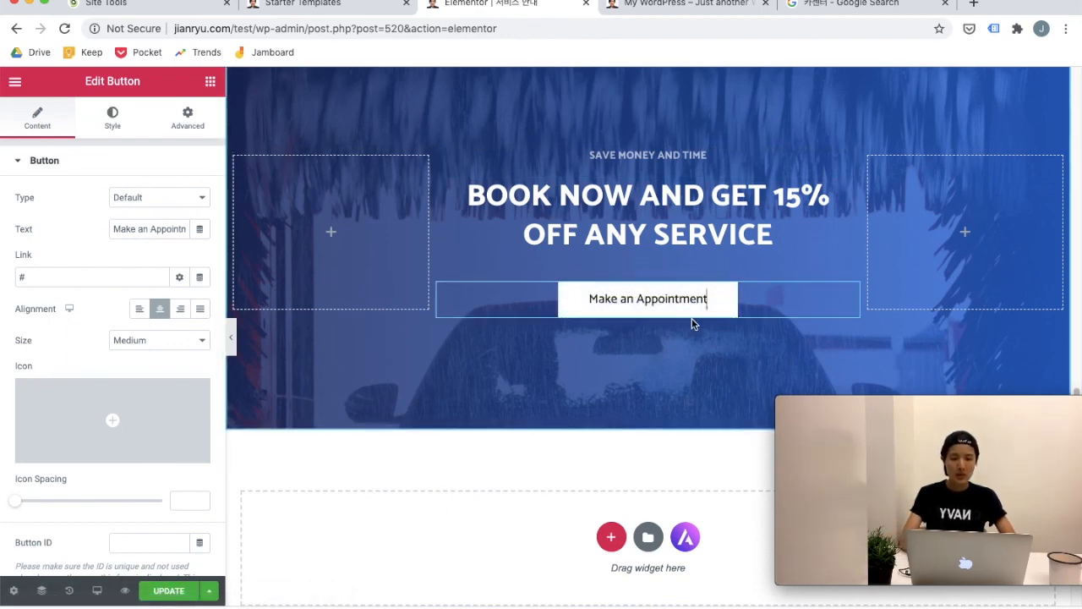
key("BackSpace")
key("BackSpace")
key("BackSpace")
key("BackSpace")
key("BackSpace")
key("BackSpace")
key("BackSpace")
key("BackSpace")
key("BackSpace")
key("BackSpace")
key("BackSpace")
key("BackSpace")
key("BackSpace")
key("BackSpace")
key("BackSpace")
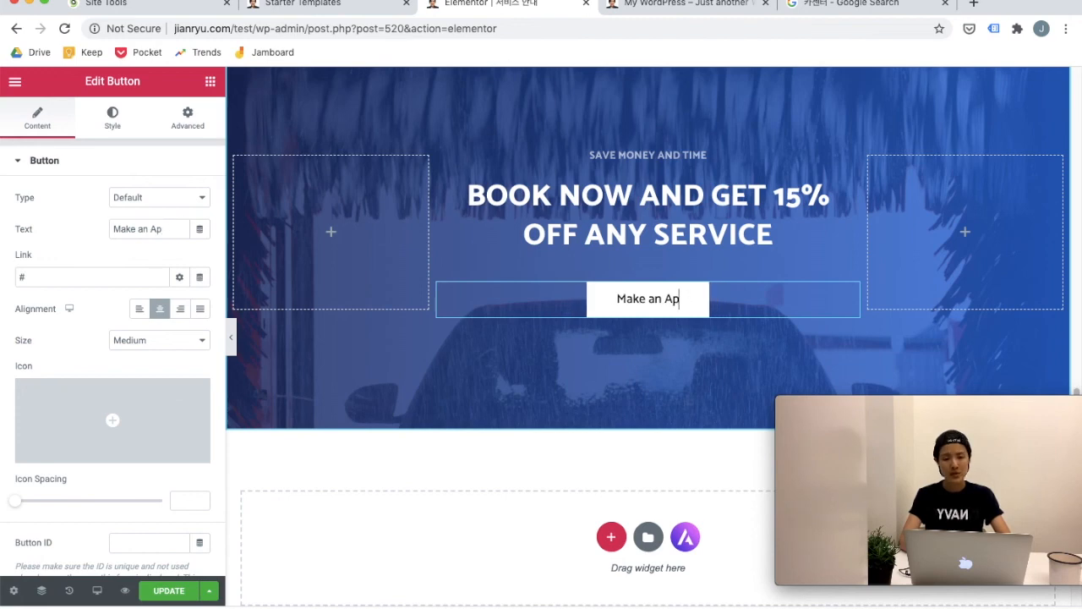
key("BackSpace")
key("BackSpace")
key("BackSpace")
key("BackSpace")
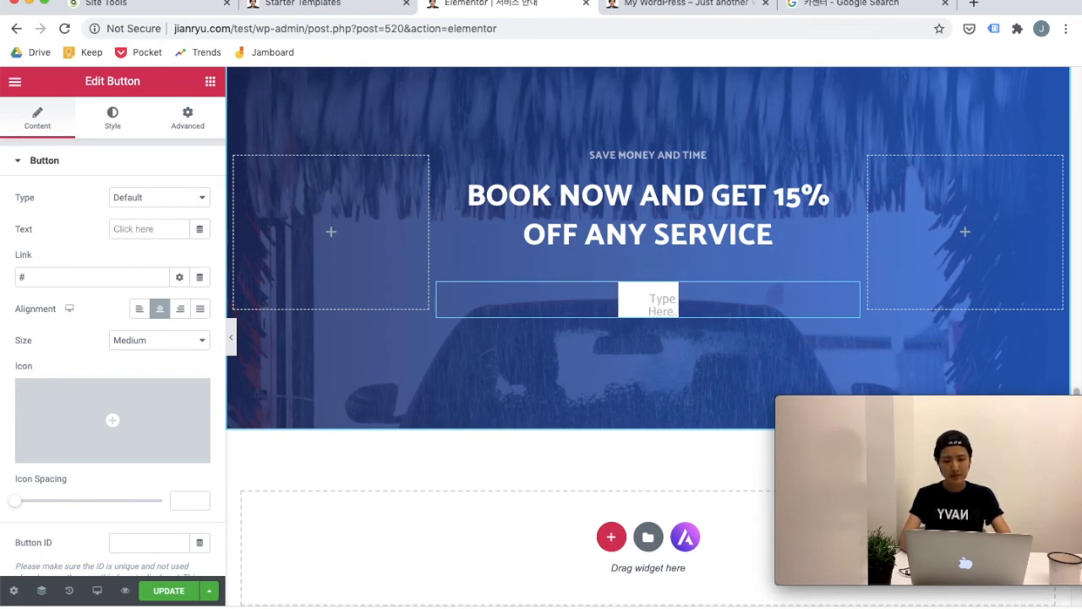
type("서비스 예야")
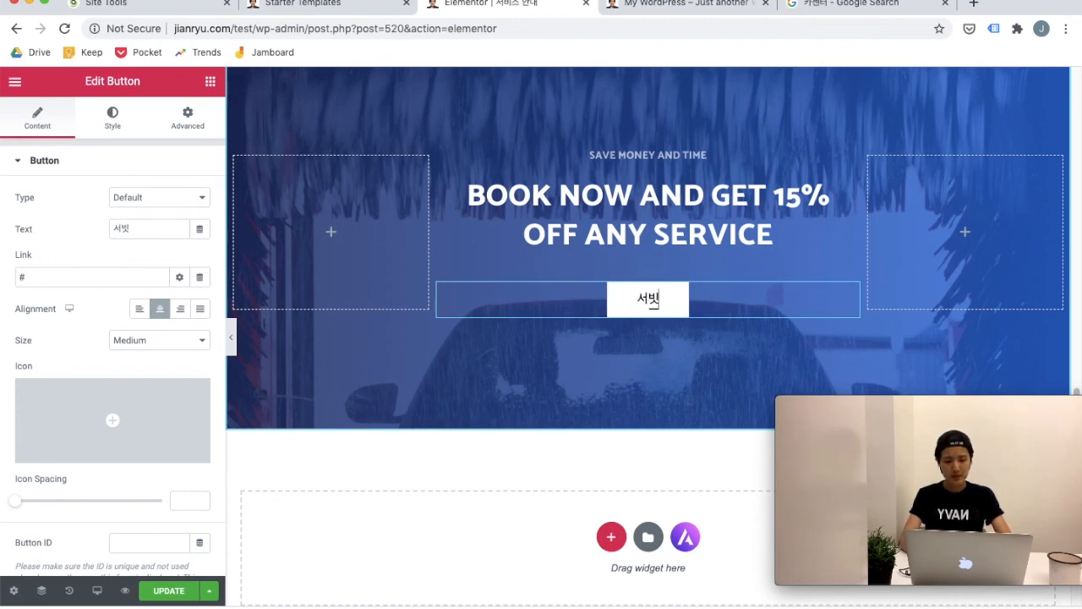
type("하기")
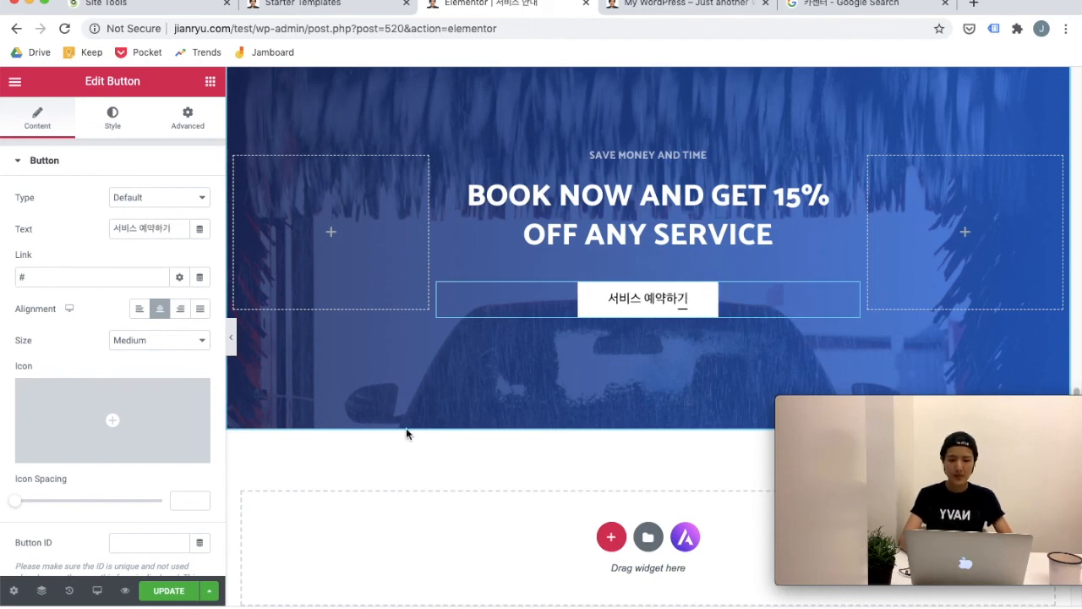
scroll(405, 431, "down", 3)
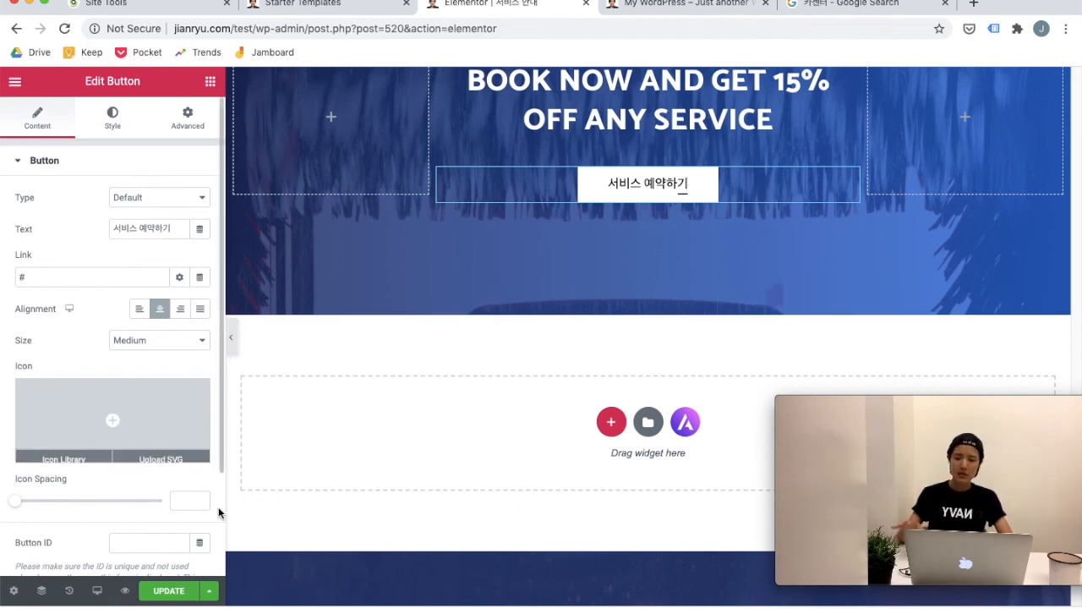
left_click(180, 598)
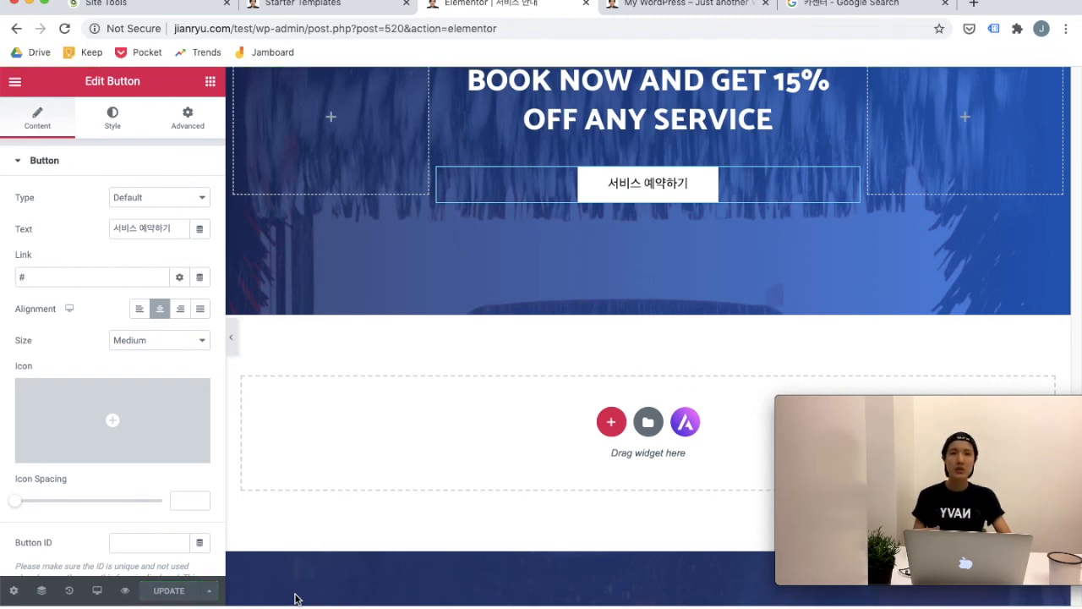
Step: Exit Elementor to the dashboard and go to the Pages list
left_click(16, 82)
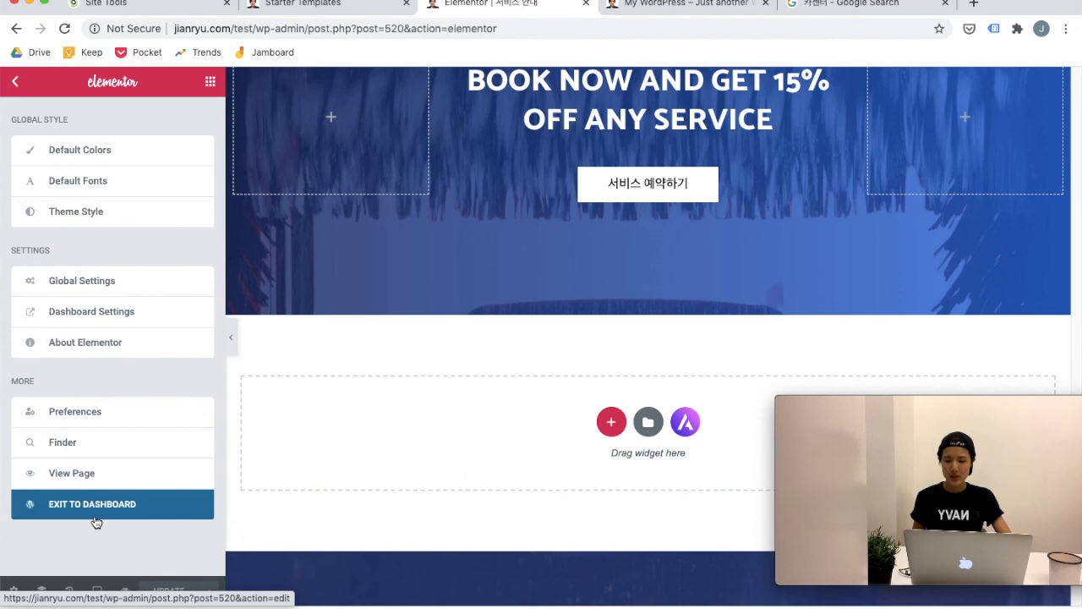
left_click(134, 518)
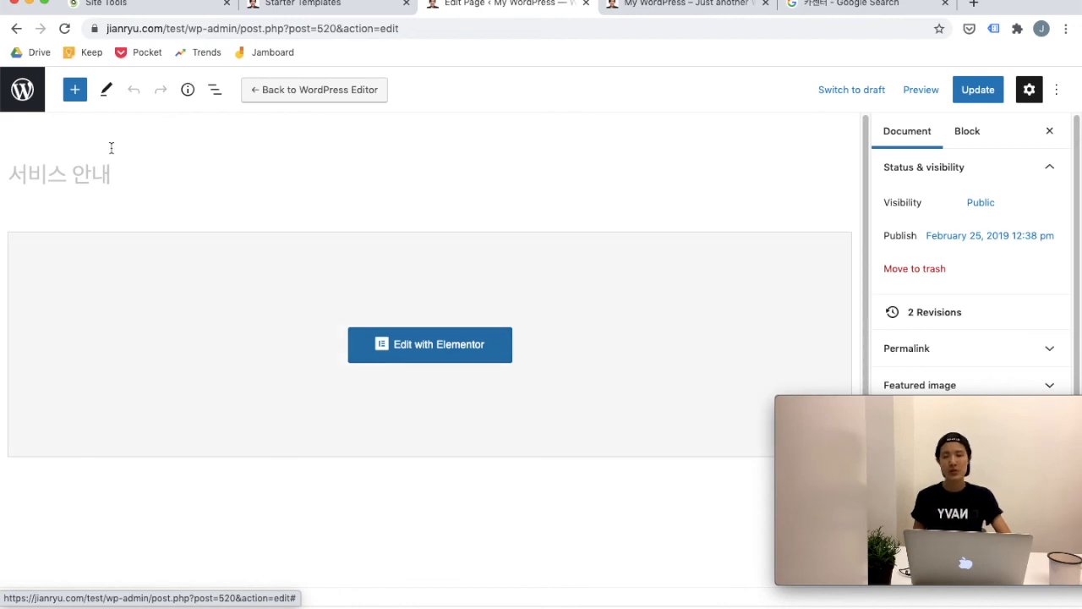
left_click(28, 103)
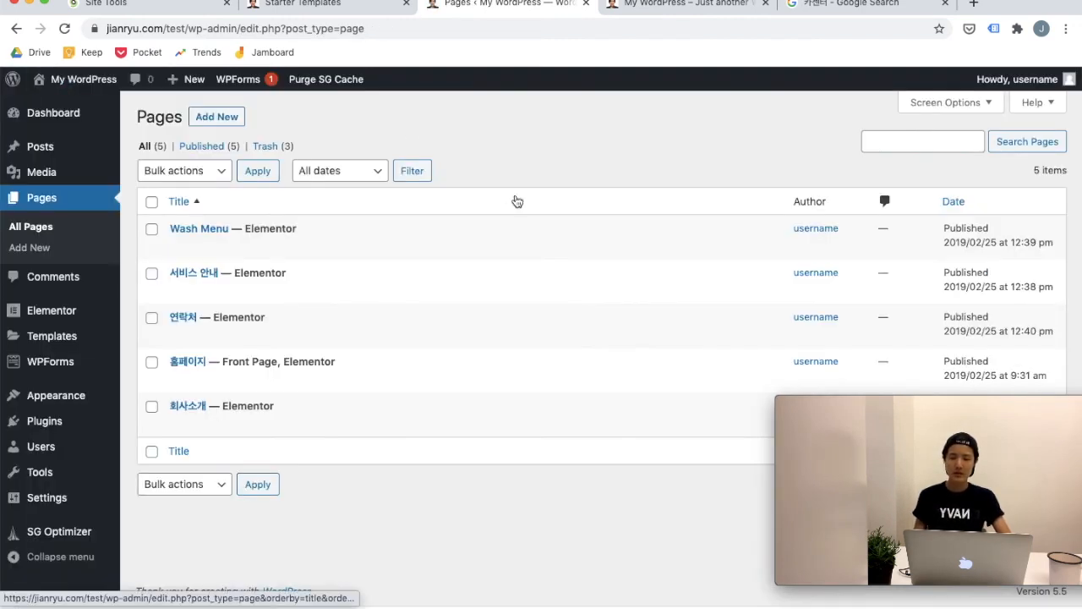
Step: Visit the live site via My WordPress and scroll through the homepage
mouse_move(101, 88)
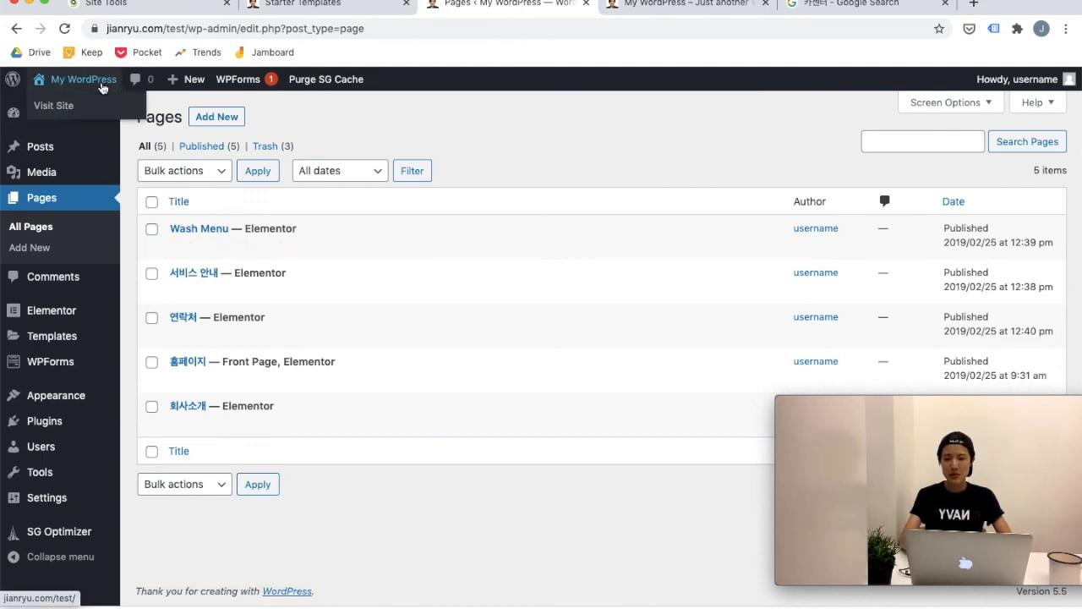
left_click(76, 97)
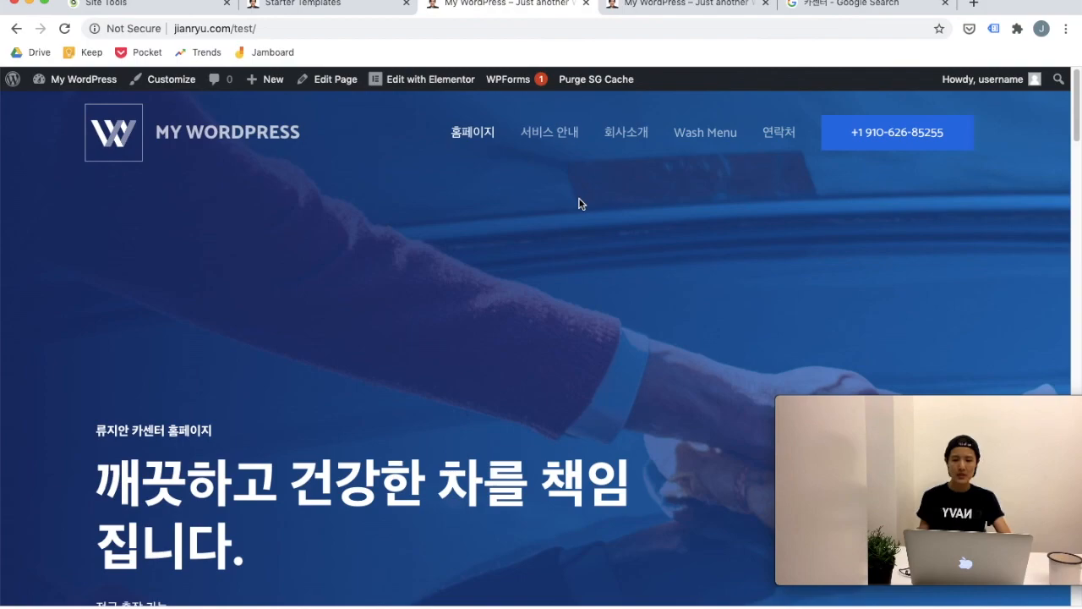
scroll(510, 270, "down", 10)
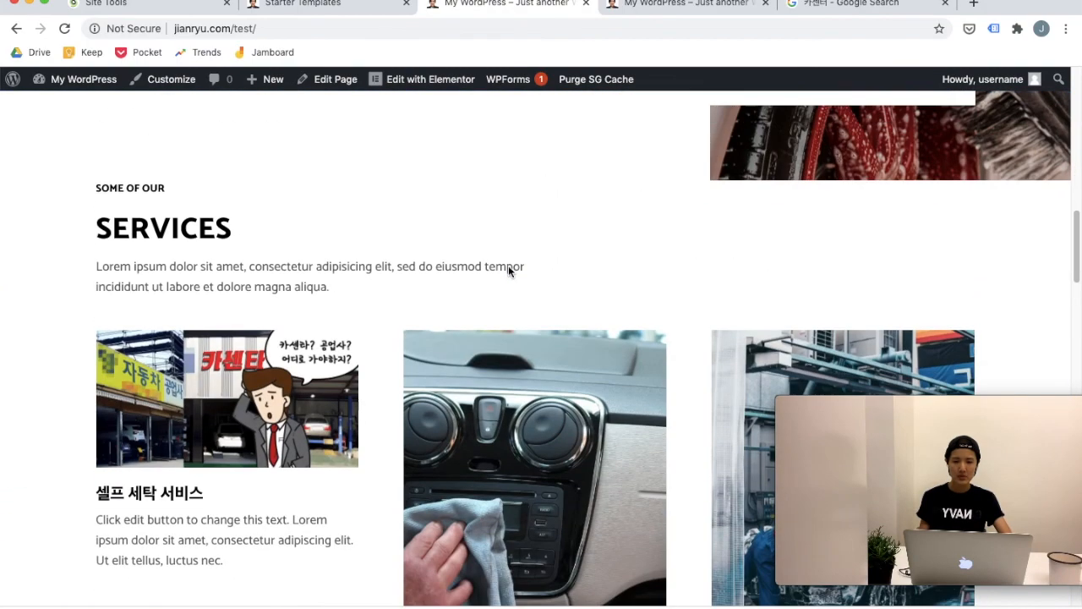
scroll(510, 270, "down", 5)
scroll(508, 249, "up", 15)
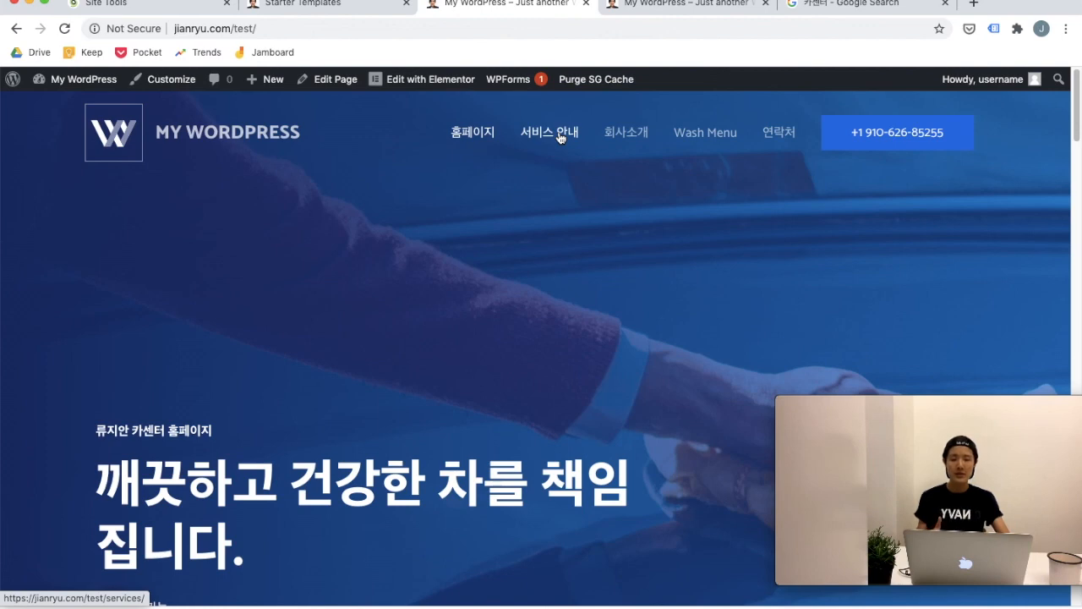
Step: Review the live 서비스 안내 page, checking its Korean title and booking button
left_click(559, 138)
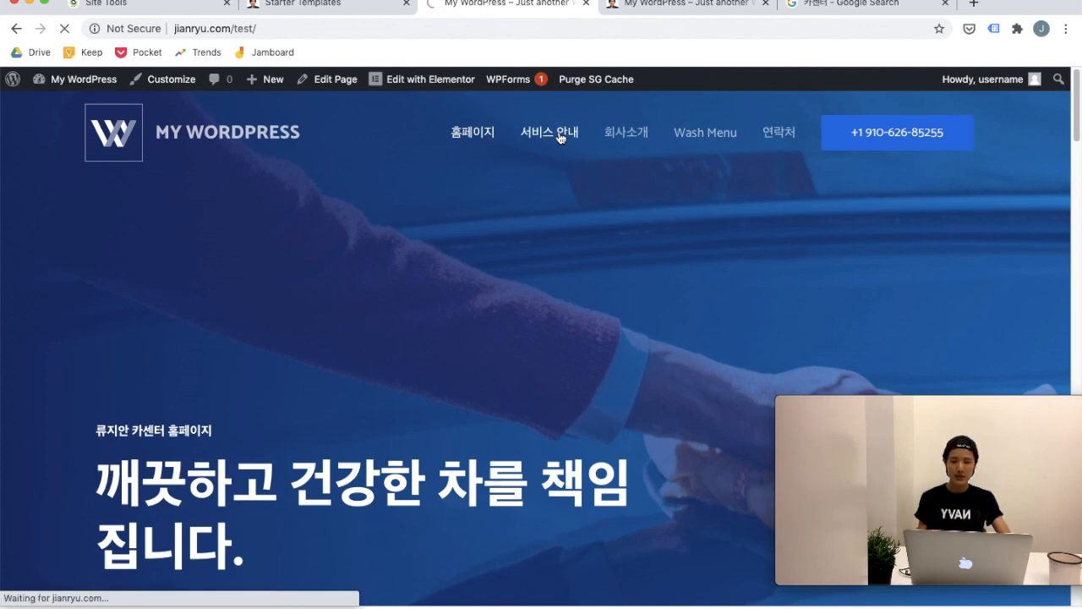
scroll(599, 273, "down", 1)
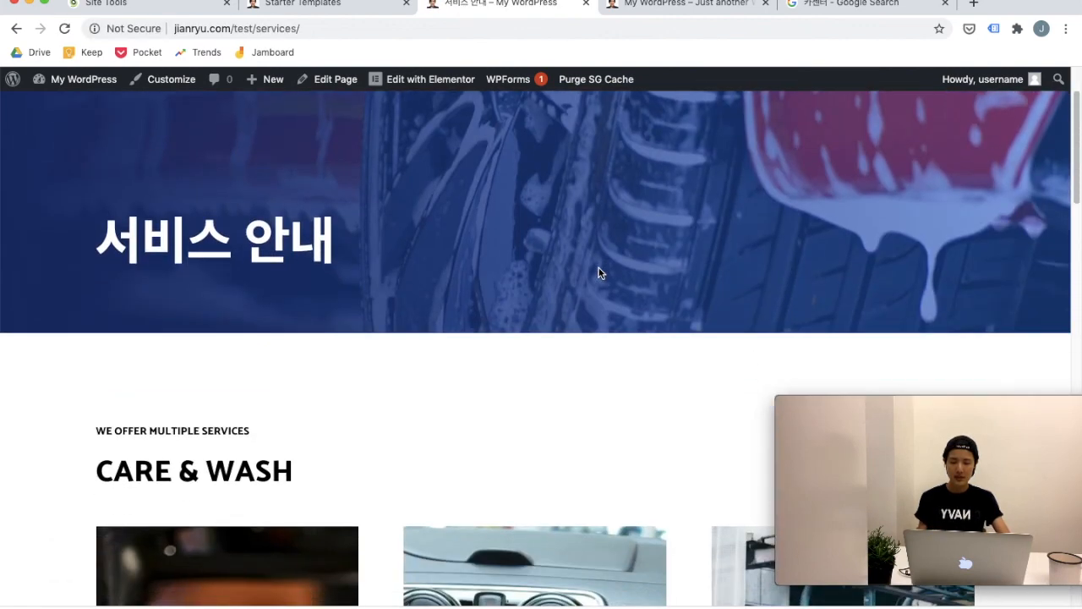
left_click_drag(100, 237, 364, 249)
left_click(365, 250)
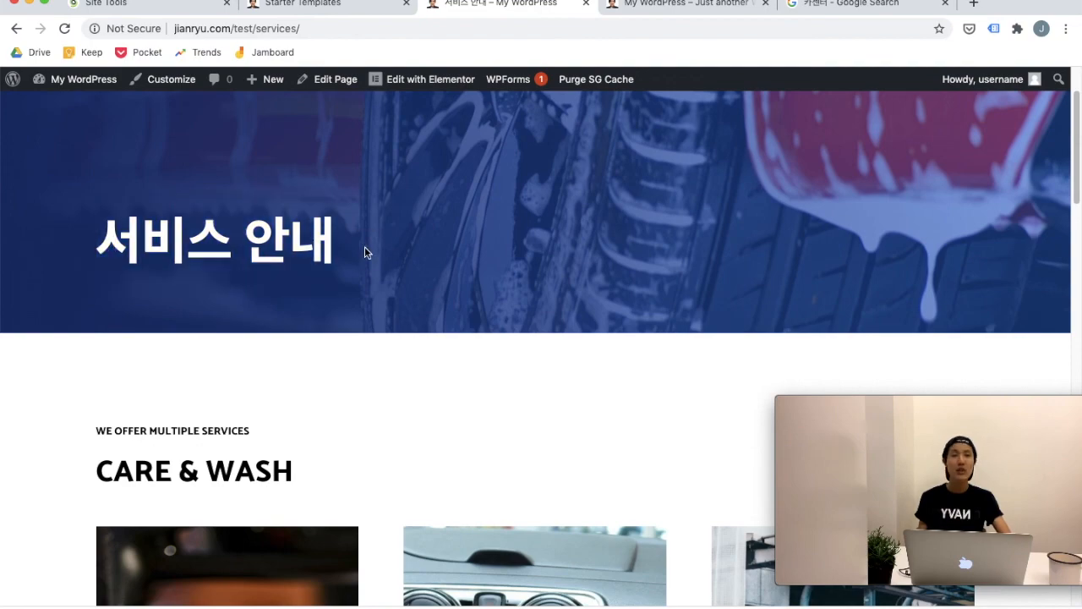
scroll(365, 251, "down", 7)
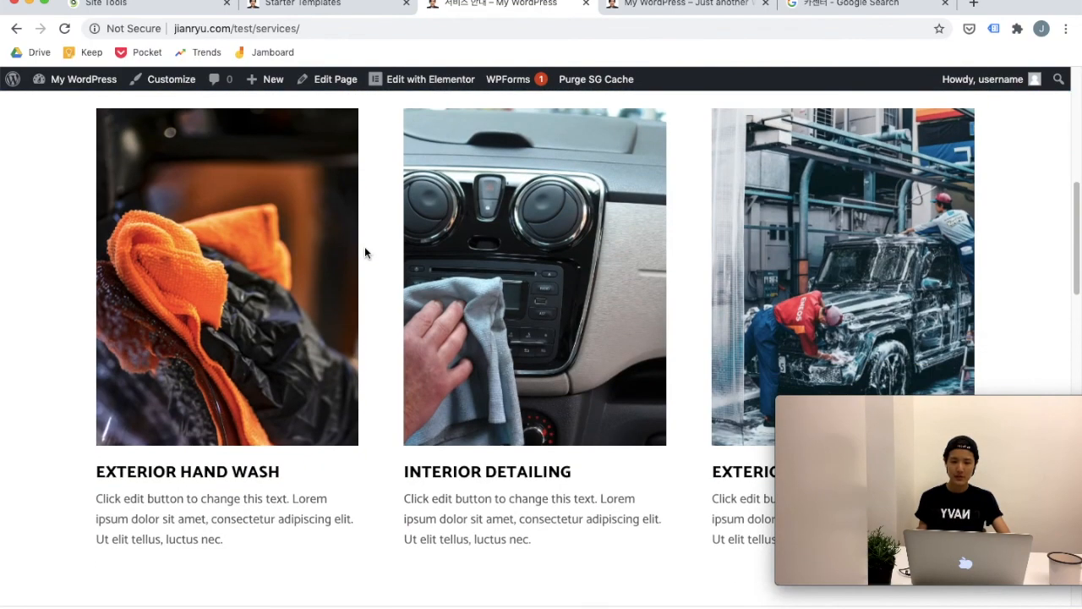
scroll(364, 251, "down", 10)
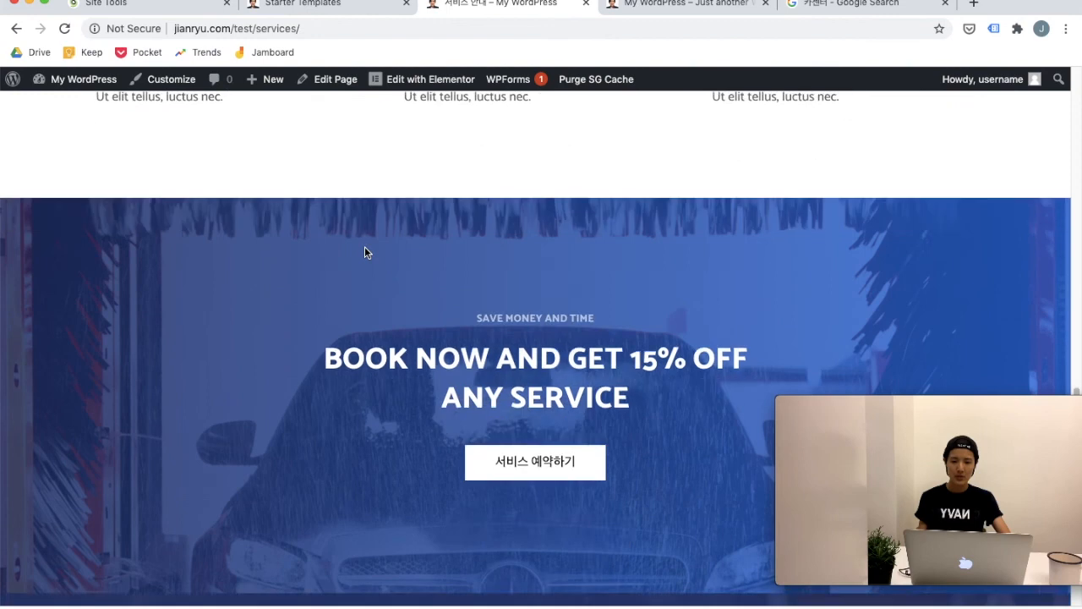
scroll(492, 359, "down", 1)
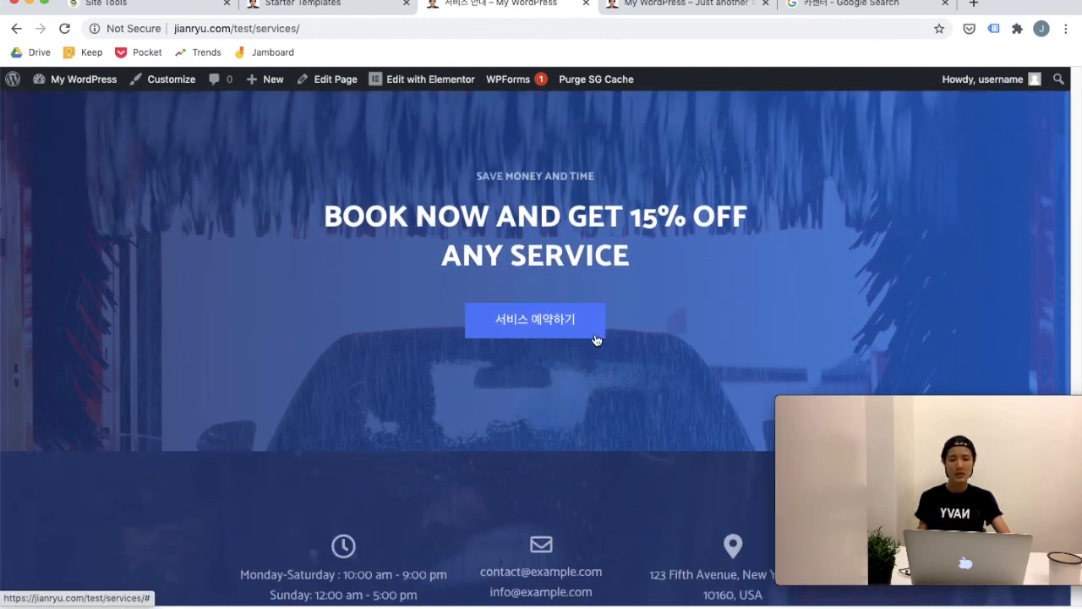
scroll(604, 337, "down", 4)
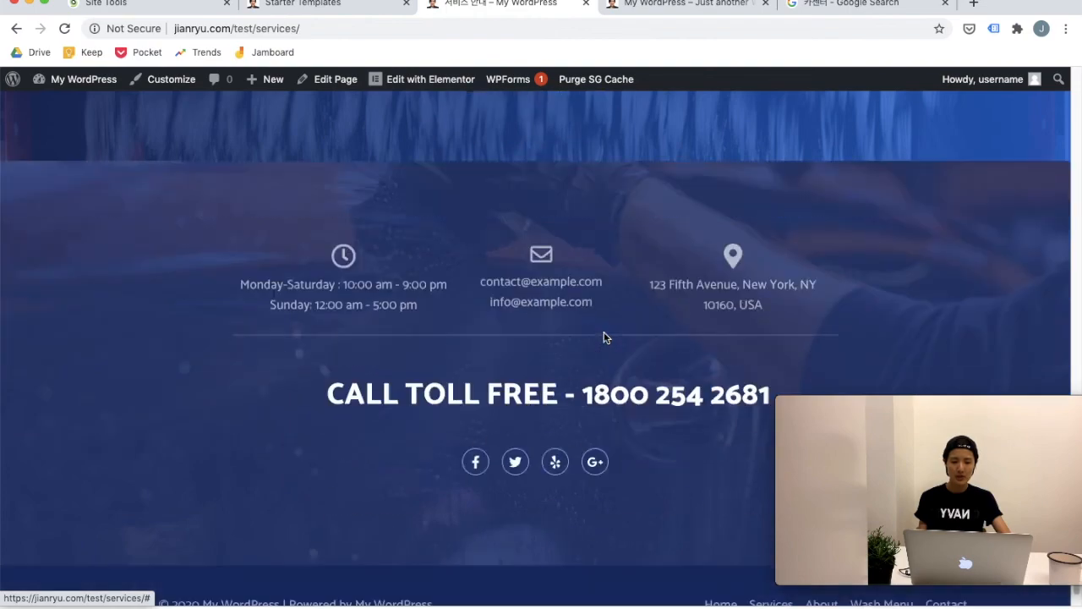
scroll(604, 332, "up", 20)
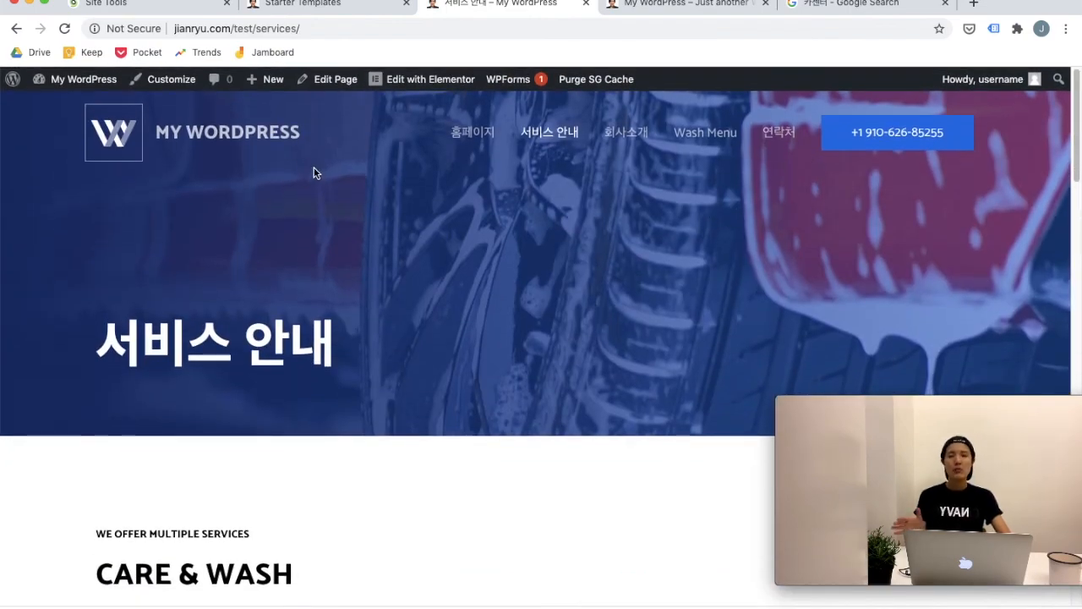
Step: Go to the 회사소개 page and look over its untranslated ABOUT US content
left_click(624, 138)
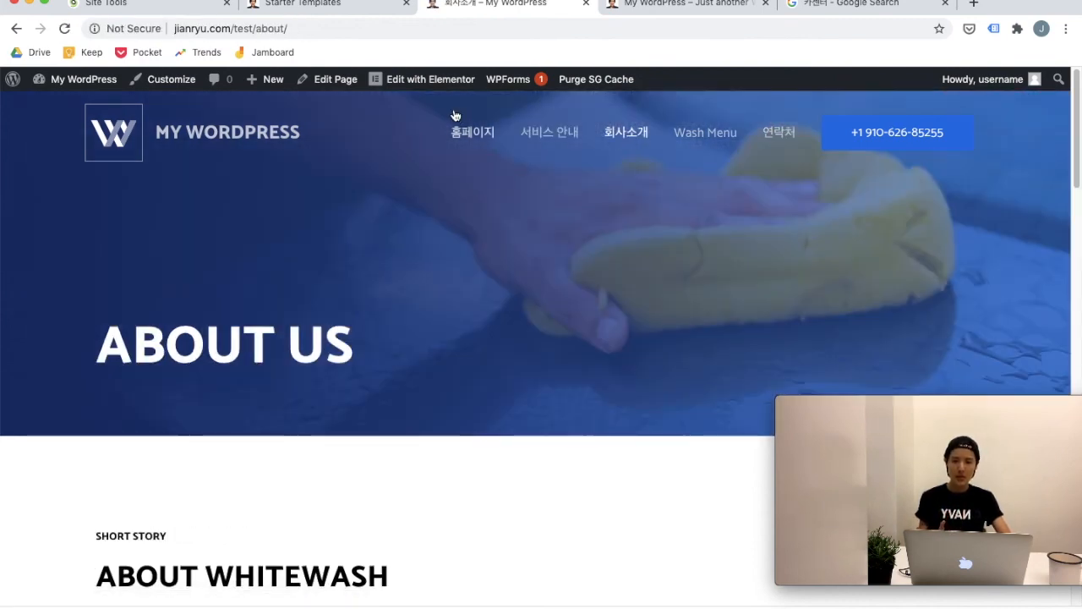
mouse_move(436, 85)
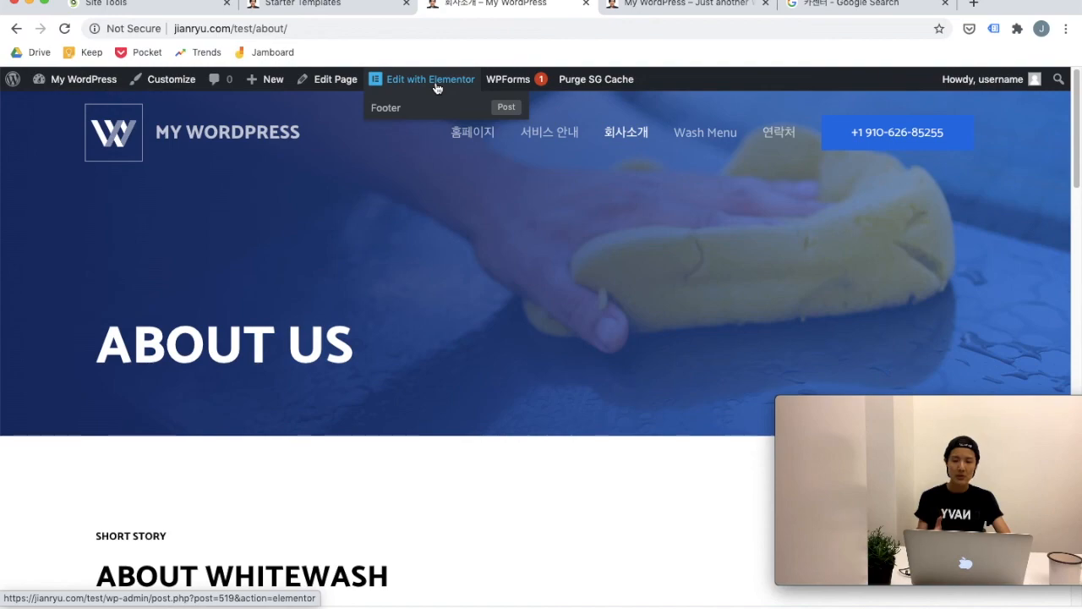
scroll(454, 520, "down", 5)
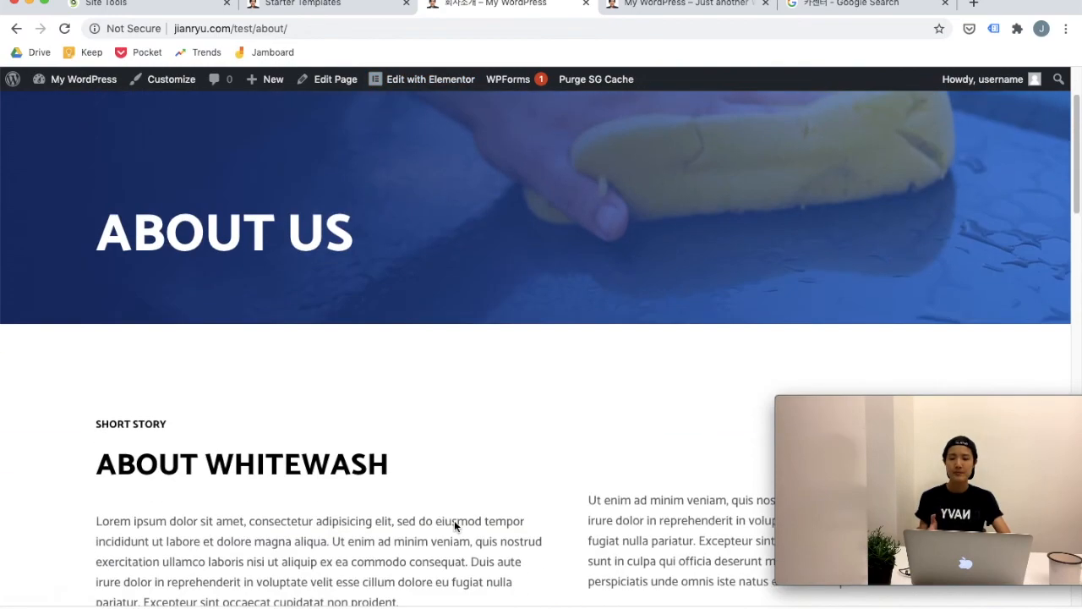
scroll(587, 368, "down", 5)
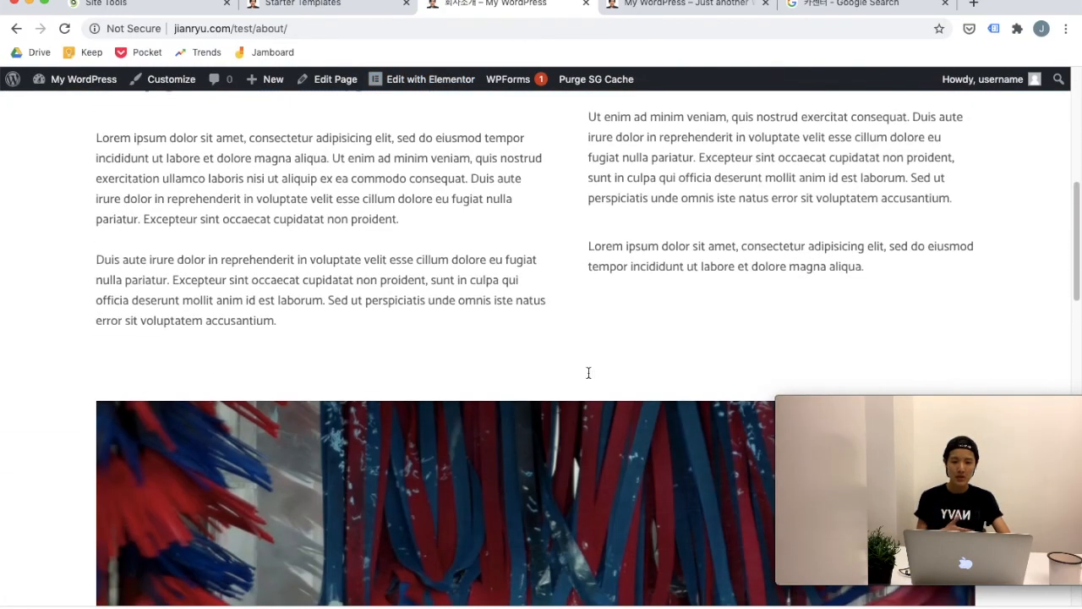
scroll(587, 373, "up", 10)
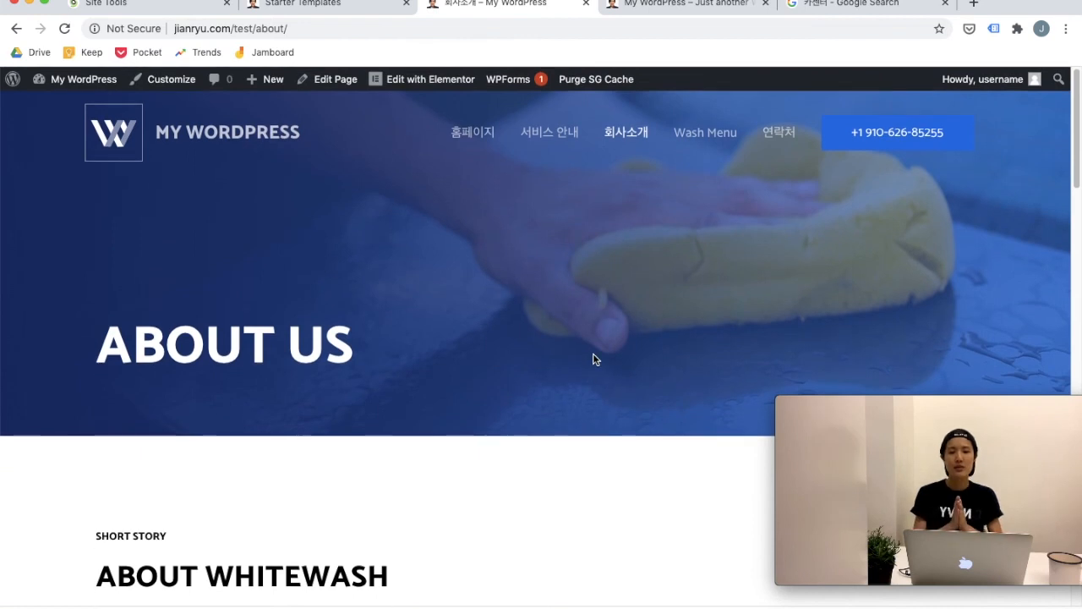